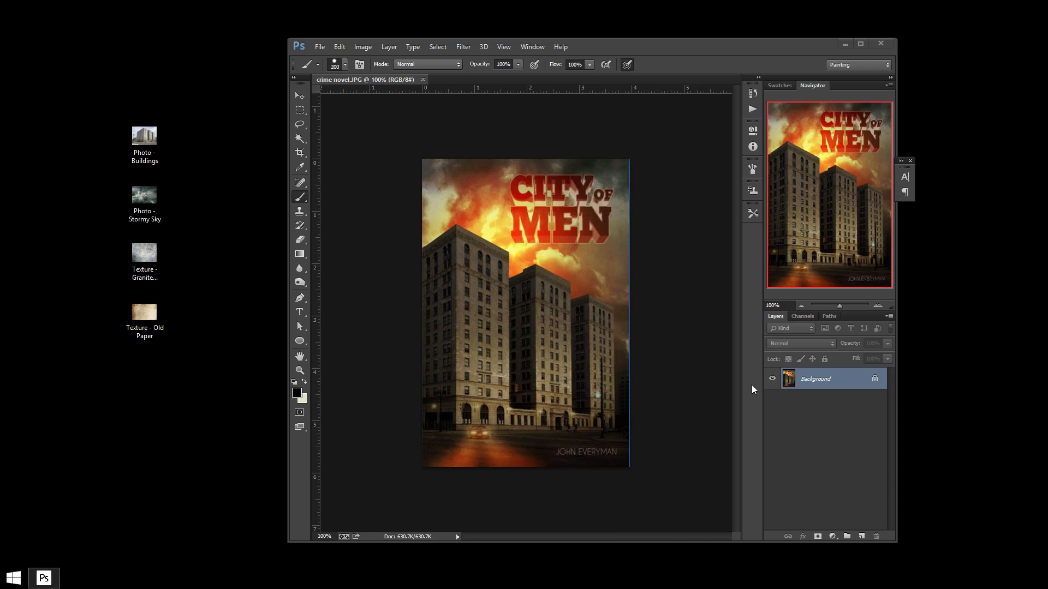
Open the Photo - Buildings image from the desktop in Adobe Photoshop CC 2014.
right_click(140, 139)
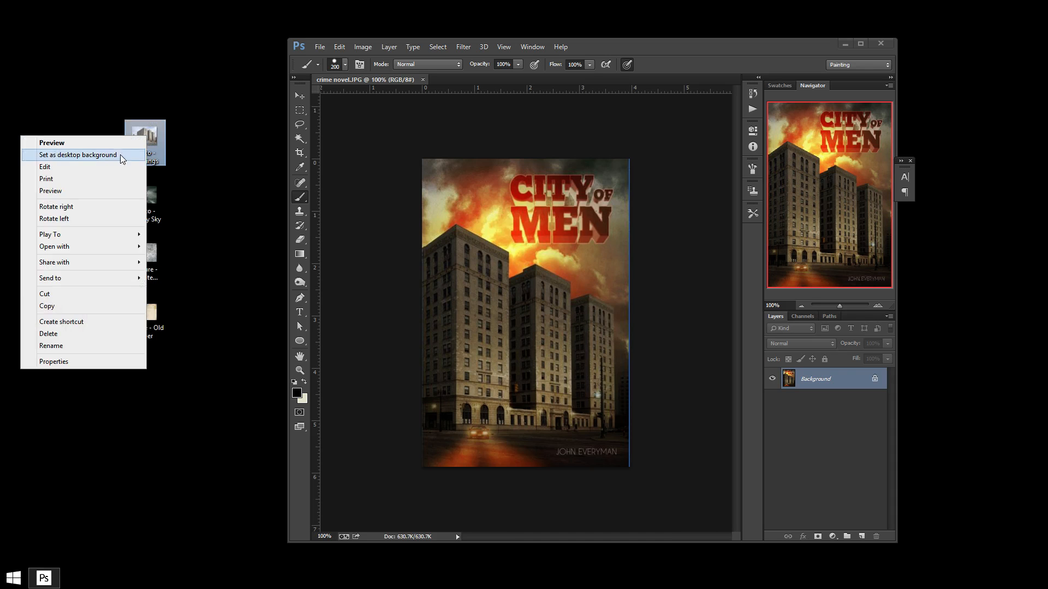
mouse_move(110, 246)
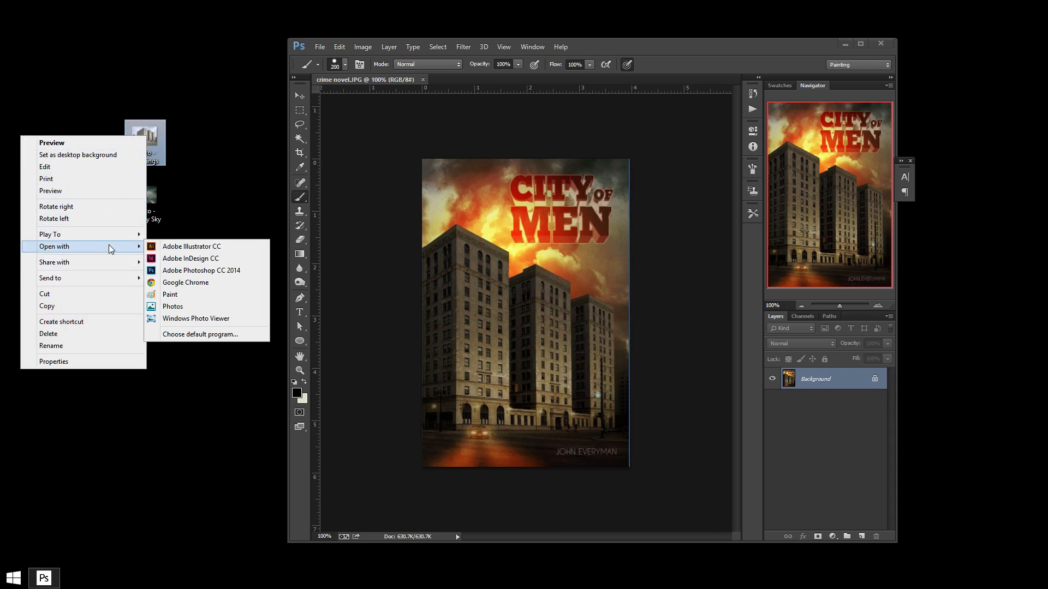
click(194, 270)
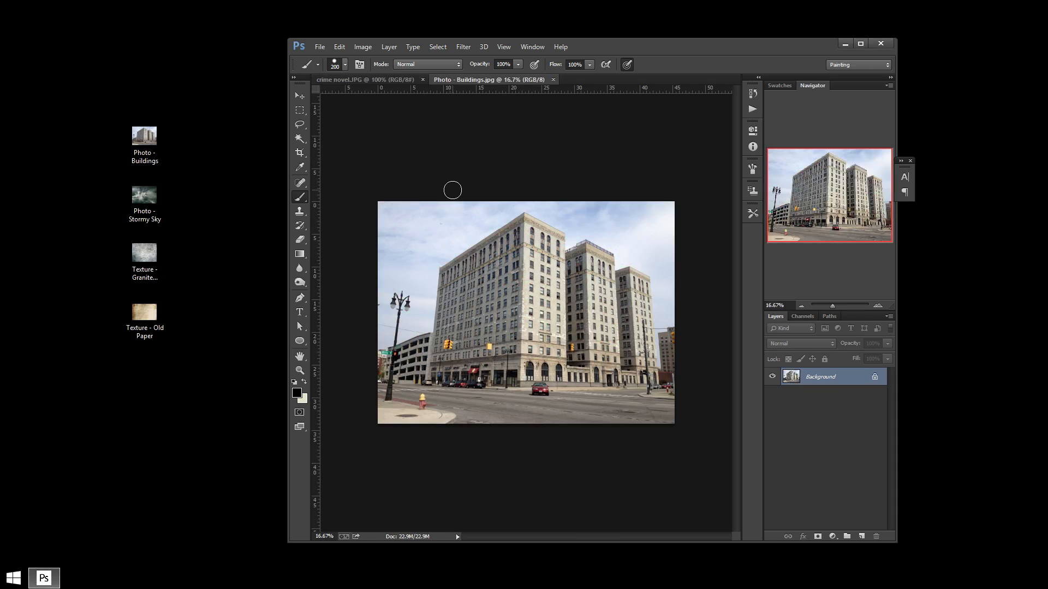
Create a new document 6 inches wide by 9 inches high at 300 pixels/inch resolution.
click(860, 44)
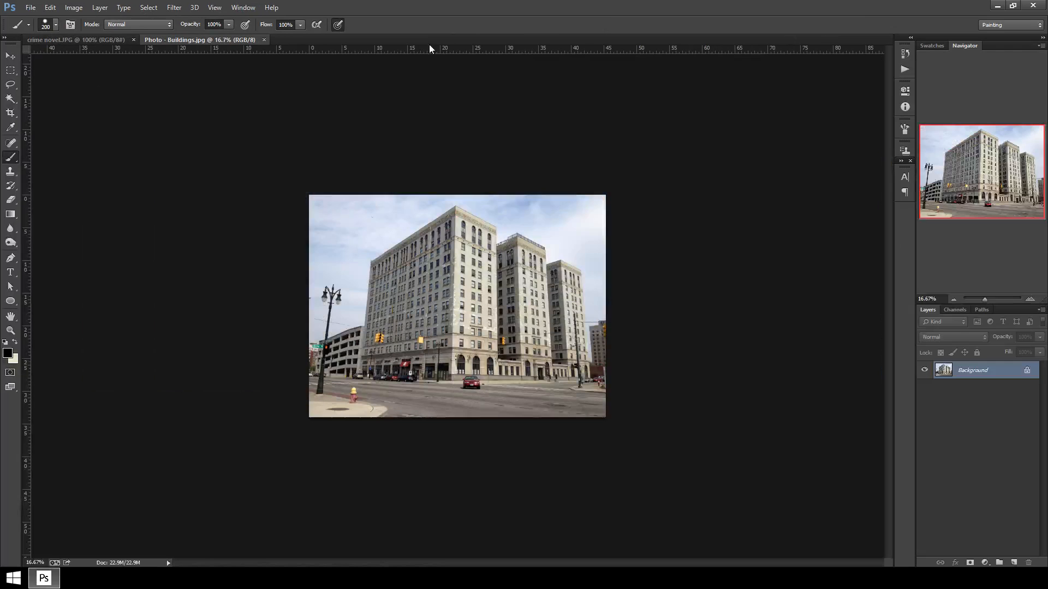
click(30, 7)
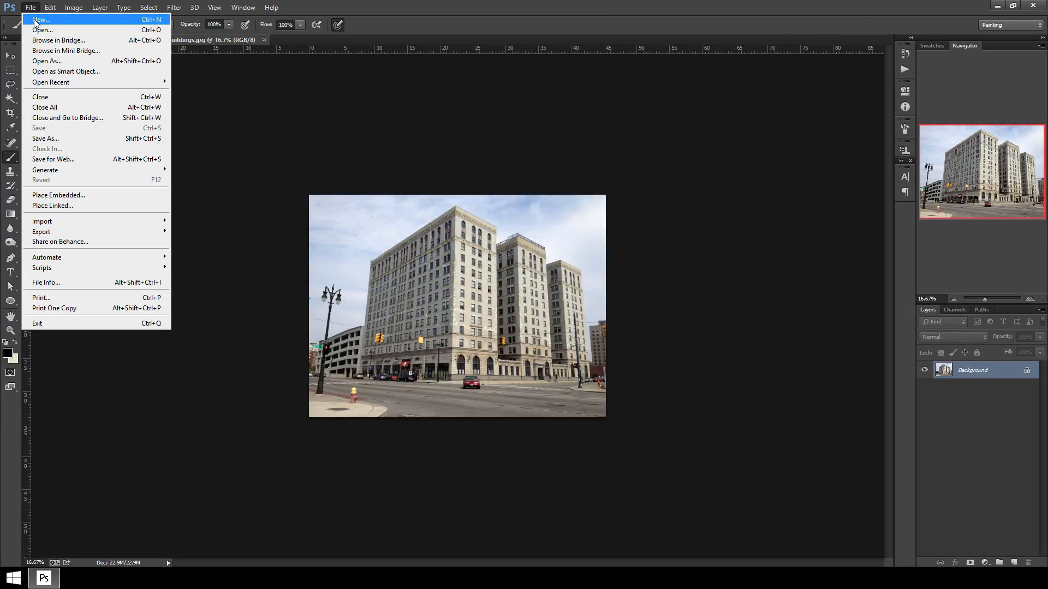
click(34, 18)
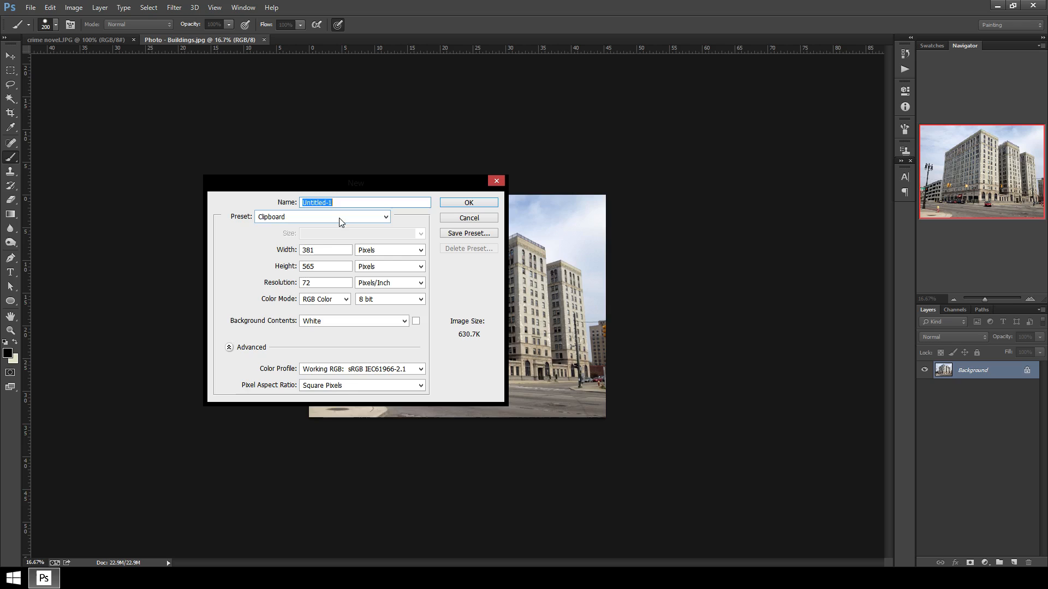
click(390, 250)
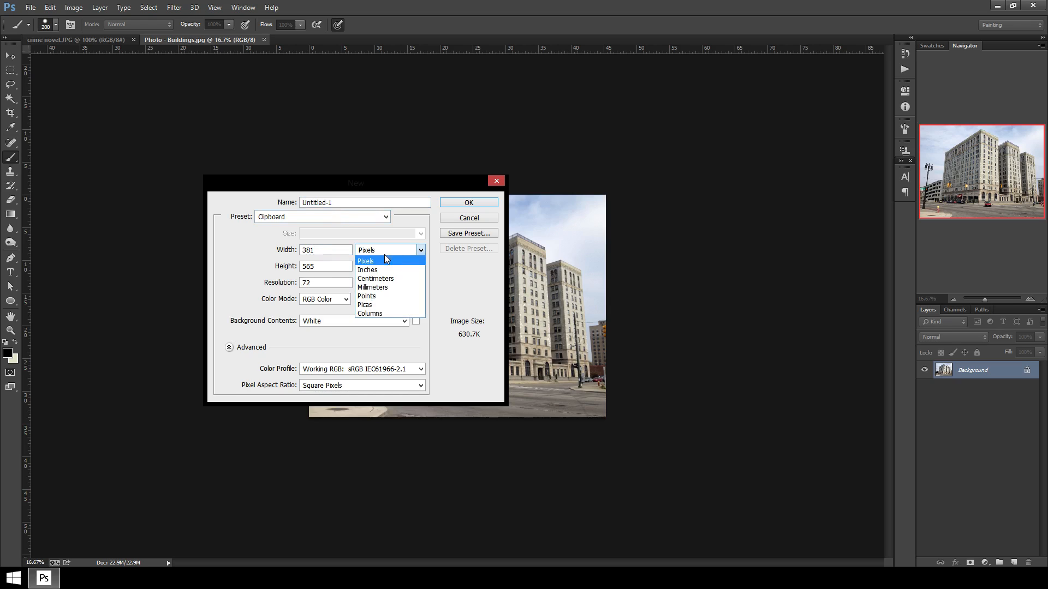
click(367, 269)
click(335, 248)
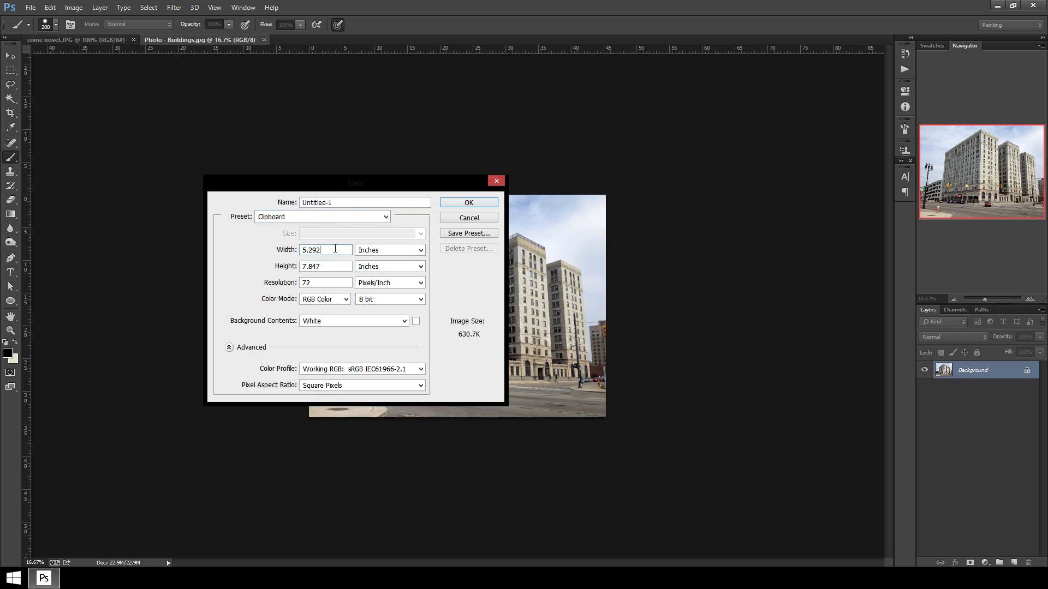
drag(333, 248, 253, 242)
text(6)
drag(324, 269, 239, 253)
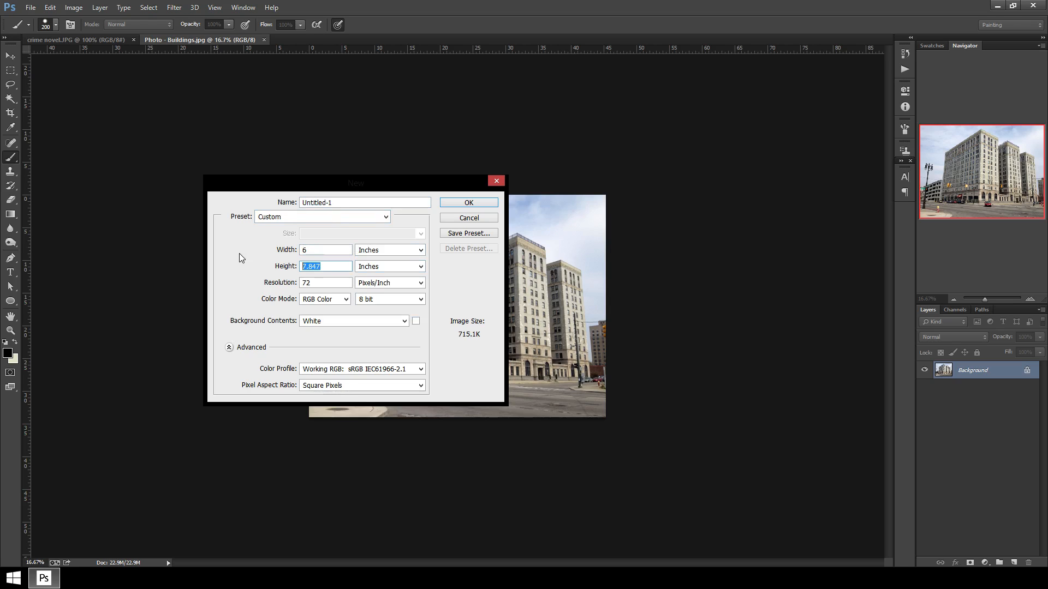
text(9)
click(319, 283)
drag(319, 283, 272, 292)
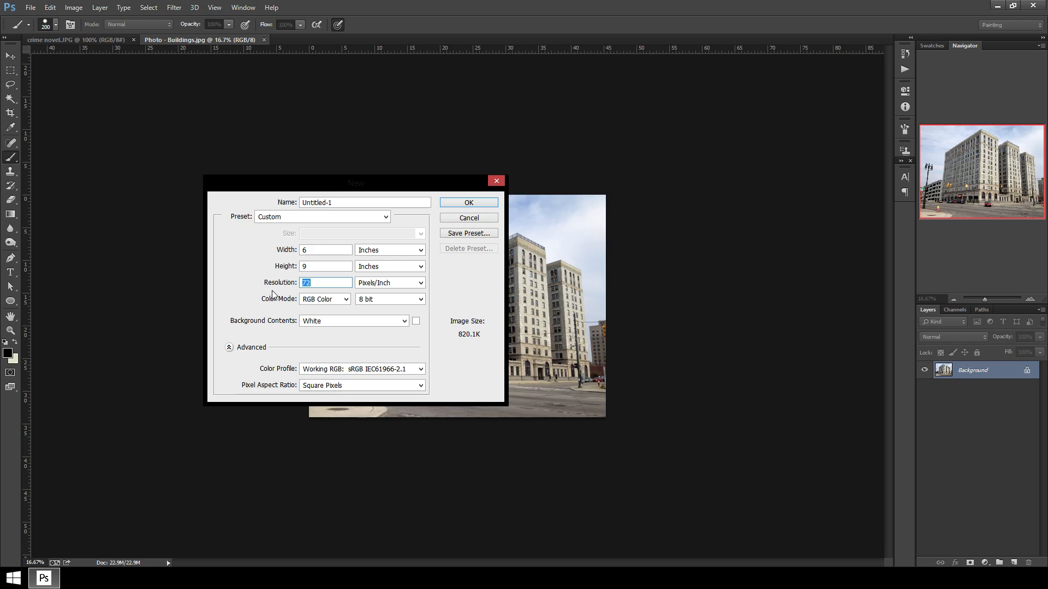
text(300)
click(479, 203)
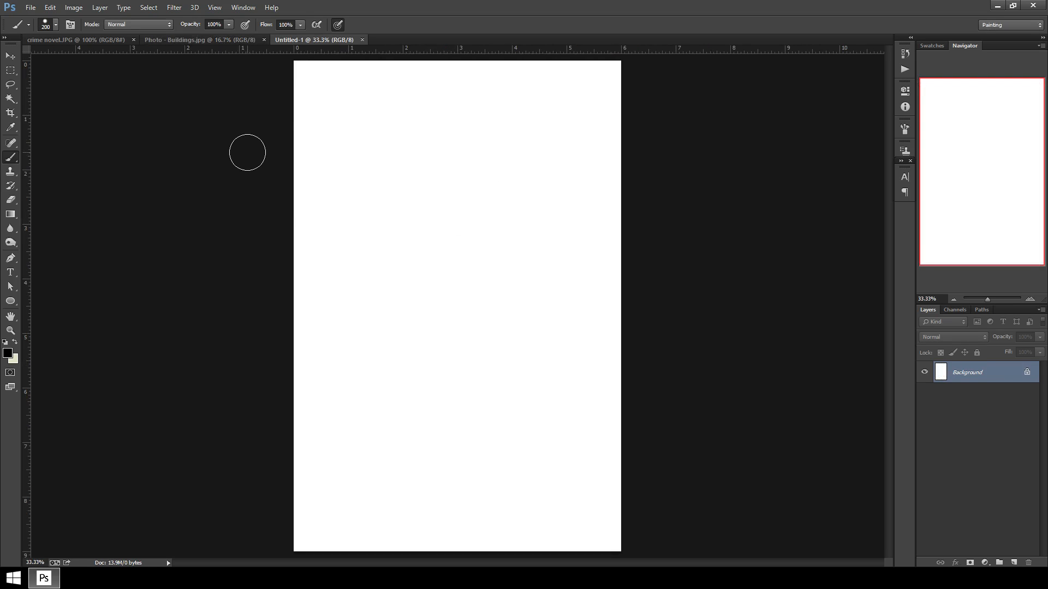
Switch between the crime novel cover, the buildings photo and the new document to compare them.
click(202, 40)
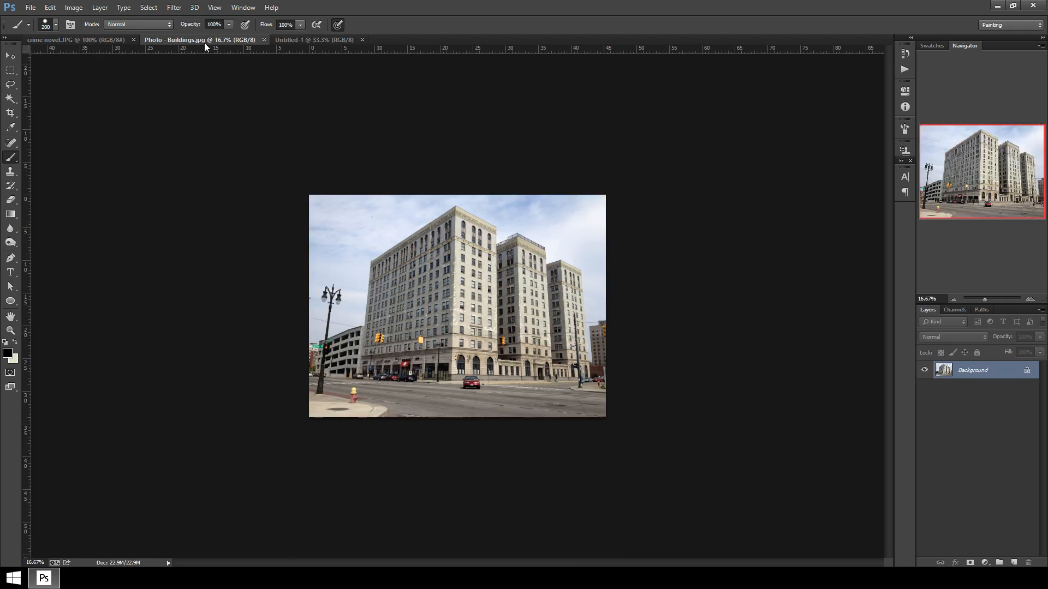
click(77, 41)
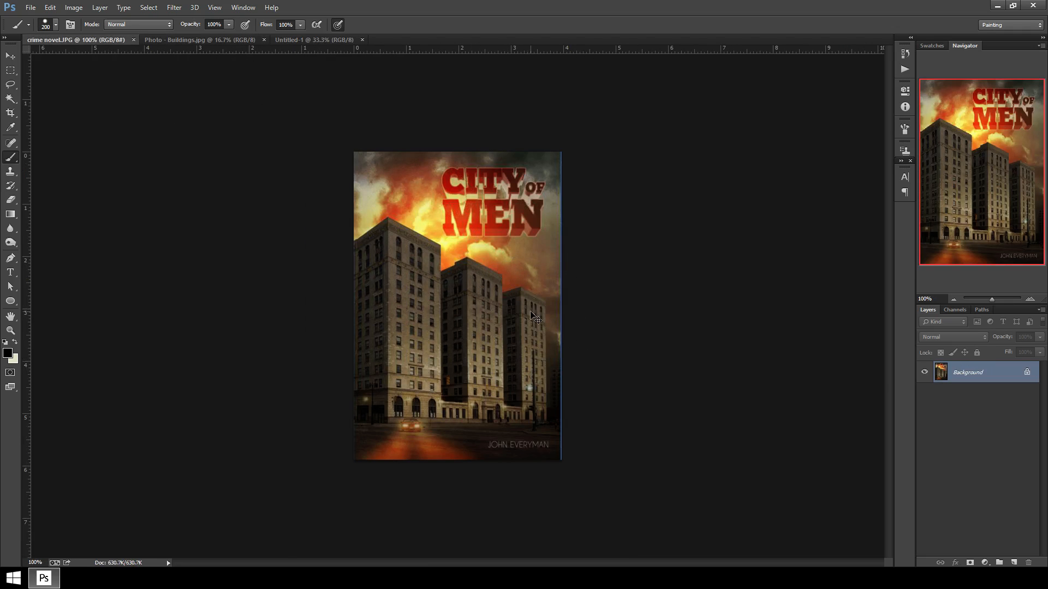
key(ctrl+plus)
key(ctrl+minus)
click(169, 40)
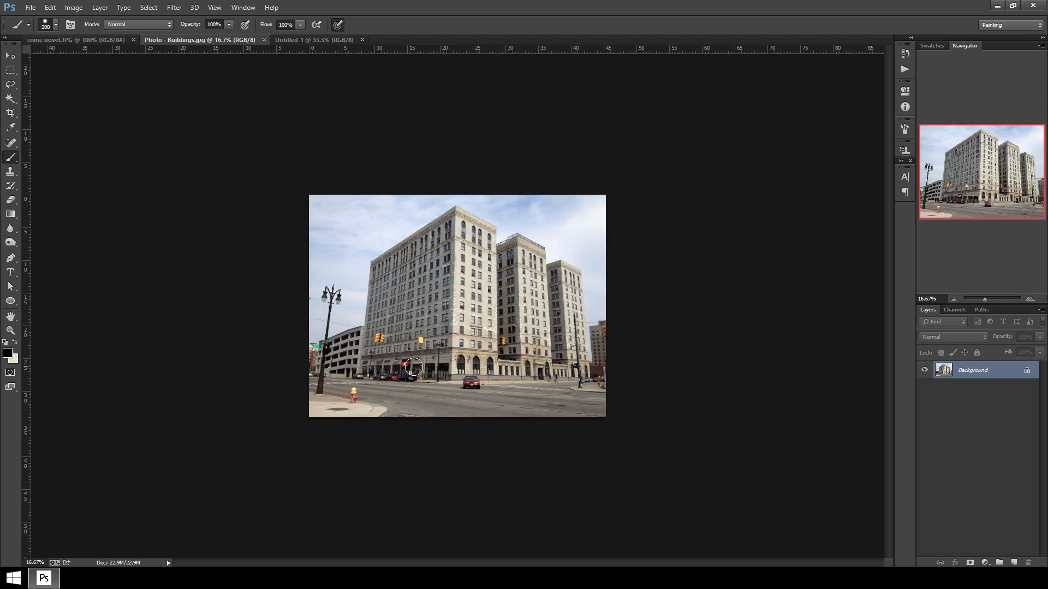
click(297, 40)
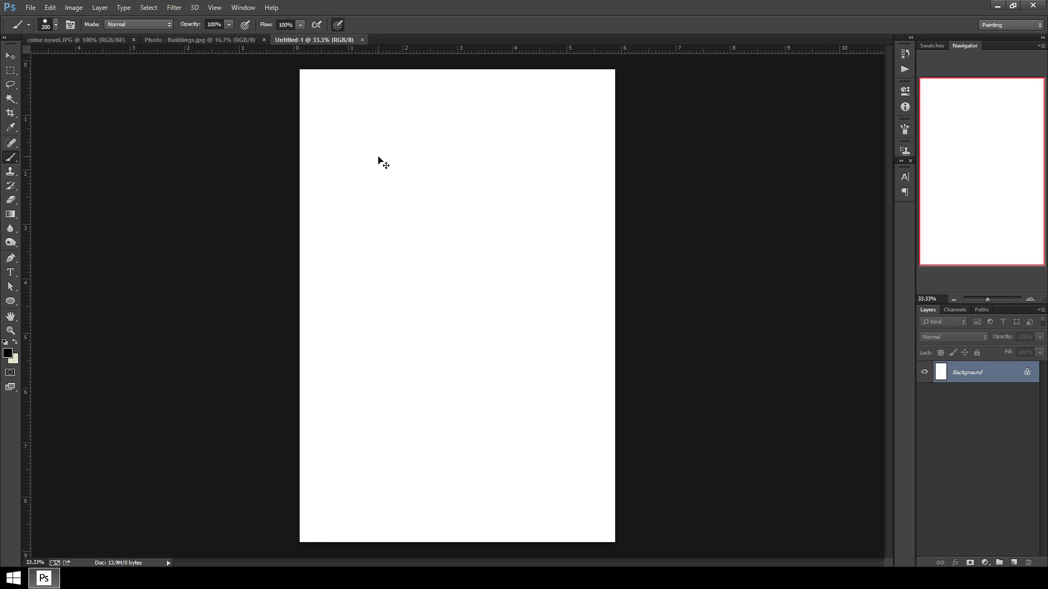
key(ctrl+minus)
Check the new document's image size with width and height shown in inches.
click(74, 7)
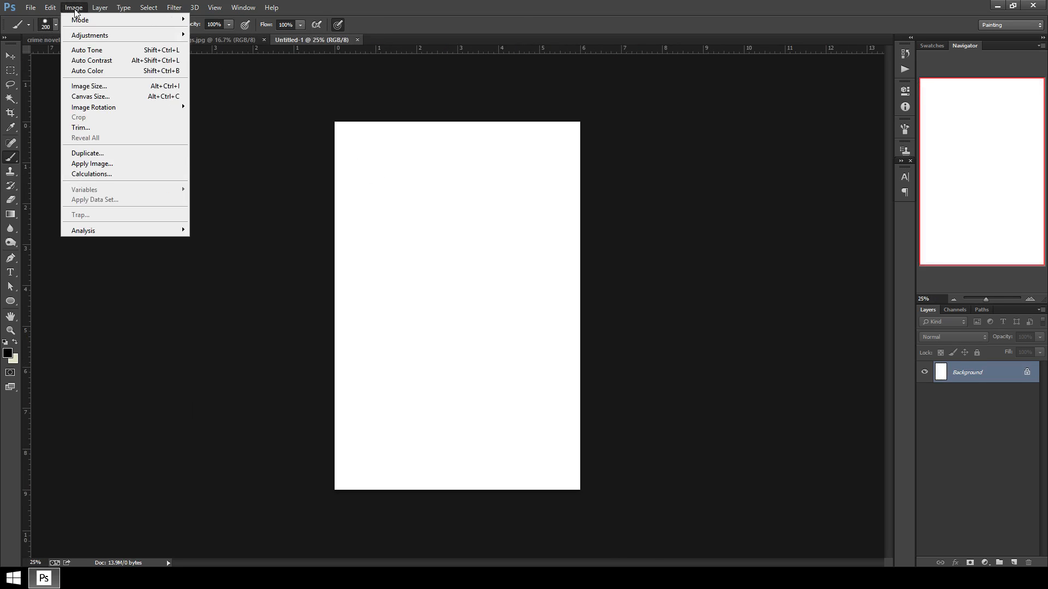
click(97, 87)
click(747, 173)
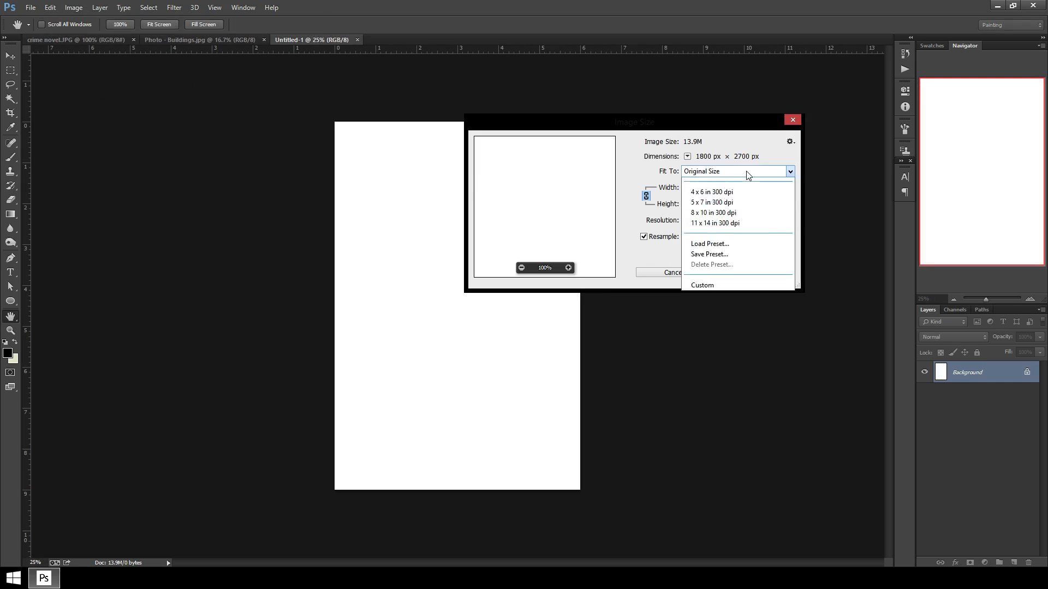
click(747, 173)
click(770, 188)
click(757, 218)
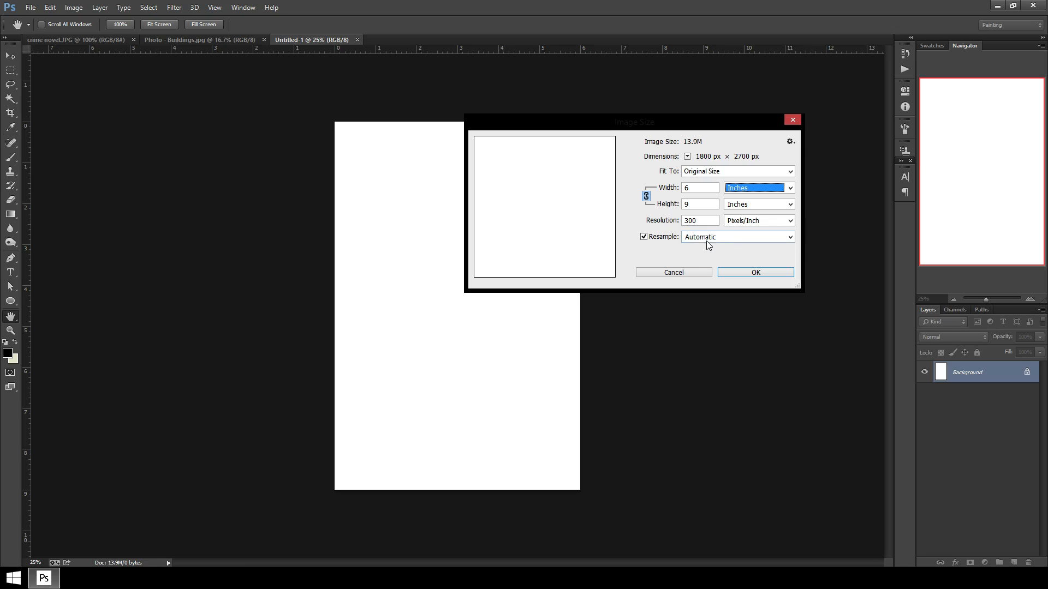
click(752, 276)
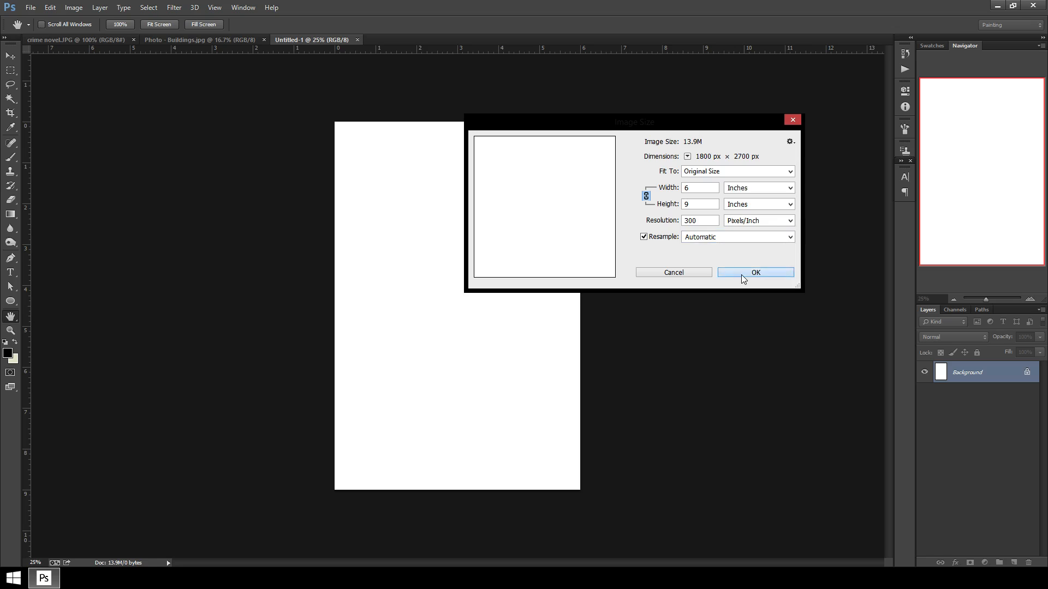
Unlock the buildings photo's background so it becomes an editable layer.
click(179, 40)
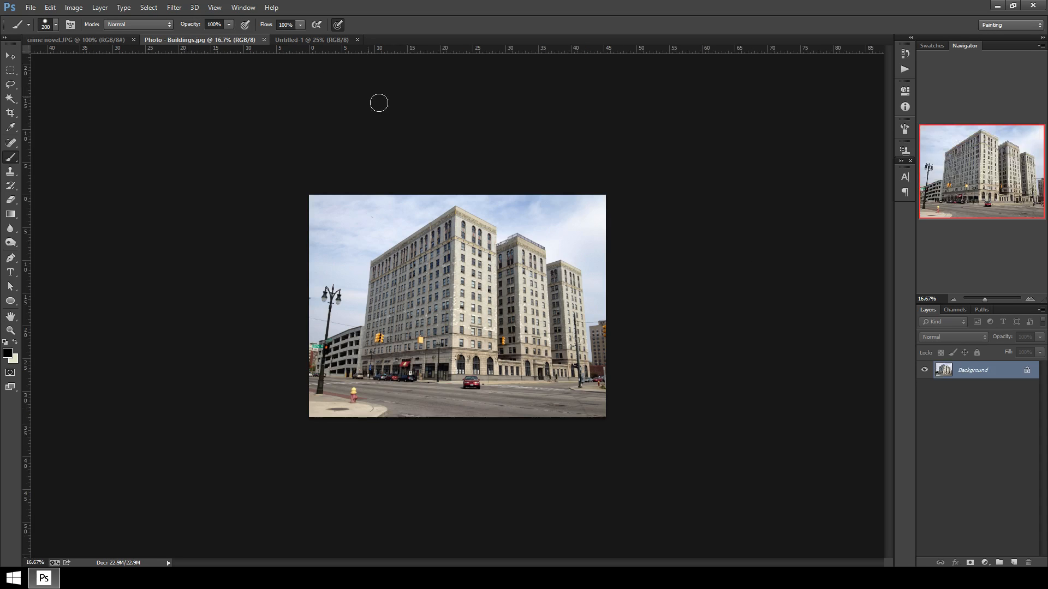
click(1027, 372)
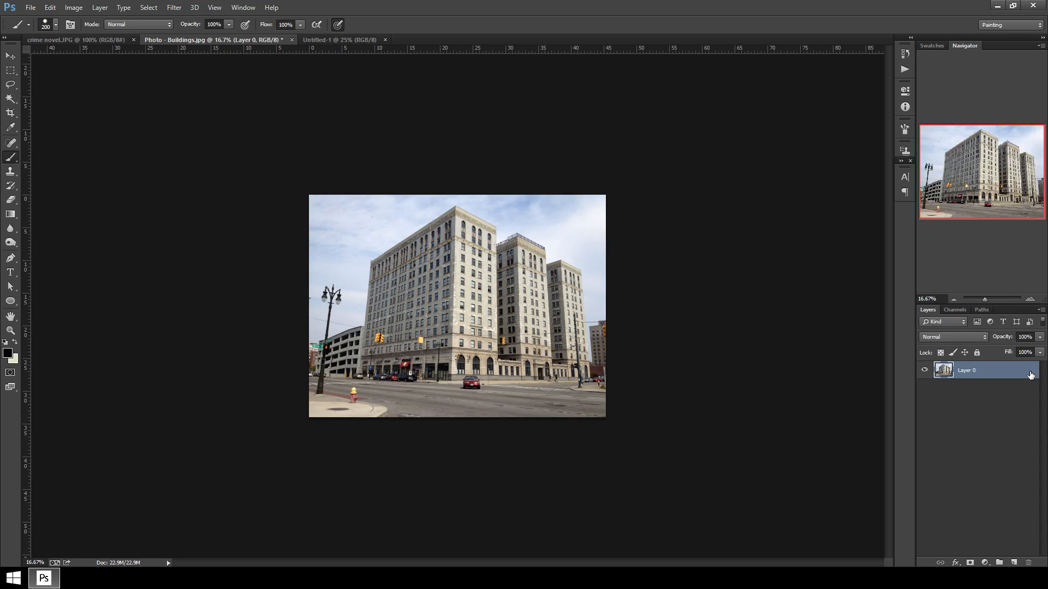
click(10, 56)
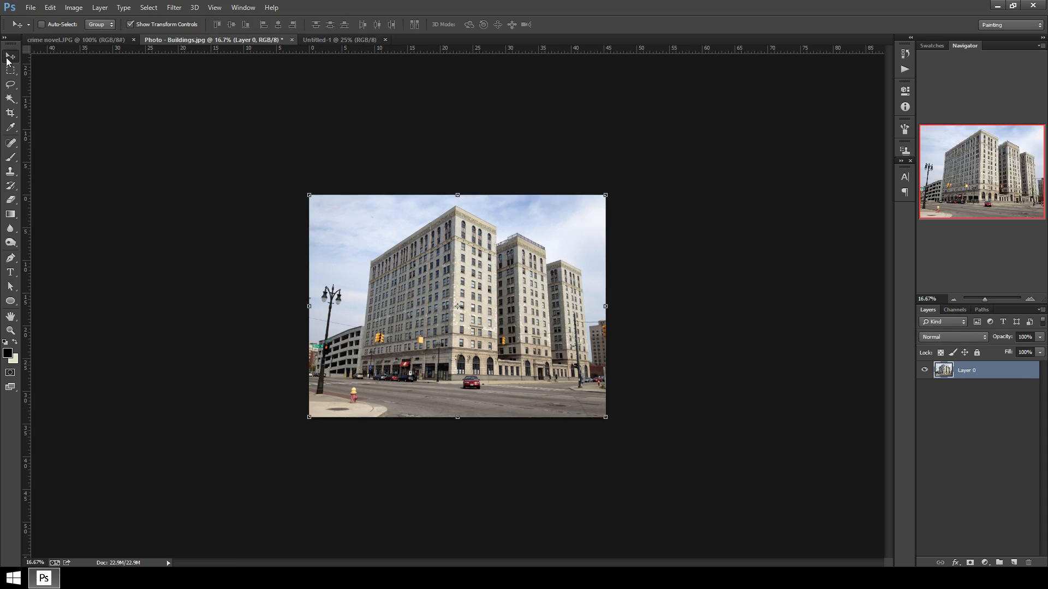
Add two vertical guides on the buildings photo, one at each side of the tall buildings, for a Perspective transform.
key(ctrl+plus)
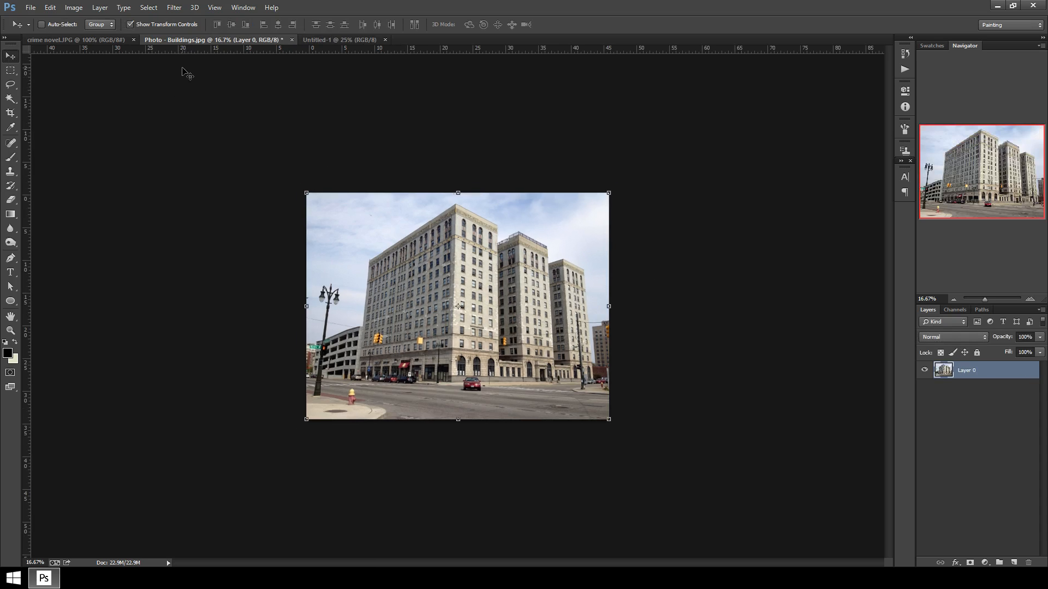
key(ctrl+plus)
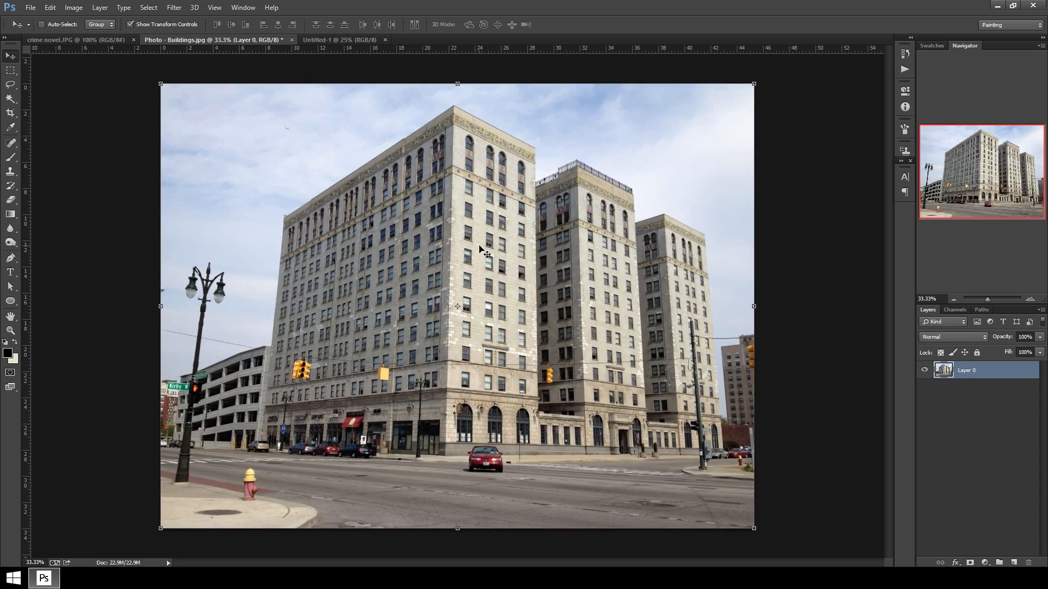
click(51, 7)
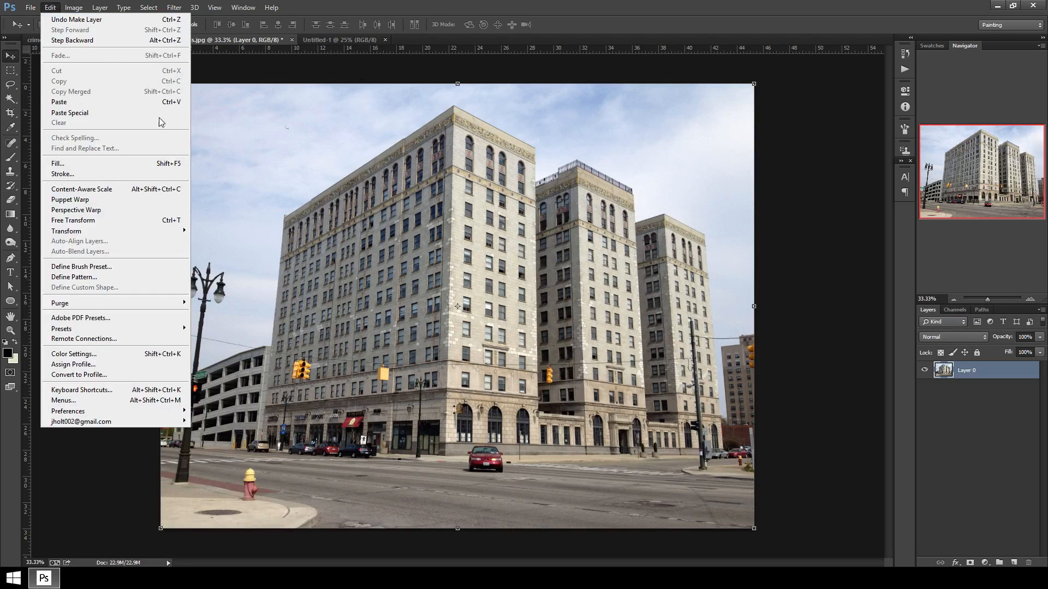
mouse_move(113, 230)
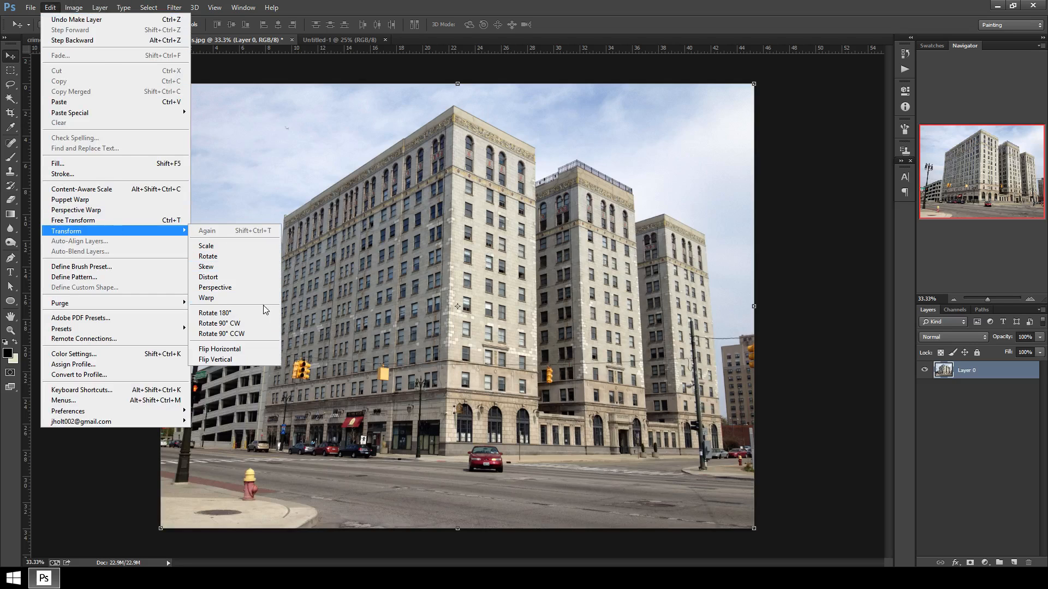
click(247, 277)
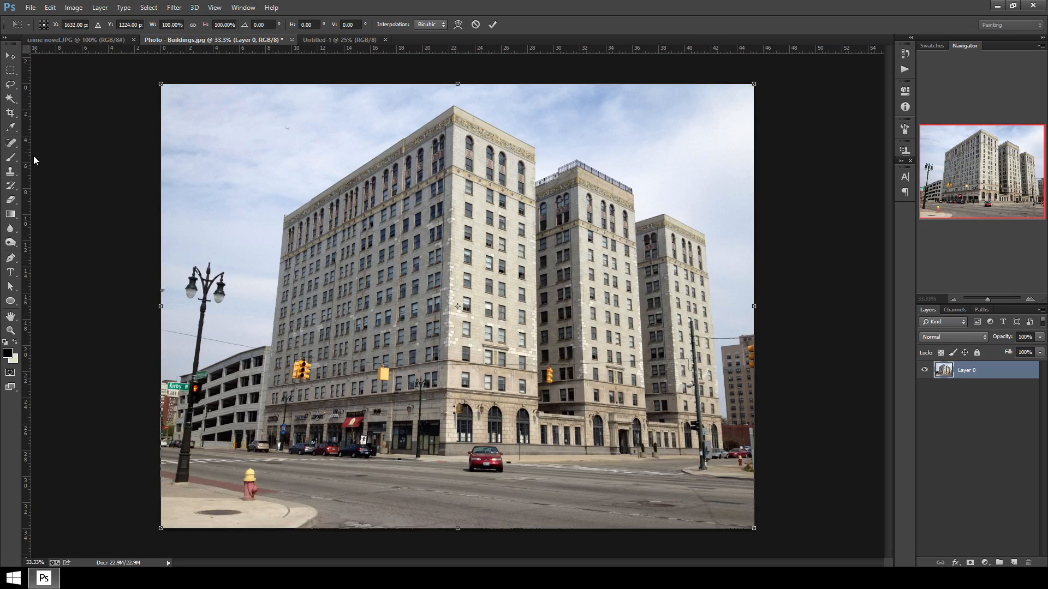
drag(26, 158, 270, 210)
drag(28, 173, 714, 246)
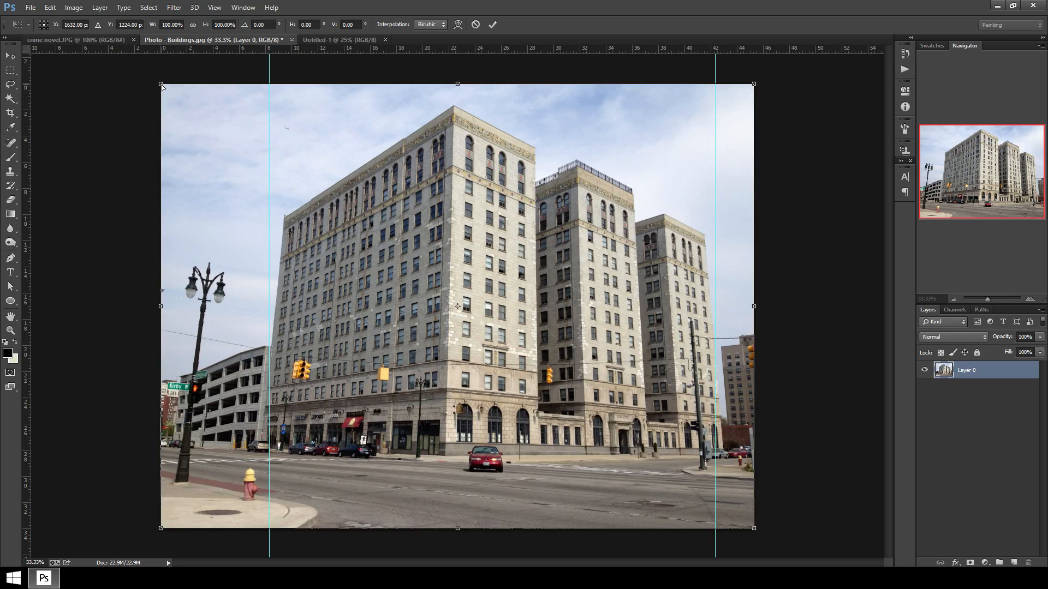
Widen the photo's top corners with Perspective until the building edges stand vertical, apply it and inspect closely.
drag(162, 87, 109, 91)
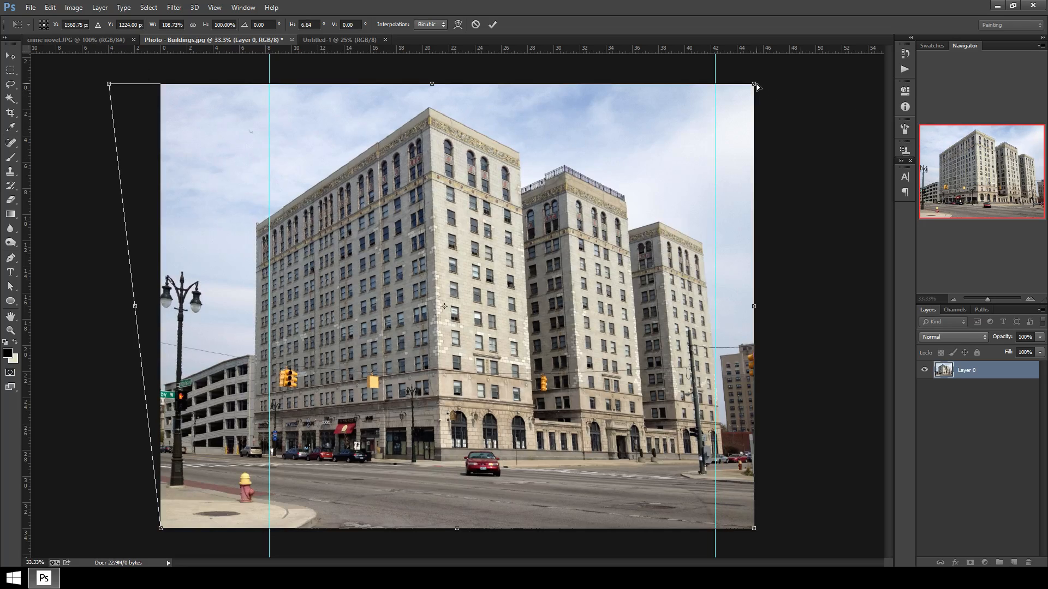
drag(755, 85, 793, 101)
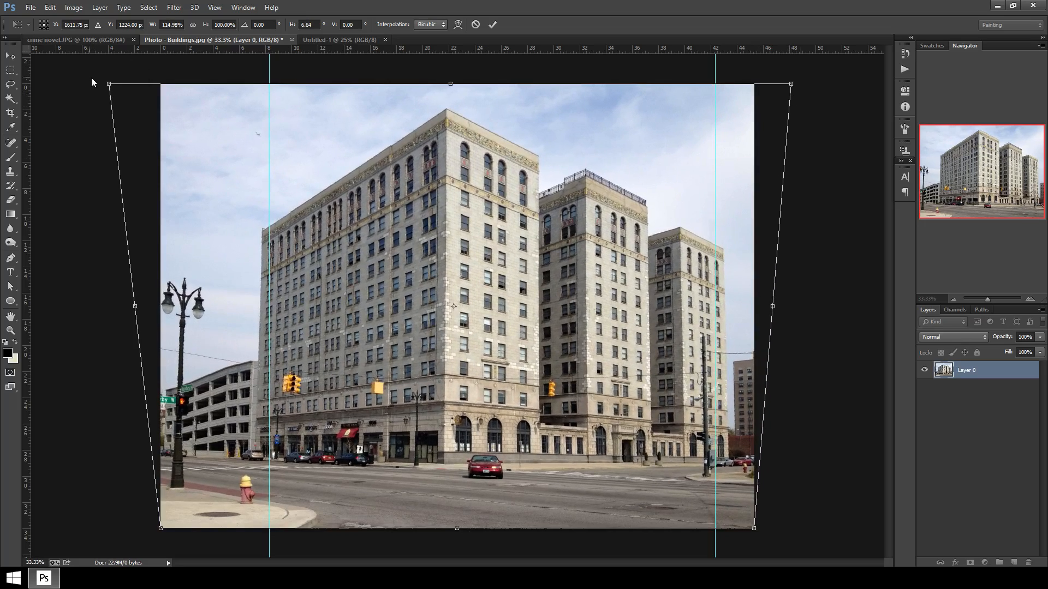
drag(109, 84, 100, 87)
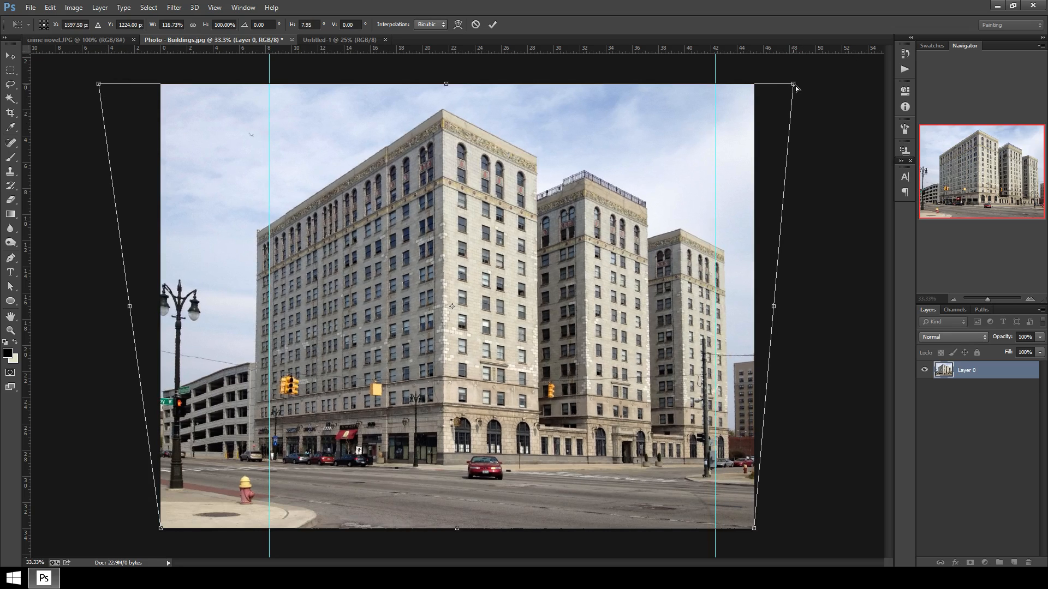
drag(794, 86, 795, 88)
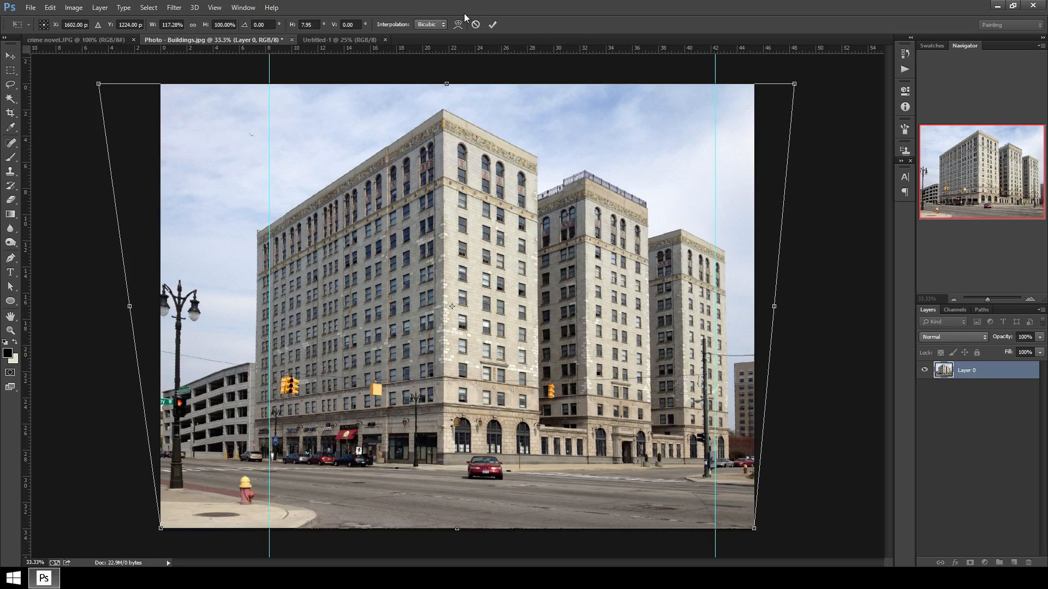
click(494, 26)
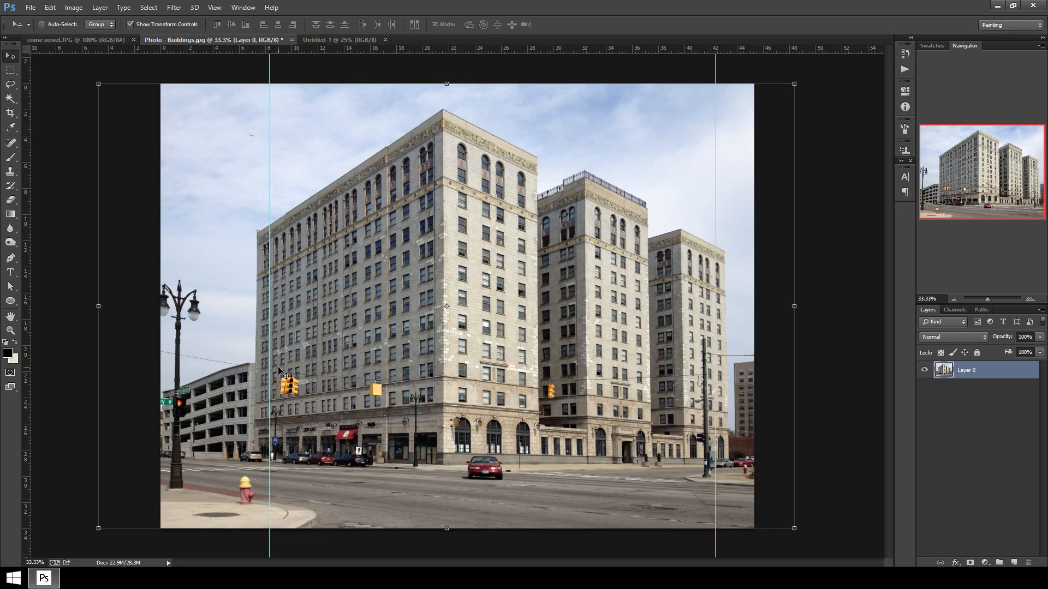
key(ctrl+plus)
key(ctrl+plus)
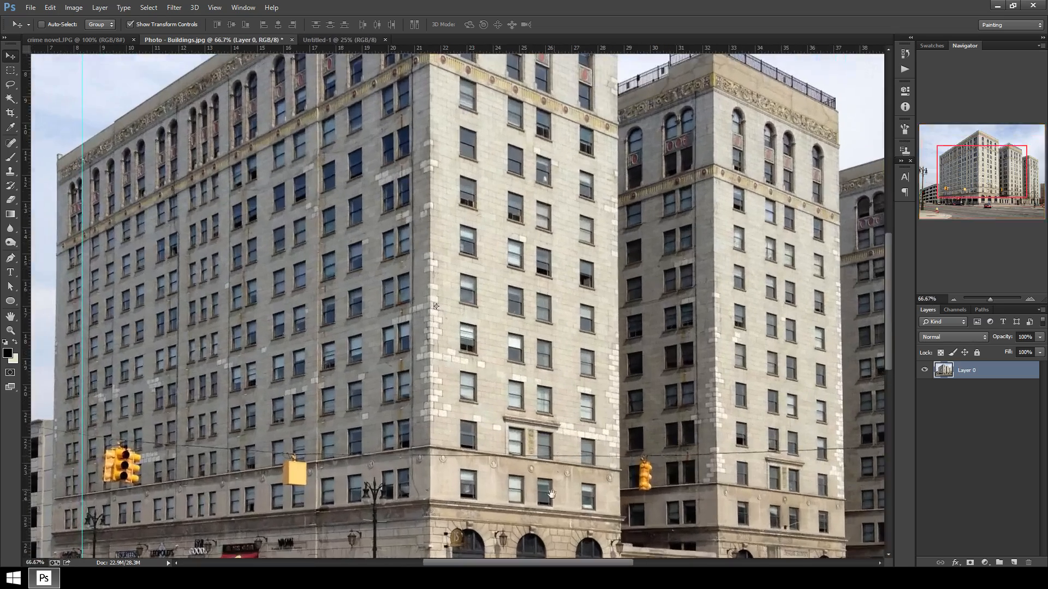
drag(546, 504, 460, 242)
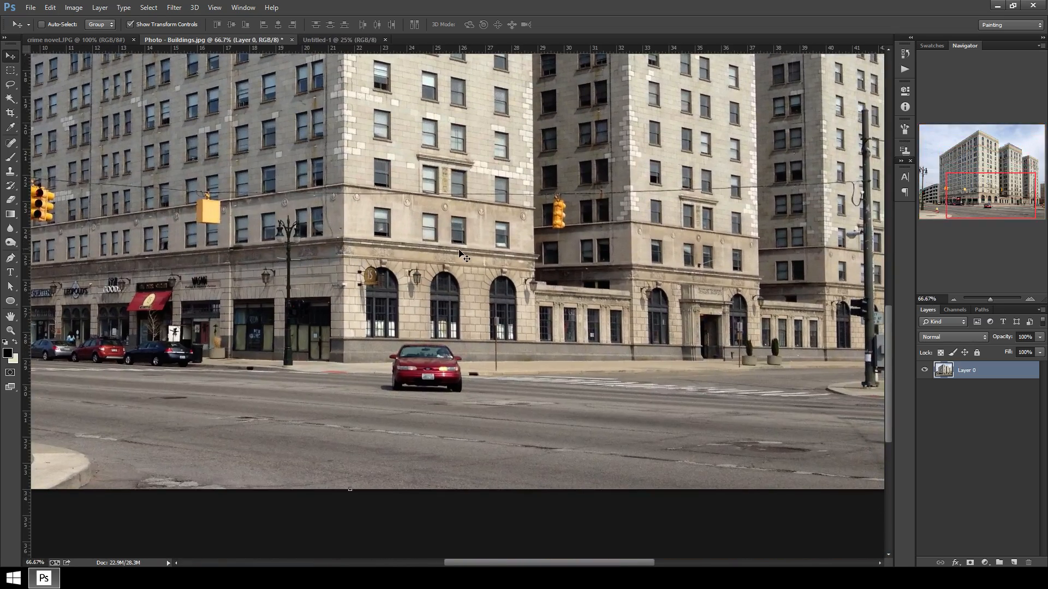
Narrow the straightened buildings photo from its right side to about 98% width and commit the transform.
key(ctrl+plus)
drag(493, 440, 456, 404)
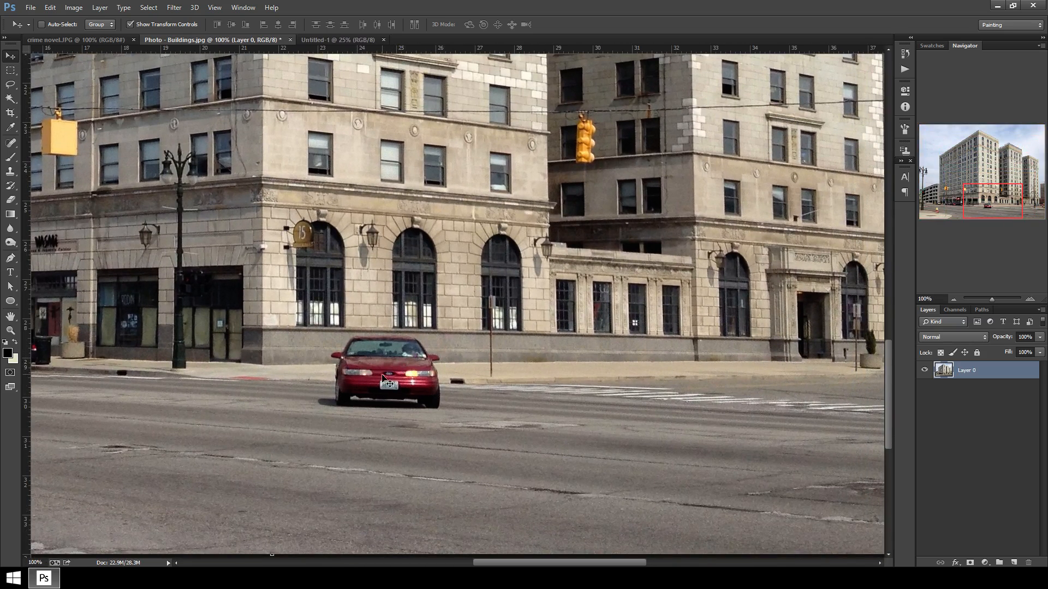
key(ctrl+minus)
key(ctrl+minus)
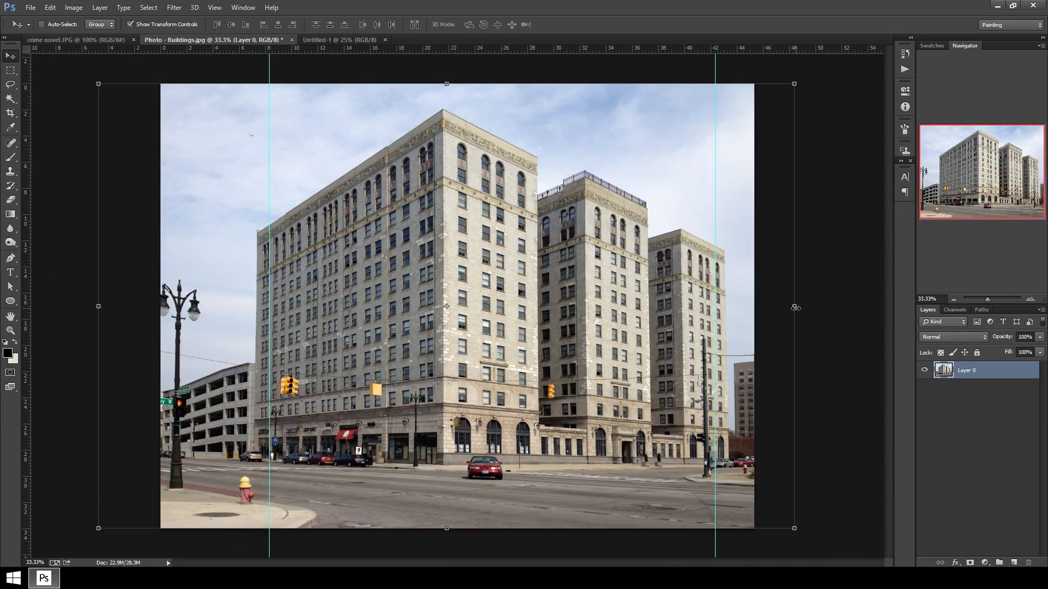
drag(794, 307, 785, 311)
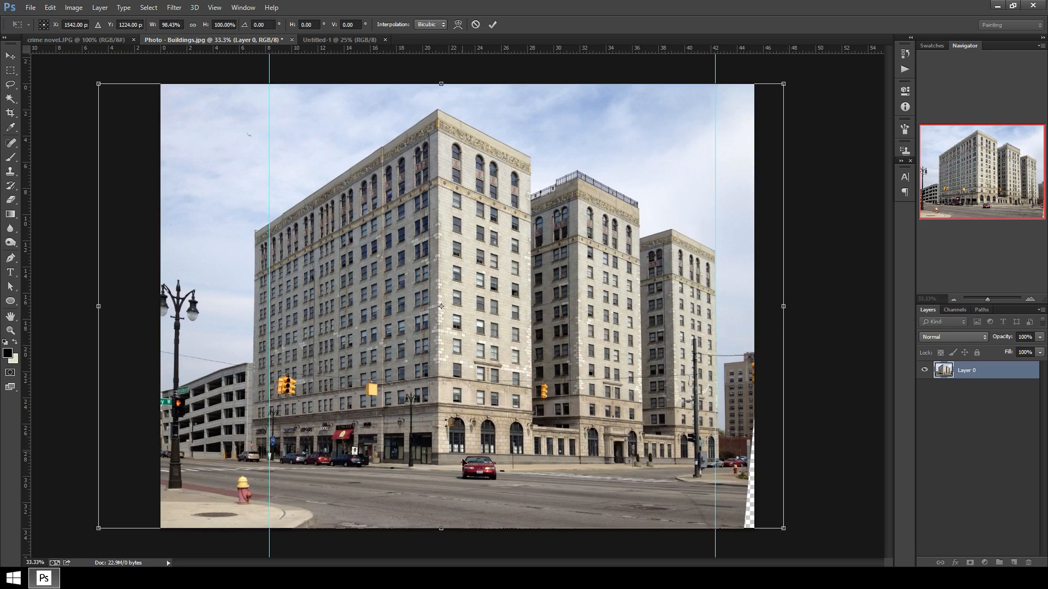
click(493, 25)
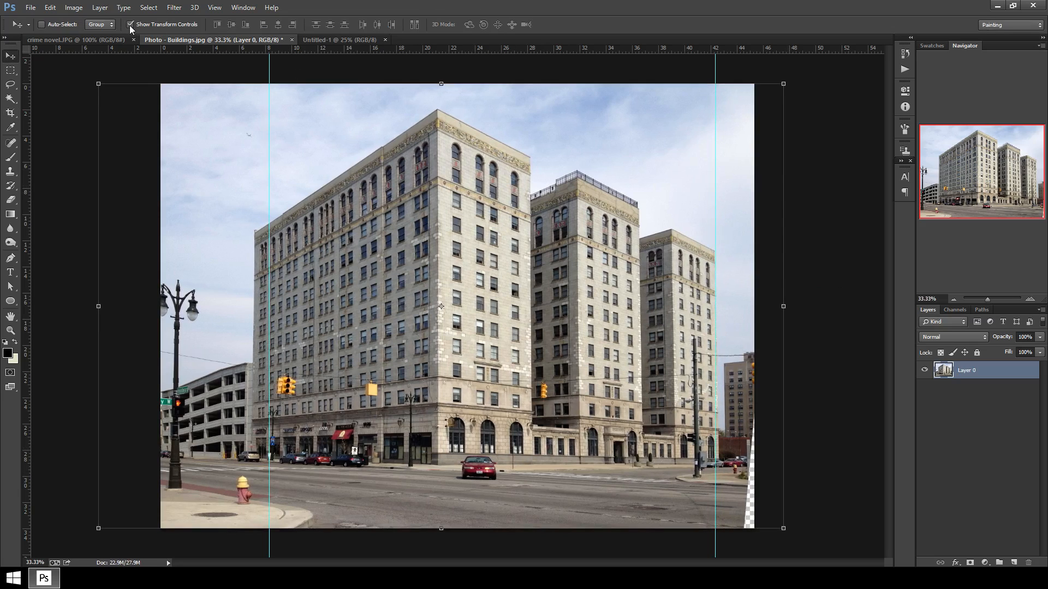
click(130, 24)
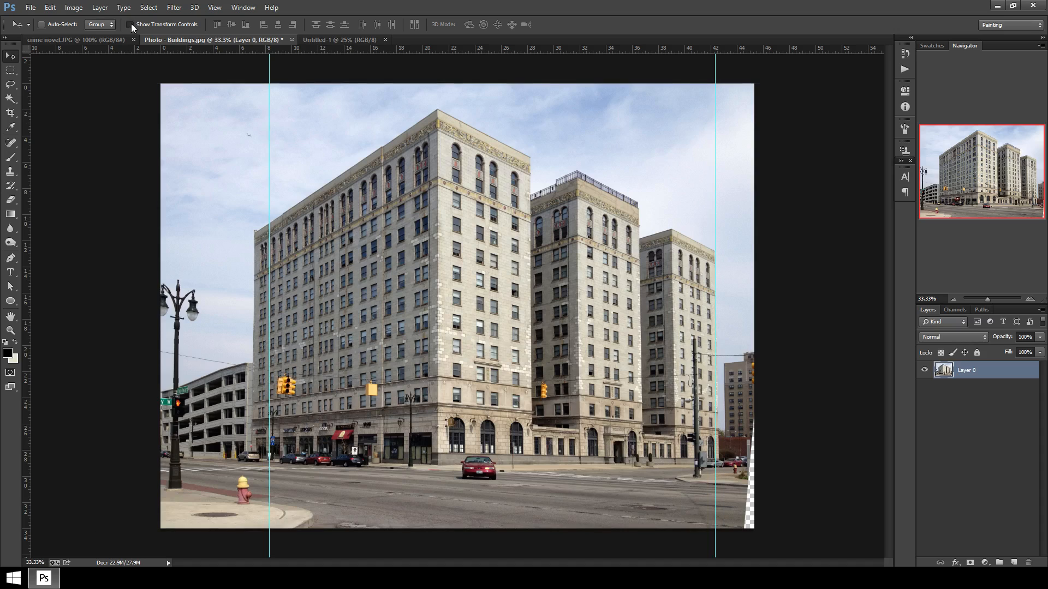
click(130, 25)
click(131, 25)
click(131, 24)
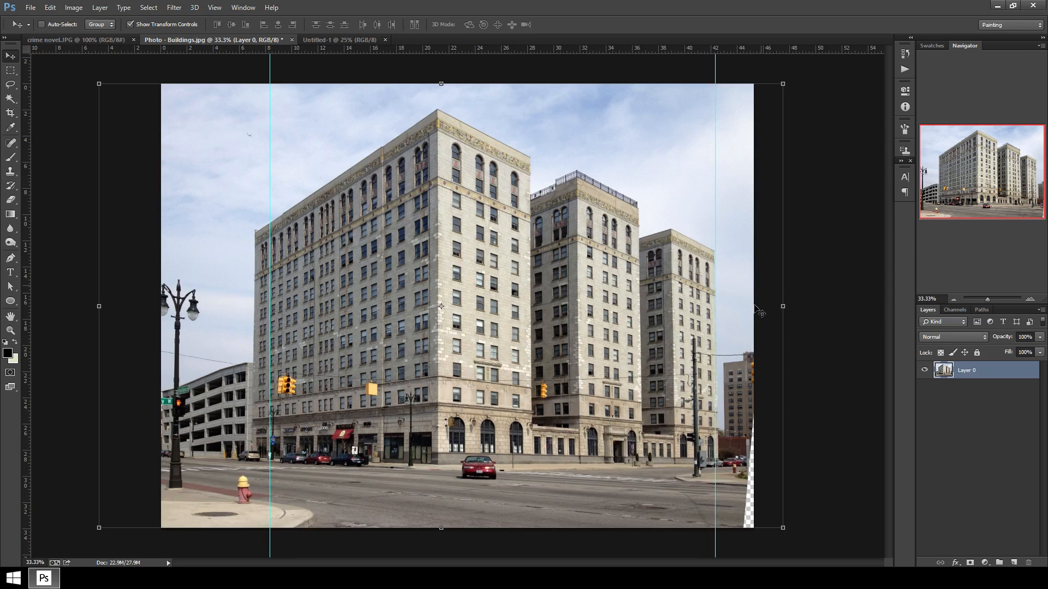
Move the buildings photo layer into the new 6 x 9 inch cover document.
key(ctrl+minus)
key(ctrl+minus)
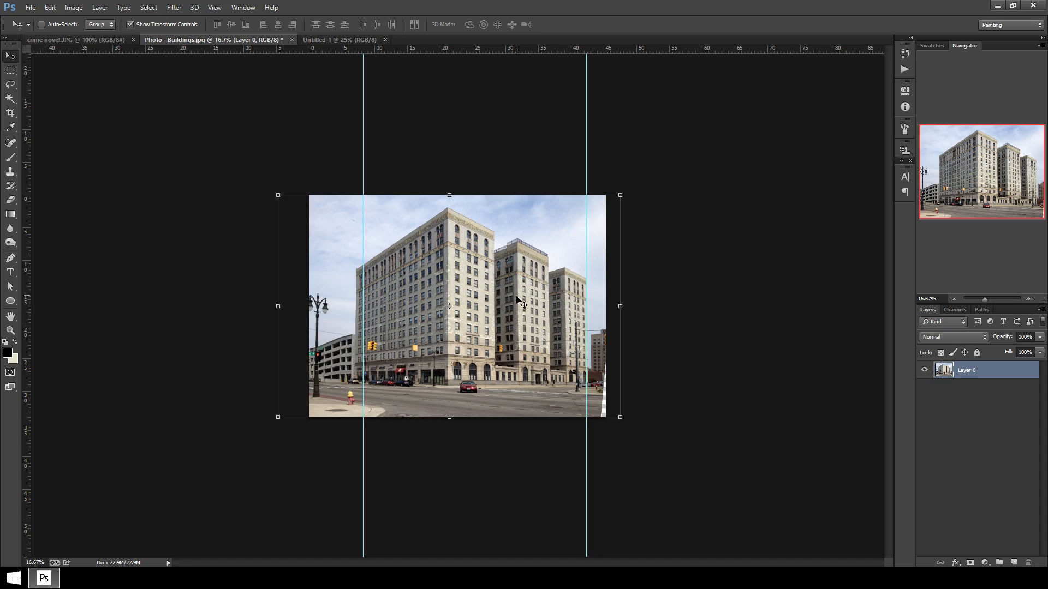
drag(525, 308, 477, 316)
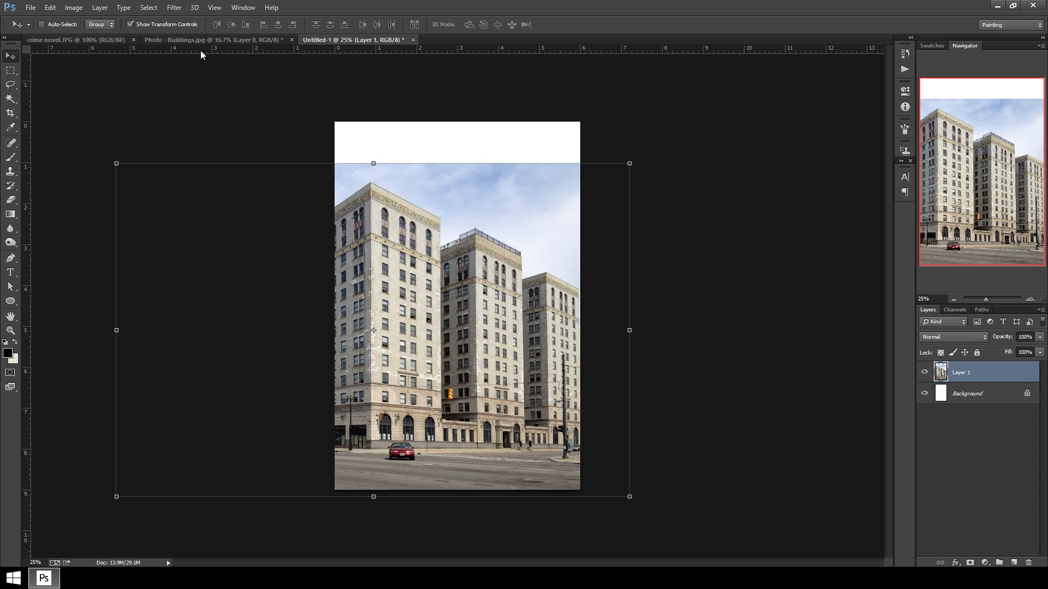
Scale the buildings layer down to about 94% and reposition it in the cover document, comparing with the reference cover.
click(92, 40)
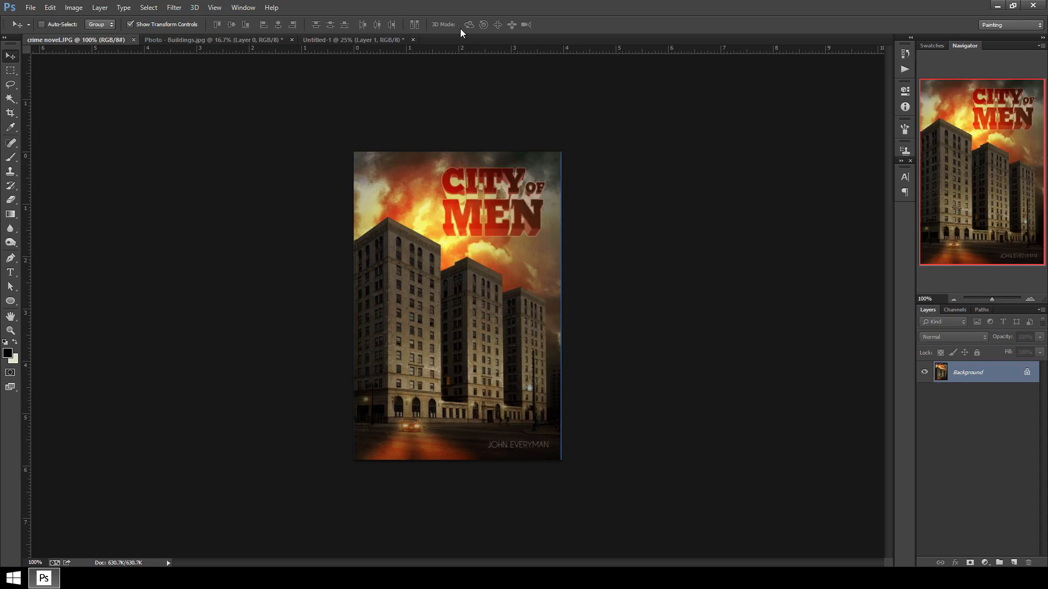
click(335, 41)
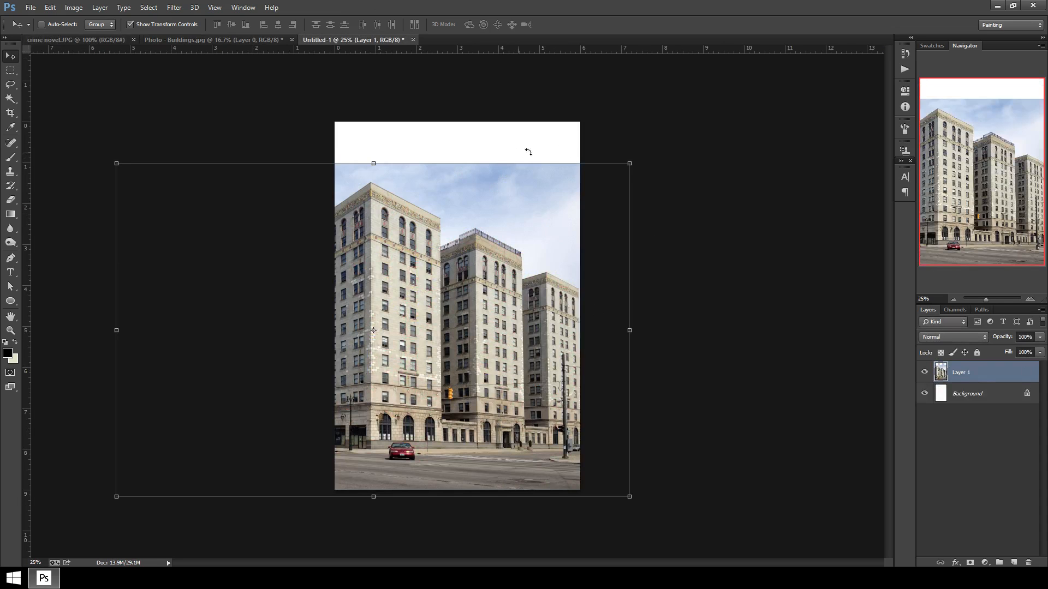
drag(632, 166, 593, 191)
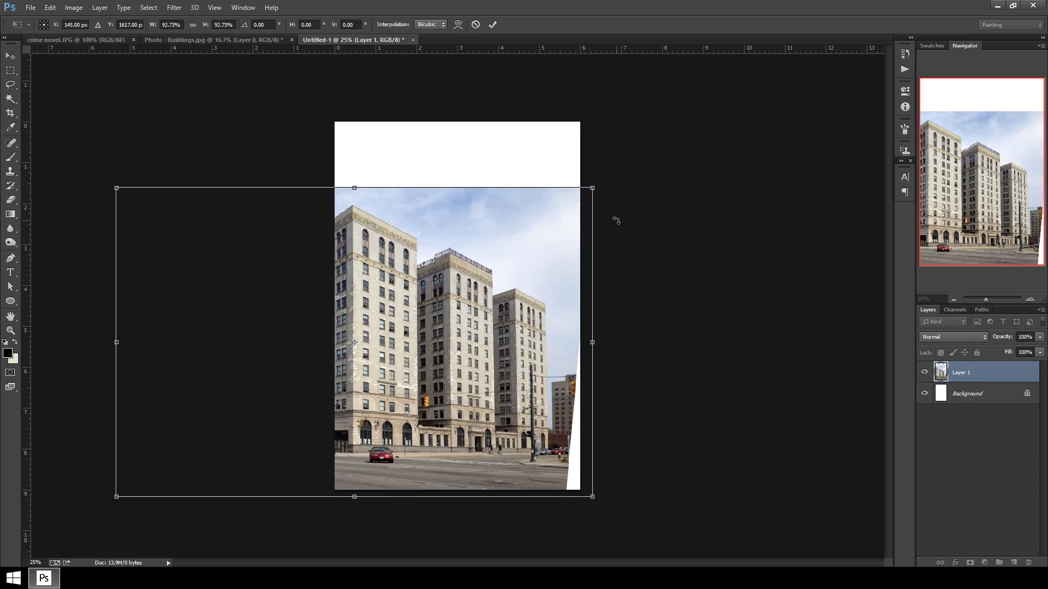
mouse_move(596, 184)
mouse_down()
mouse_move(607, 180)
mouse_move(599, 183)
mouse_up()
drag(524, 353, 535, 349)
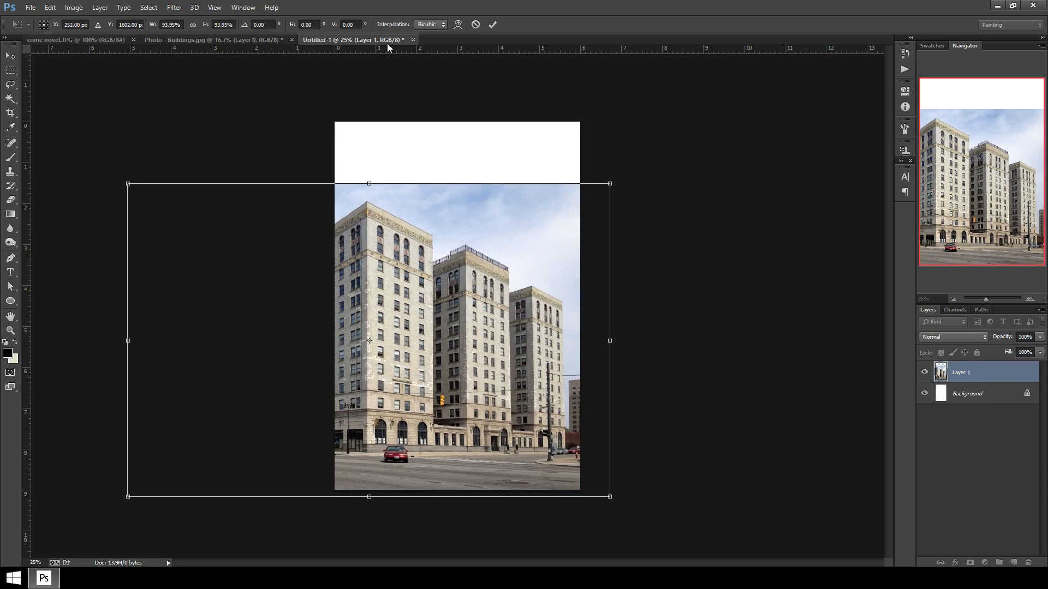
click(493, 24)
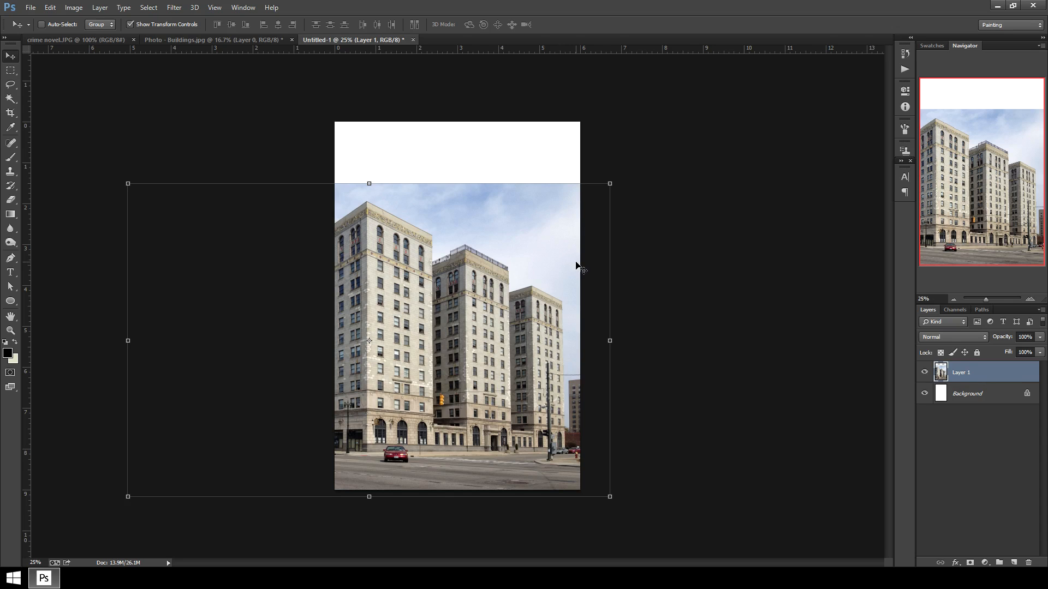
Compare the cover document against the City of Men reference cover.
click(214, 42)
click(106, 41)
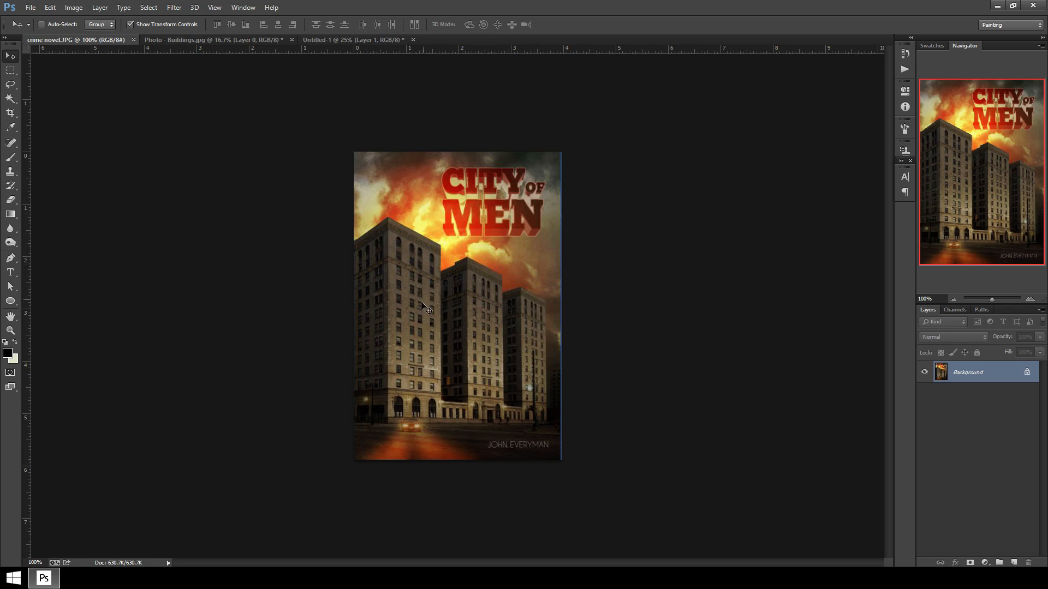
click(339, 40)
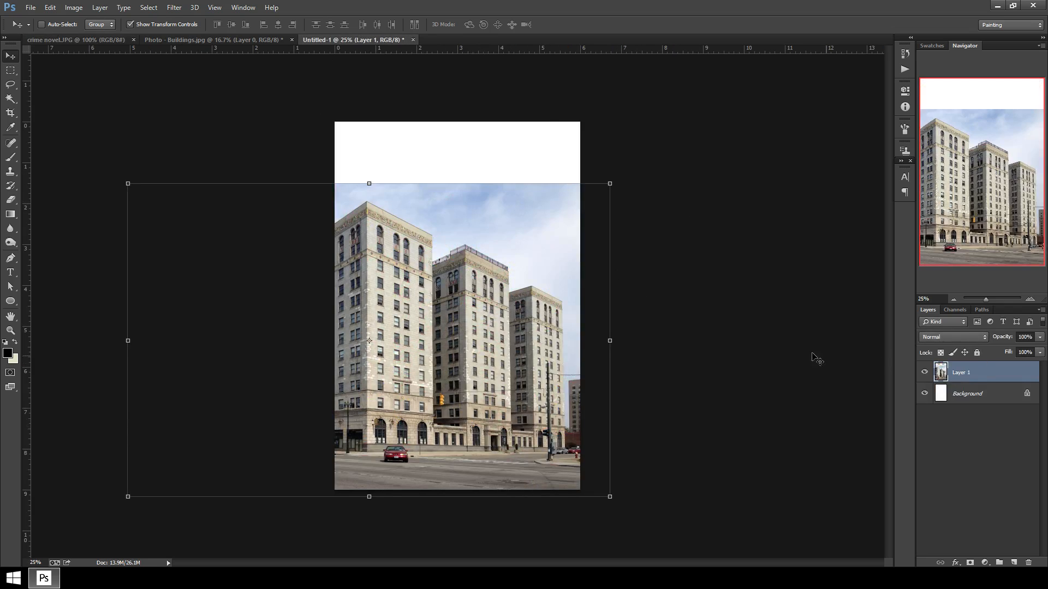
key(ctrl+plus)
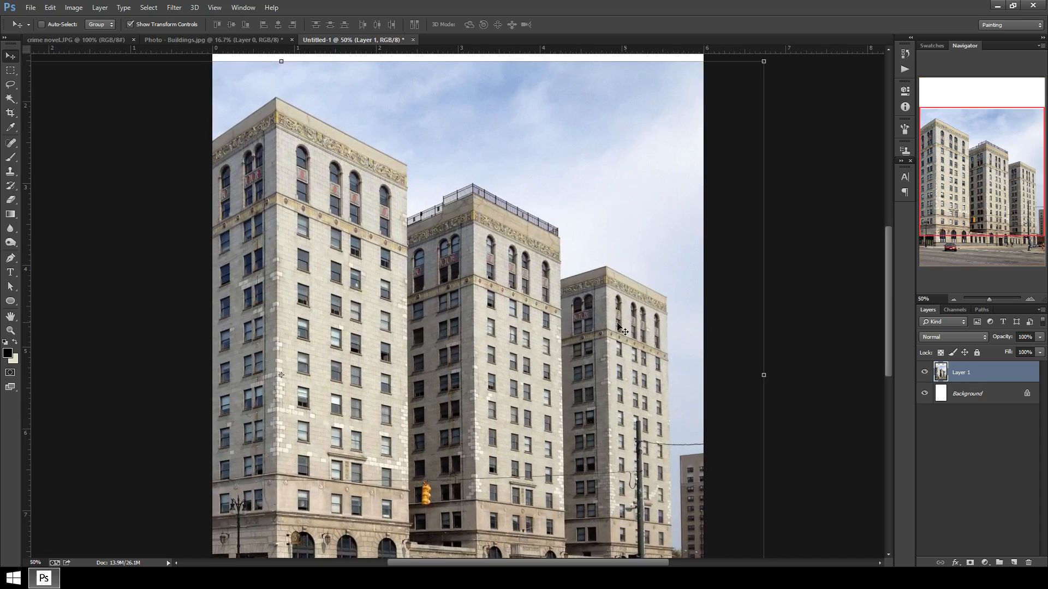
drag(580, 399, 532, 367)
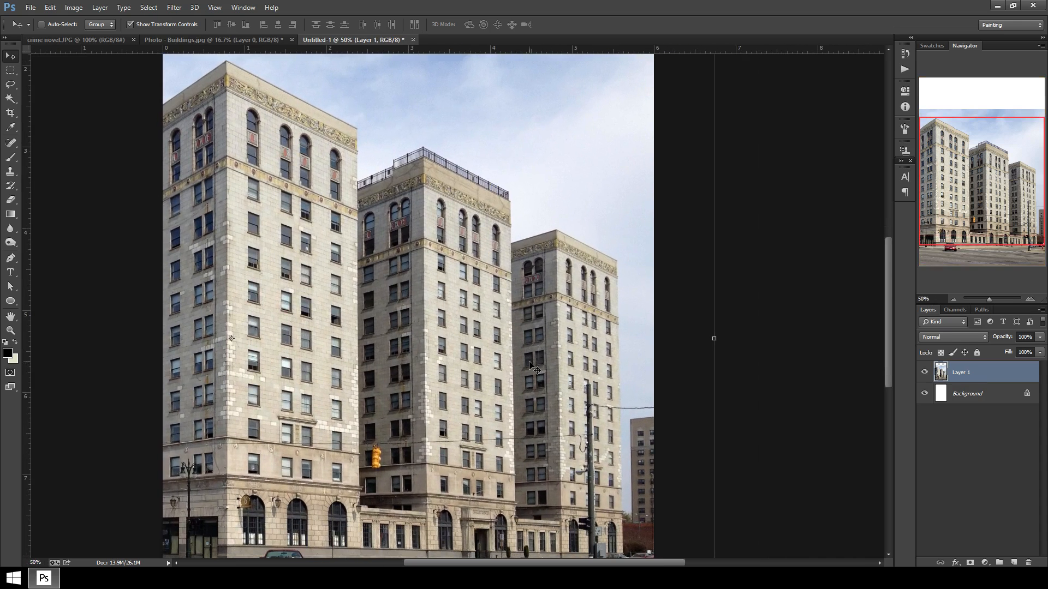
Start a Polygonal Lasso selection tracing the right-hand buildings' edges and rooftops against the sky.
click(17, 92)
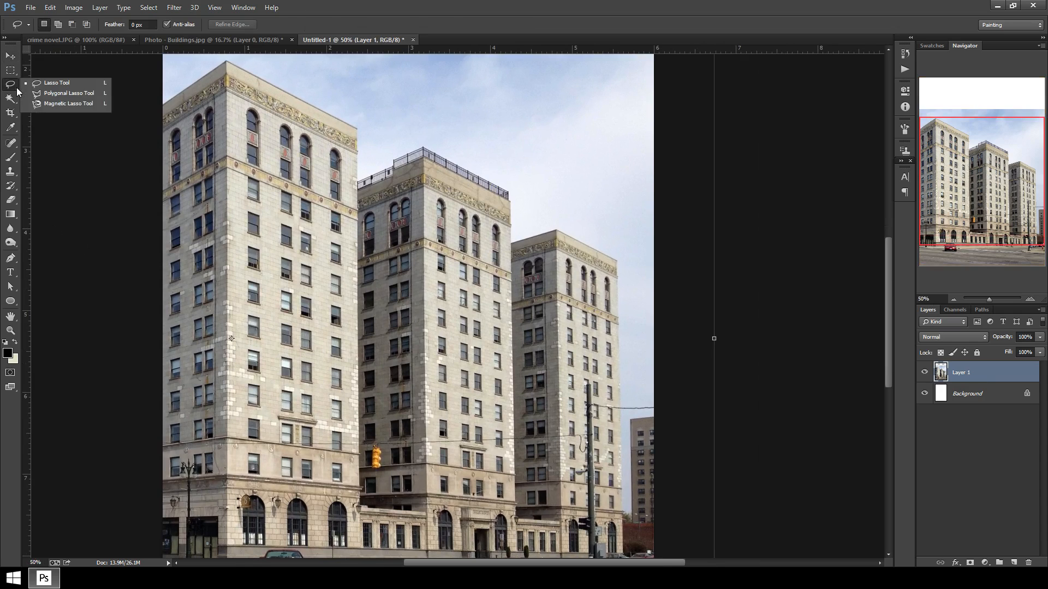
click(62, 94)
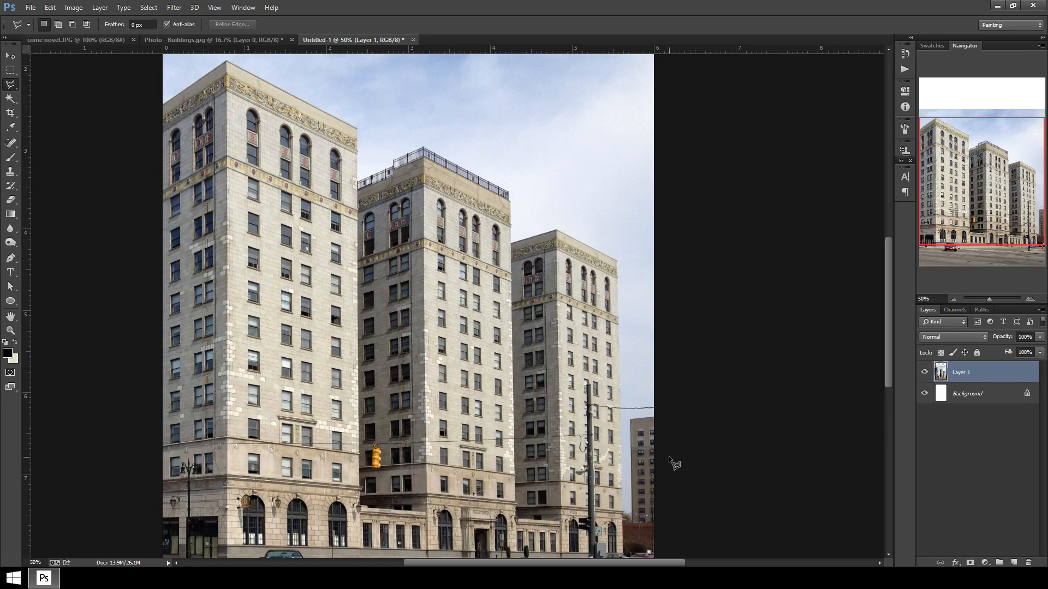
key(ctrl+plus)
key(ctrl+plus)
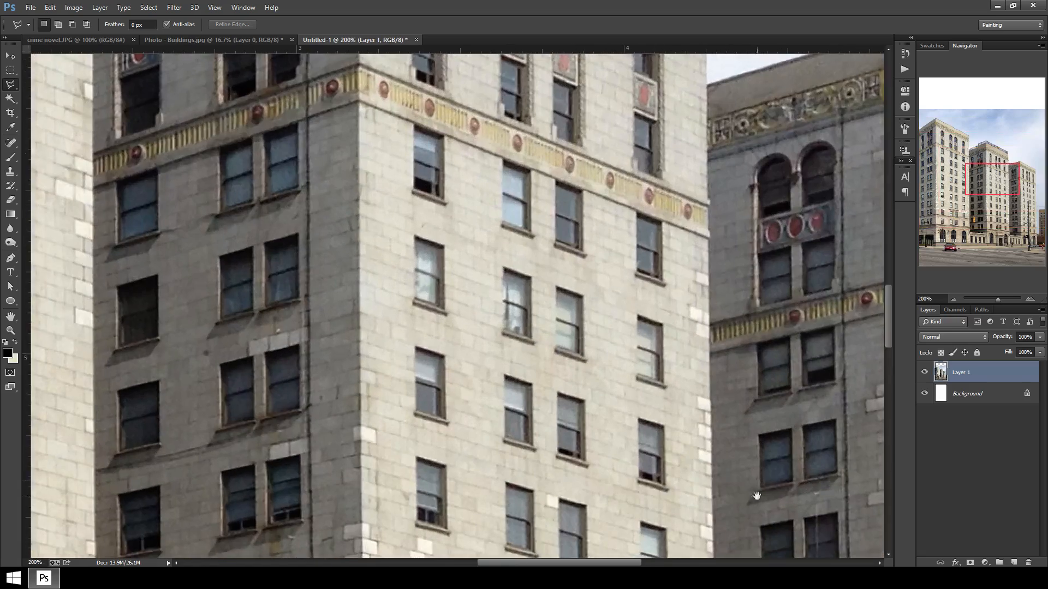
drag(756, 493, 370, 240)
drag(470, 370, 375, 178)
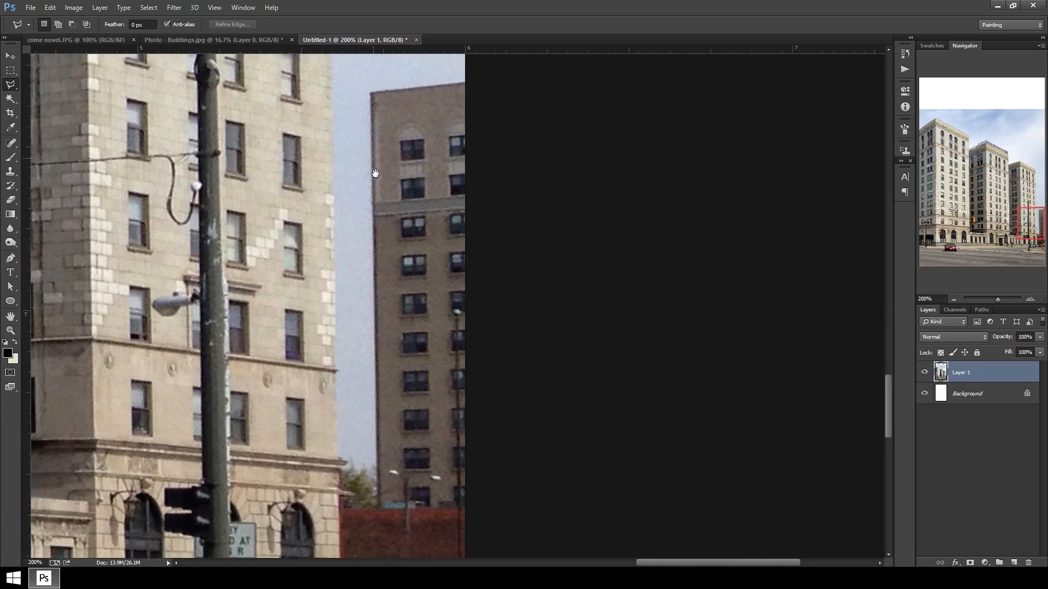
key(ctrl+minus)
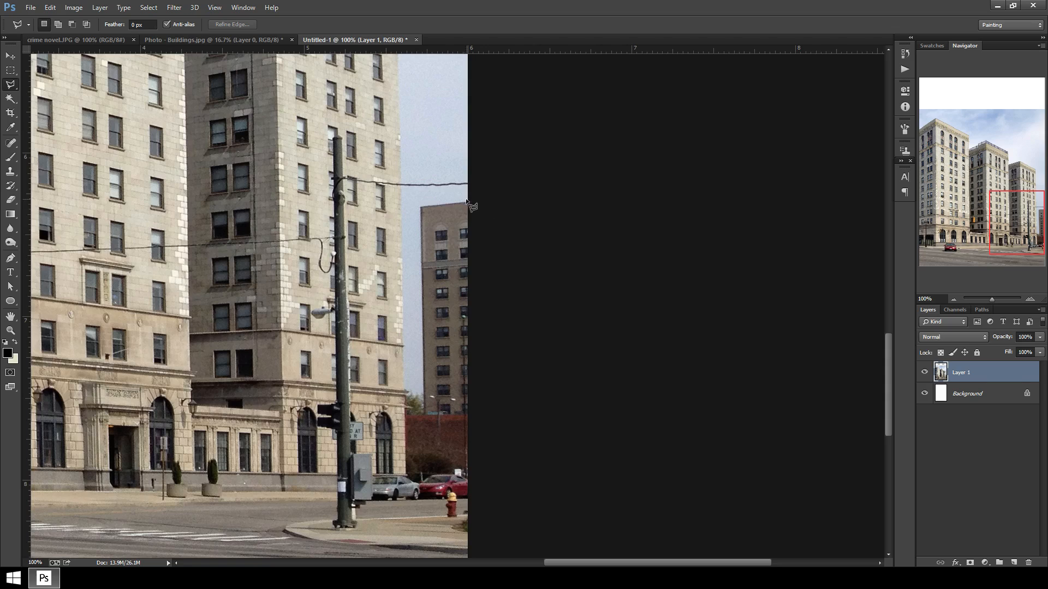
click(468, 202)
click(421, 208)
click(406, 414)
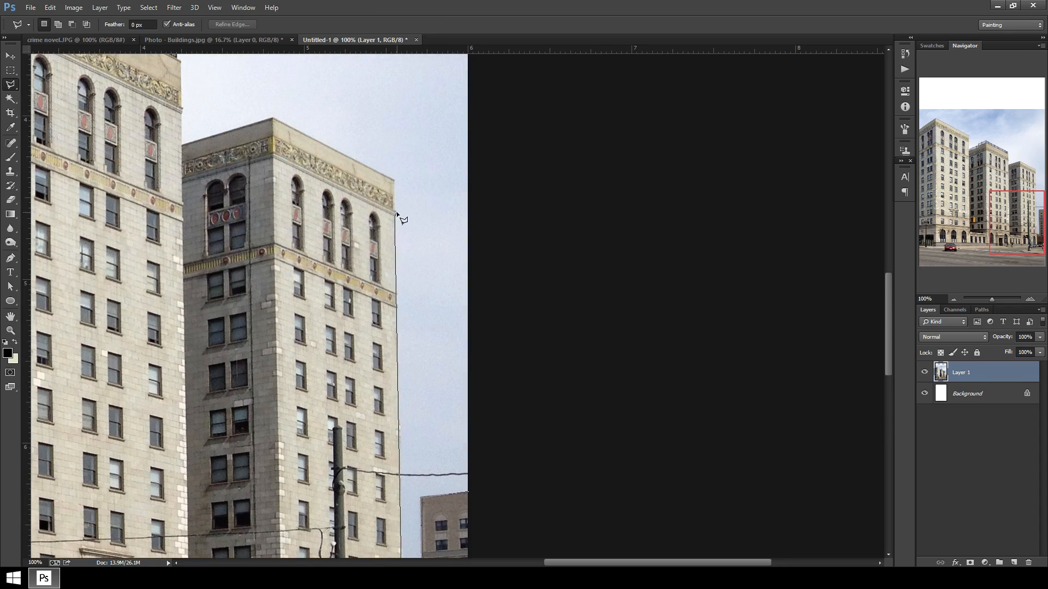
click(394, 179)
click(273, 118)
click(182, 145)
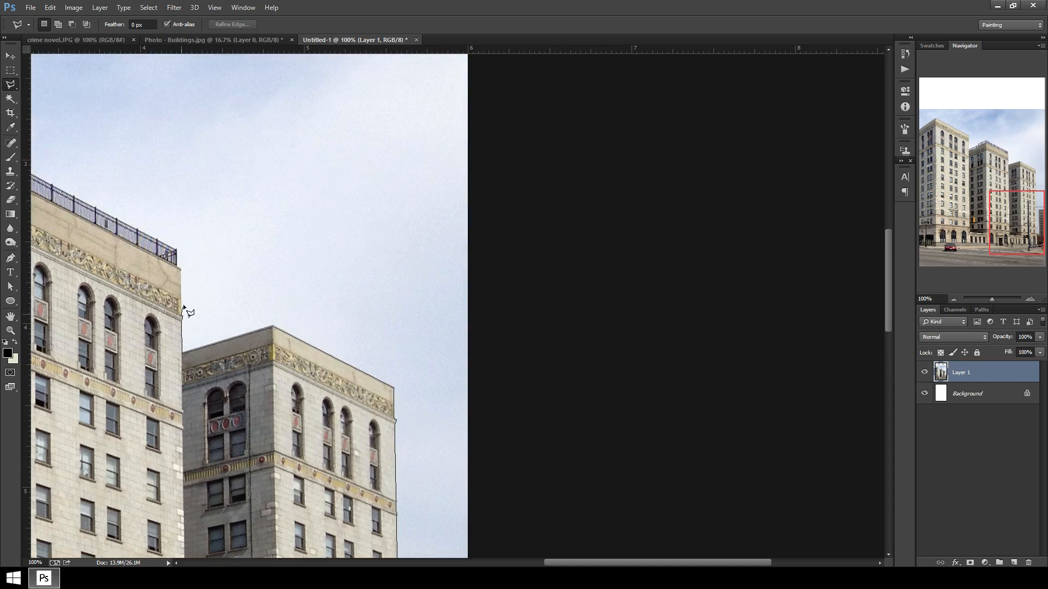
click(181, 268)
scroll(156, 256, left, 5)
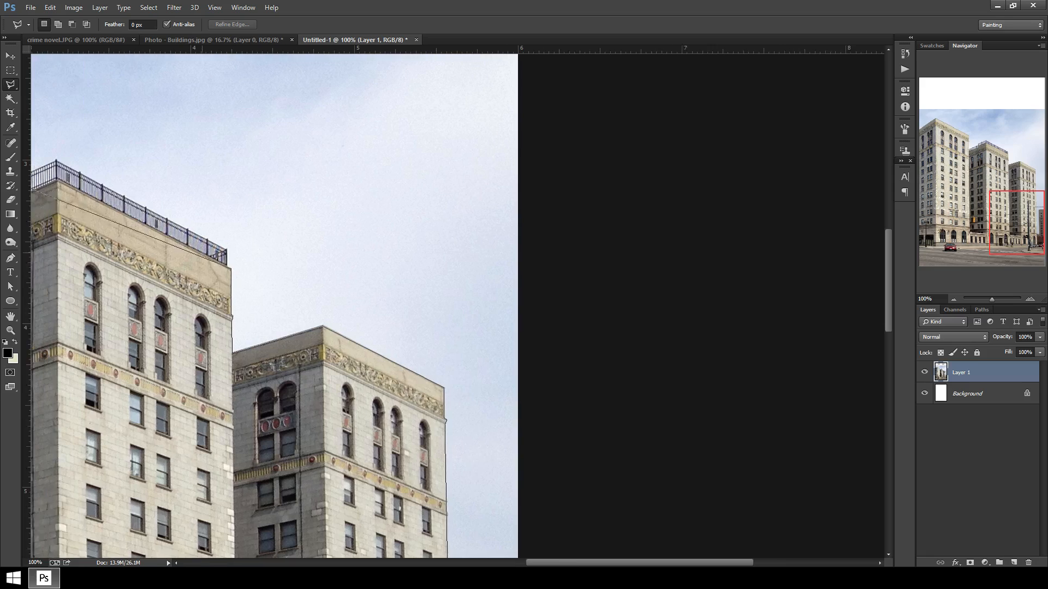
scroll(156, 256, up, 3)
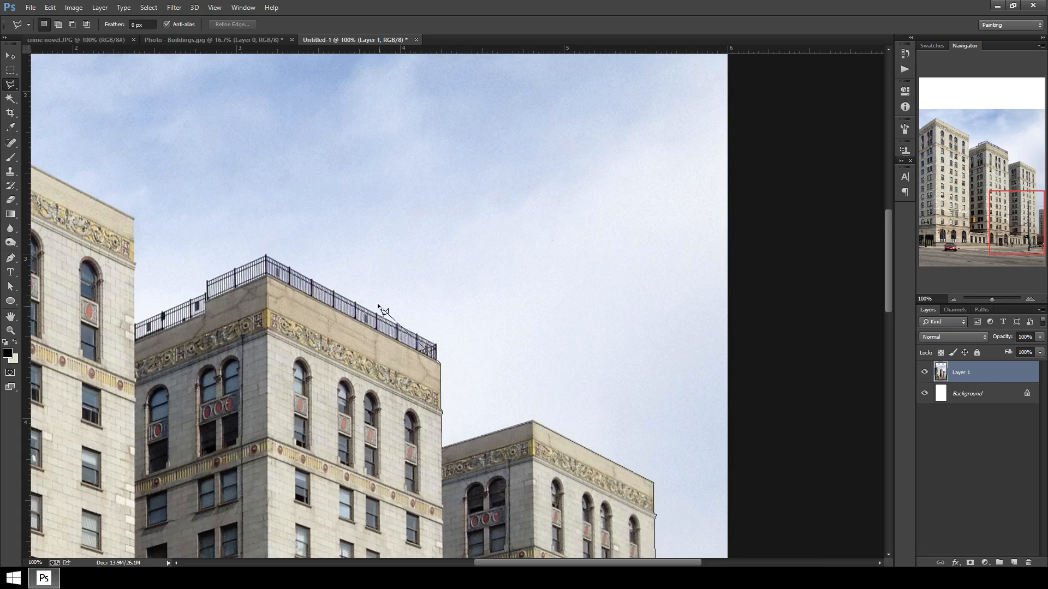
Finish tracing across the remaining rooftops, close the selection around the sky, delete it and deselect.
click(267, 274)
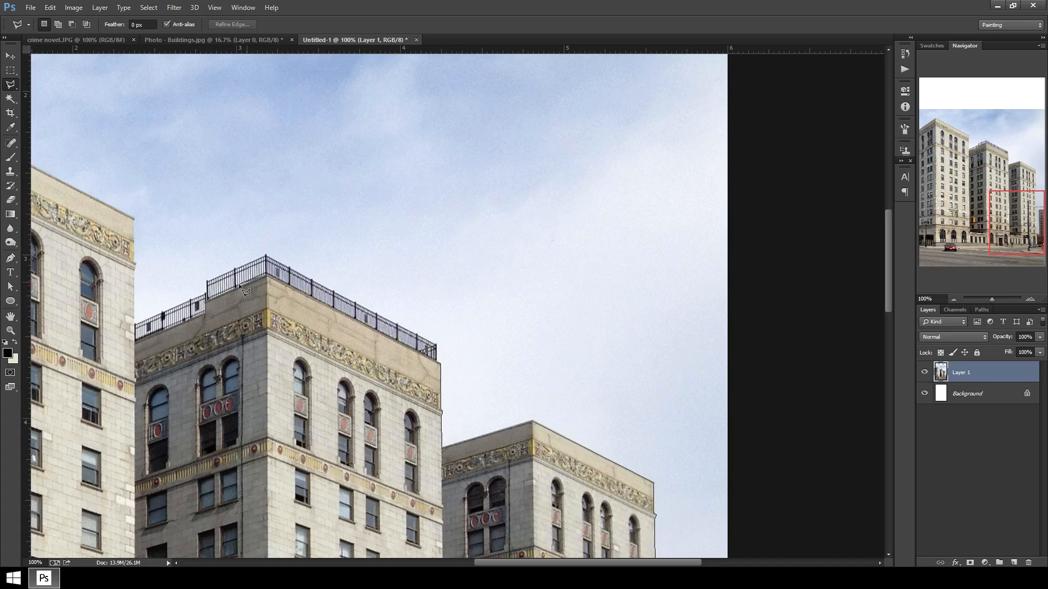
click(205, 313)
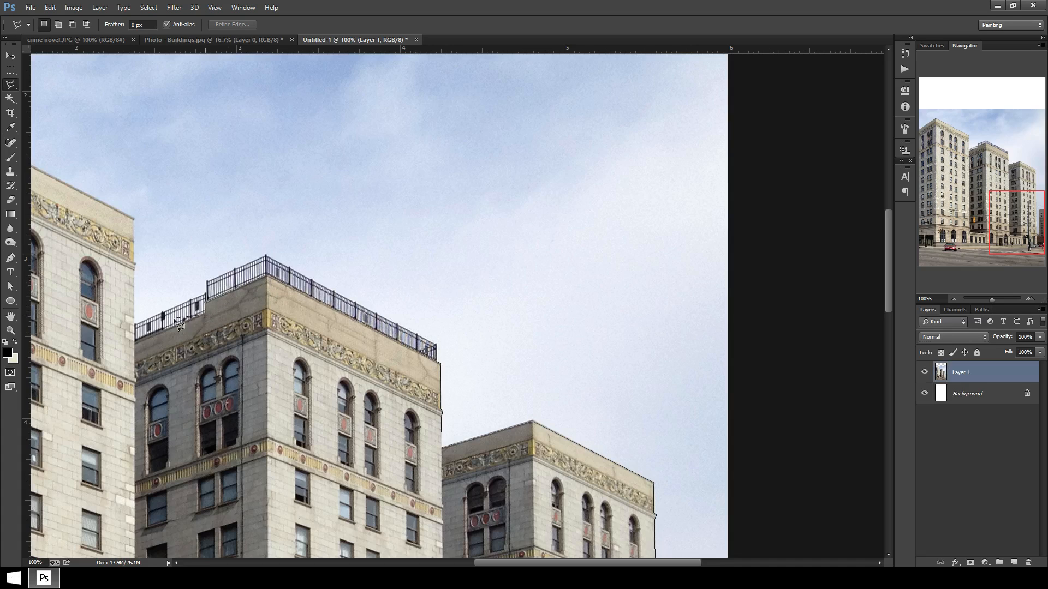
click(133, 343)
click(135, 221)
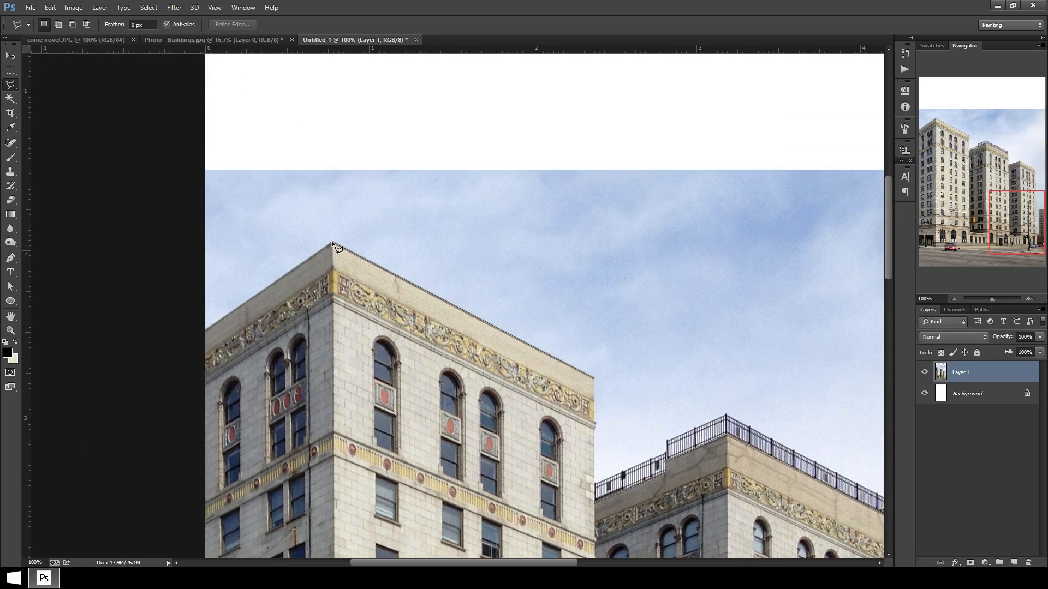
click(202, 333)
click(171, 100)
key(ctrl+minus)
key(ctrl+minus)
key(ctrl+minus)
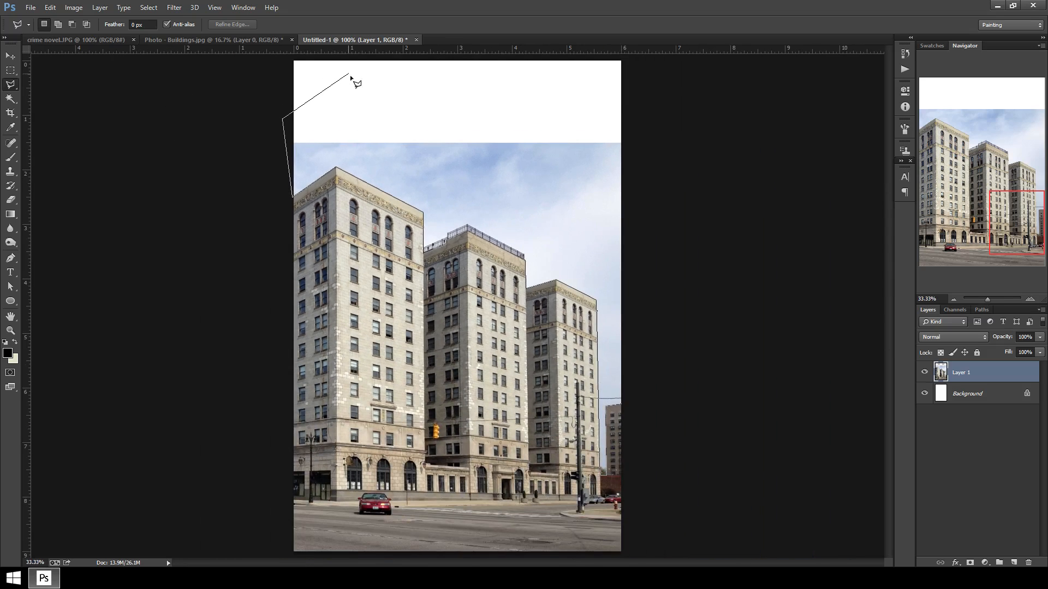
click(348, 73)
click(623, 98)
click(727, 180)
click(675, 365)
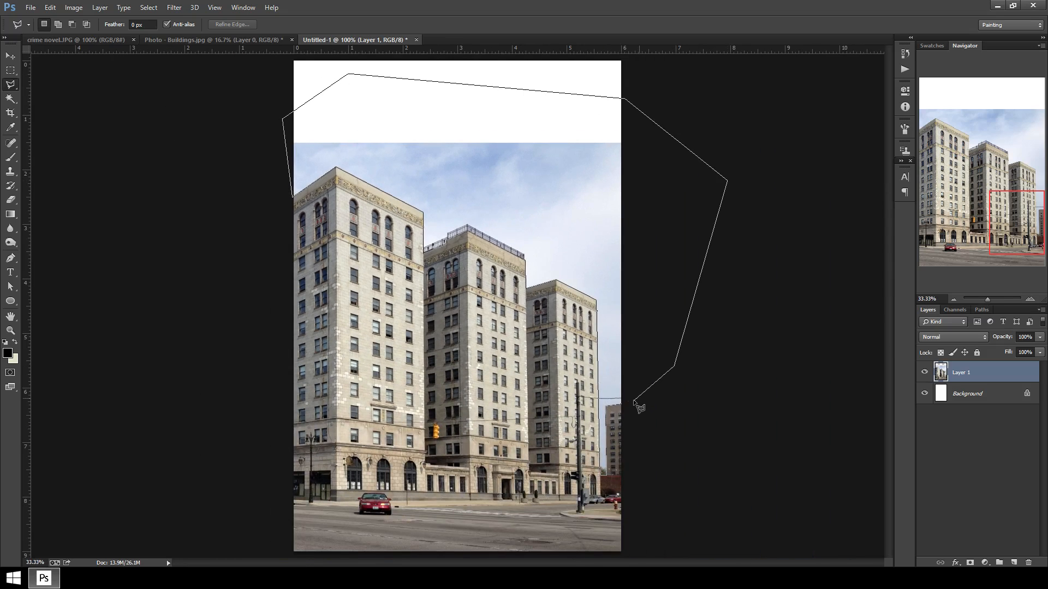
double_click(633, 402)
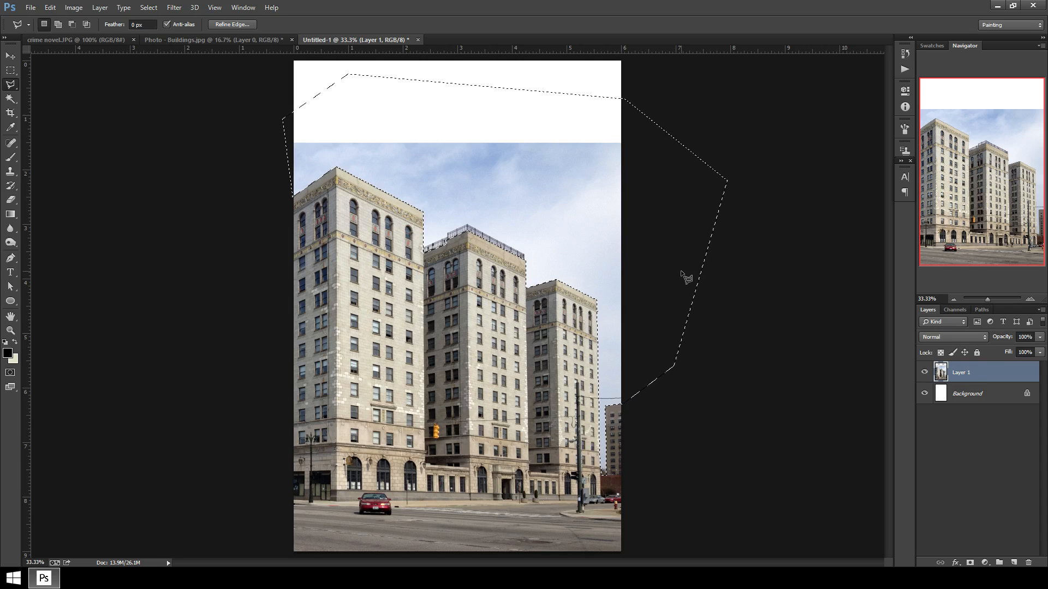
key(Delete)
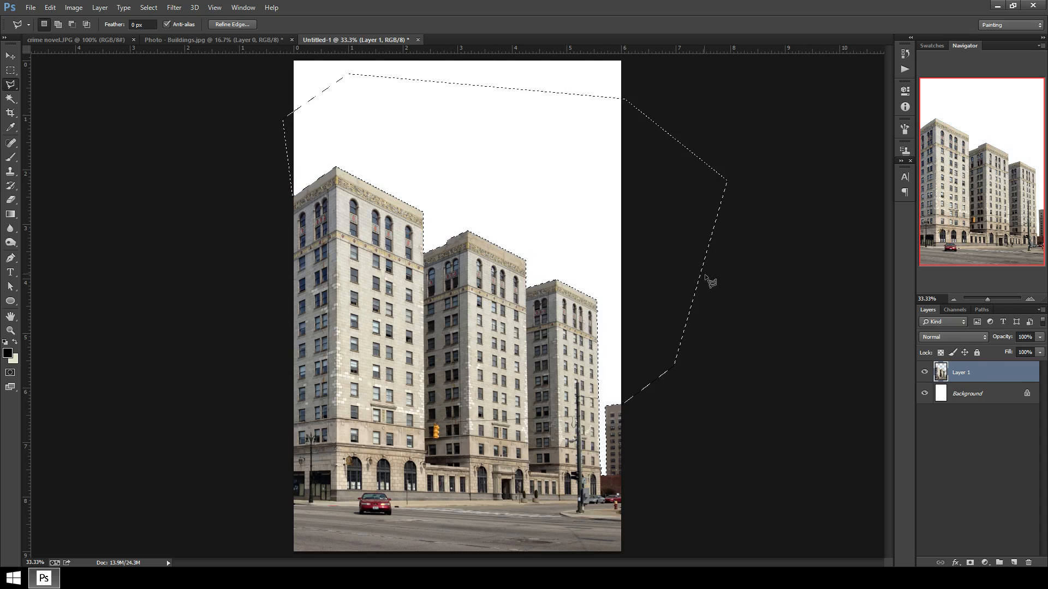
key(ctrl+d)
Bring the Photo - Stormy Sky image from the desktop into the cover document as a new layer.
click(1013, 6)
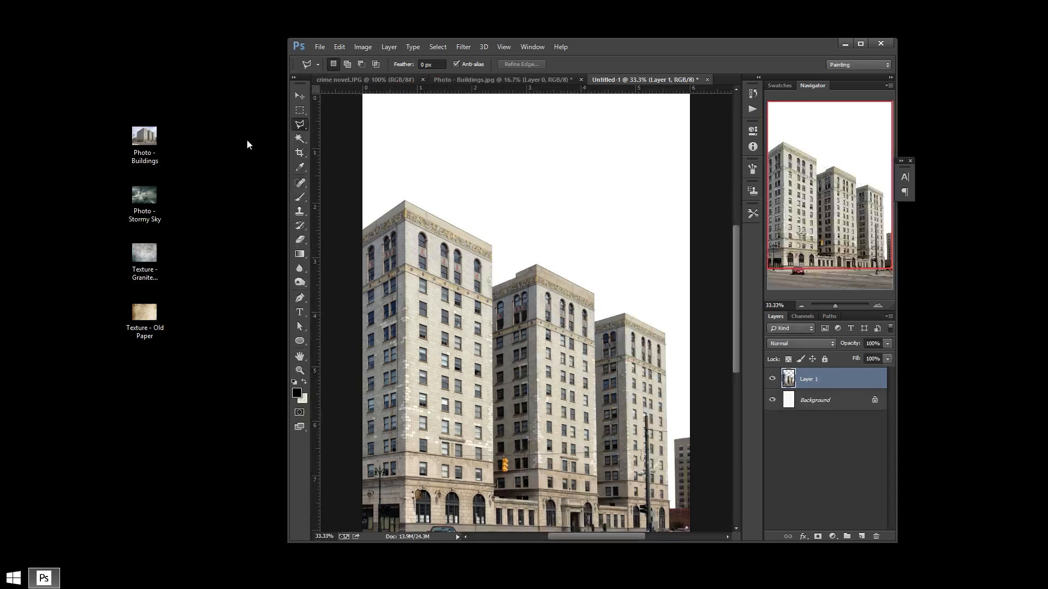
click(156, 203)
drag(144, 193, 492, 263)
click(860, 43)
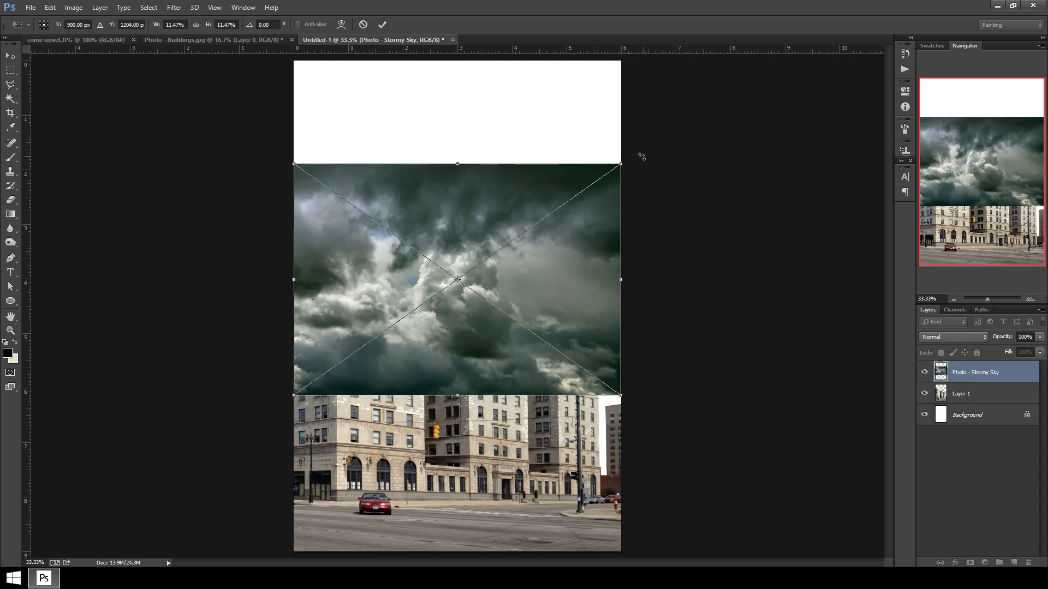
Scale the stormy sky up to about 16.75%, move it to fill the top of the cover and commit.
key(ctrl+minus)
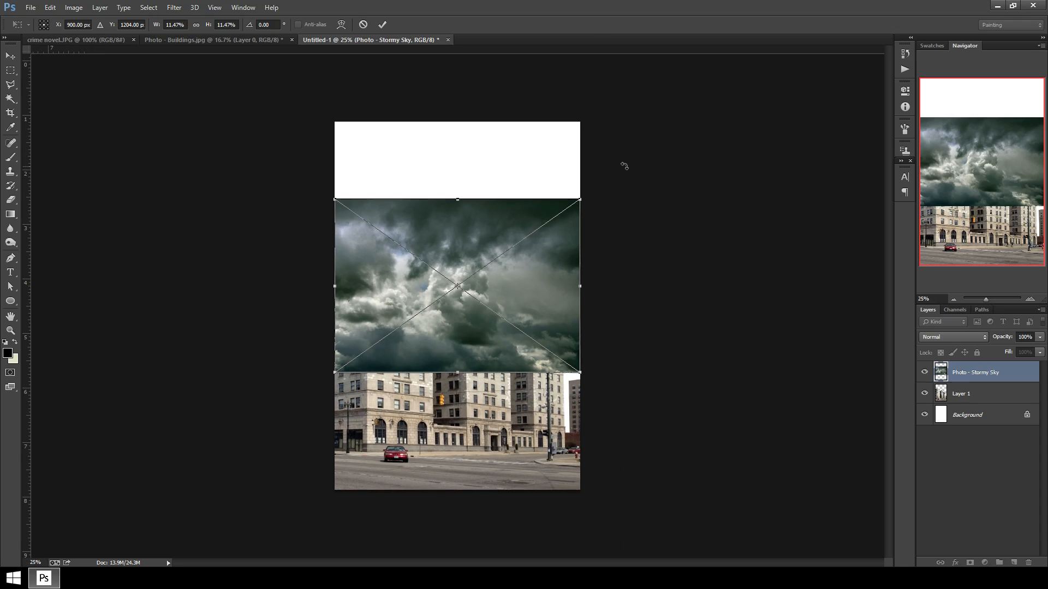
drag(581, 199, 700, 127)
drag(523, 291, 483, 298)
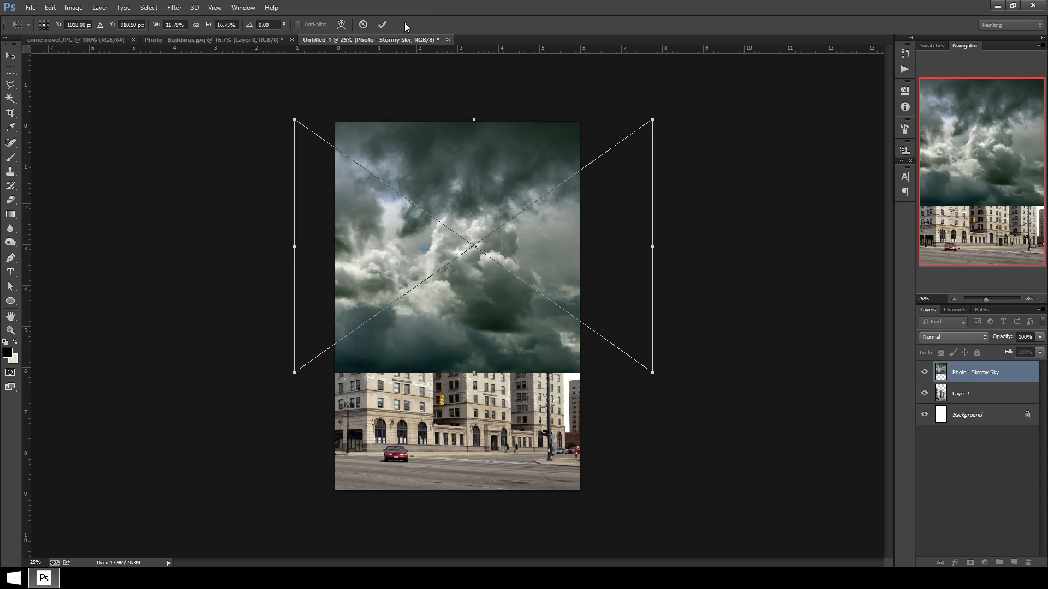
click(383, 24)
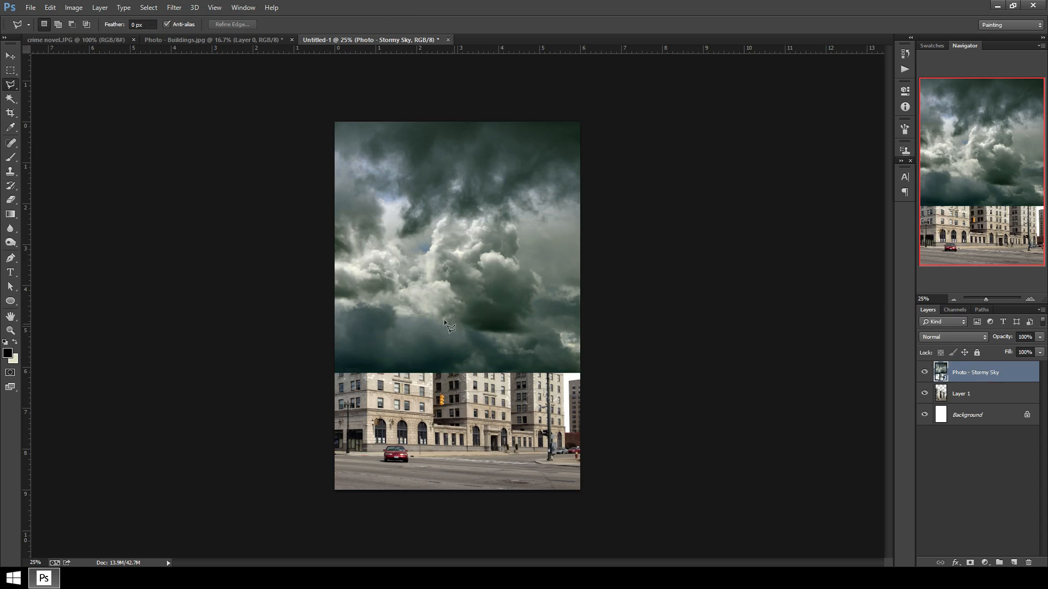
Move the stormy sky layer below the buildings layer and rasterize it.
click(10, 56)
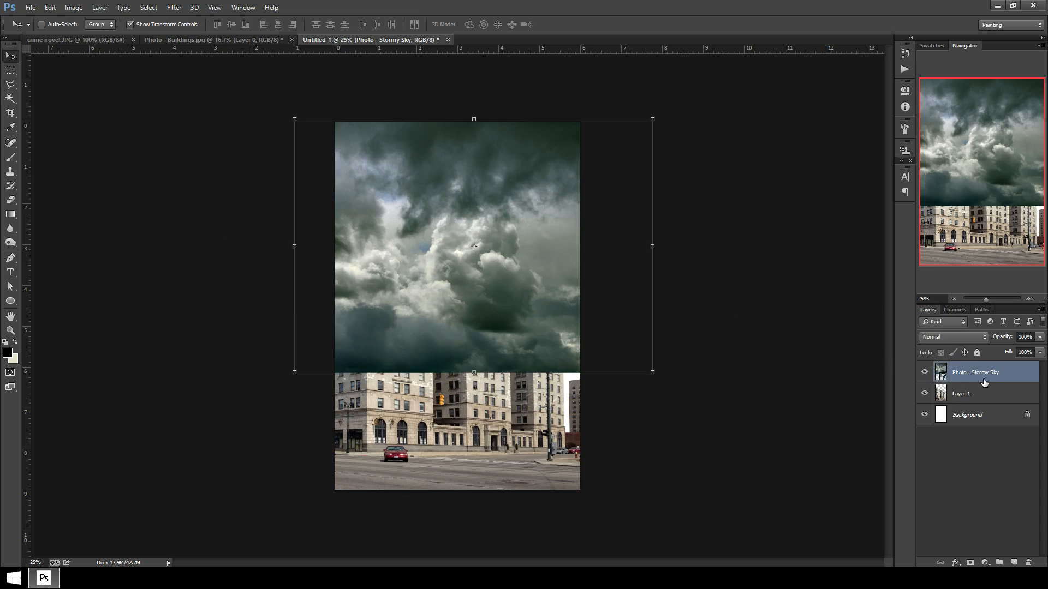
drag(985, 383, 938, 395)
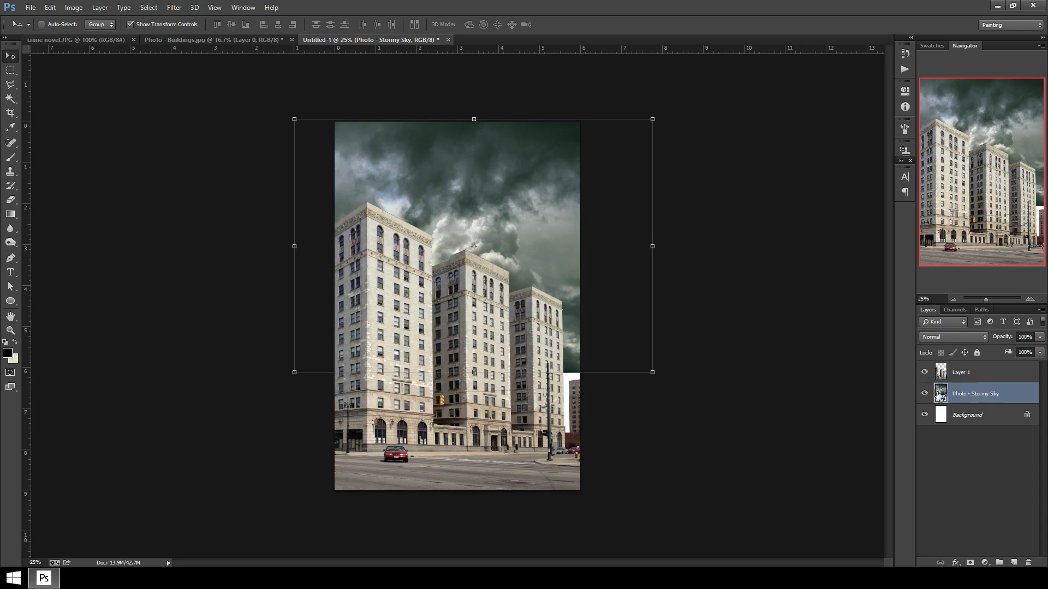
right_click(982, 394)
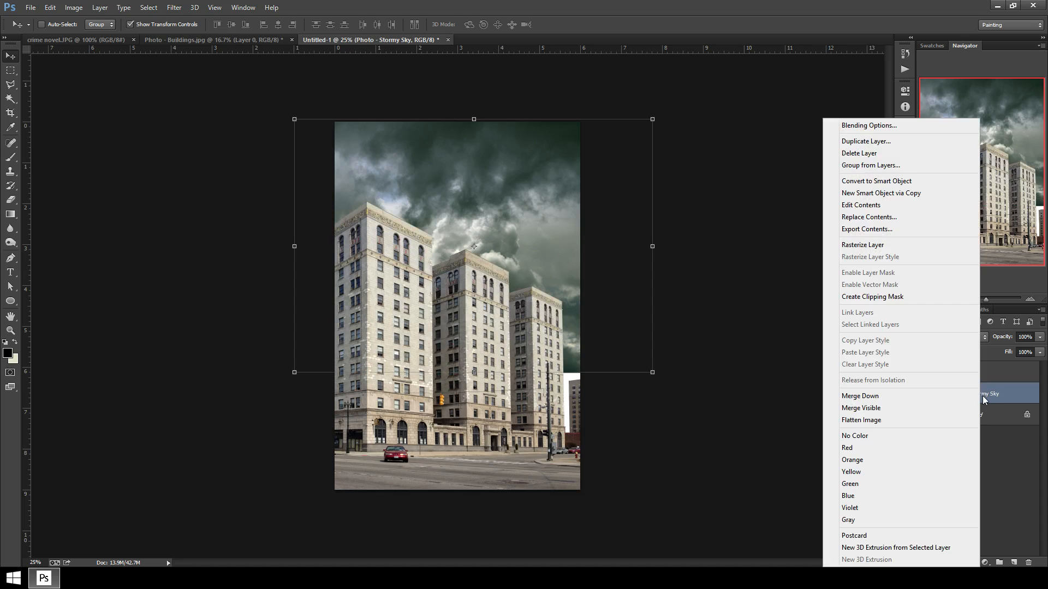
click(919, 247)
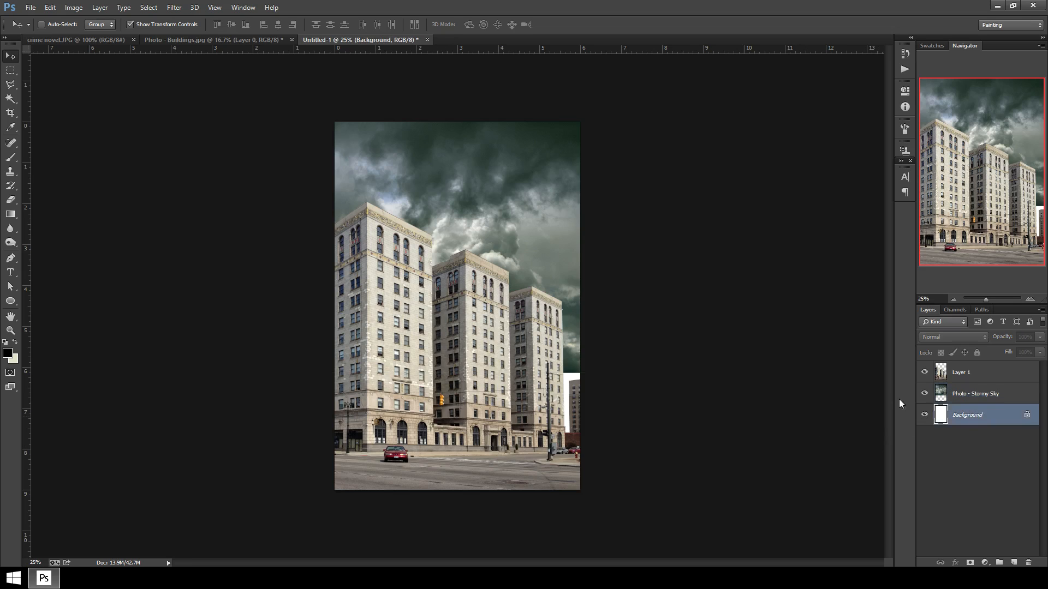
Nudge the sky layer up and left behind the buildings to cover the sky area.
click(979, 414)
click(990, 399)
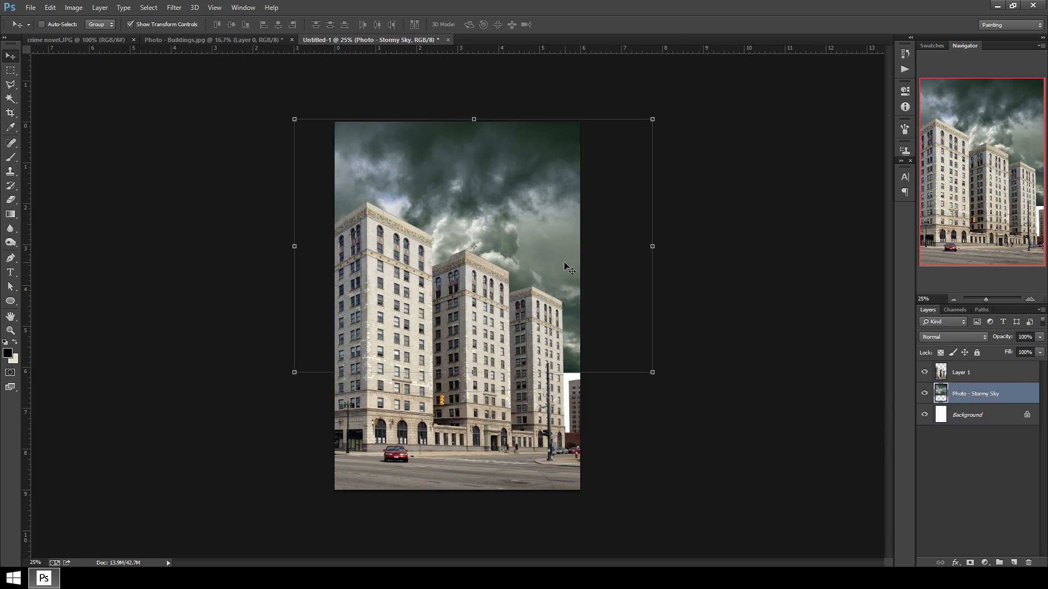
drag(568, 267, 551, 259)
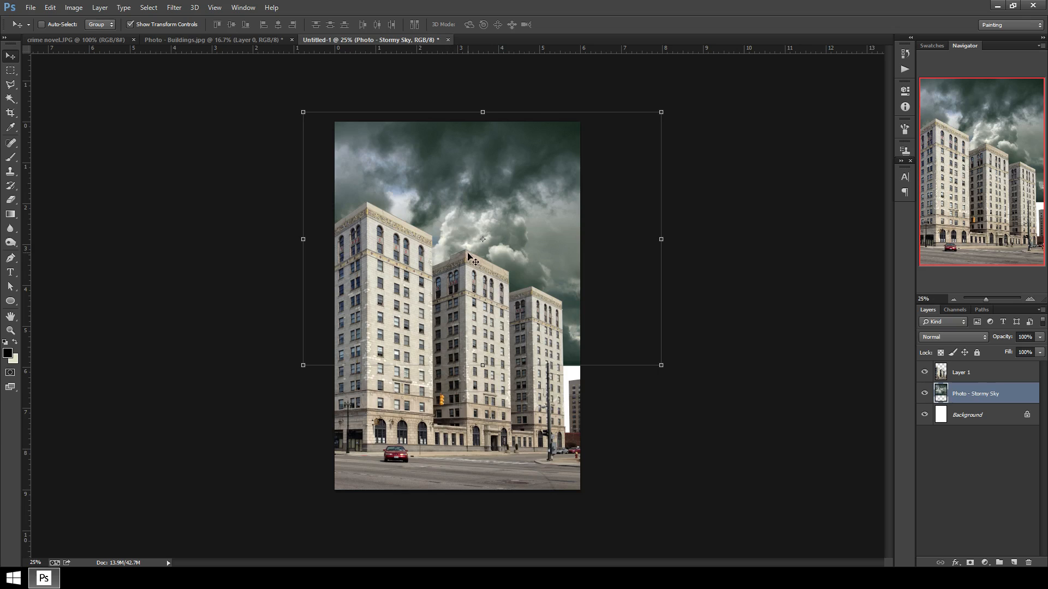
drag(588, 255, 554, 242)
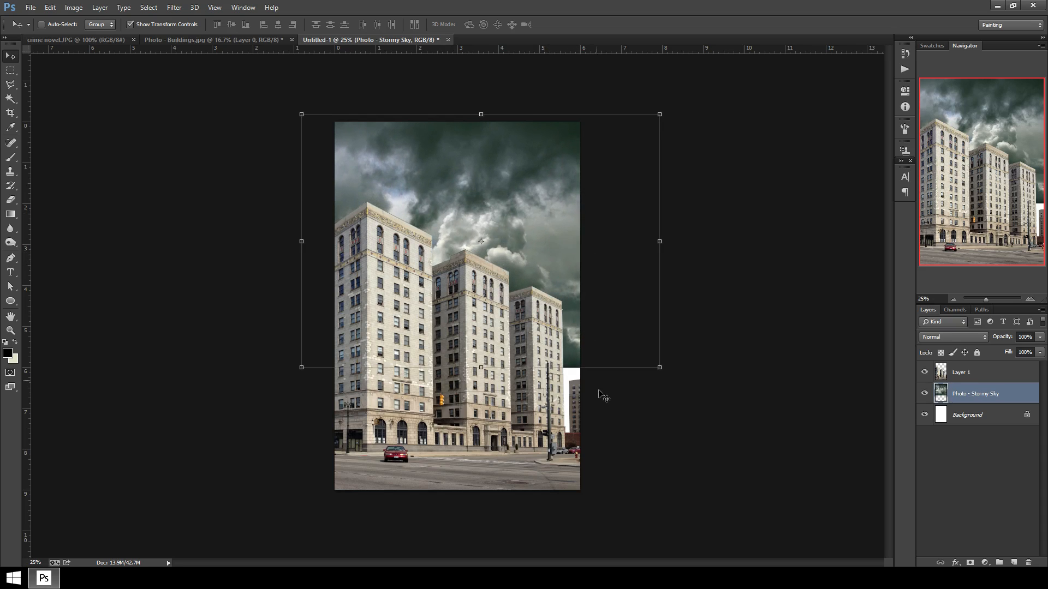
key(ctrl+plus)
key(ctrl+plus)
key(ctrl+plus)
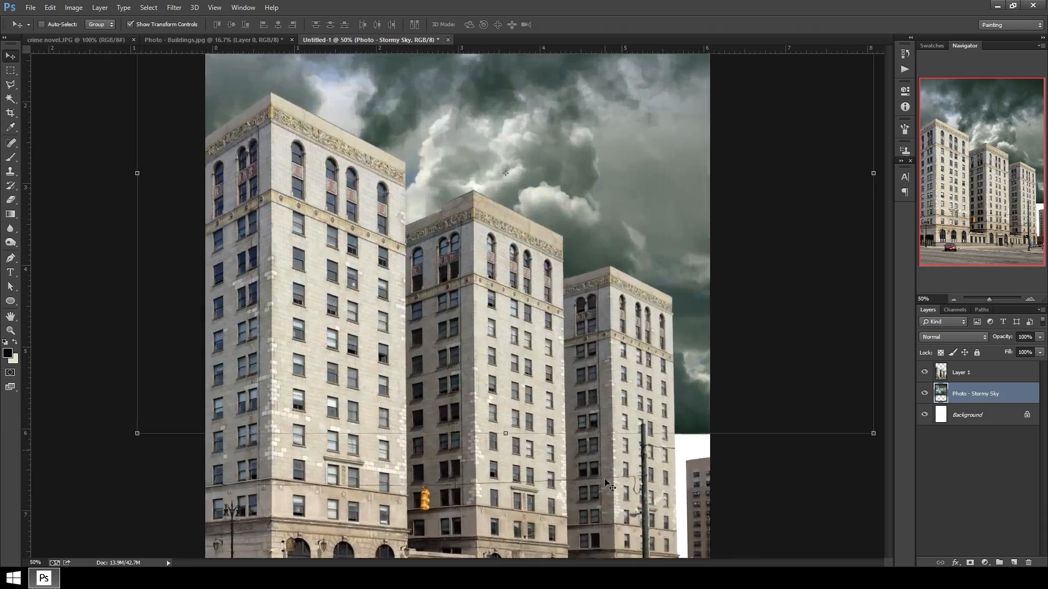
drag(629, 447, 388, 316)
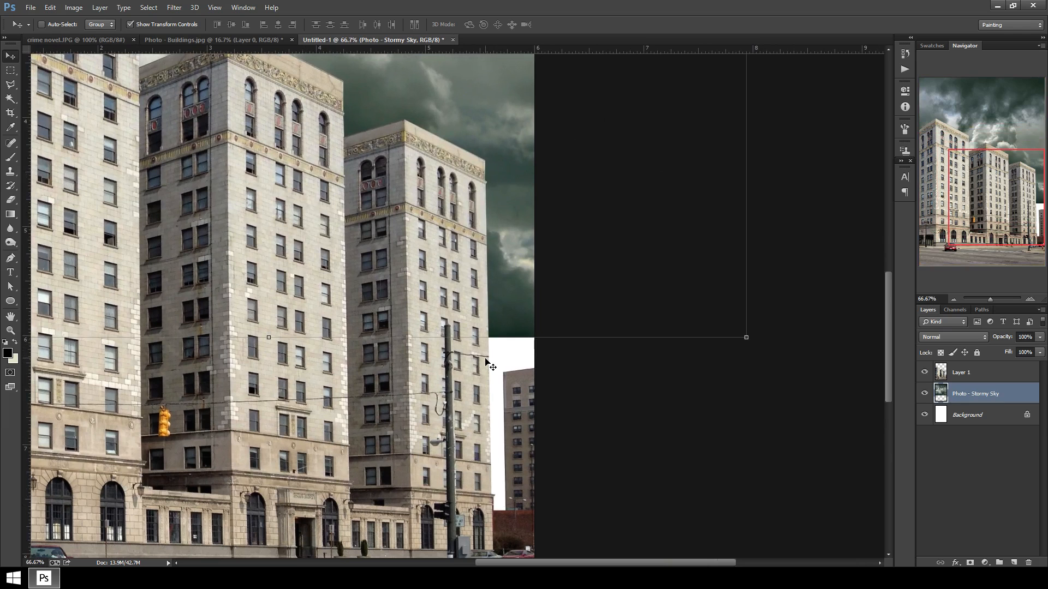
key(ctrl+minus)
key(ctrl+minus)
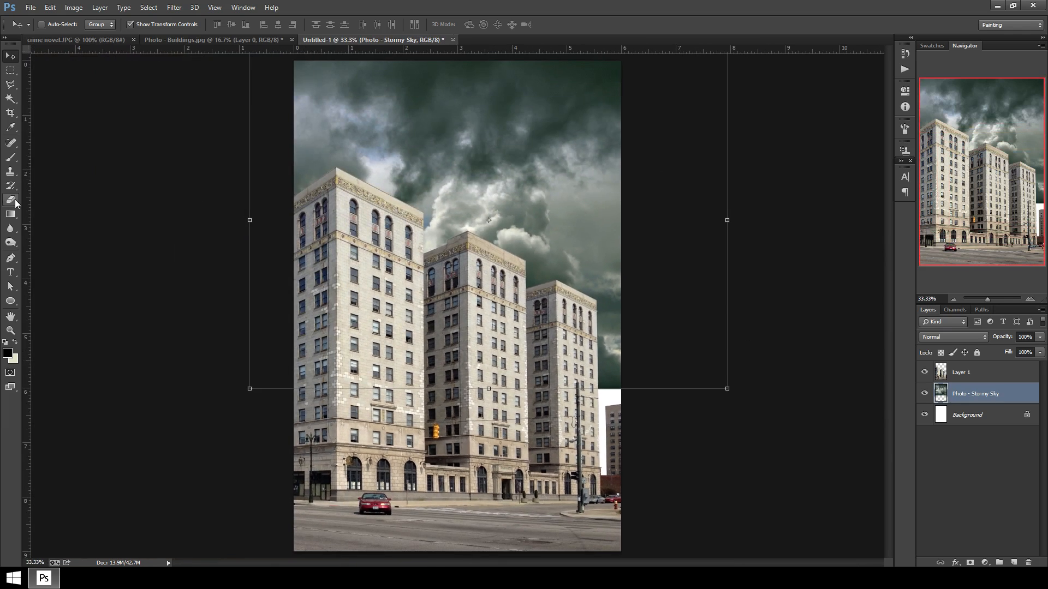
Erase the sky's hard lower-right edge with a soft 800 px eraser at 28% opacity.
click(10, 200)
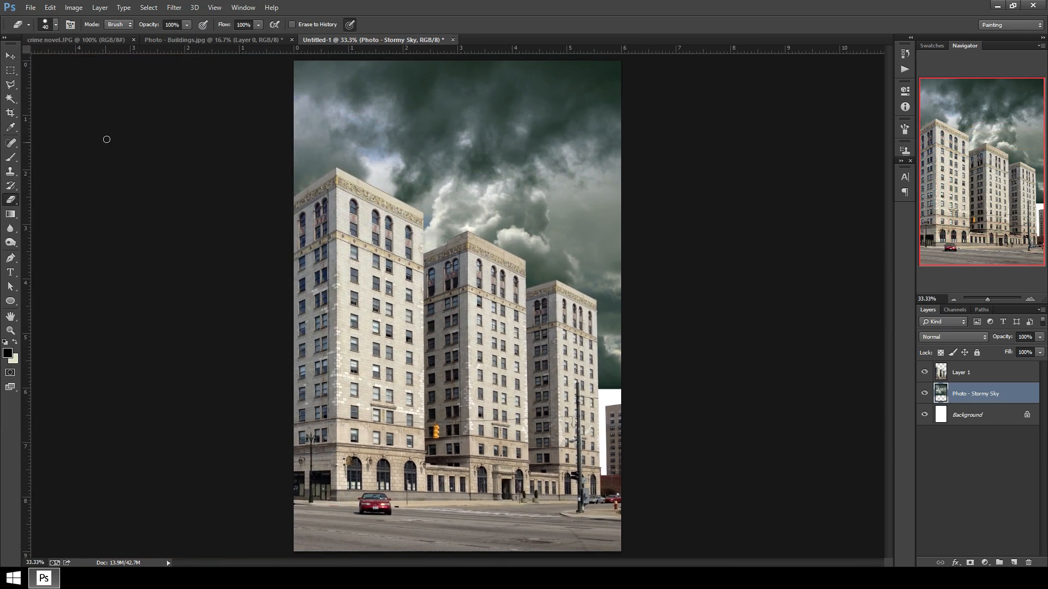
click(55, 25)
click(22, 110)
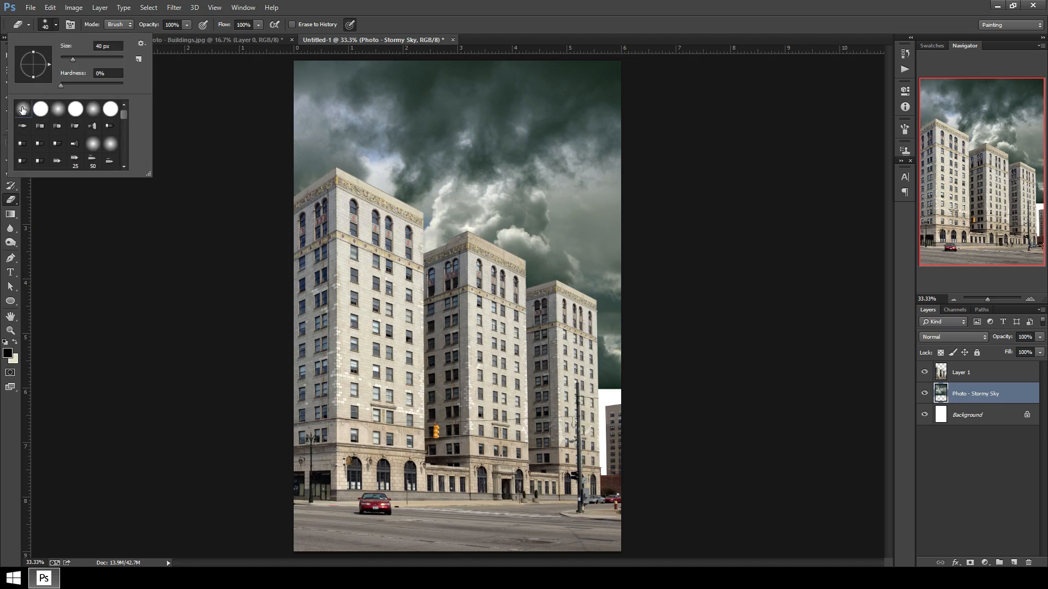
click(59, 22)
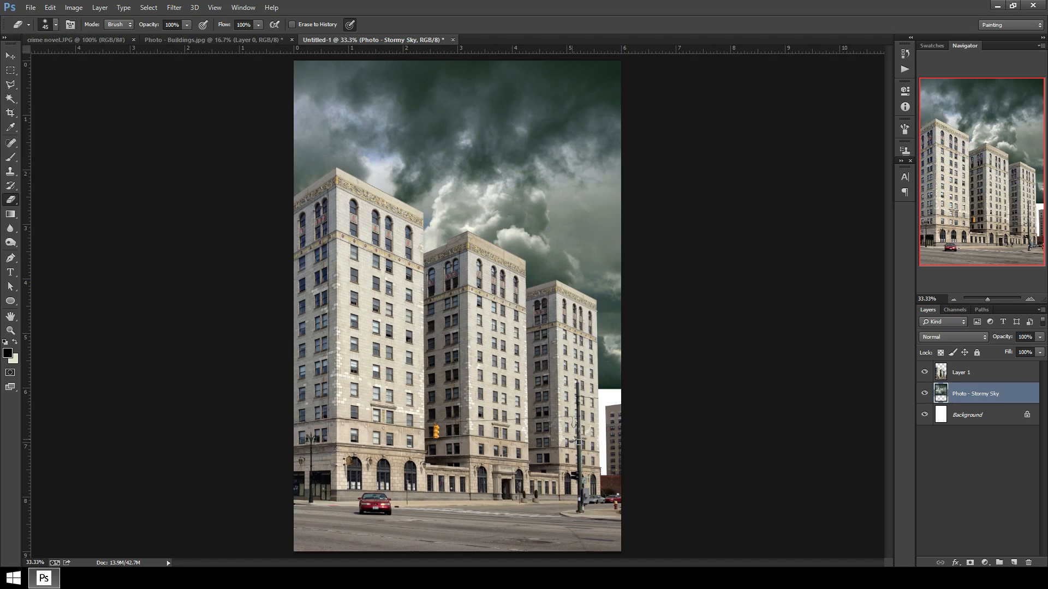
key(bracketright)
key(bracketright)
key(bracketright)
key(bracketright)
key(bracketright)
key(bracketright)
key(bracketright)
key(bracketright)
key(bracketright)
key(bracketright)
key(bracketright)
click(187, 25)
drag(187, 37, 177, 36)
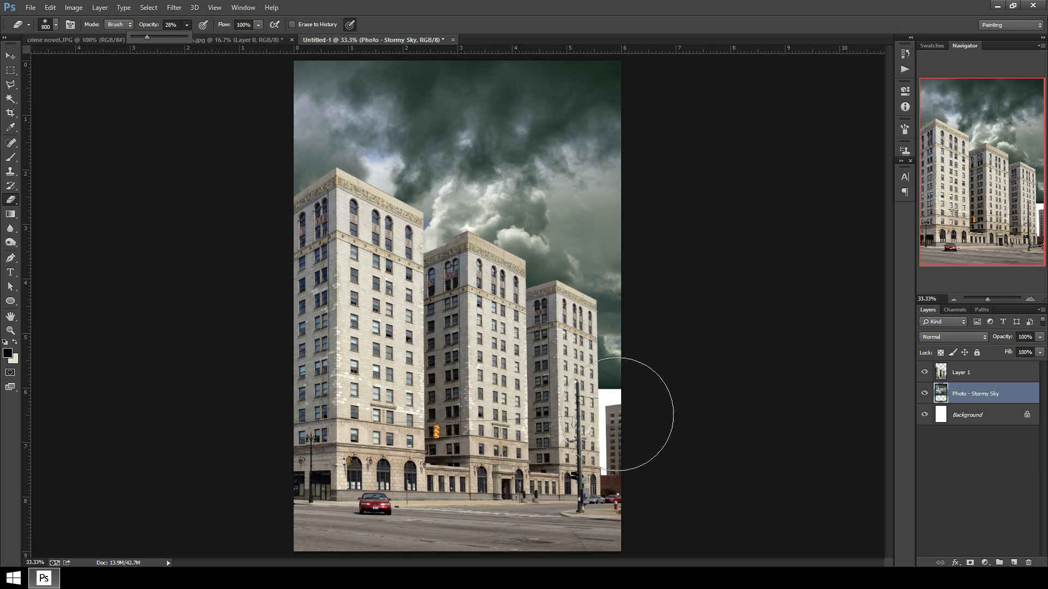
mouse_move(580, 450)
mouse_down()
mouse_move(628, 428)
mouse_move(593, 455)
mouse_move(635, 453)
mouse_move(630, 434)
mouse_move(592, 441)
mouse_move(627, 446)
mouse_move(650, 433)
mouse_move(612, 439)
mouse_move(607, 453)
mouse_move(627, 450)
mouse_move(640, 438)
mouse_move(600, 448)
mouse_move(627, 457)
mouse_move(641, 433)
mouse_move(602, 433)
mouse_move(632, 451)
mouse_move(636, 416)
mouse_move(612, 422)
mouse_move(649, 440)
mouse_move(613, 426)
mouse_up()
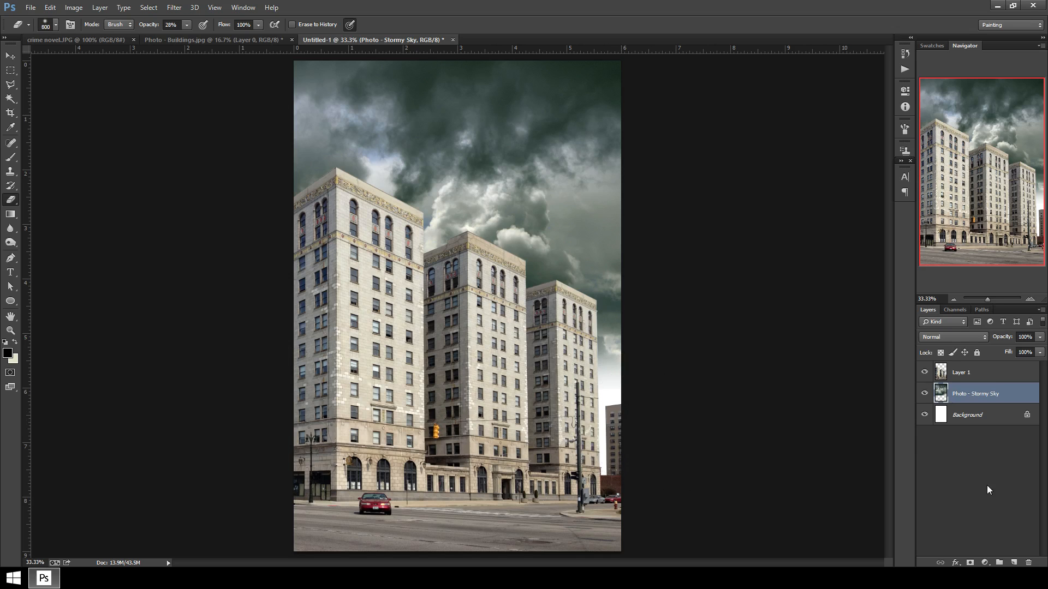
Add a Solid Color fill layer above the Background, sampling a dark sky colour 4f5c5e.
click(980, 415)
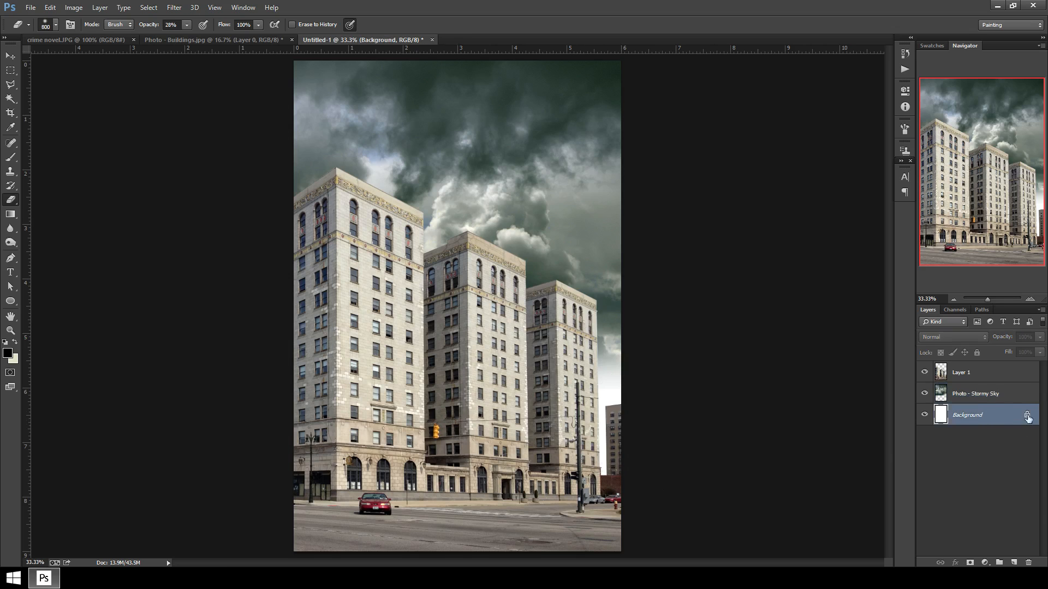
click(986, 563)
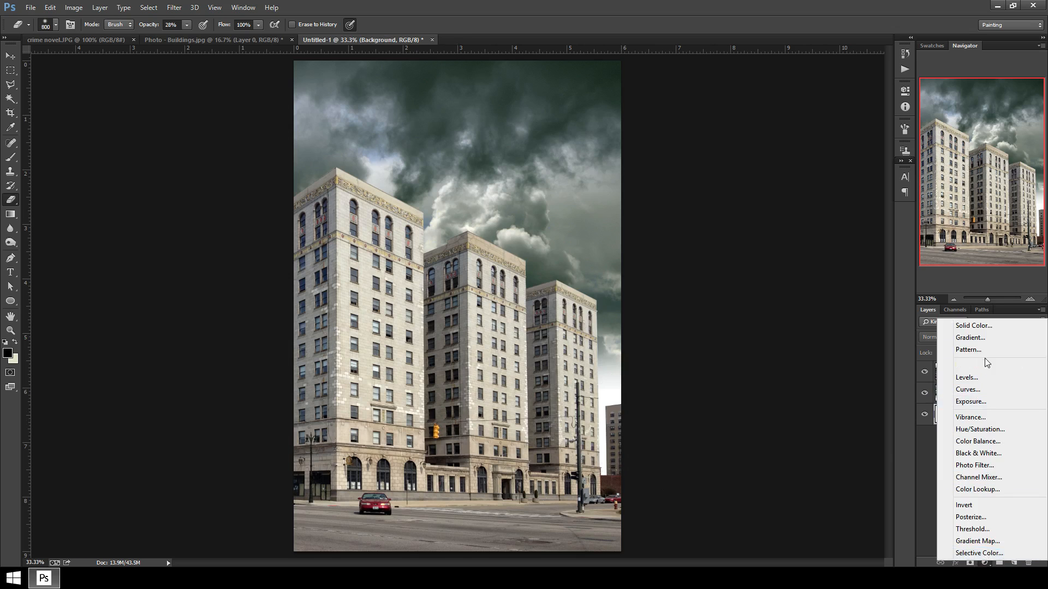
click(985, 328)
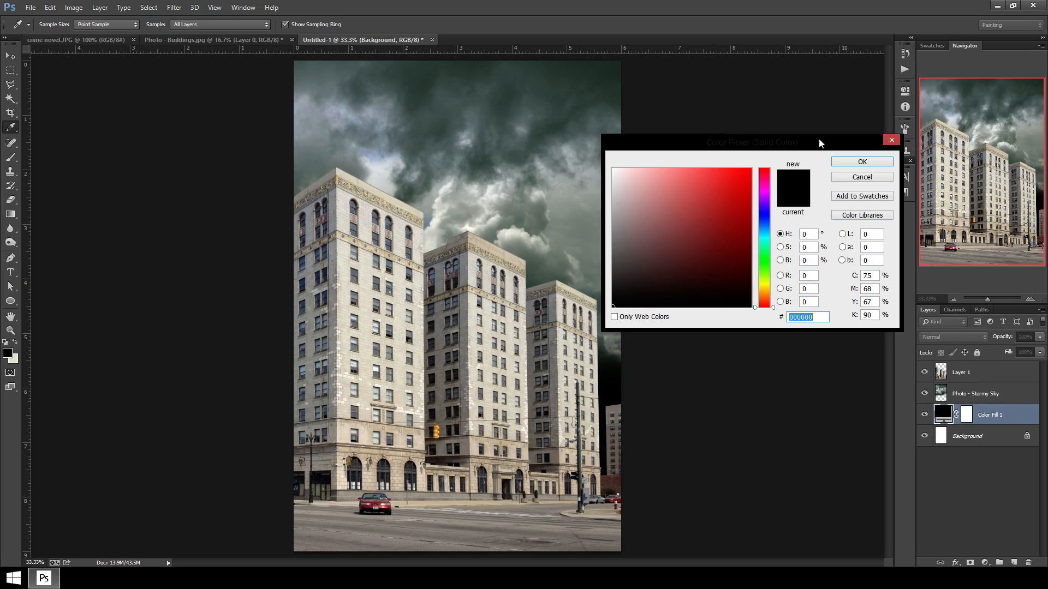
drag(819, 143, 876, 91)
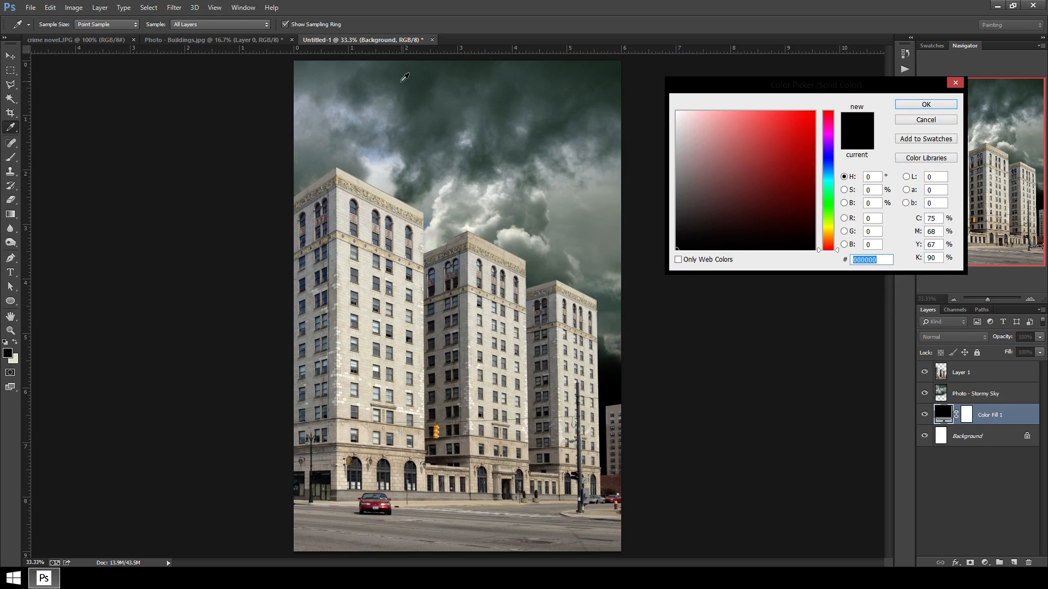
drag(543, 80, 434, 143)
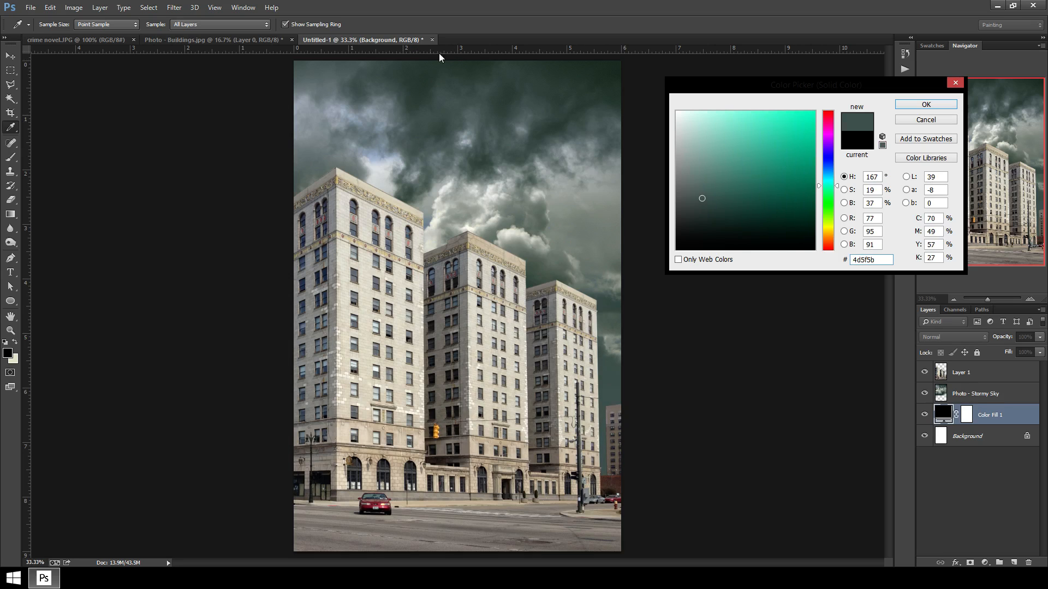
click(428, 101)
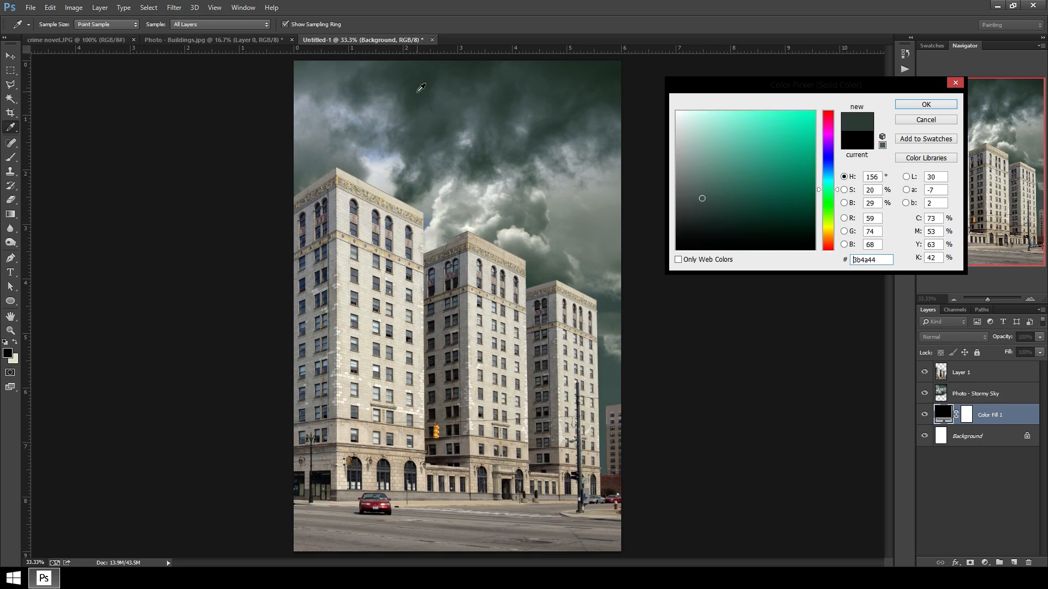
click(412, 133)
click(419, 149)
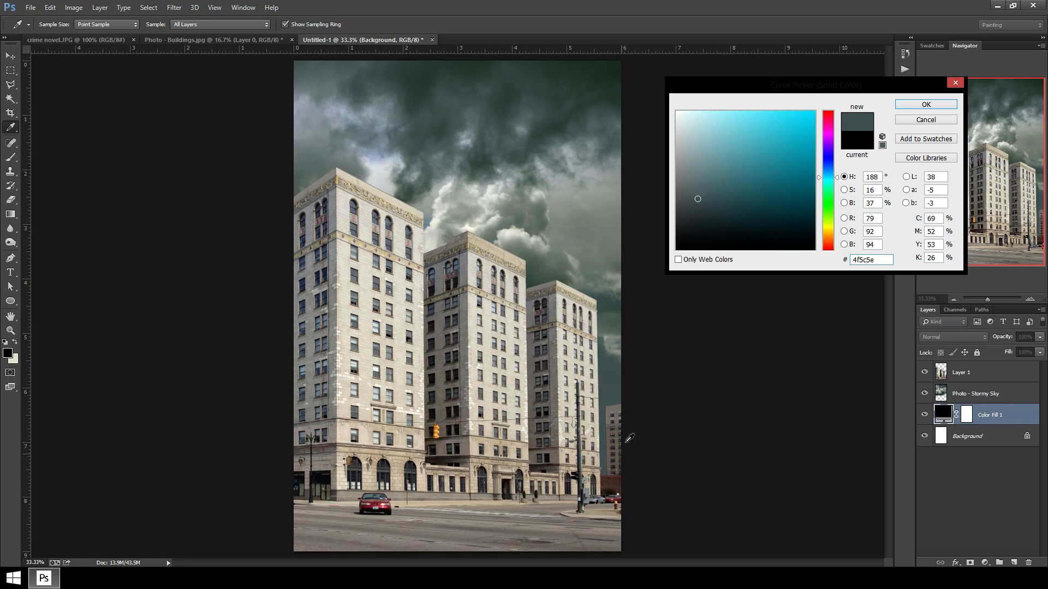
click(918, 107)
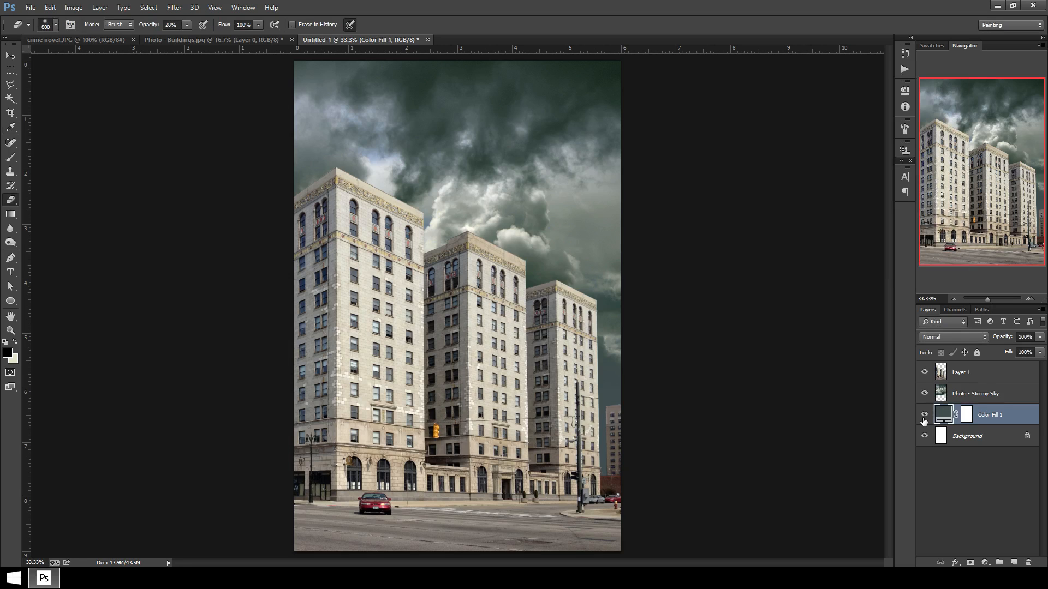
Toggle the fill and sky layers' visibility and compare the cover with the City of Men reference.
click(922, 419)
click(922, 419)
click(922, 419)
click(922, 419)
click(922, 419)
click(922, 420)
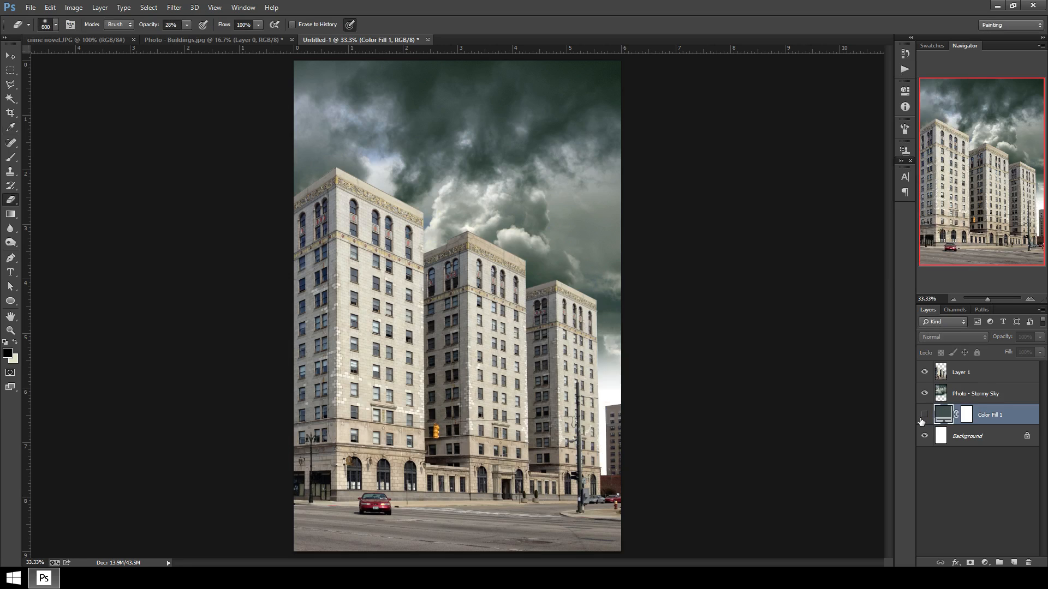
click(922, 420)
click(922, 419)
click(922, 419)
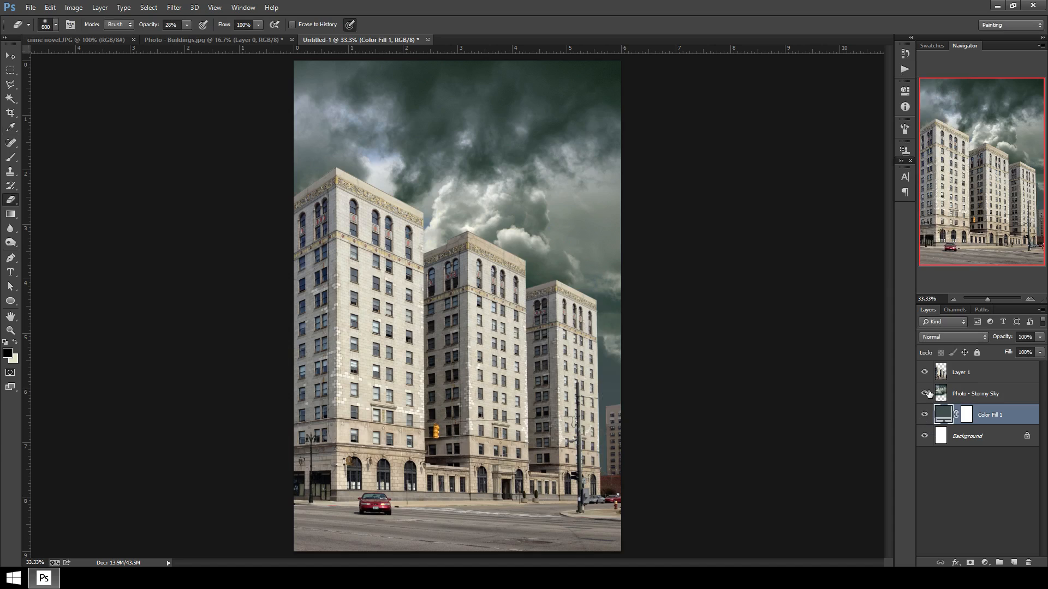
click(925, 393)
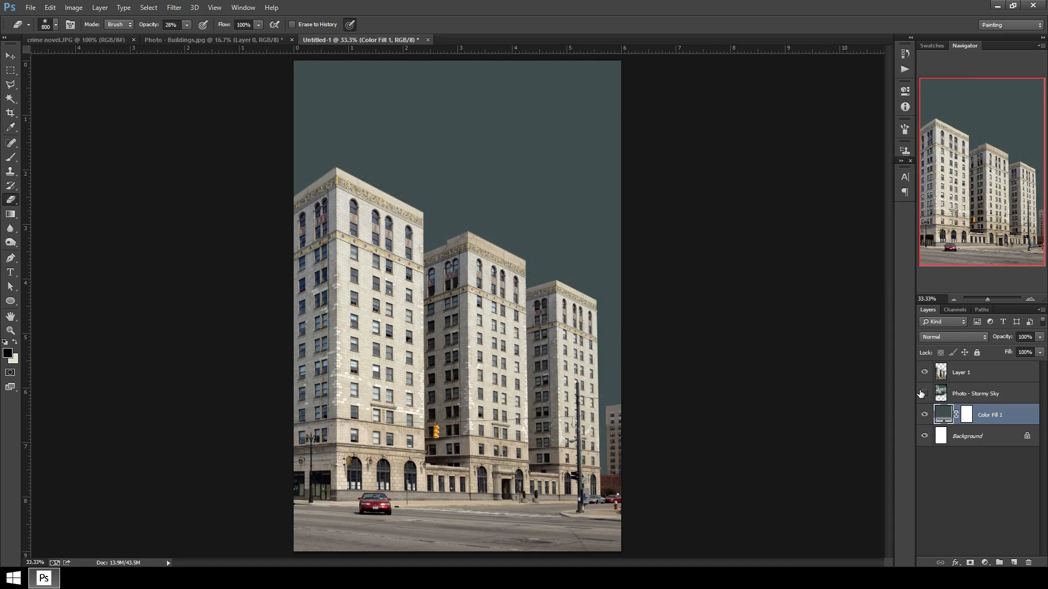
click(924, 395)
click(924, 395)
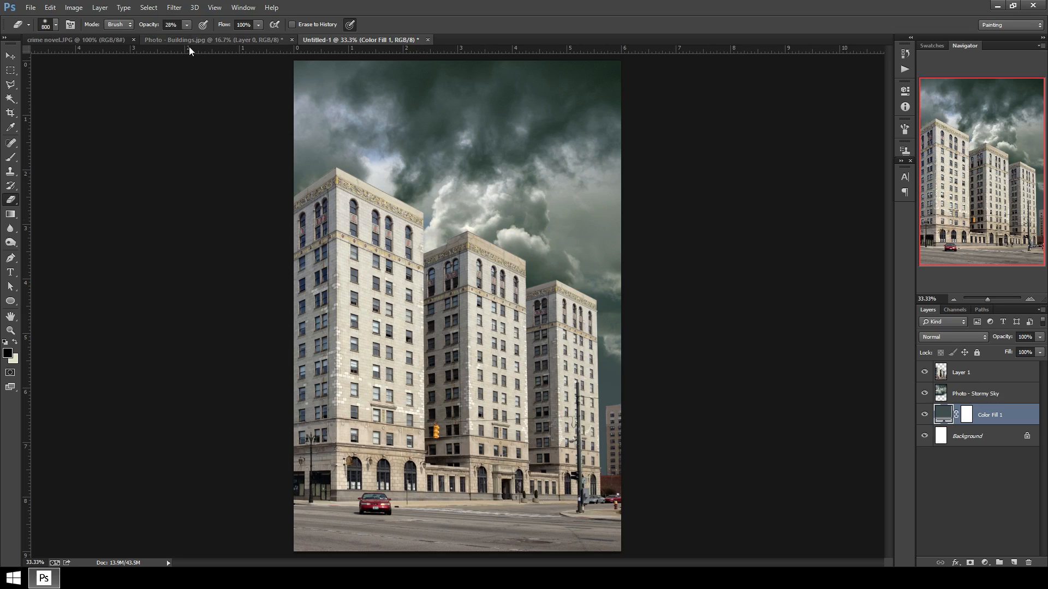
click(98, 45)
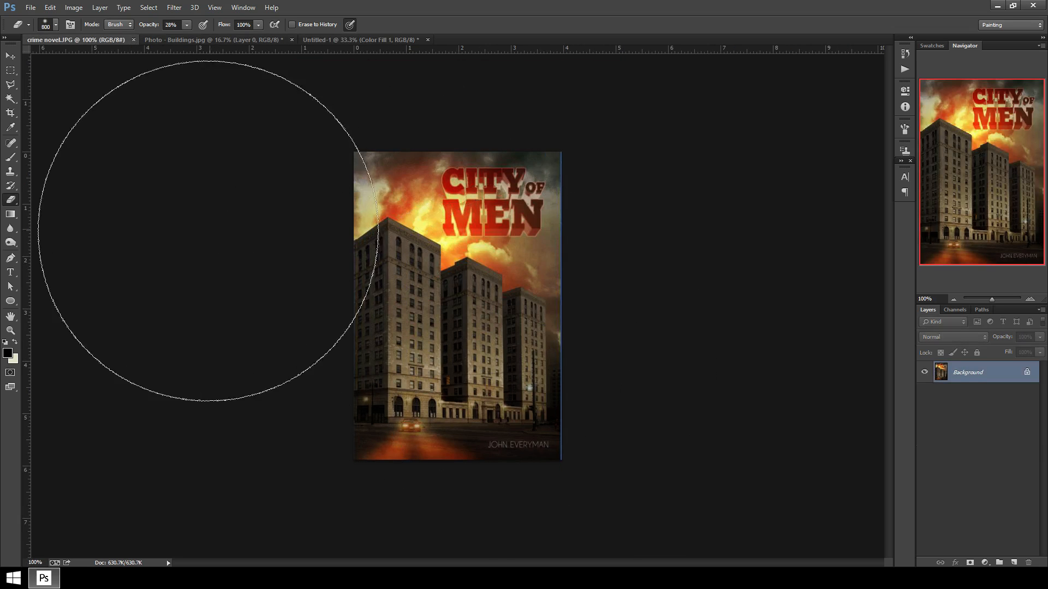
click(322, 39)
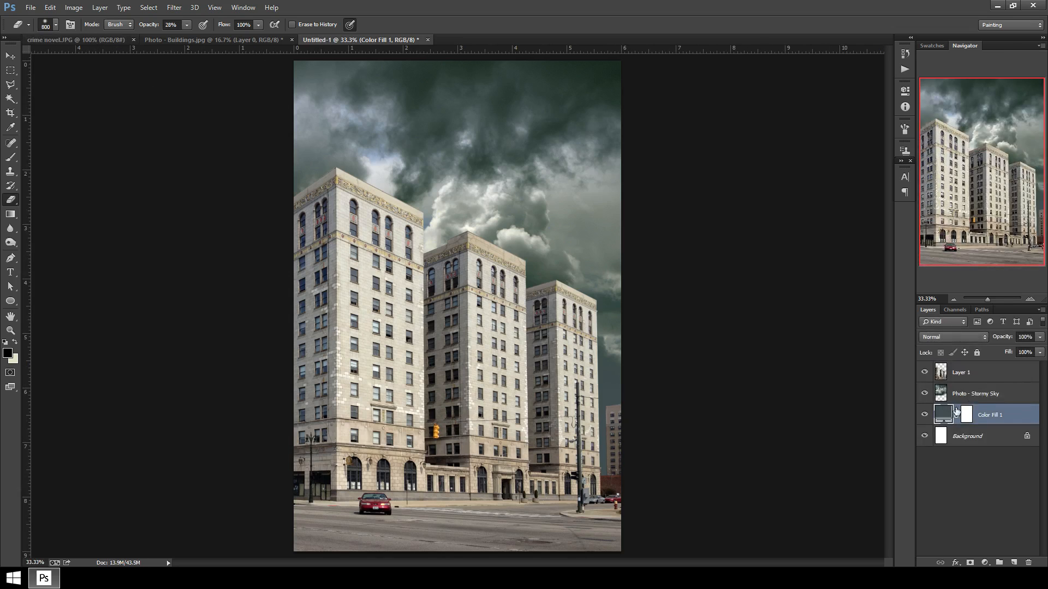
Add a new empty layer above the stormy sky and rename the top building layer Buildings.
click(991, 397)
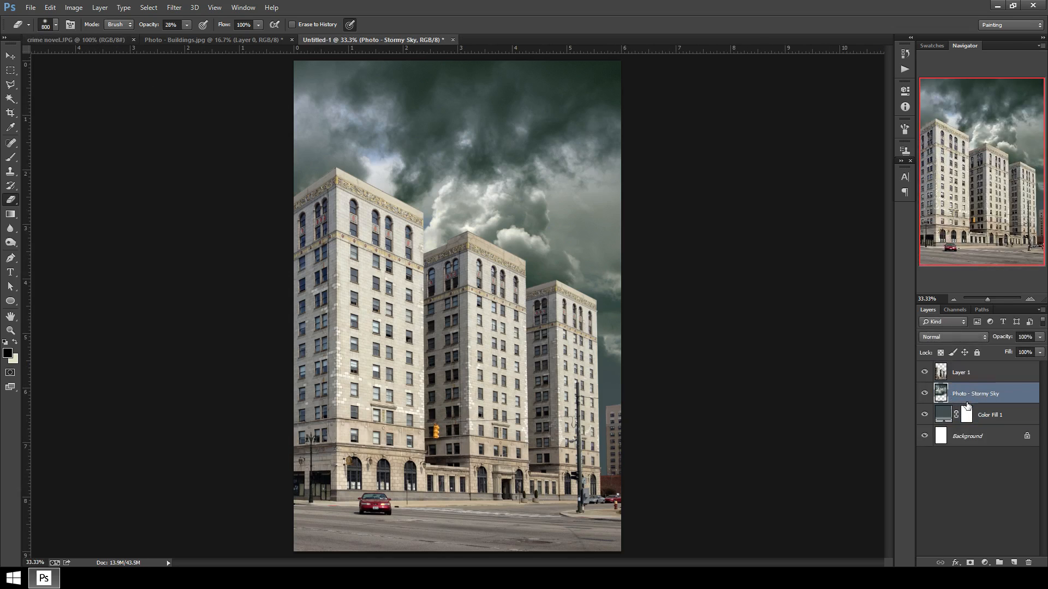
click(1014, 563)
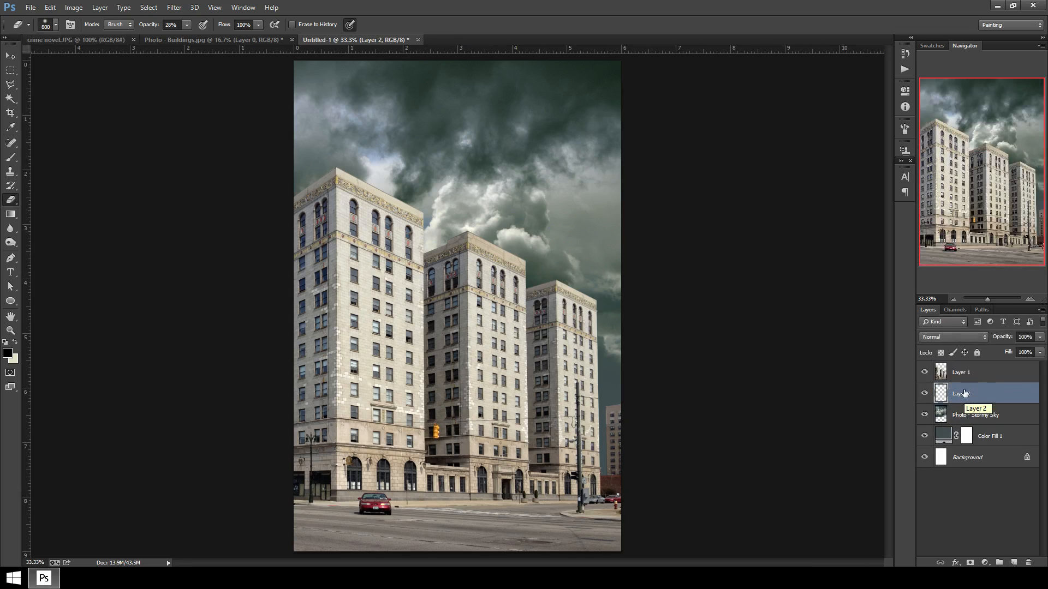
double_click(965, 371)
text(Bu)
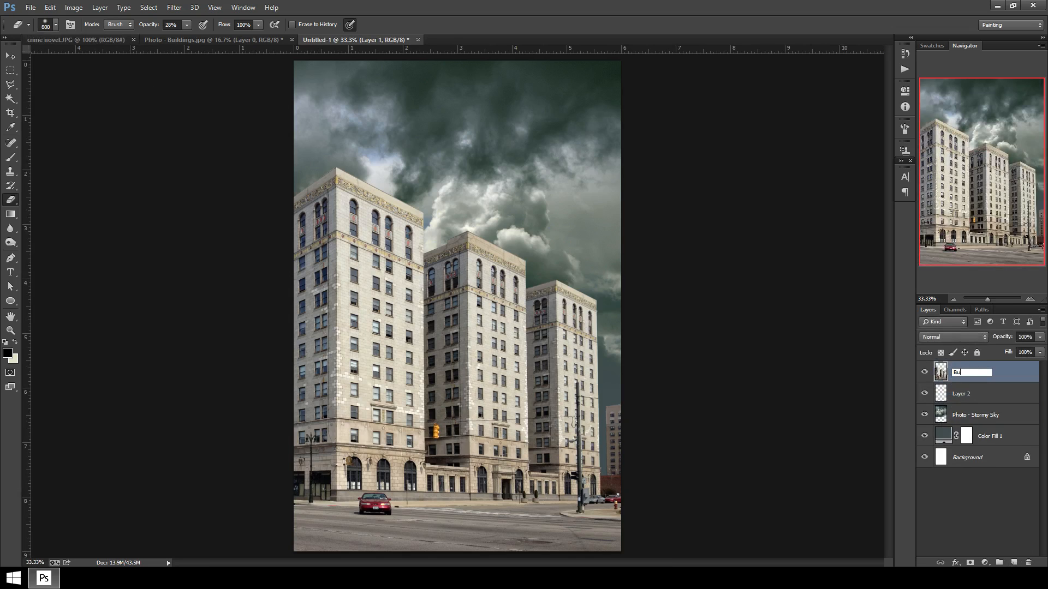
text(ildings)
key(Return)
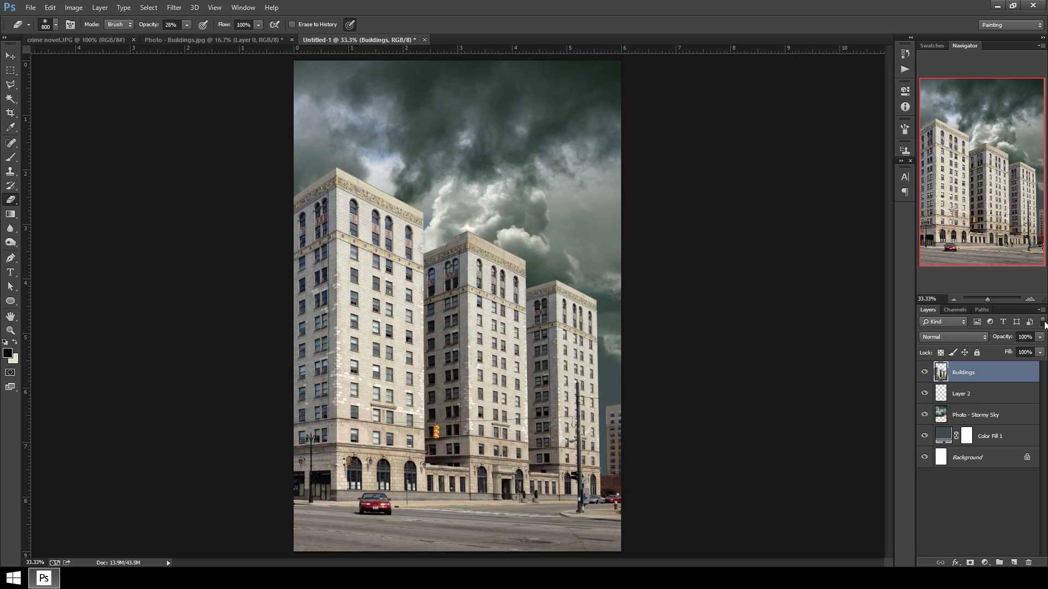
Rename the new empty layer Sun.
click(991, 397)
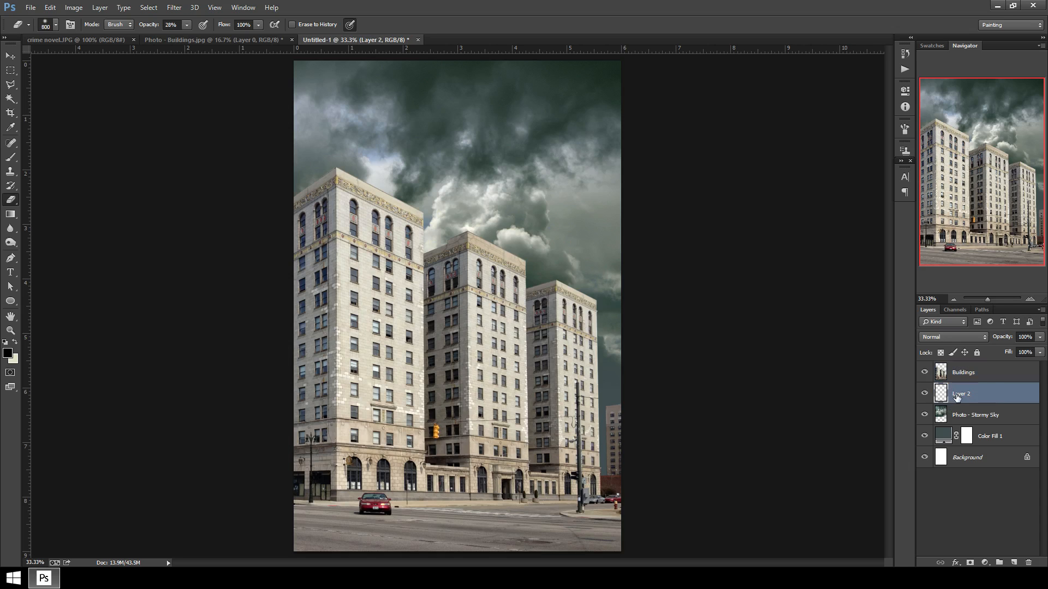
double_click(956, 393)
text(Sun)
key(Return)
Paint one large soft orange ff8400 spot with a 1700 px brush on the Sun layer above the buildings.
click(11, 157)
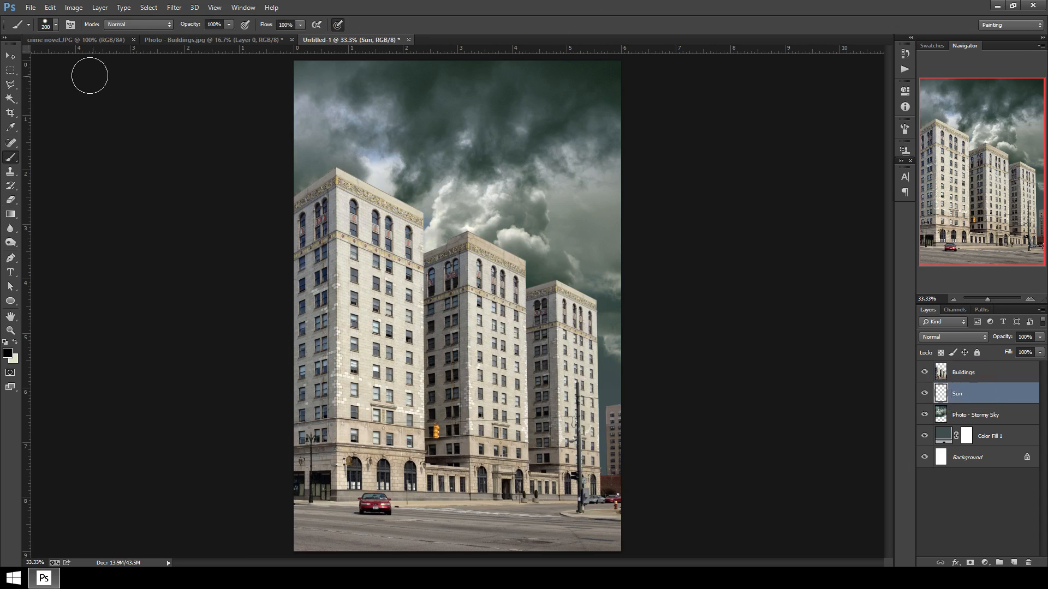
click(56, 25)
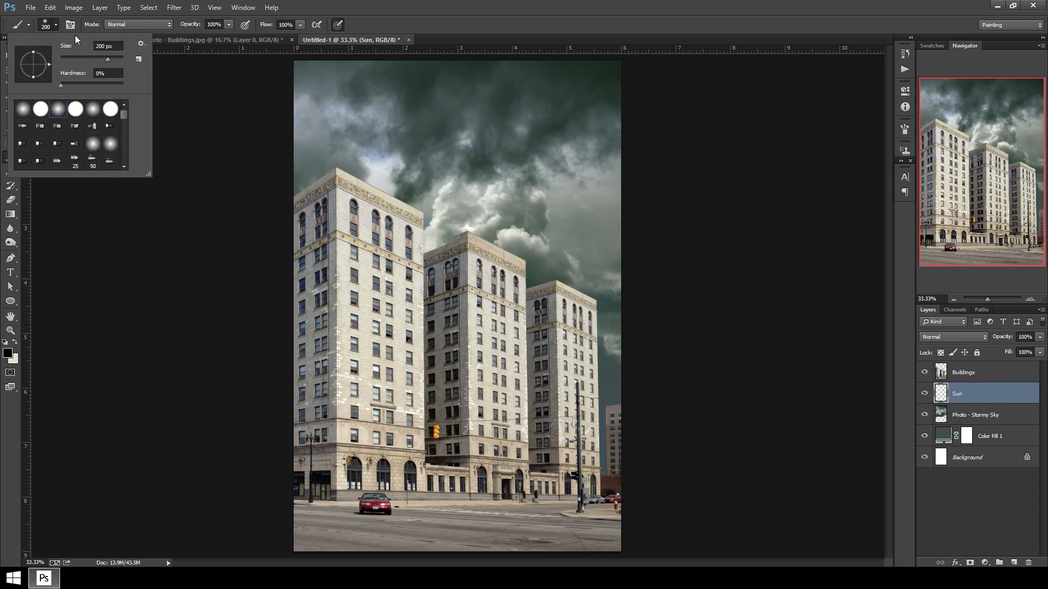
click(61, 25)
key(bracketright)
key(bracketright)
key(bracketright)
key(bracketright)
key(bracketright)
key(bracketright)
key(bracketright)
key(bracketright)
key(bracketright)
key(bracketright)
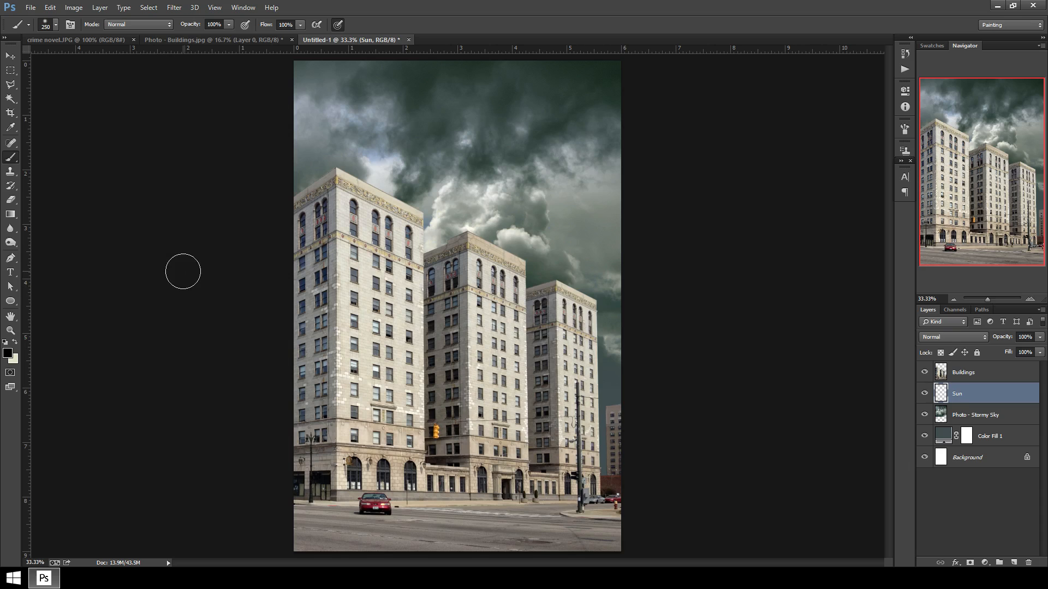
key(bracketright)
key(bracketright)
key(bracketright)
key(bracketright)
key(bracketright)
key(bracketright)
click(7, 352)
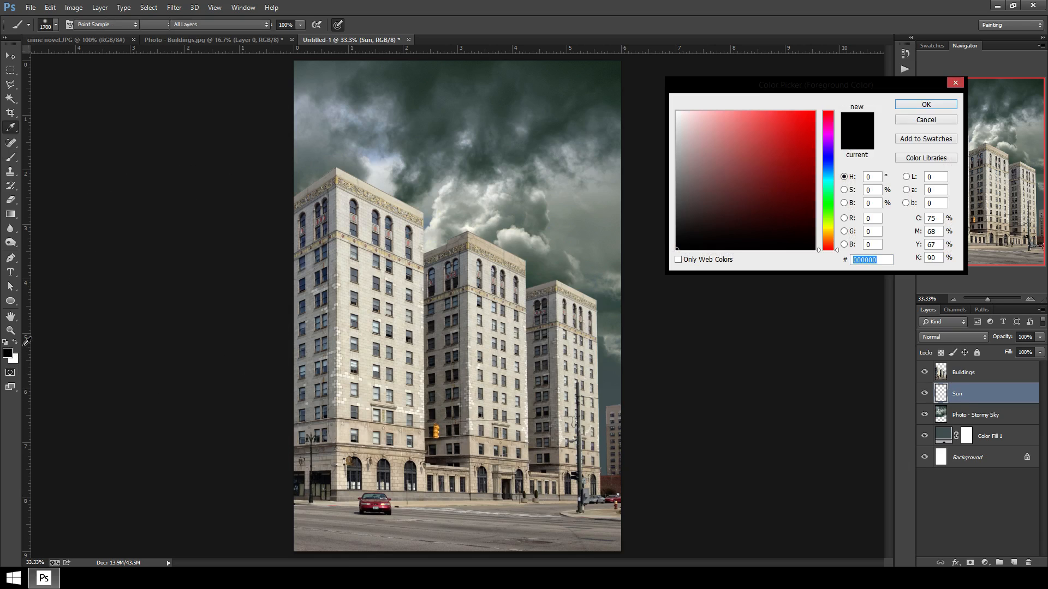
click(826, 238)
drag(785, 167, 813, 116)
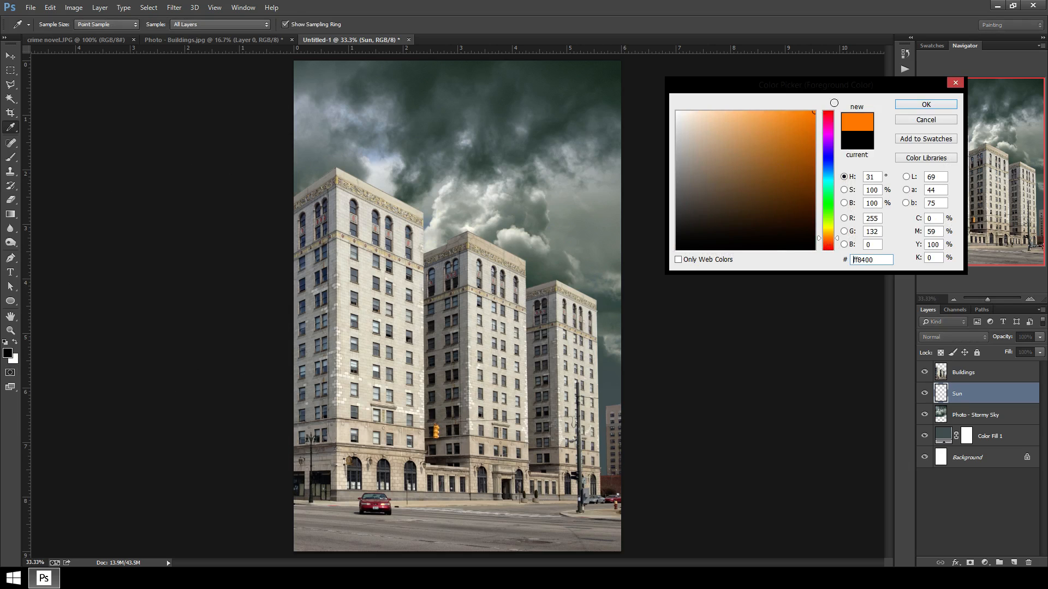
click(927, 104)
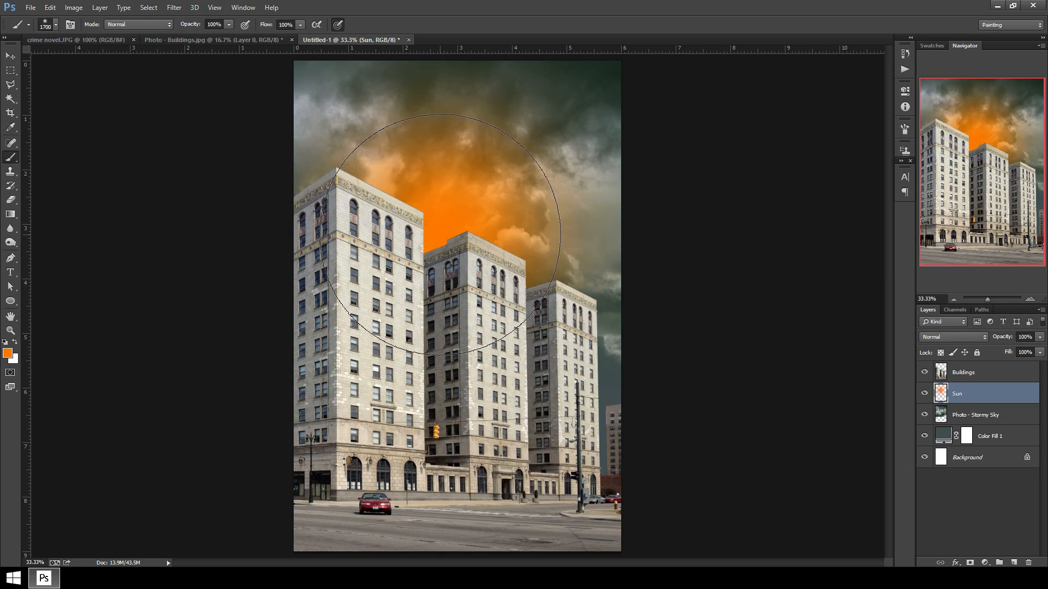
click(423, 188)
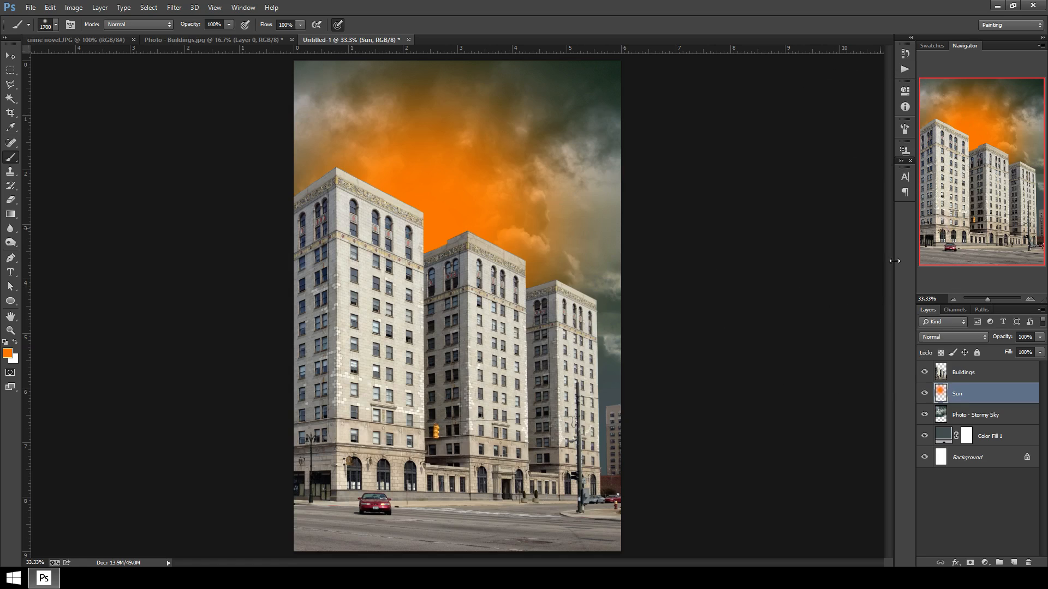
Set the Sun layer to Color Dodge at 91% opacity and compare it with the City of Men reference.
click(954, 336)
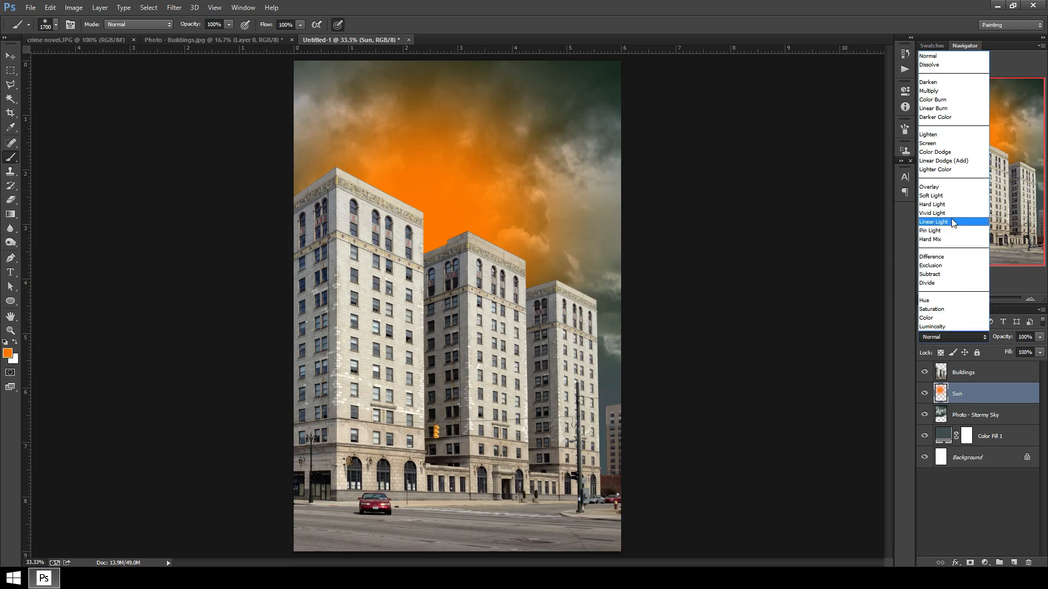
click(951, 153)
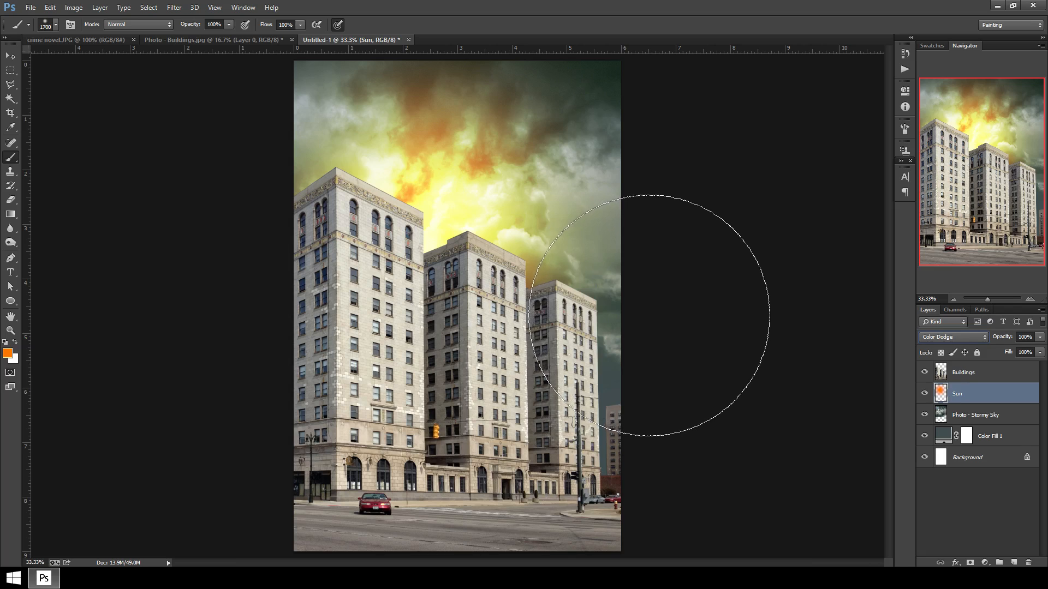
click(10, 57)
click(1040, 352)
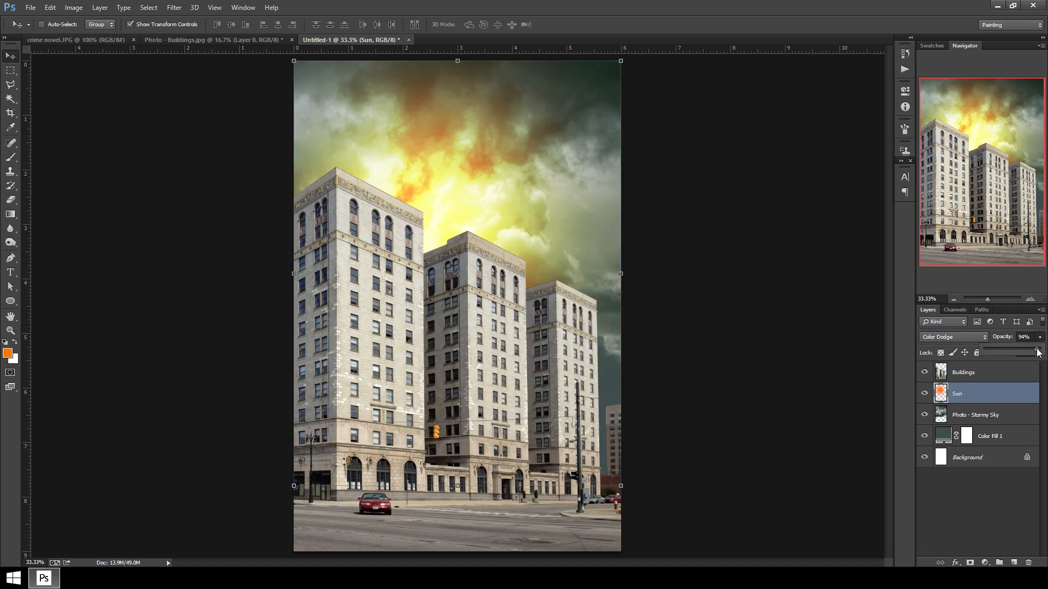
drag(1038, 352, 1034, 352)
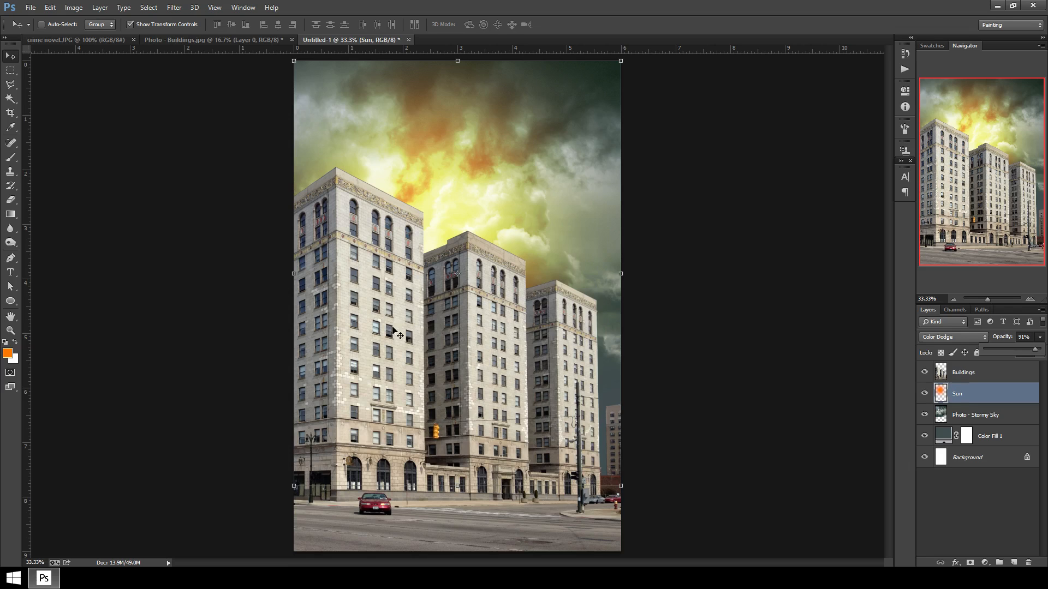
click(55, 41)
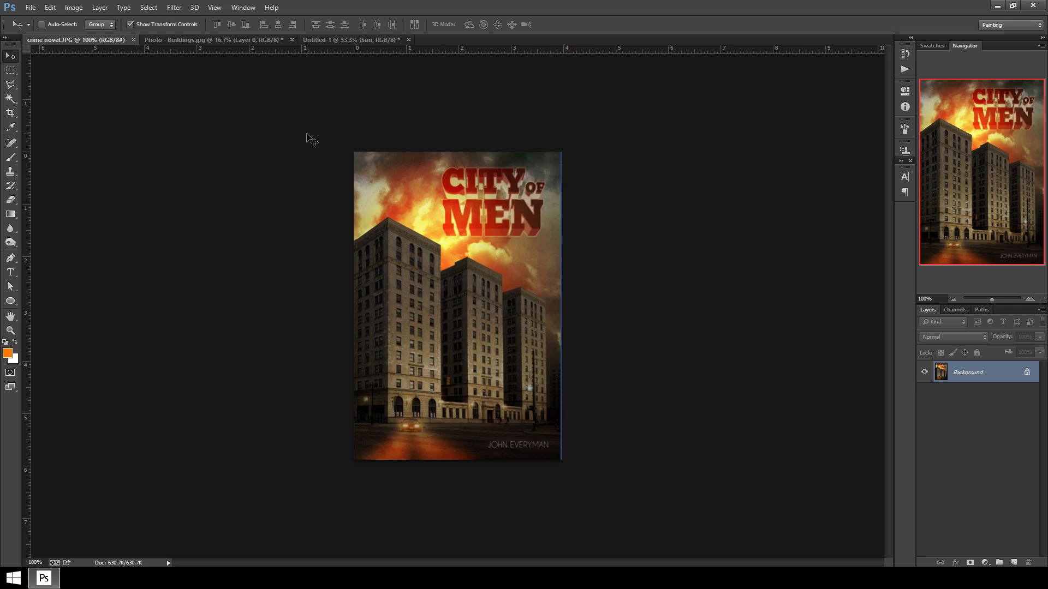
click(324, 39)
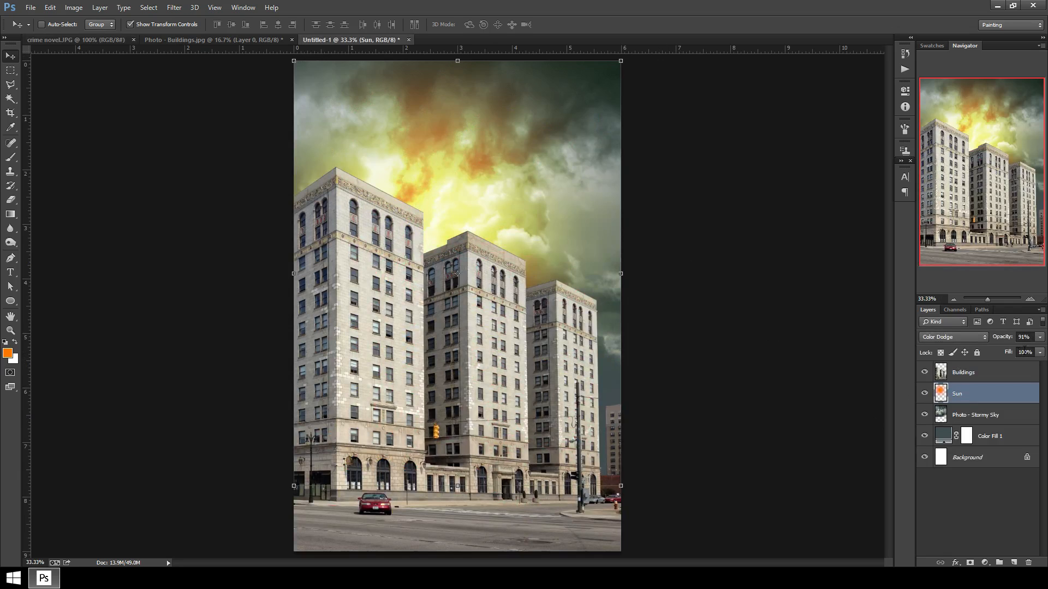
Add a Solid Color fill layer 636e7b above the stormy sky and set its blend mode to Multiply.
click(1012, 416)
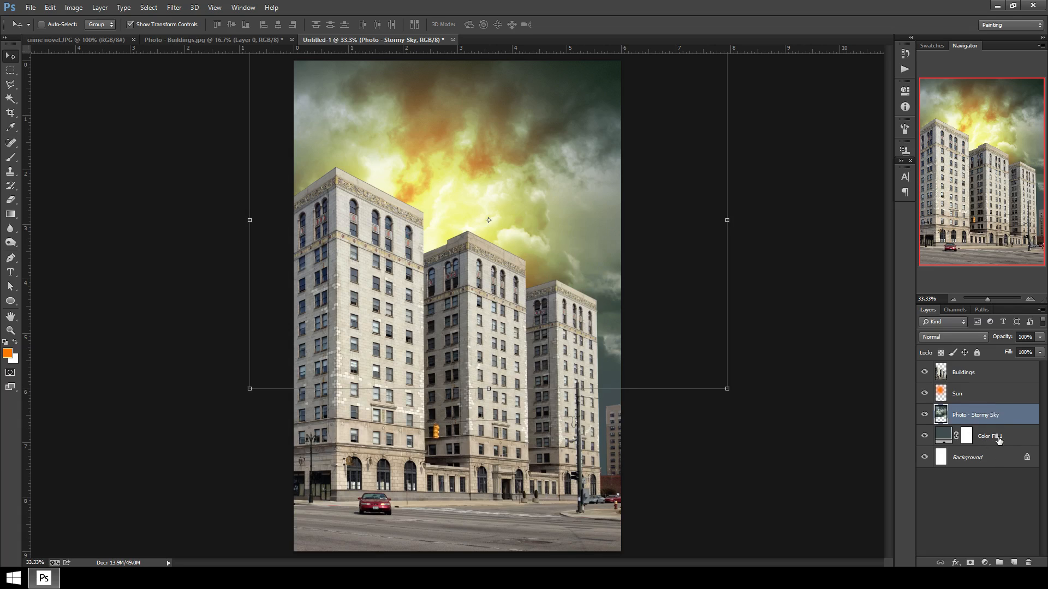
click(985, 562)
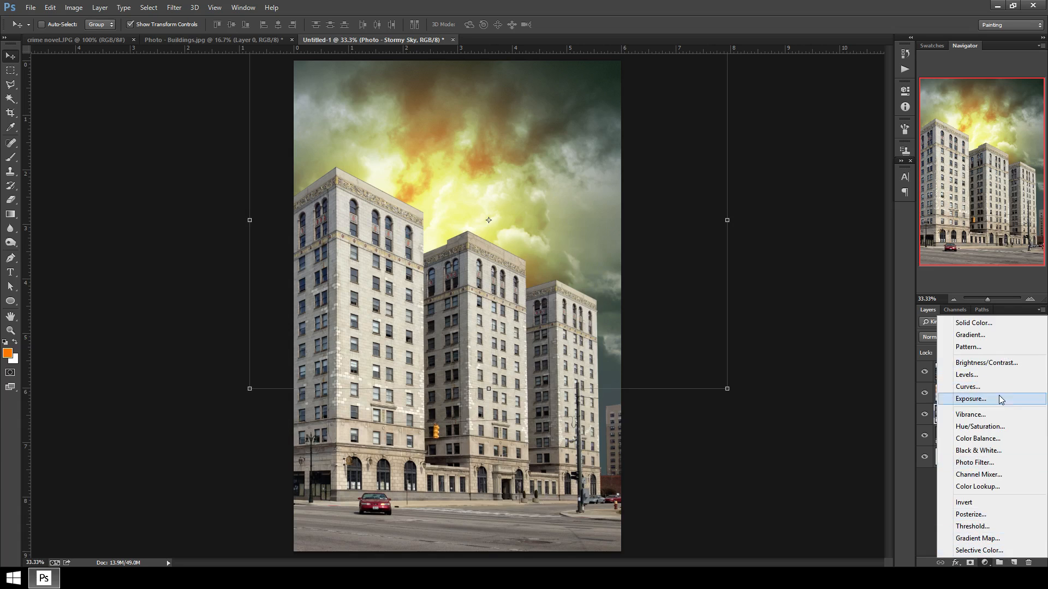
click(997, 321)
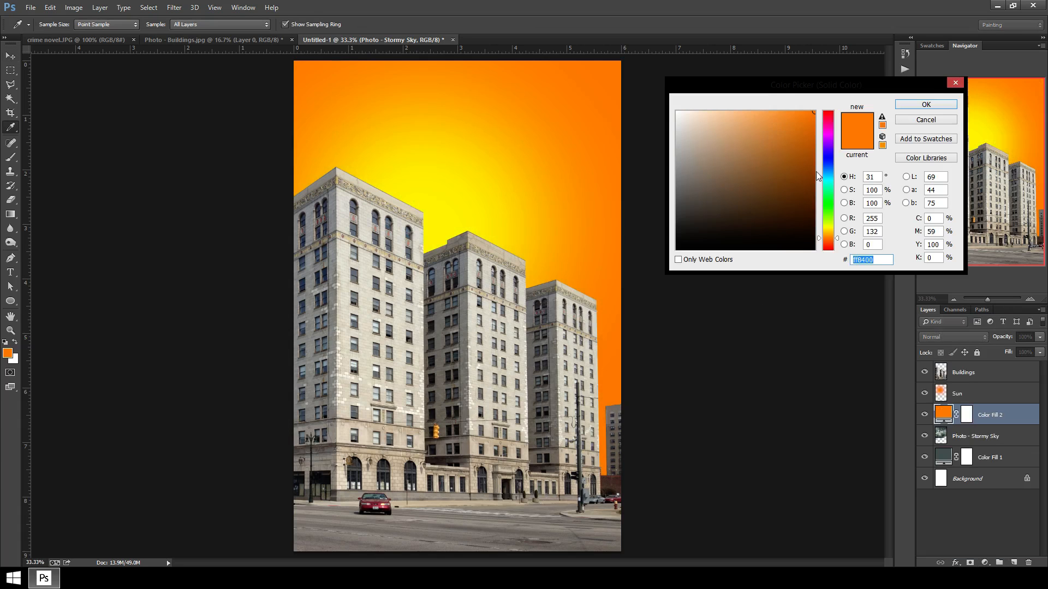
drag(818, 171, 828, 168)
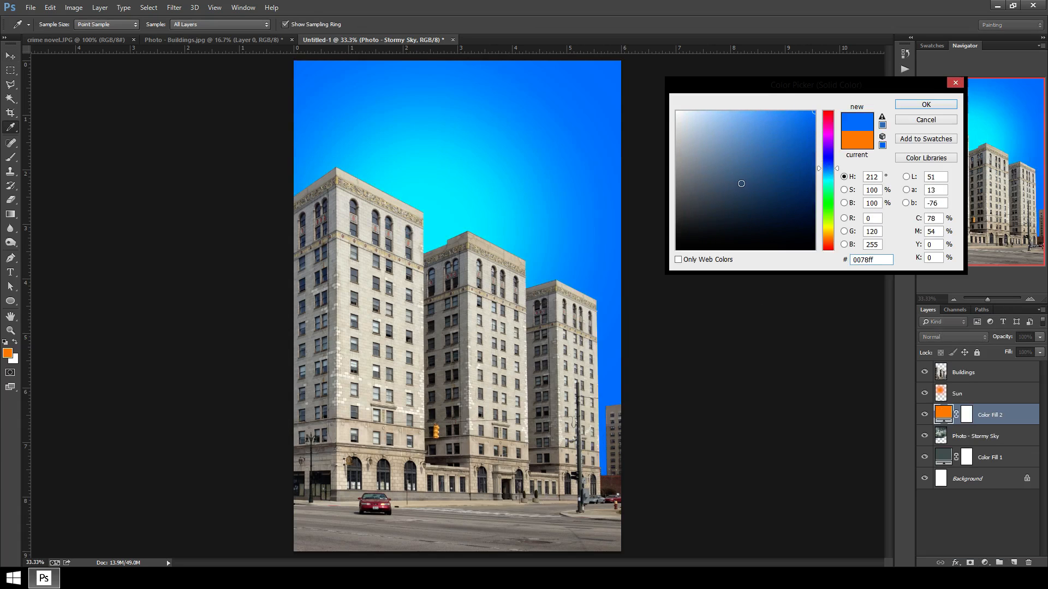
drag(741, 183, 705, 180)
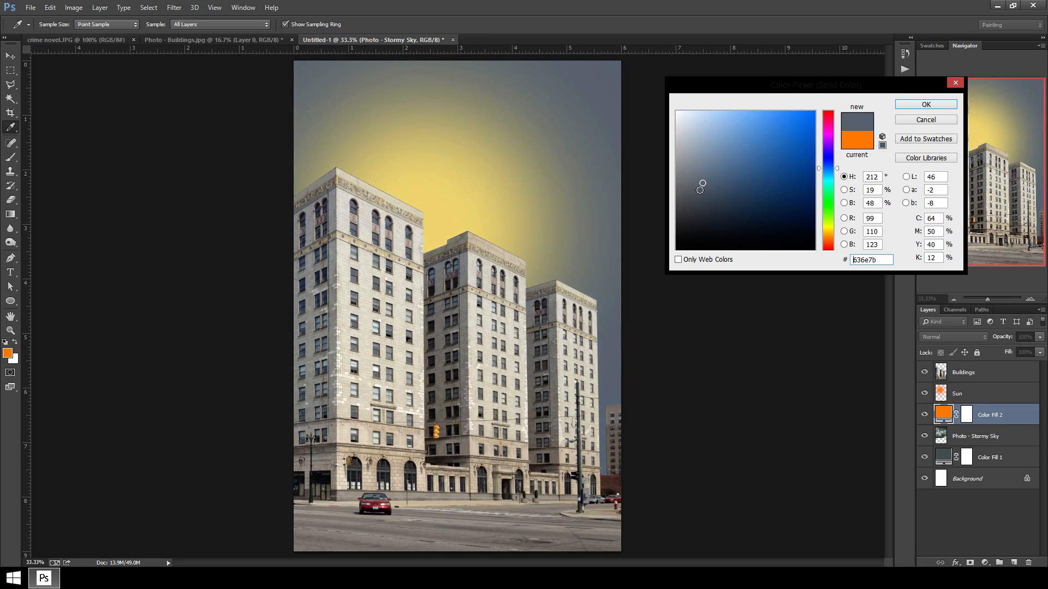
click(926, 104)
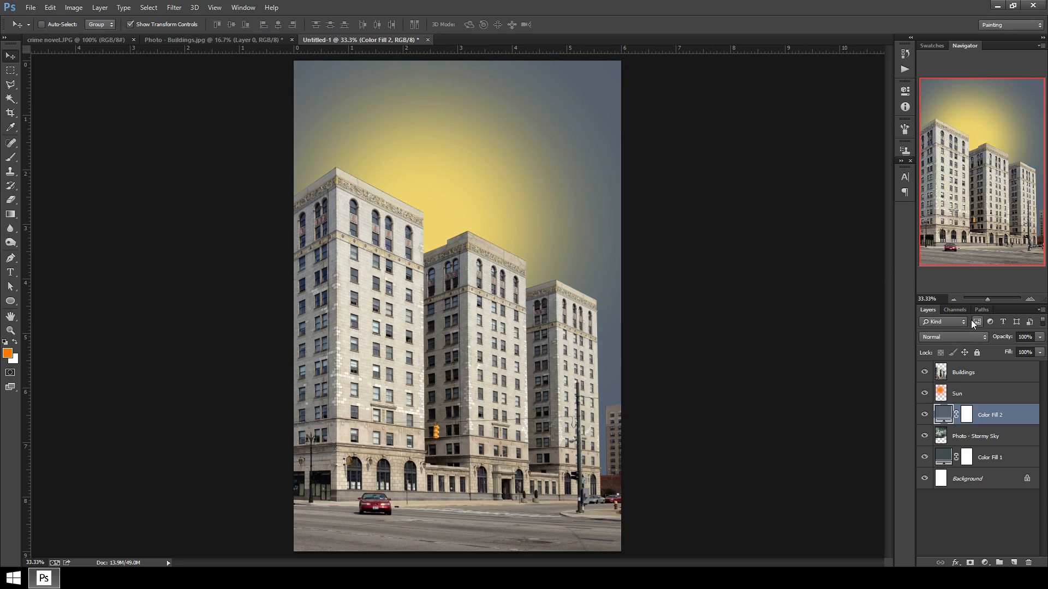
click(957, 337)
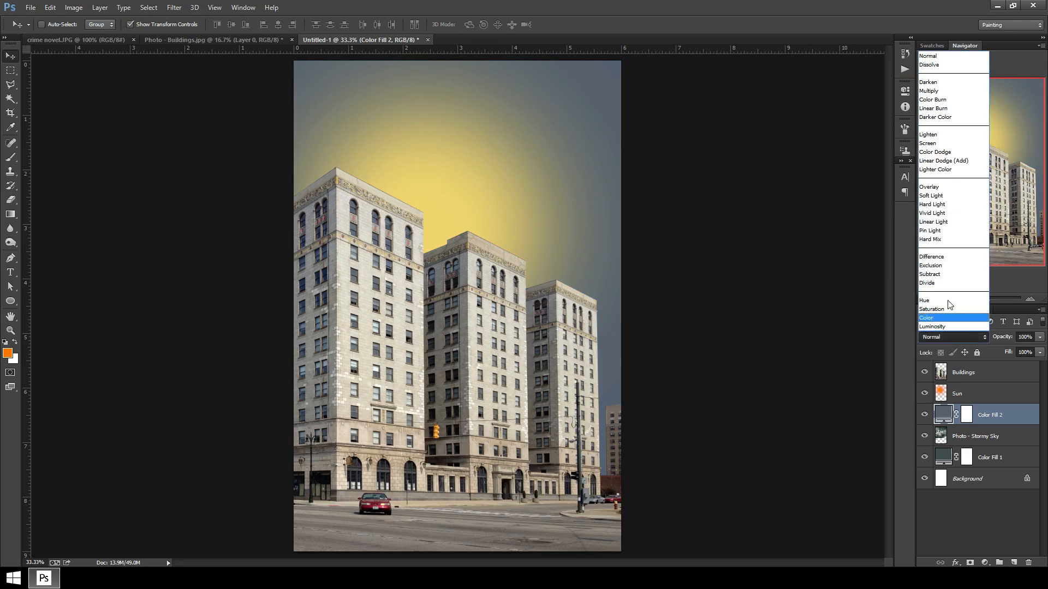
click(939, 90)
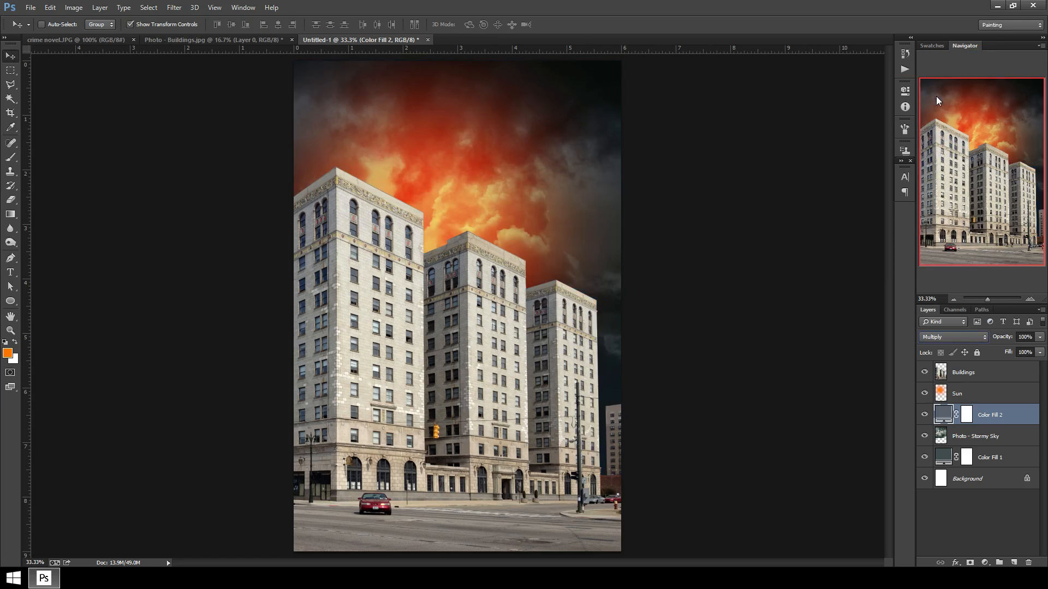
Lower the Multiply fill layer's opacity to 35%.
click(965, 440)
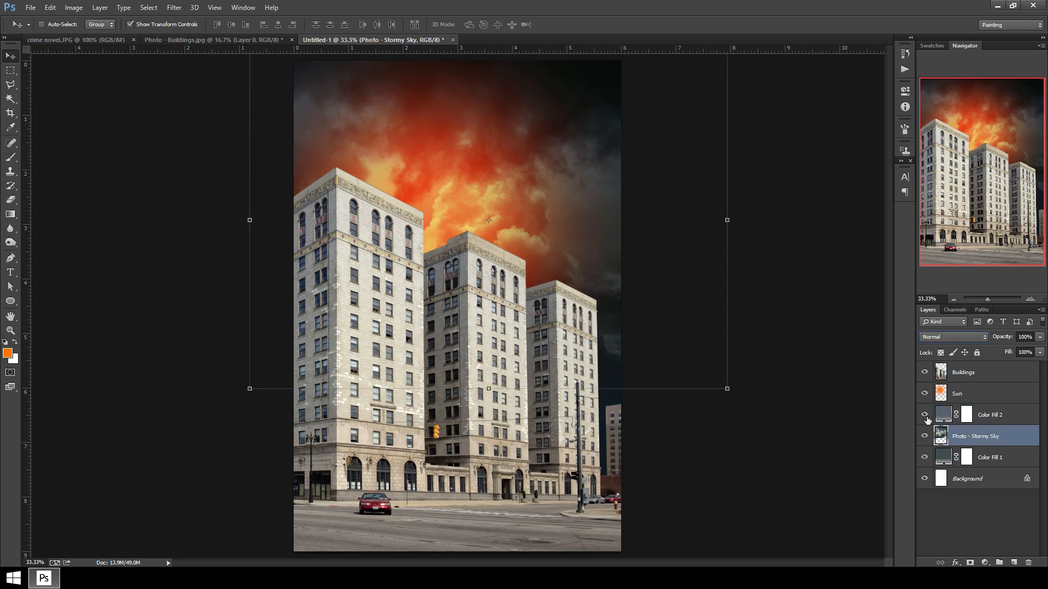
click(924, 394)
click(925, 394)
click(977, 417)
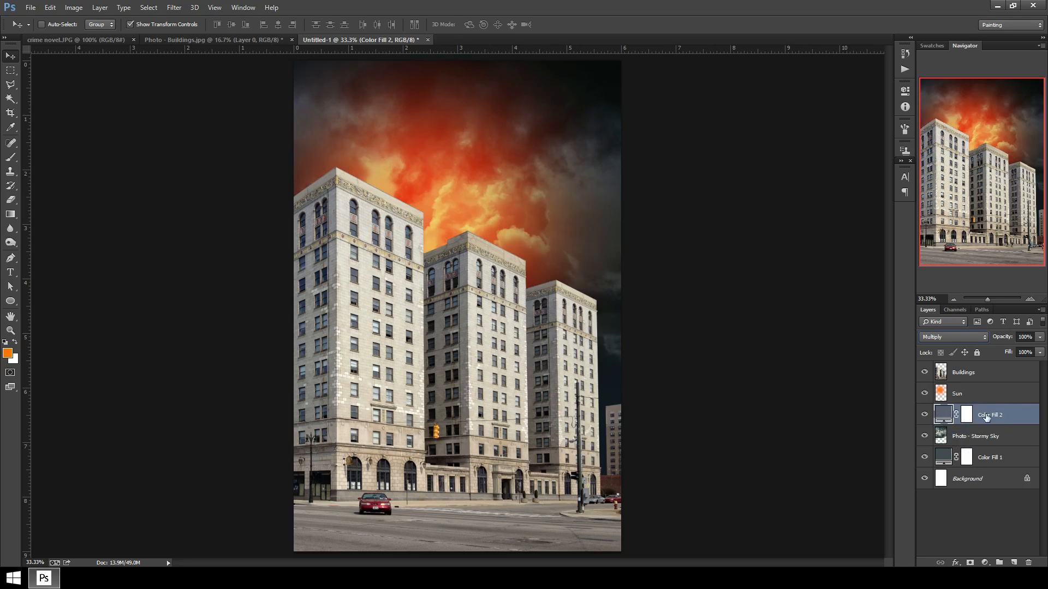
click(1040, 337)
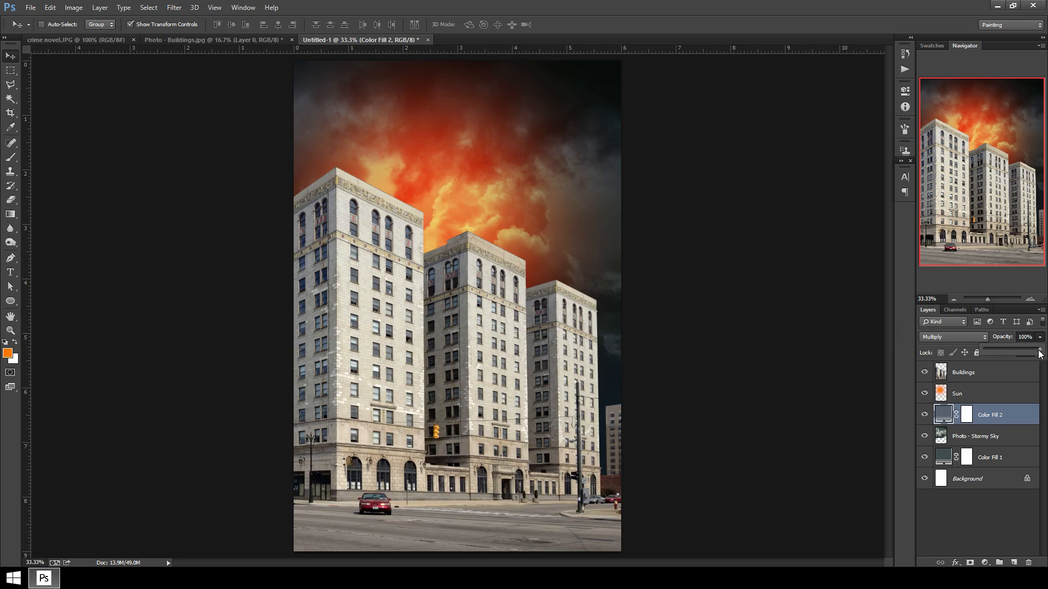
drag(1039, 352, 1008, 352)
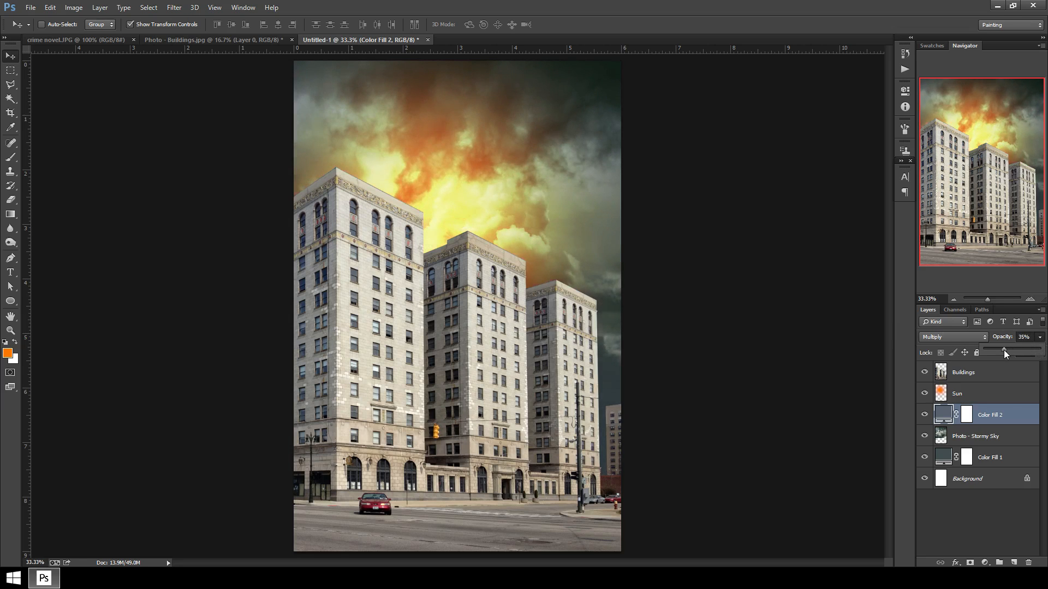
Toggle the Multiply fill layer's visibility to compare the sky with and without it.
click(924, 419)
click(924, 418)
click(924, 418)
click(924, 419)
click(924, 417)
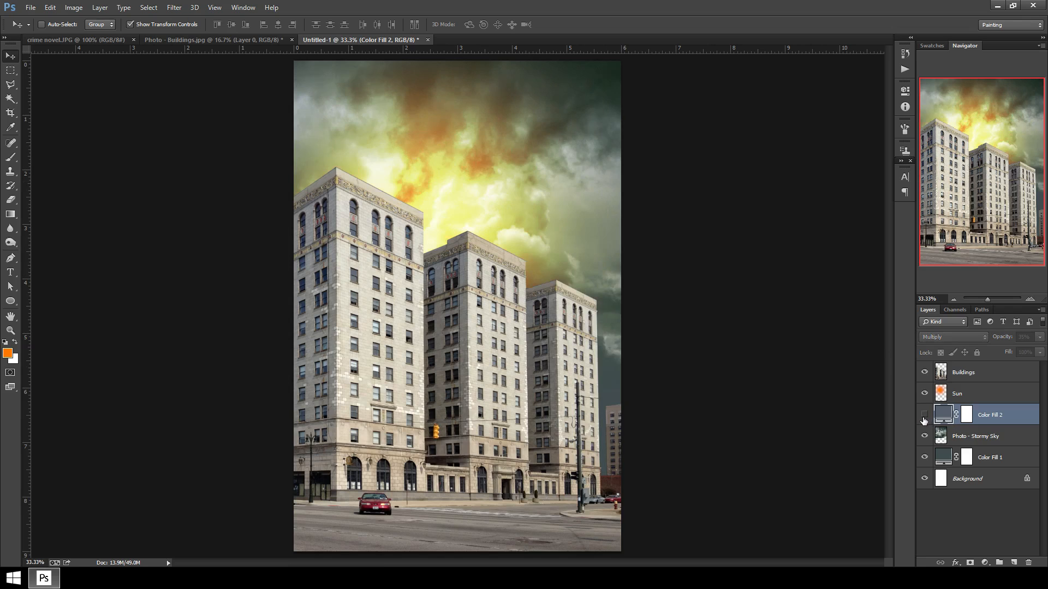
click(924, 419)
click(924, 418)
click(923, 418)
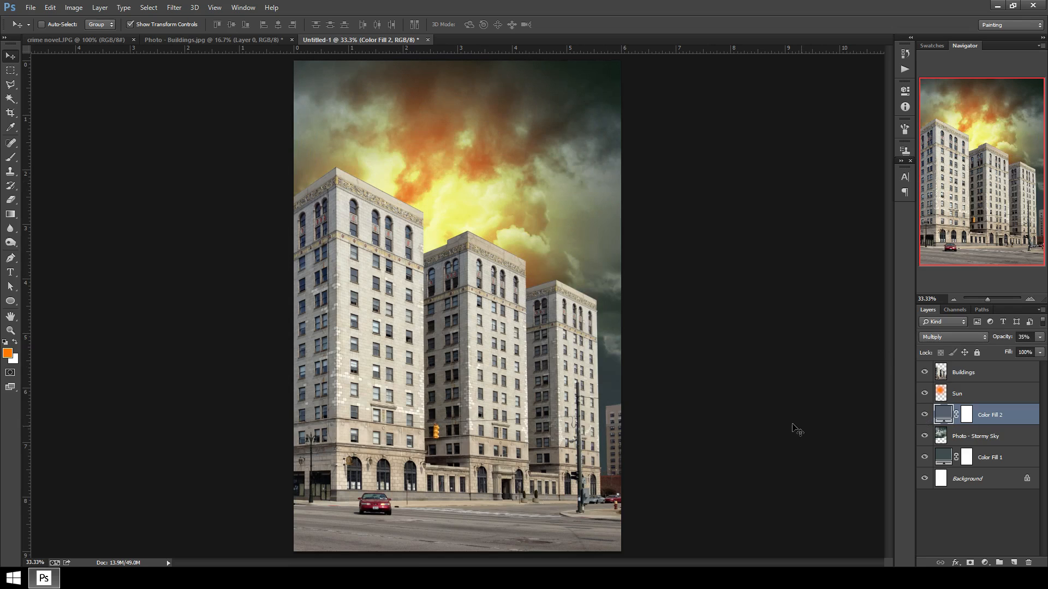
Duplicate the Multiply fill layer.
click(1027, 393)
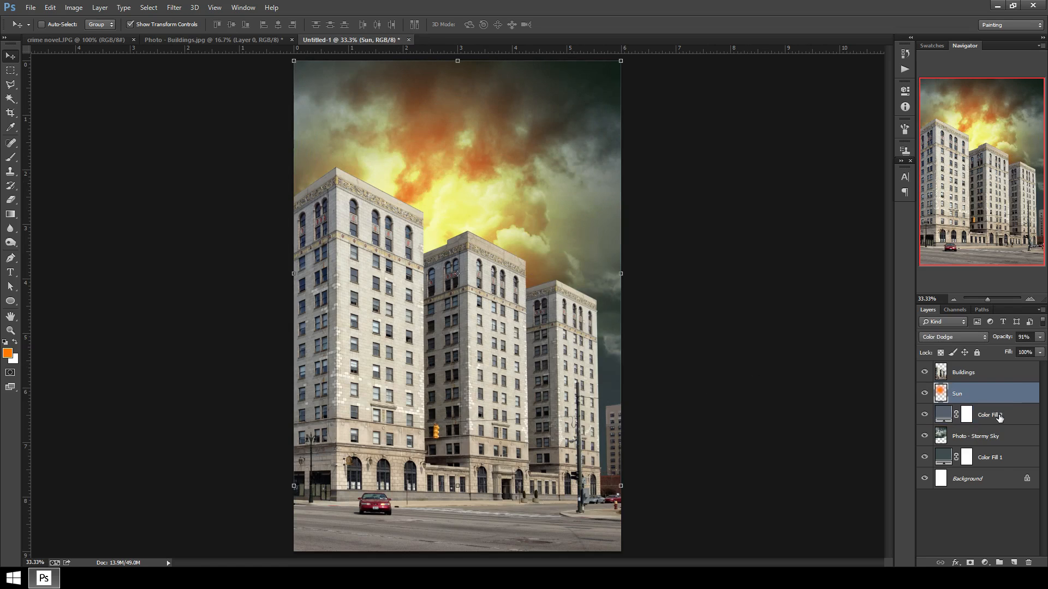
click(1031, 417)
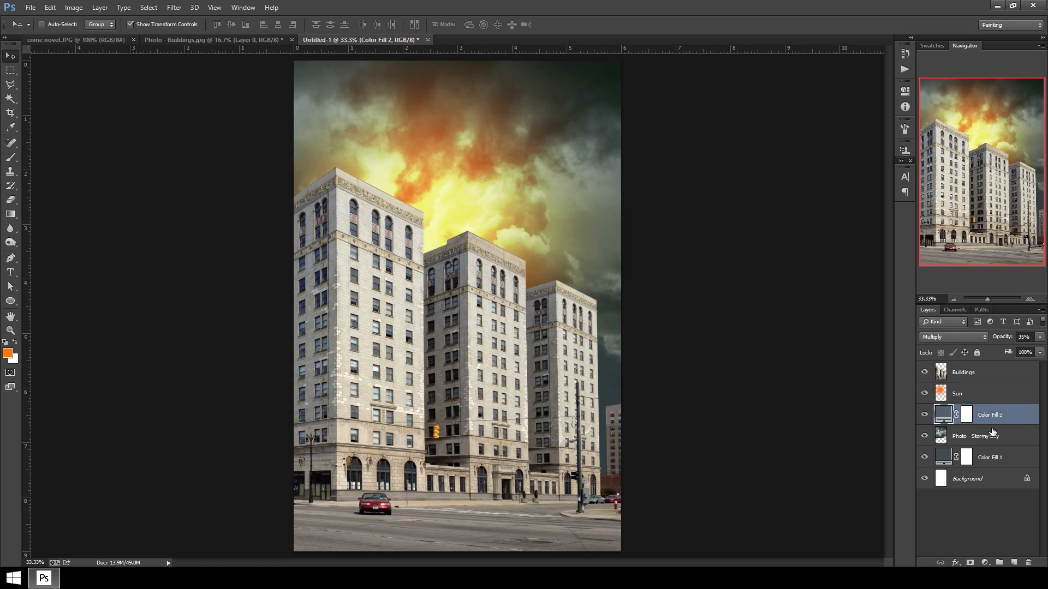
key(ctrl+j)
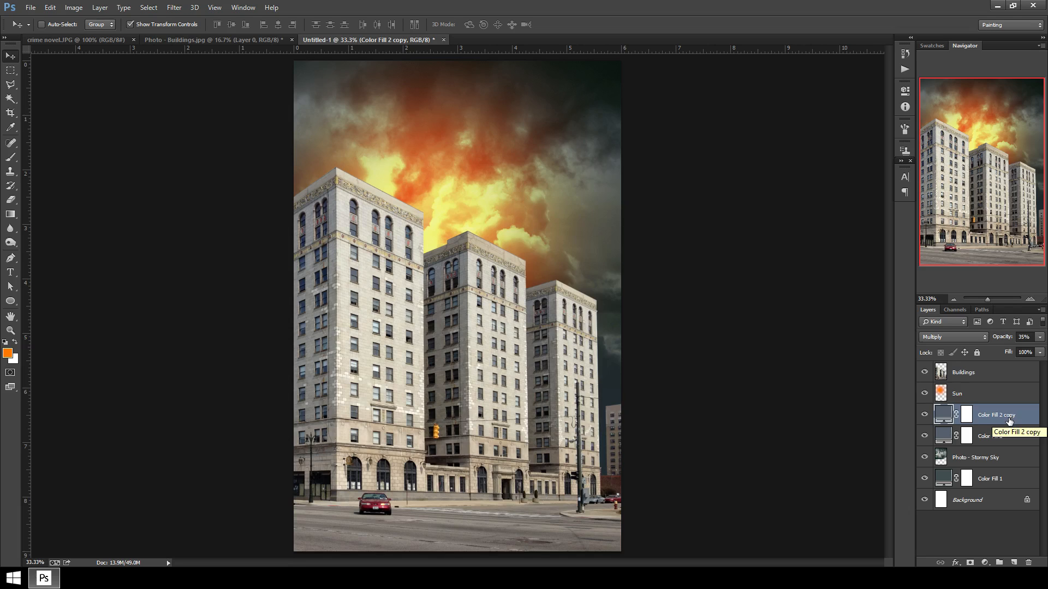
Move the duplicated fill layer above the Buildings layer and clip it to the Buildings layer as a clipping mask.
drag(1010, 420, 996, 372)
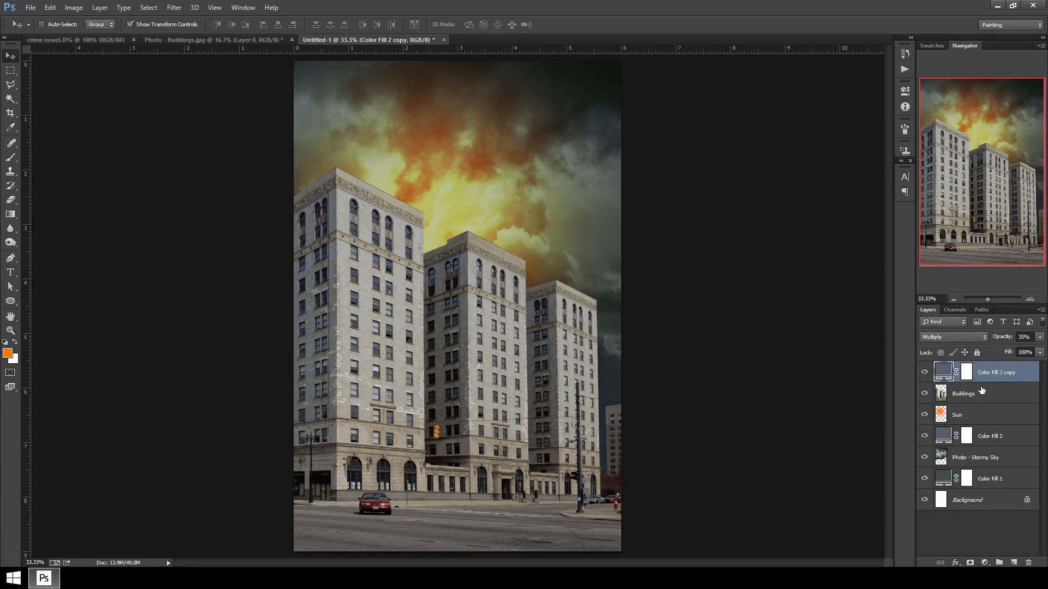
click(925, 373)
click(925, 373)
click(925, 373)
click(924, 373)
click(924, 372)
click(924, 373)
right_click(1012, 375)
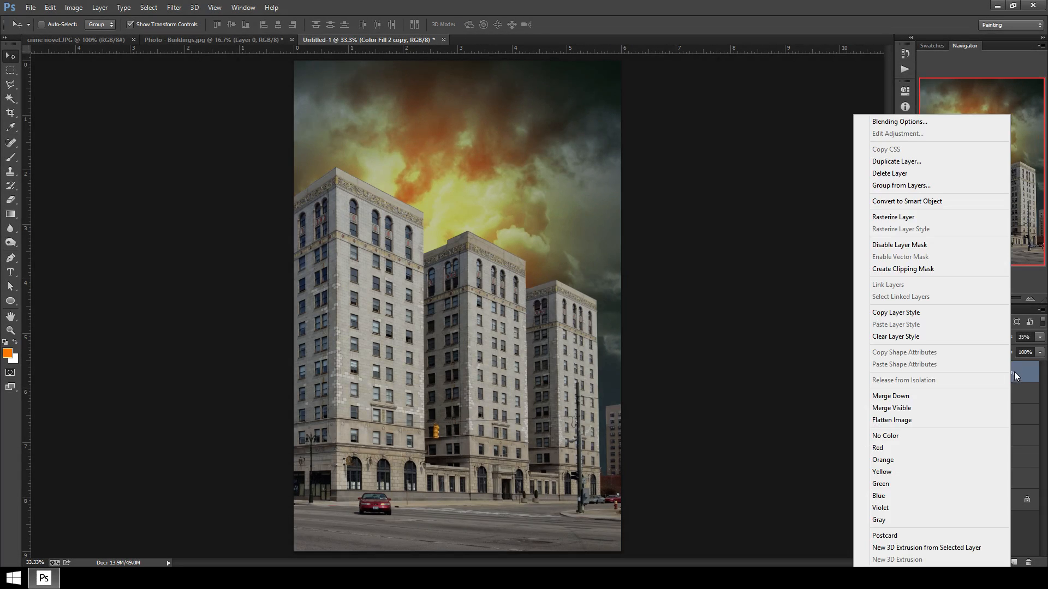
click(948, 269)
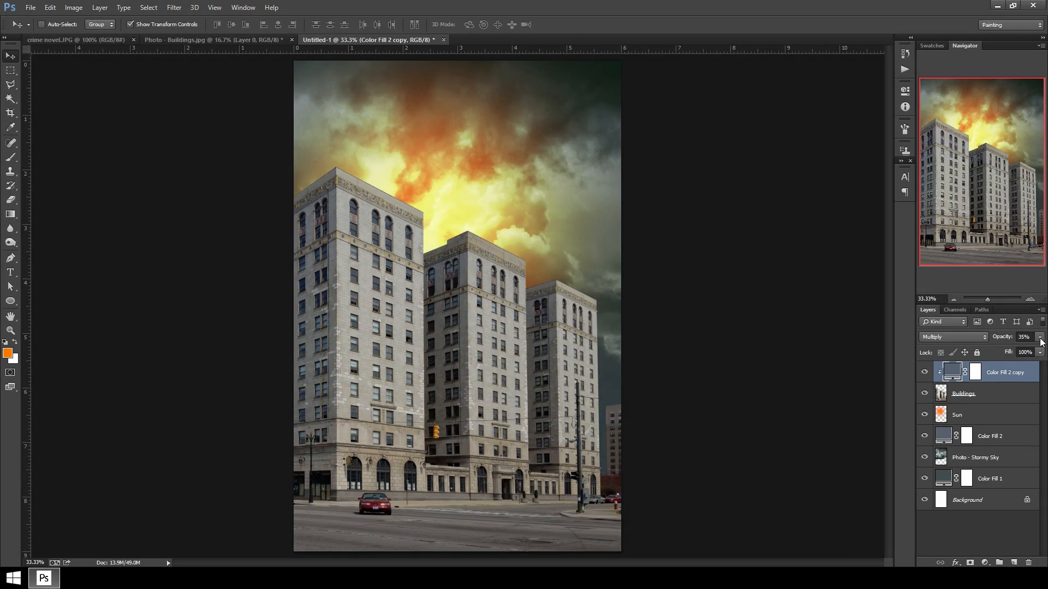
Compare the buildings with the clipped fill layer on and off, and raise its opacity to 75%.
click(925, 373)
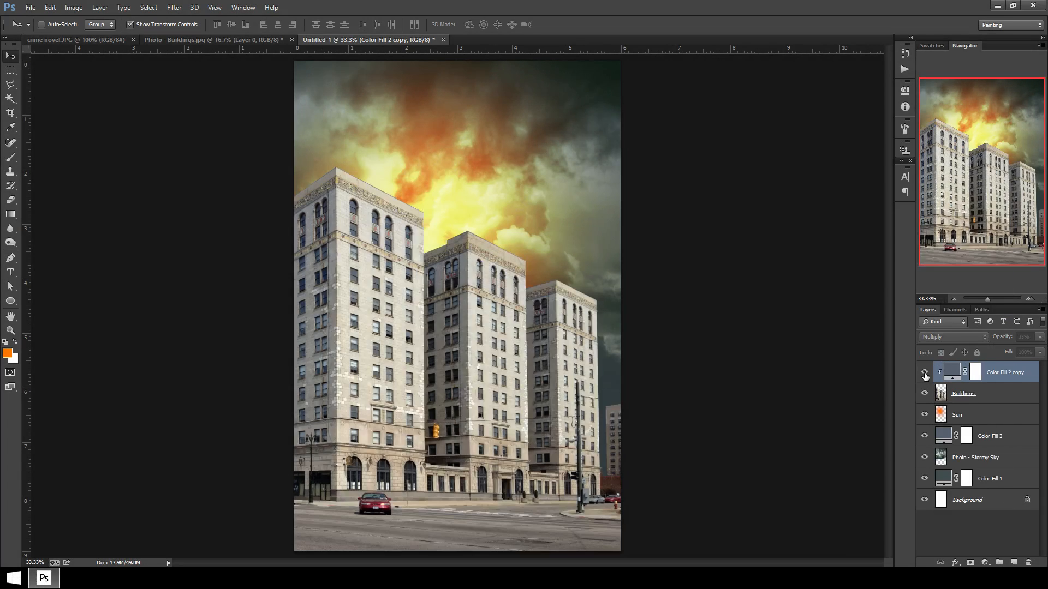
click(925, 374)
click(924, 374)
click(924, 373)
click(924, 373)
click(924, 373)
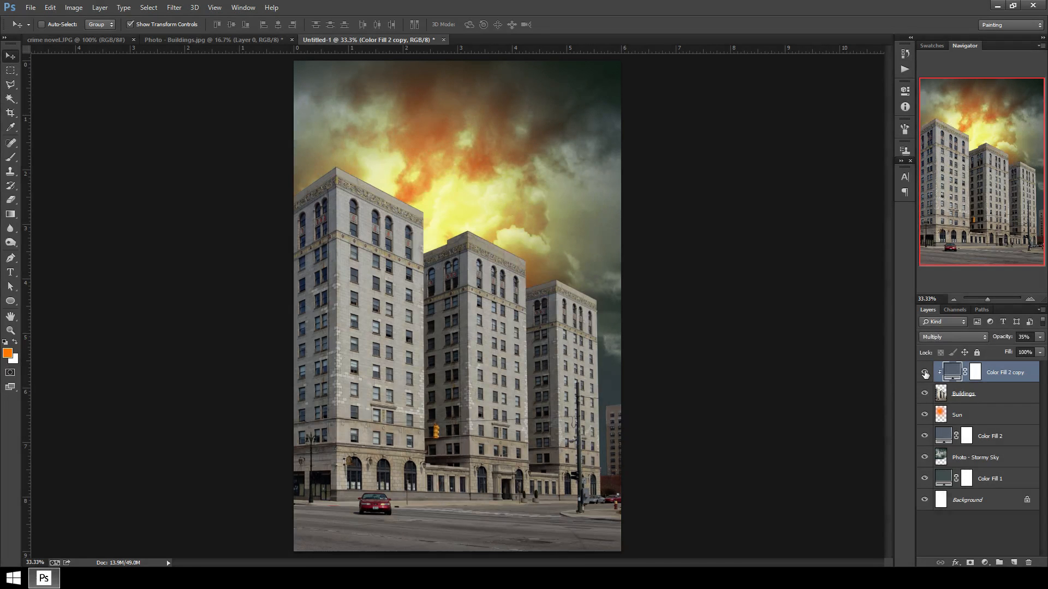
click(1040, 338)
drag(1008, 349, 1028, 350)
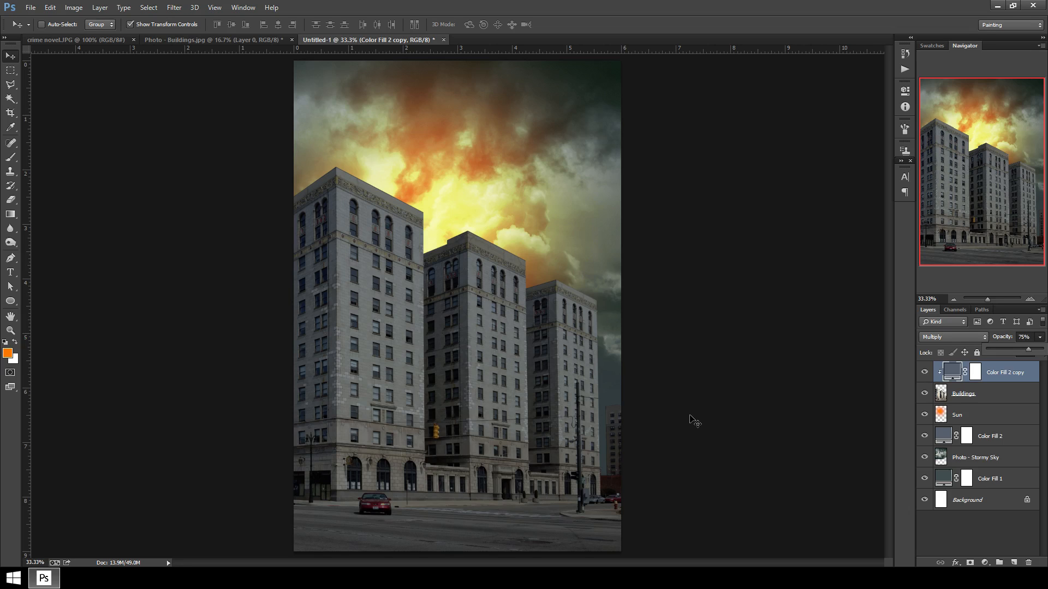
Compare the composition with the City of Men reference cover in the other document.
click(978, 502)
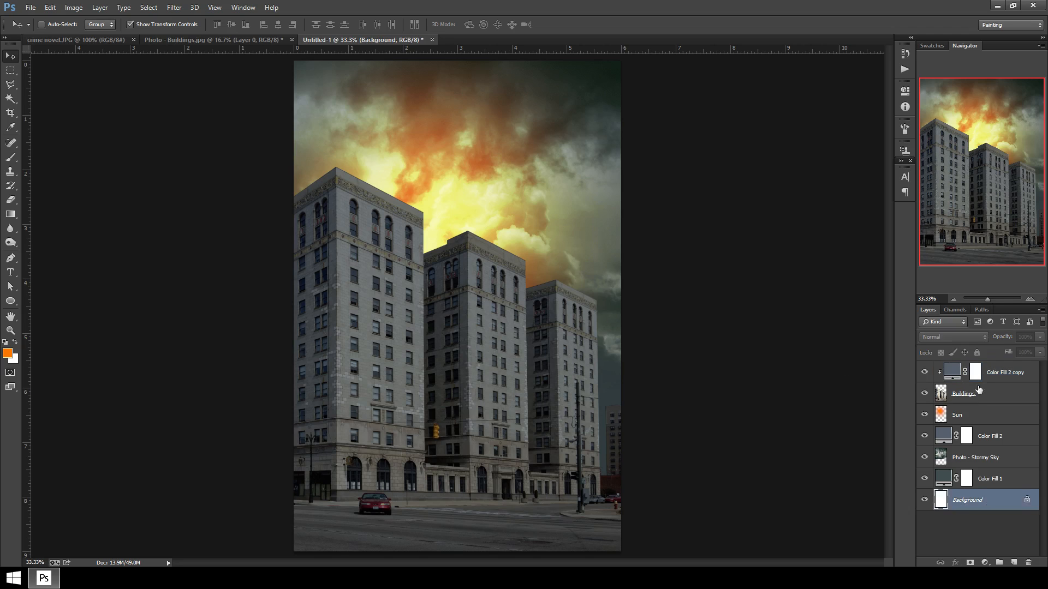
click(1004, 373)
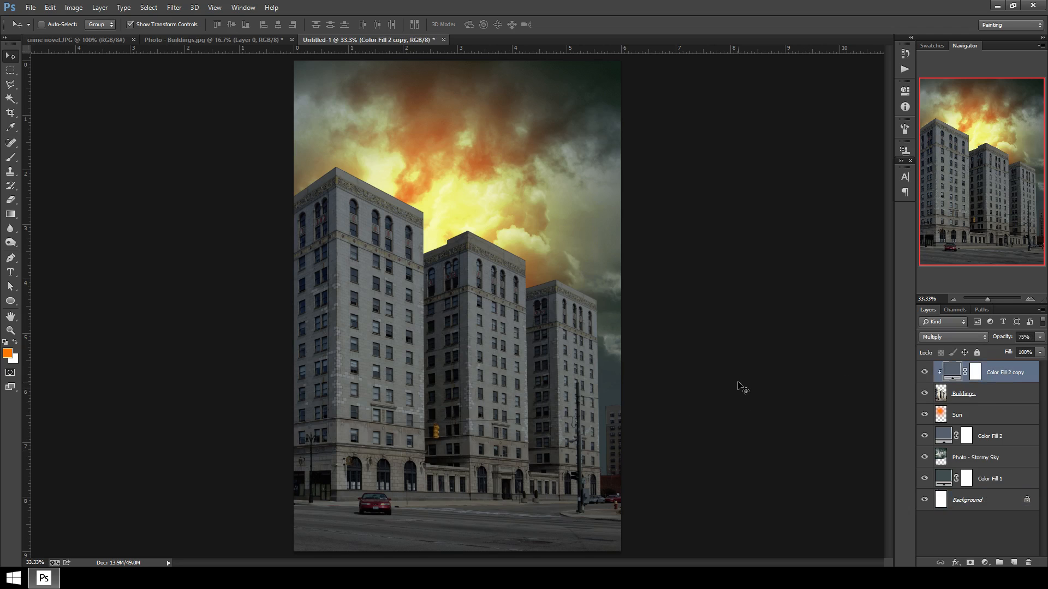
key(ctrl+minus)
click(90, 40)
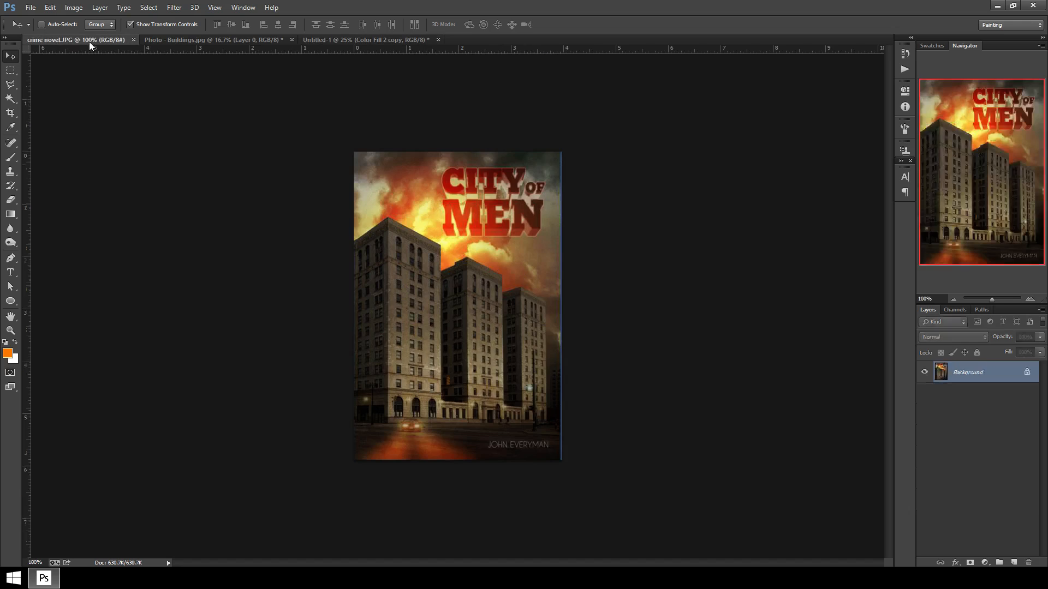
click(379, 40)
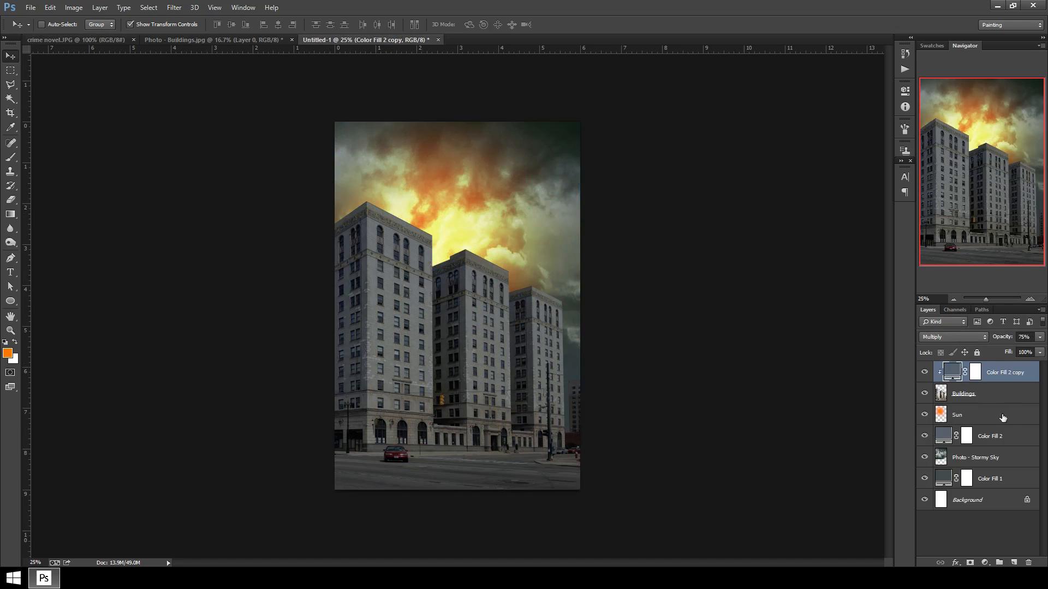
click(1010, 395)
click(1004, 372)
click(75, 40)
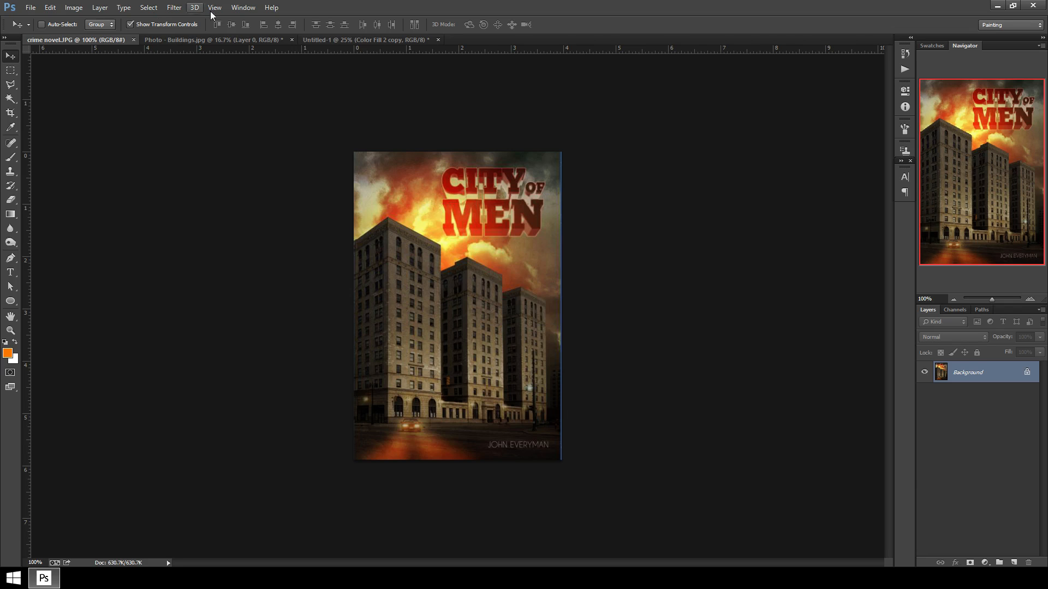
click(334, 41)
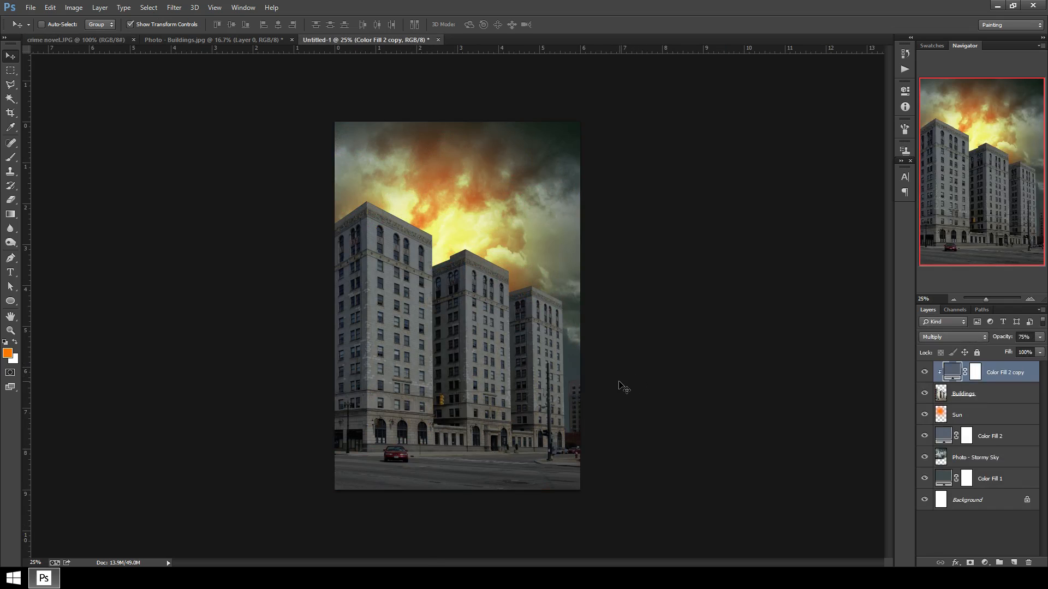
Add a new empty layer at the top of the stack named Headlights 1.
key(ctrl+plus)
key(ctrl+plus)
key(ctrl+plus)
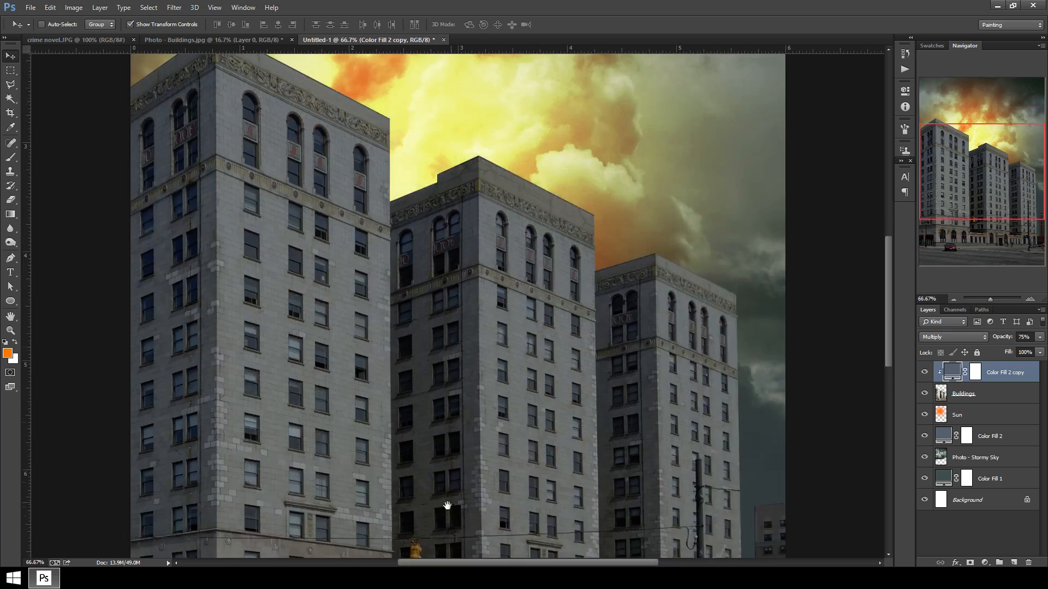
drag(438, 467, 498, 290)
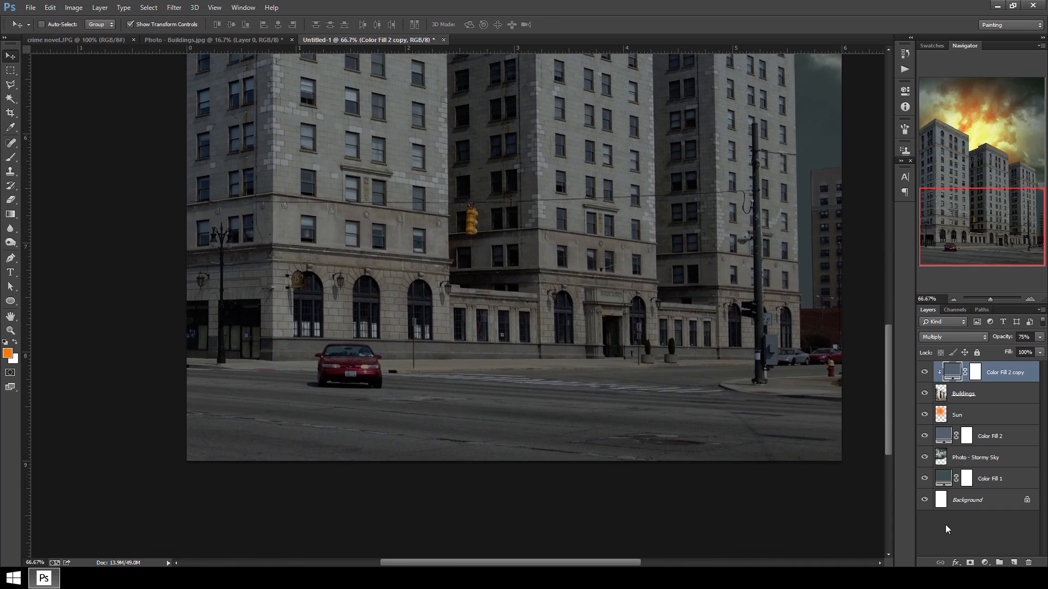
click(1014, 563)
double_click(961, 374)
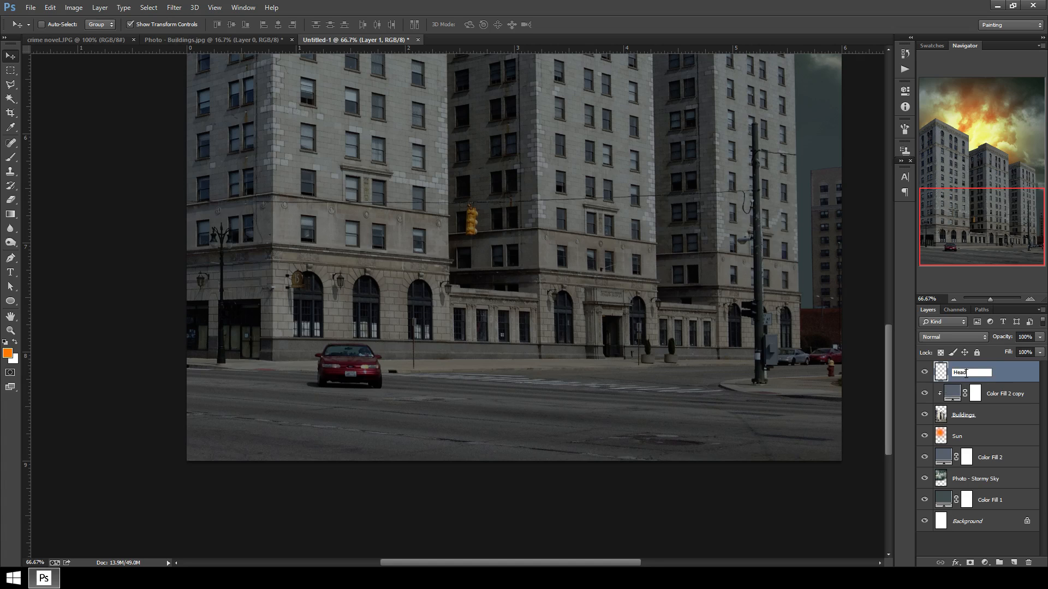
key(Return)
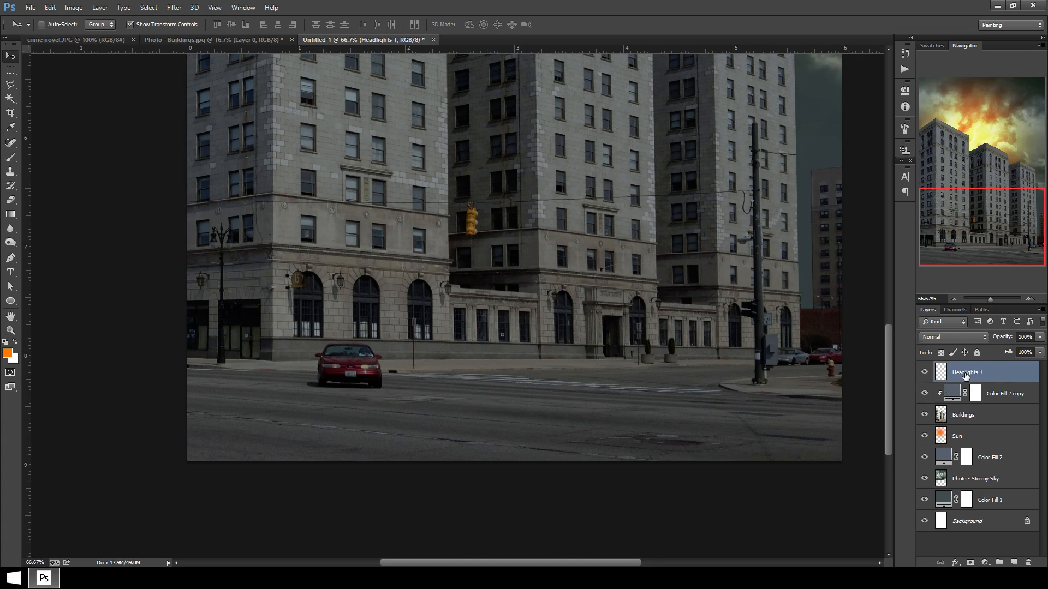
Set up the Brush tool with foreground color e0f1f3, a smaller soft brush and 18% opacity.
click(11, 157)
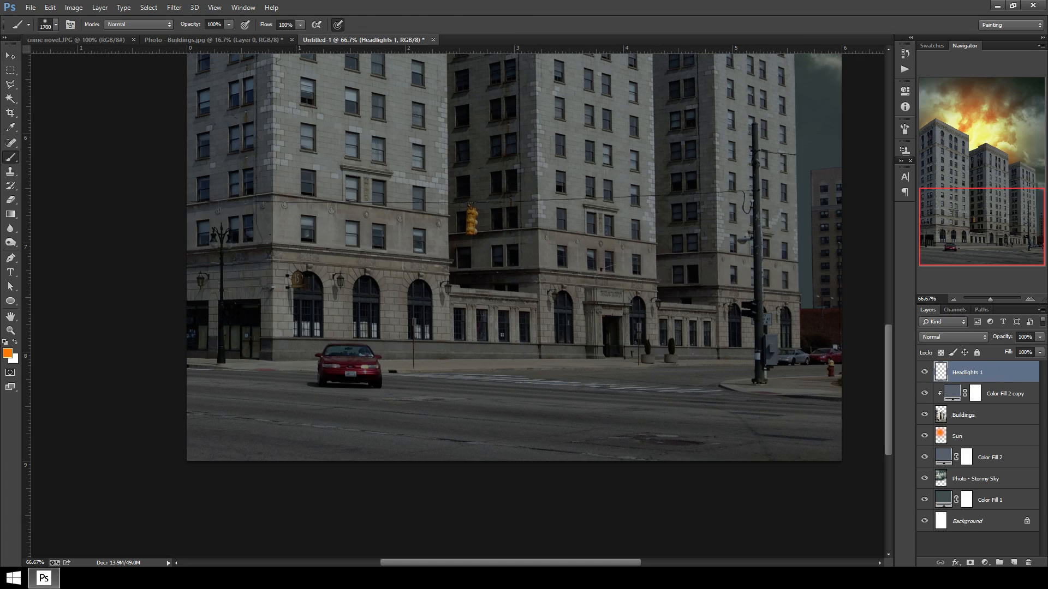
click(8, 353)
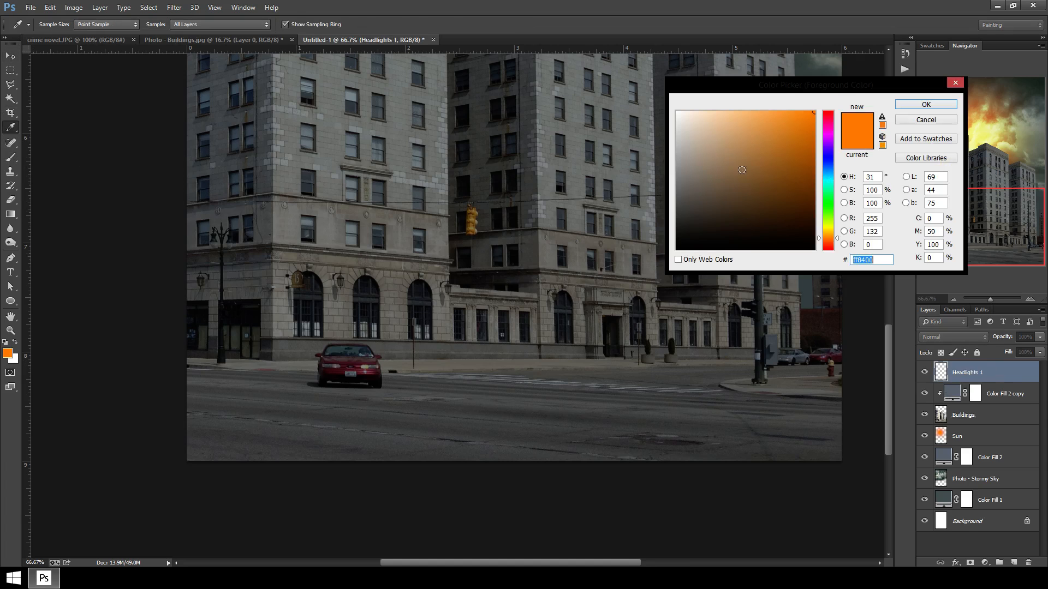
click(696, 117)
click(689, 116)
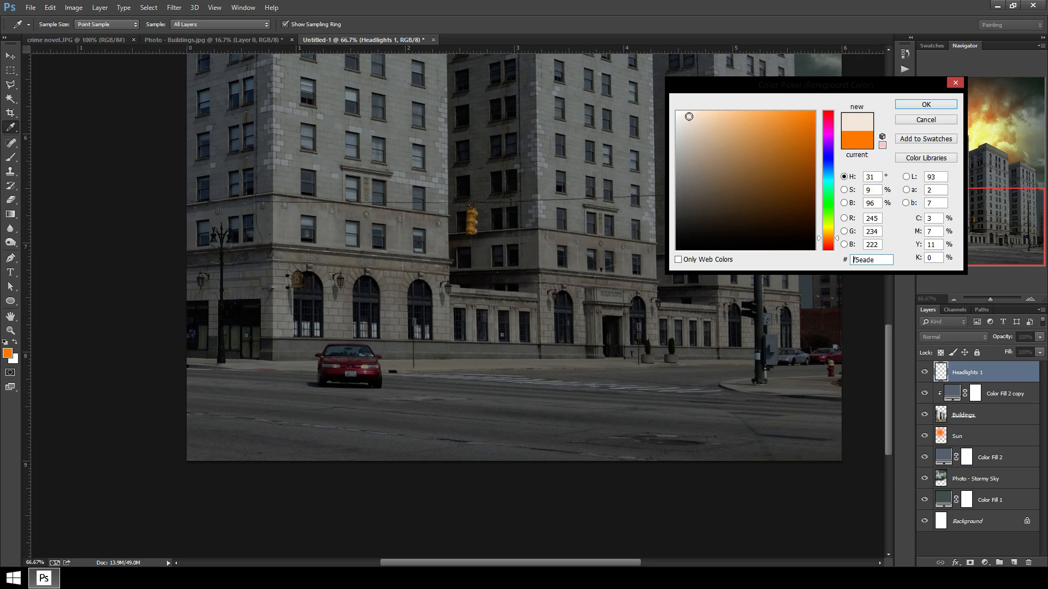
drag(830, 237, 829, 182)
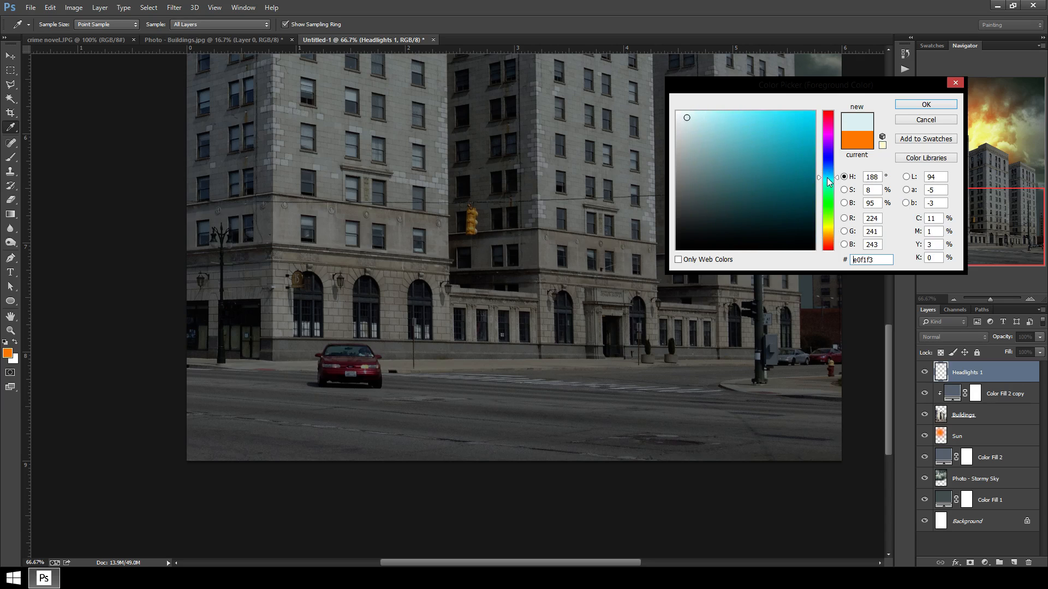
click(939, 104)
key(b)
key(bracketleft)
key(bracketleft)
key(bracketleft)
key(bracketleft)
key(bracketleft)
key(bracketleft)
key(bracketleft)
key(bracketleft)
key(bracketleft)
key(bracketleft)
key(bracketleft)
key(bracketleft)
key(bracketleft)
key(bracketleft)
key(bracketleft)
key(bracketleft)
key(bracketleft)
key(bracketleft)
key(bracketleft)
key(bracketleft)
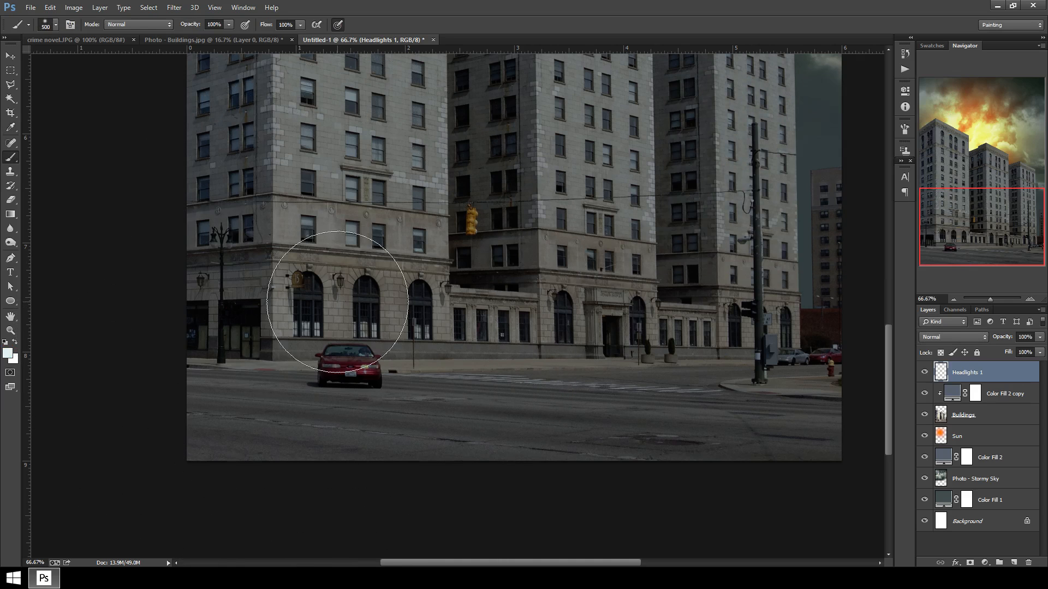
click(230, 25)
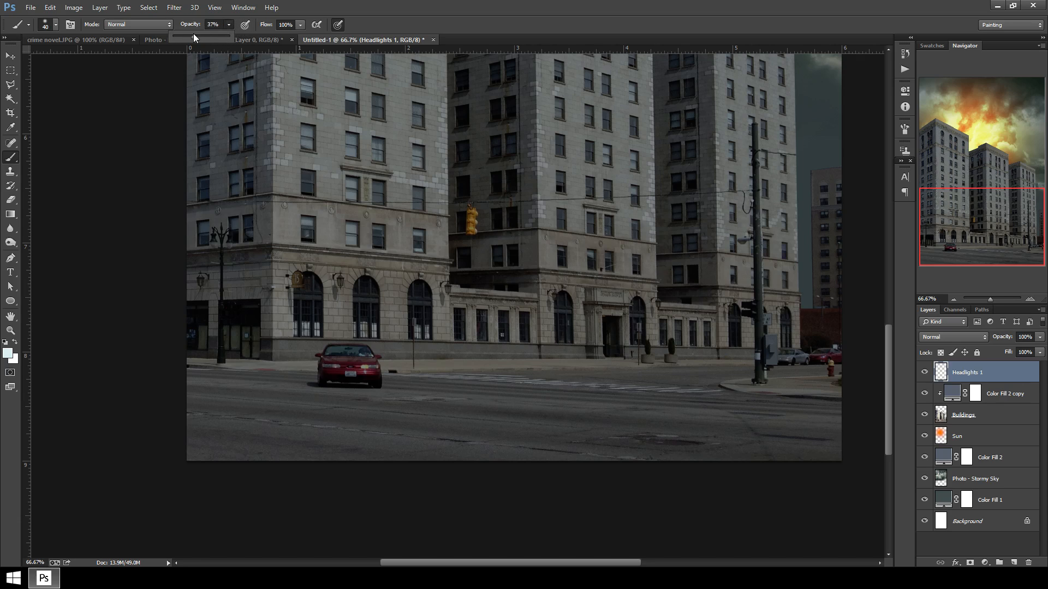
drag(184, 36, 182, 36)
click(74, 258)
Paint soft glowing light over both of the red car's headlights on the Headlights 1 layer.
key(ctrl+plus)
key(ctrl+plus)
drag(273, 461, 458, 337)
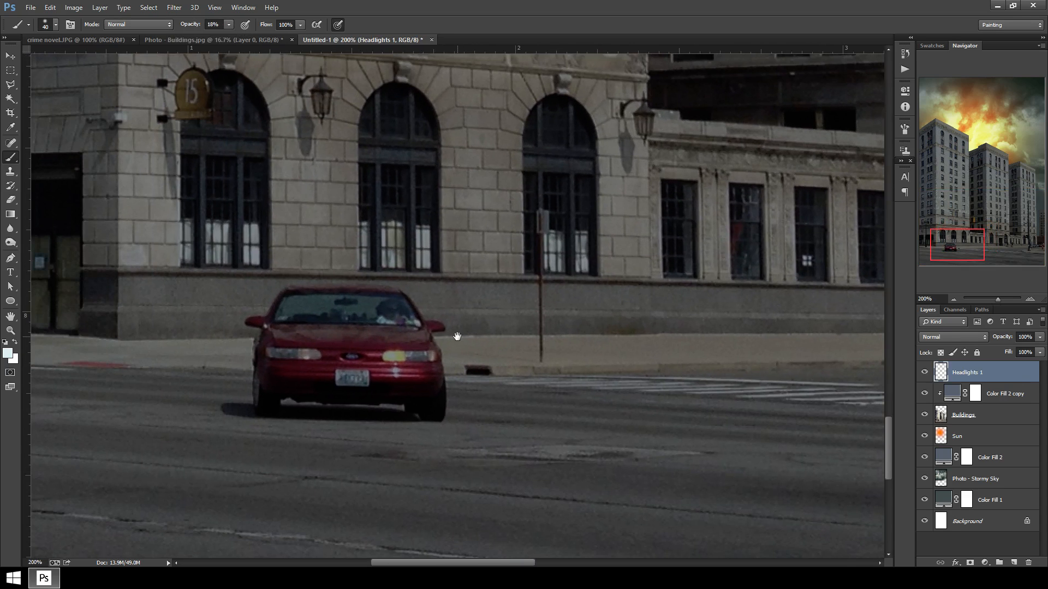
key(ctrl+plus)
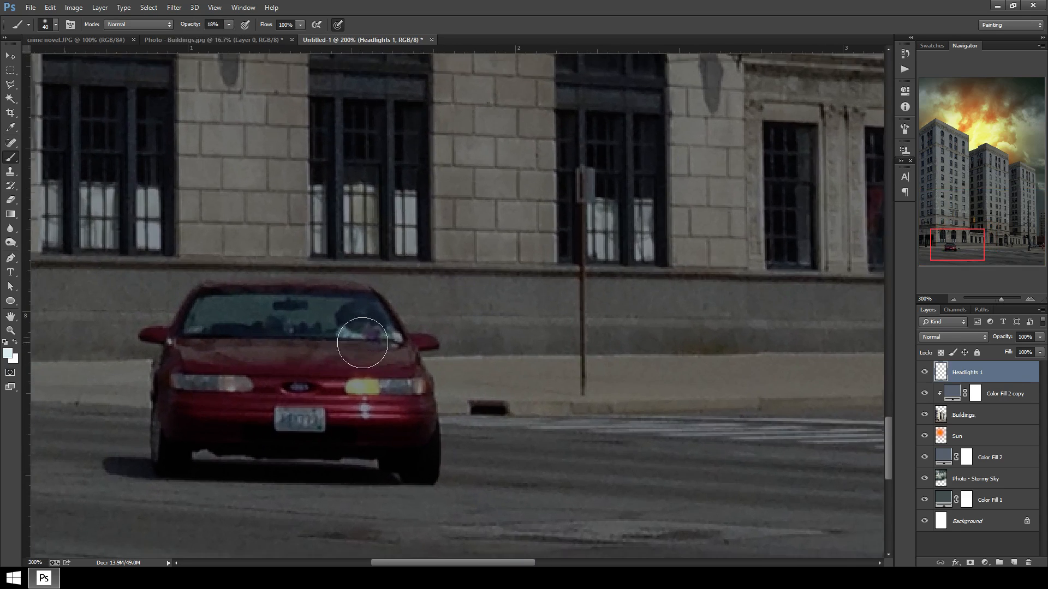
mouse_move(247, 410)
mouse_down()
mouse_move(327, 401)
mouse_move(308, 374)
mouse_move(262, 373)
mouse_move(326, 377)
mouse_move(258, 375)
mouse_up()
key(bracketleft)
key(bracketleft)
key(bracketleft)
mouse_move(445, 379)
mouse_down()
mouse_move(496, 381)
mouse_move(434, 381)
mouse_move(498, 379)
mouse_move(451, 380)
mouse_up()
mouse_move(307, 373)
mouse_down()
mouse_move(327, 377)
mouse_move(252, 375)
mouse_move(323, 381)
mouse_up()
key(bracketright)
key(bracketright)
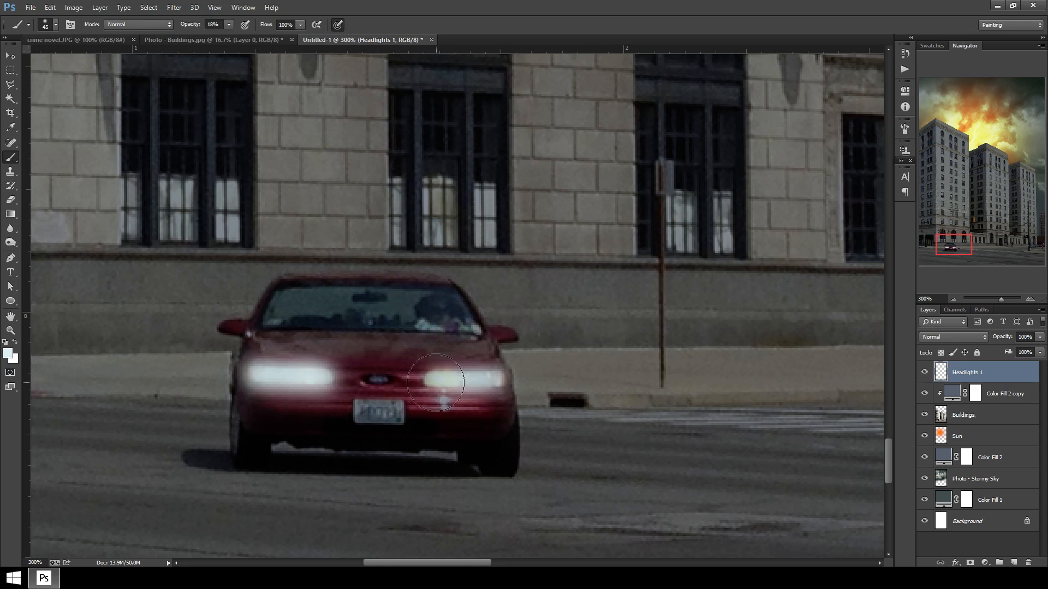
mouse_move(434, 382)
mouse_down()
mouse_move(496, 380)
mouse_move(420, 382)
mouse_up()
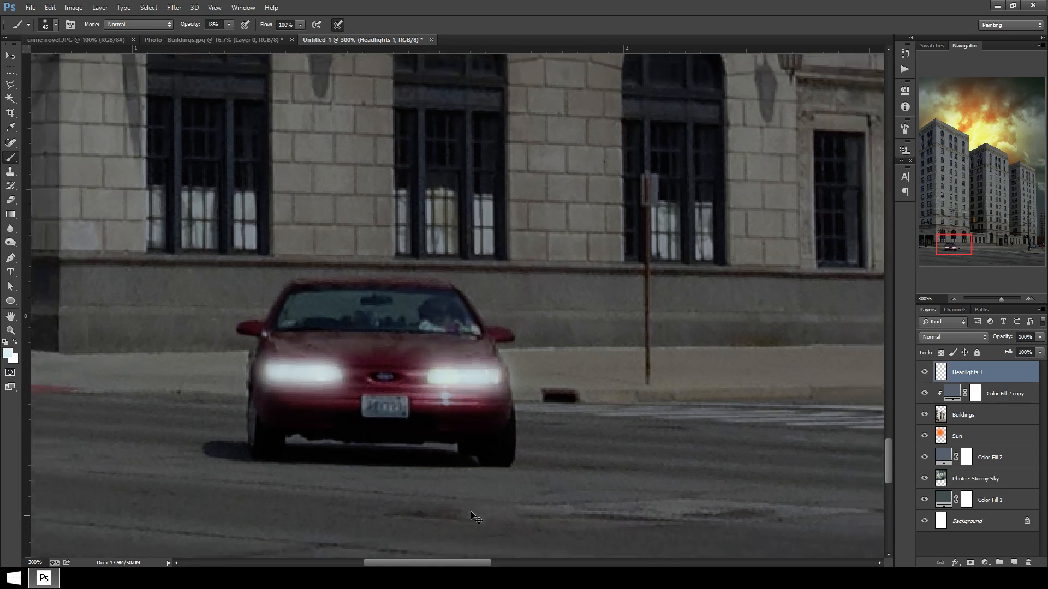
Try the Color Dodge blend mode on the Headlights 1 layer, then set it back to Normal.
key(ctrl+minus)
key(ctrl+minus)
key(ctrl+minus)
key(ctrl+minus)
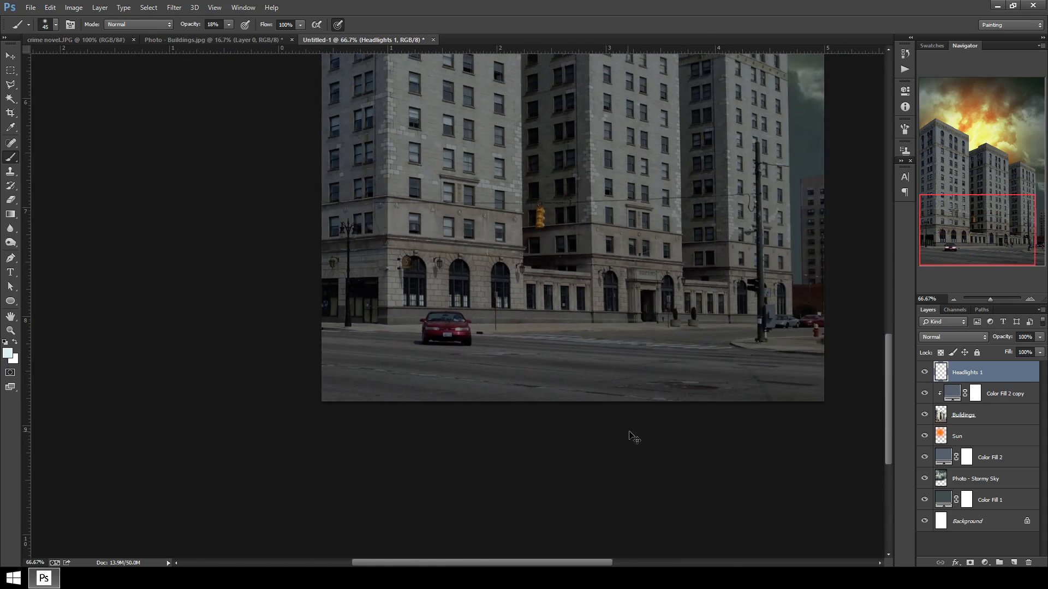
key(ctrl+plus)
key(ctrl+plus)
key(ctrl+plus)
key(ctrl+plus)
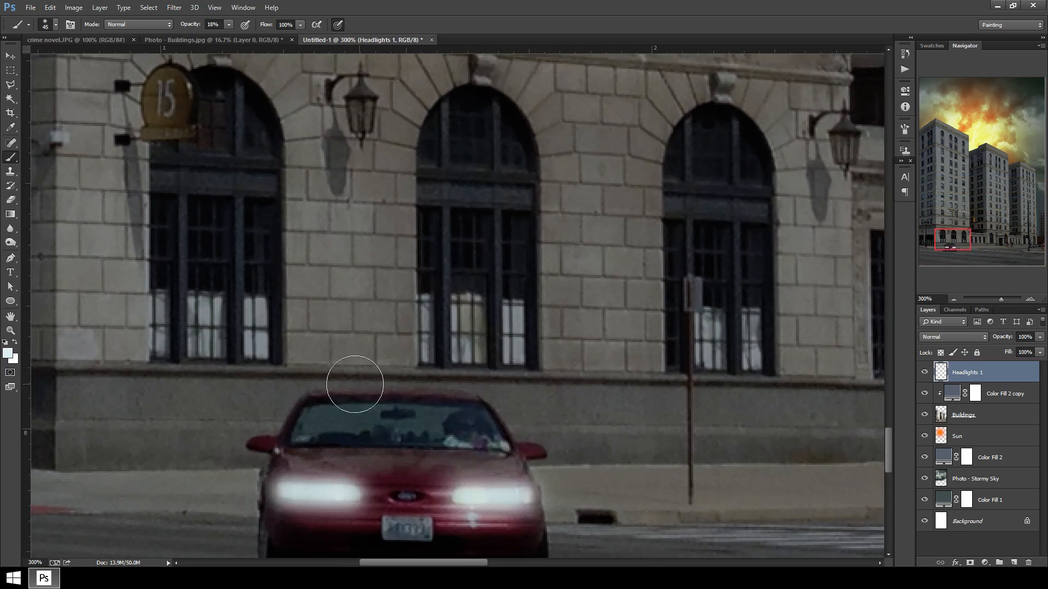
drag(424, 472, 359, 359)
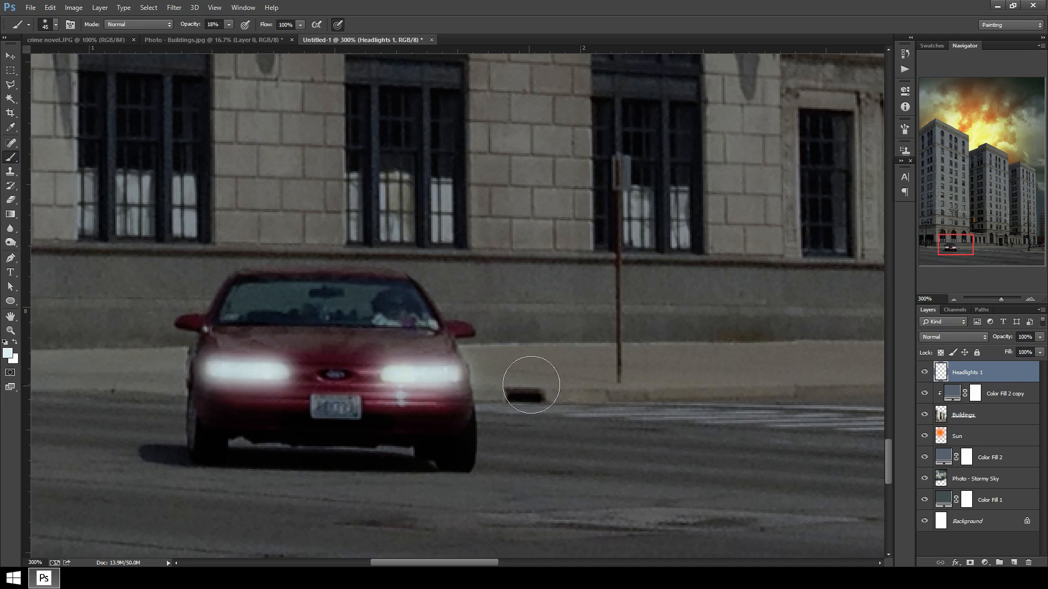
click(975, 337)
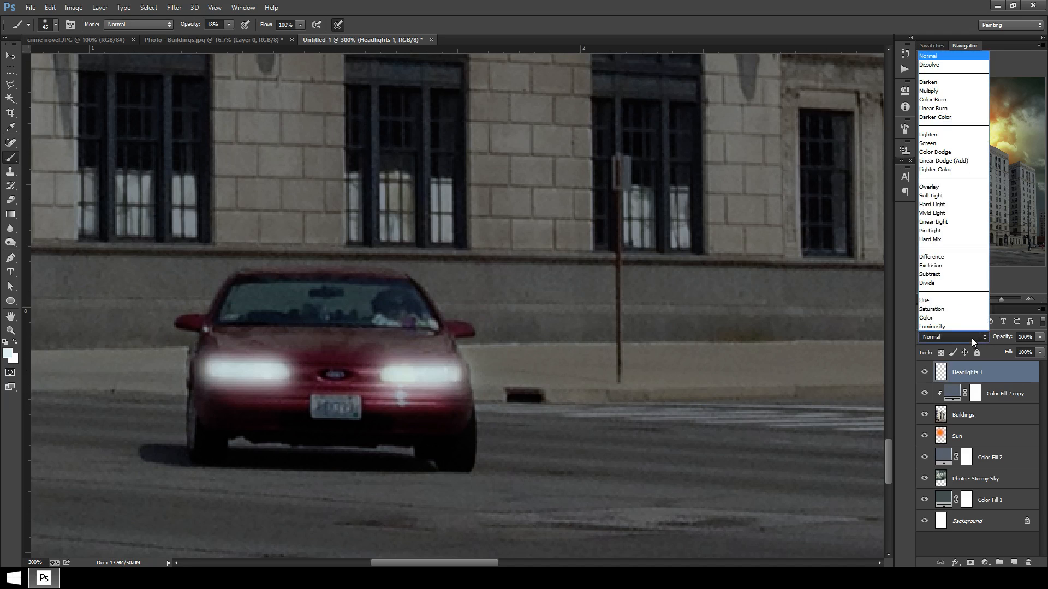
click(958, 144)
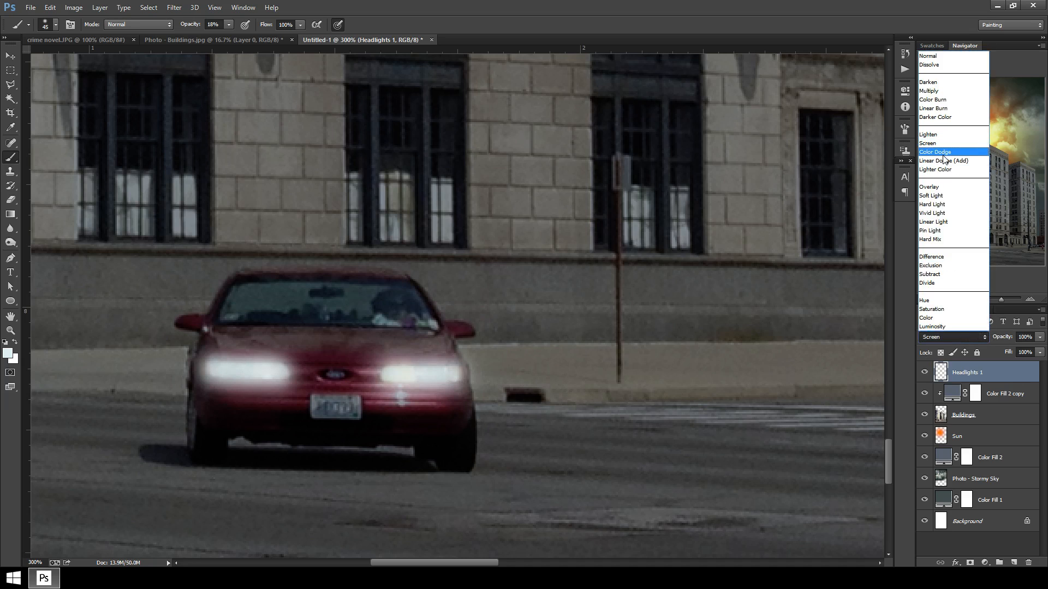
click(943, 152)
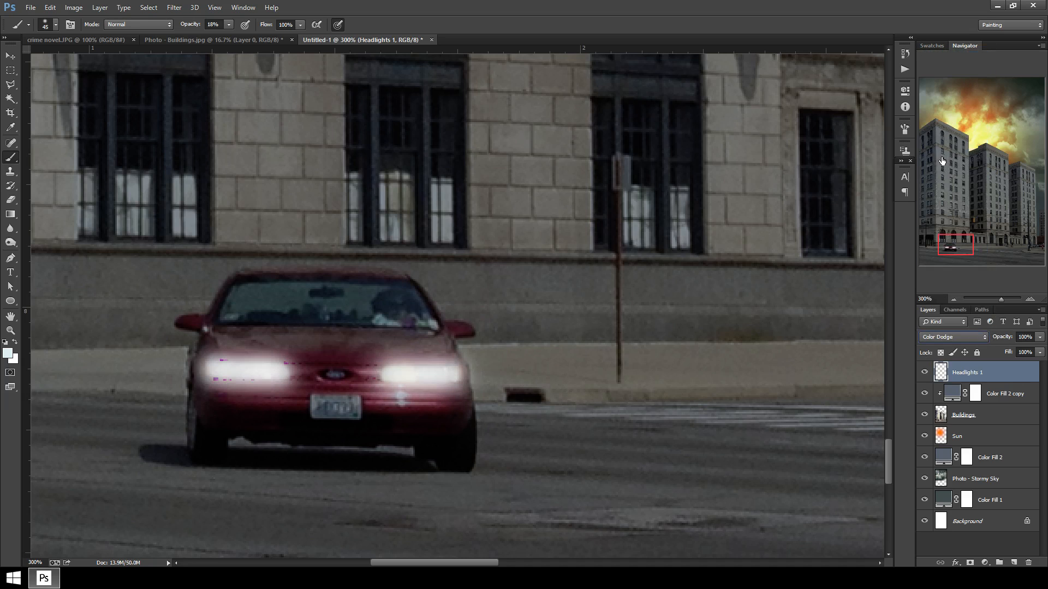
click(965, 339)
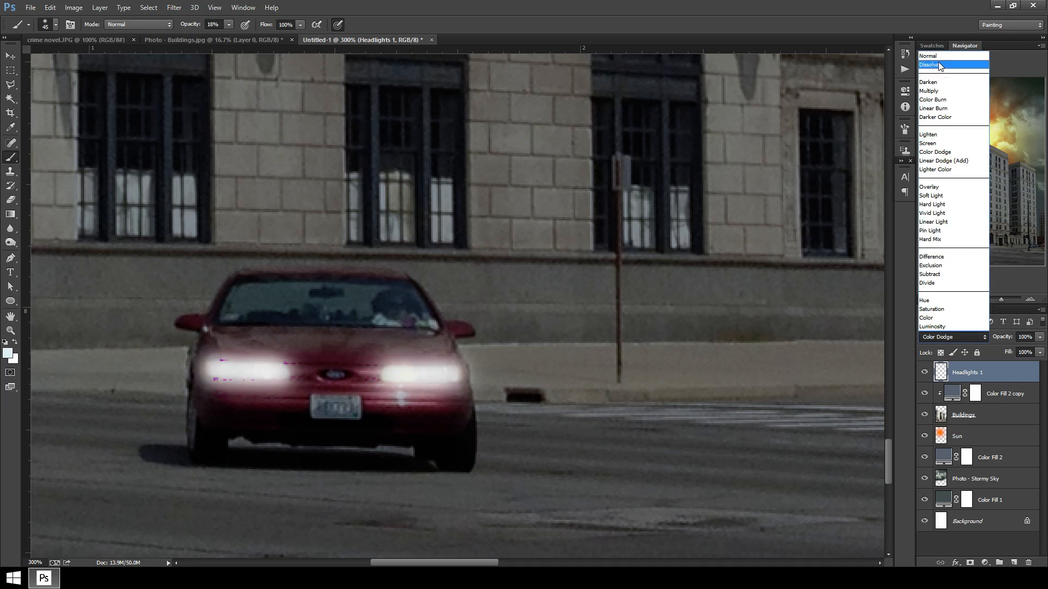
click(934, 56)
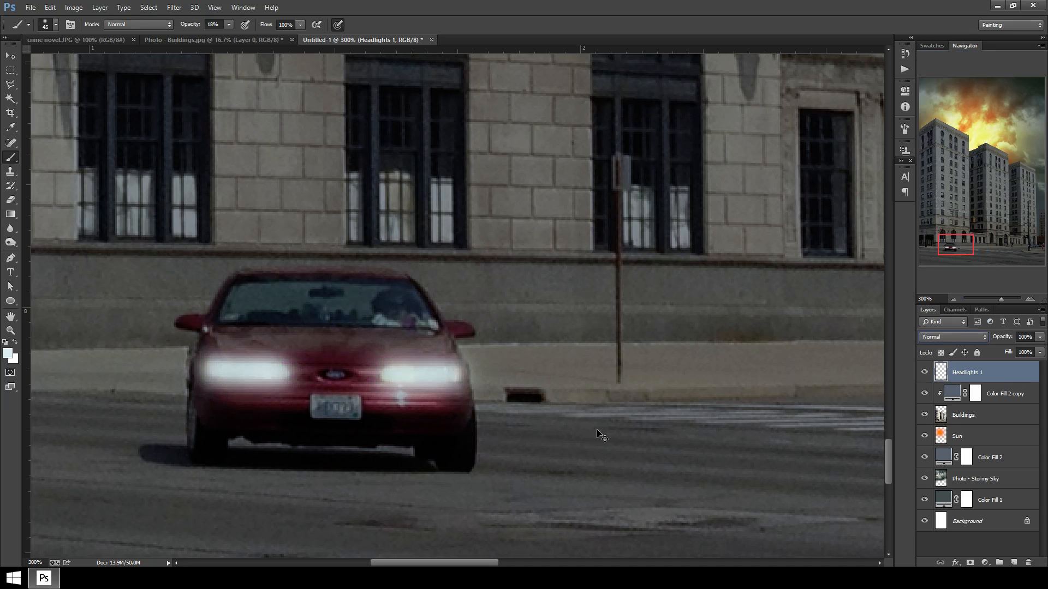
Add another new layer above Headlights 1 and name it Headlights 2.
key(ctrl+minus)
key(ctrl+minus)
key(ctrl+minus)
click(1013, 563)
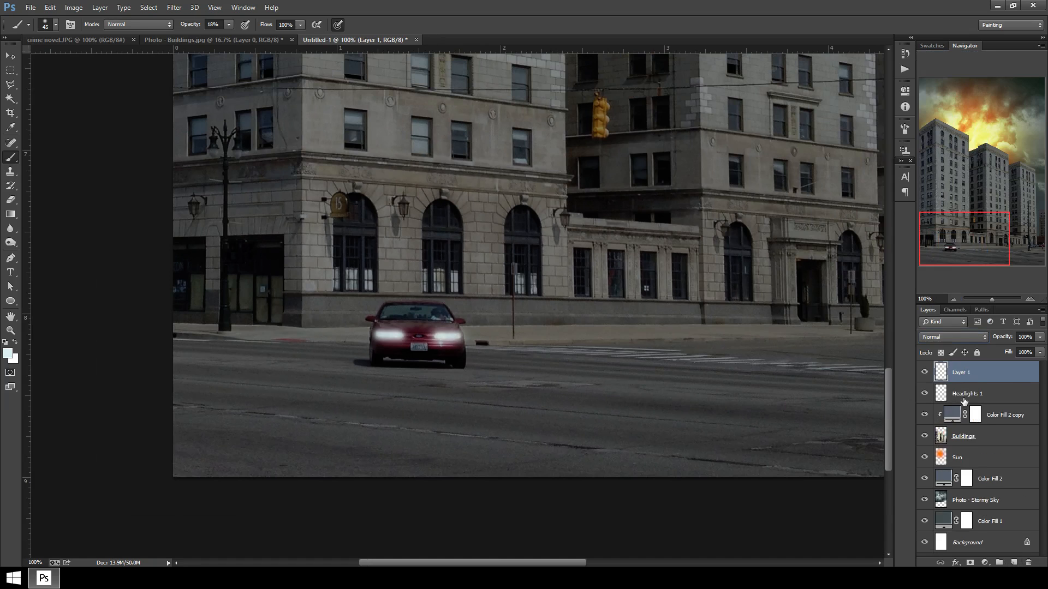
double_click(960, 372)
text(Headlights 2)
key(Return)
key(ctrl+plus)
key(ctrl+plus)
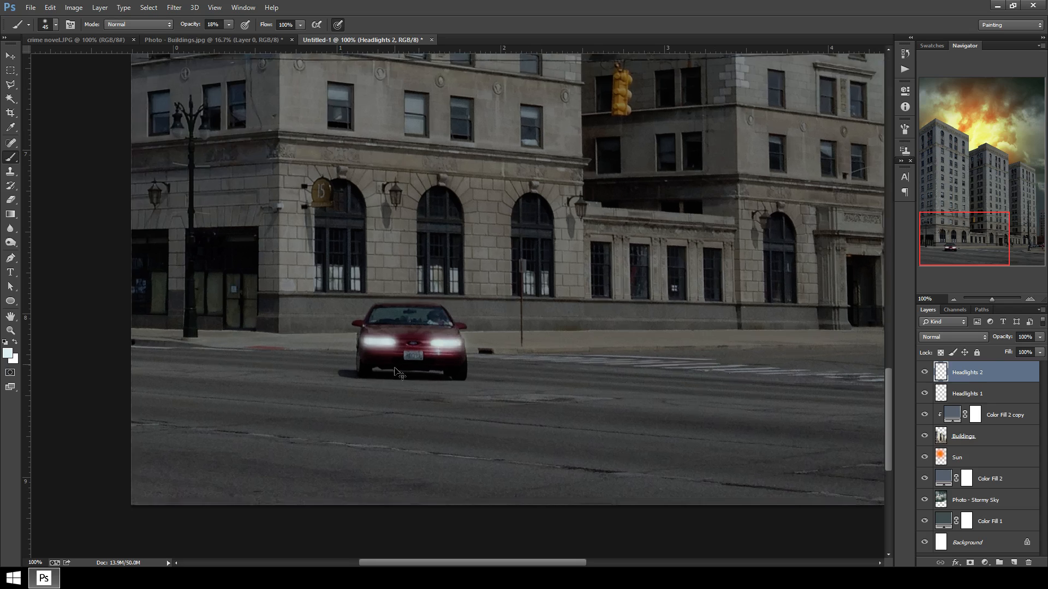
key(ctrl+minus)
key(ctrl+minus)
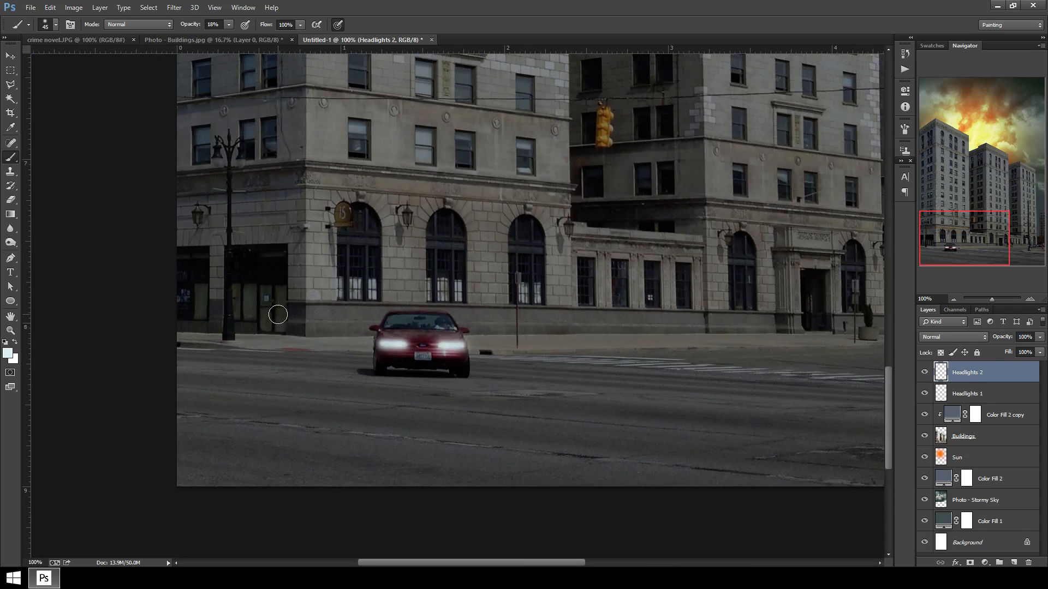
Sample an orange foreground color, ffc000, from the stormy sky.
click(8, 353)
drag(829, 194, 830, 233)
click(775, 140)
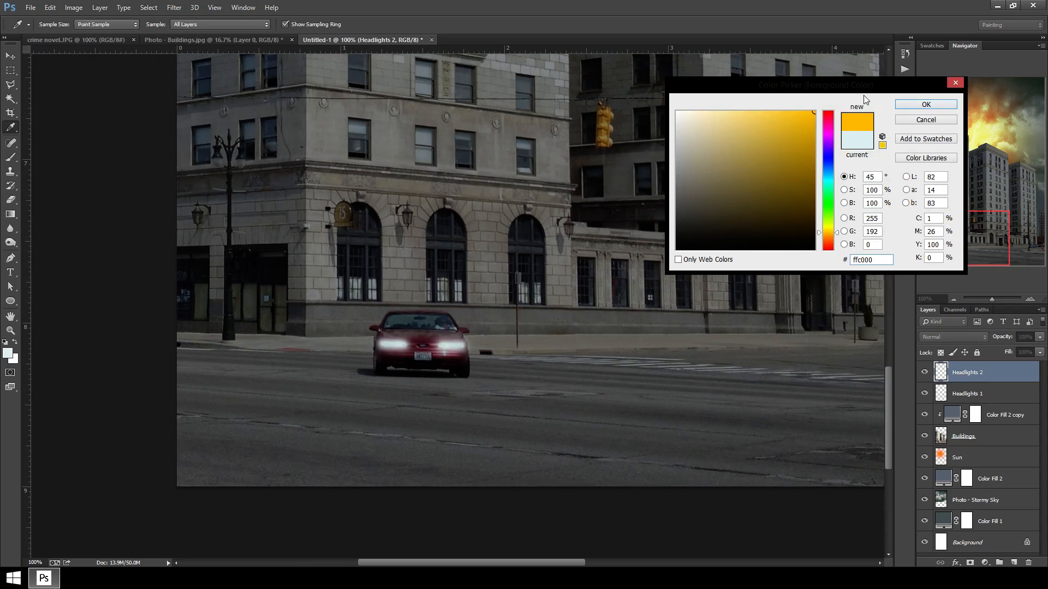
click(939, 106)
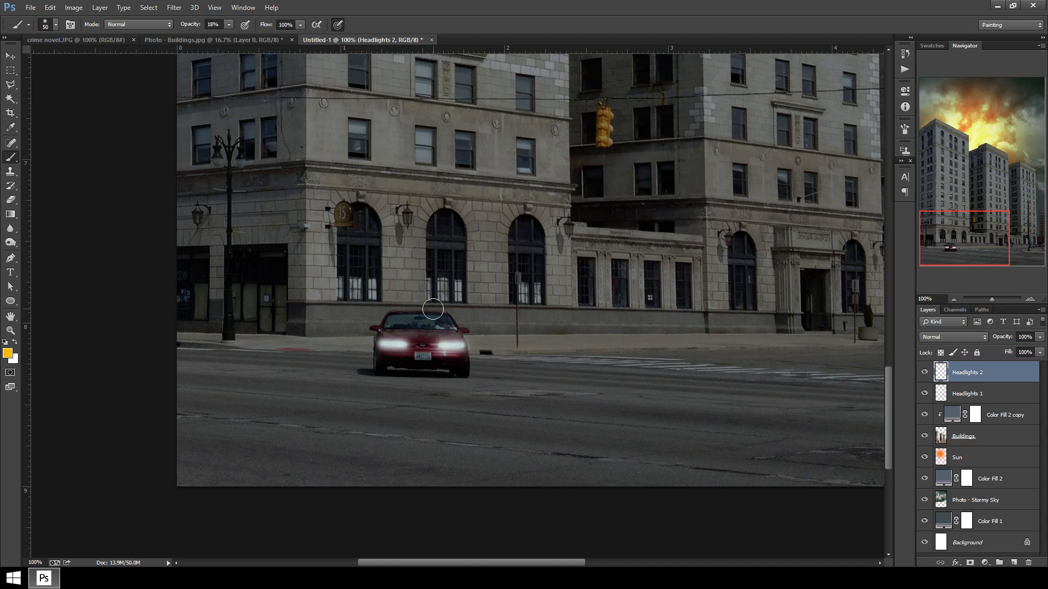
Enlarge the brush and set the Headlights 2 layer's blend mode to Color Dodge.
key(bracketright)
key(bracketright)
key(bracketright)
key(bracketright)
key(bracketright)
key(bracketright)
key(bracketright)
key(bracketright)
key(bracketright)
key(bracketright)
key(bracketright)
key(bracketright)
click(953, 337)
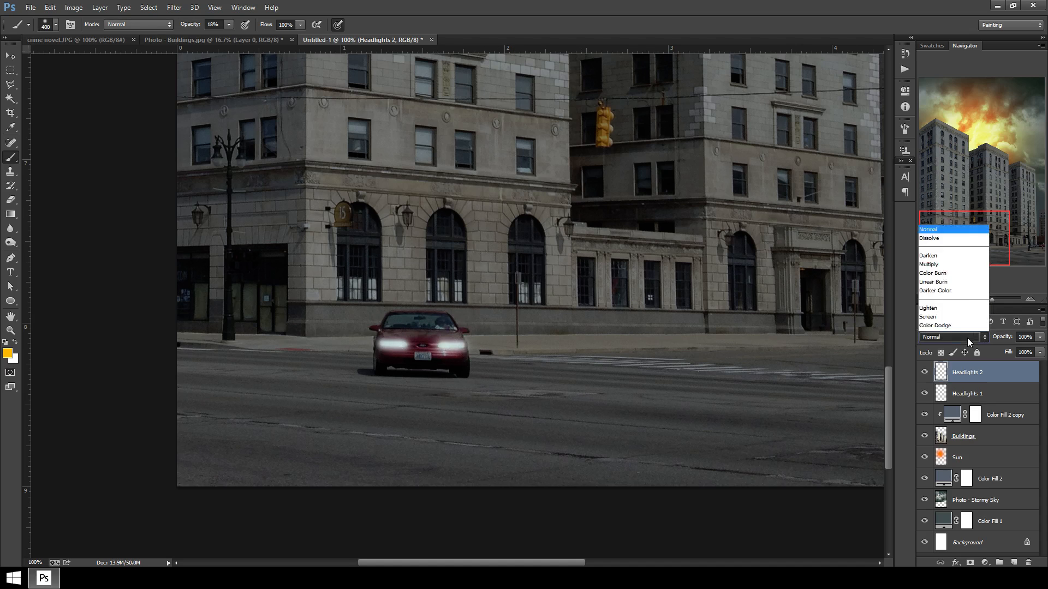
click(952, 151)
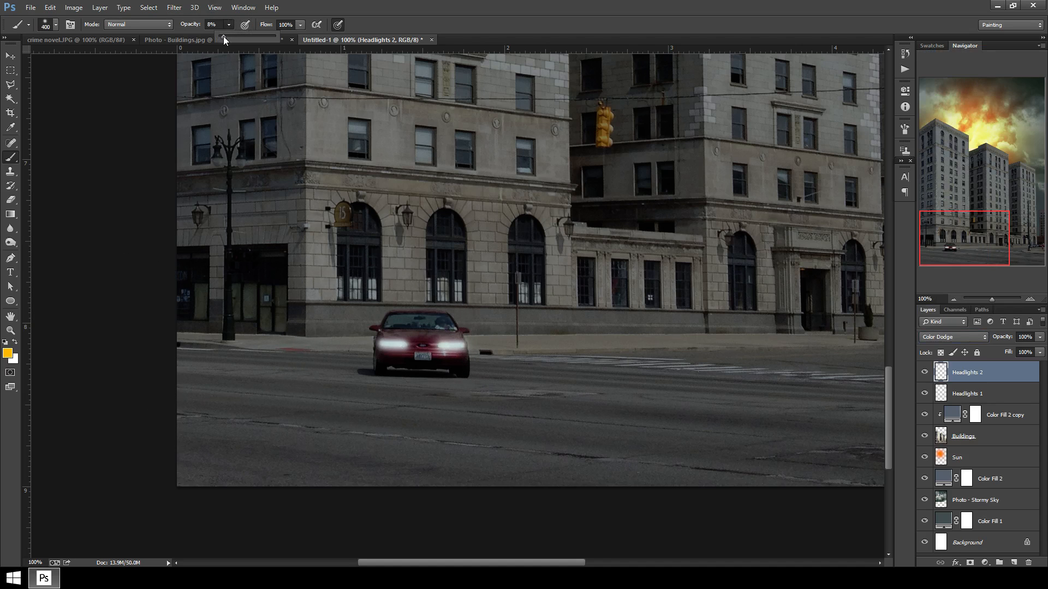
Paint a soft orange glow around the red car's front with a smaller brush at 9% opacity.
click(33, 232)
key(bracketleft)
key(bracketleft)
key(bracketleft)
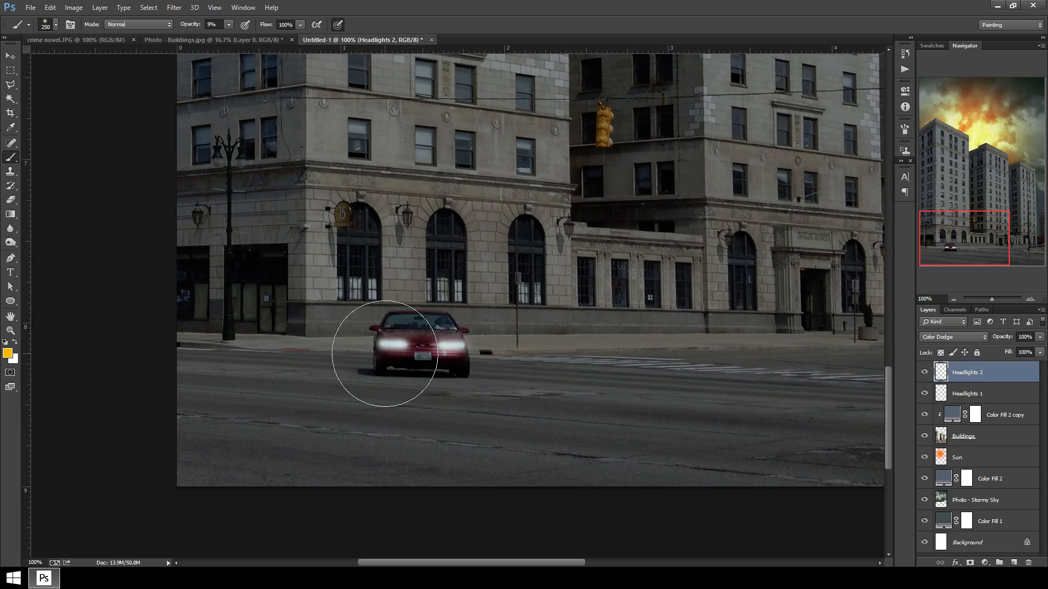
click(390, 347)
click(390, 347)
click(391, 347)
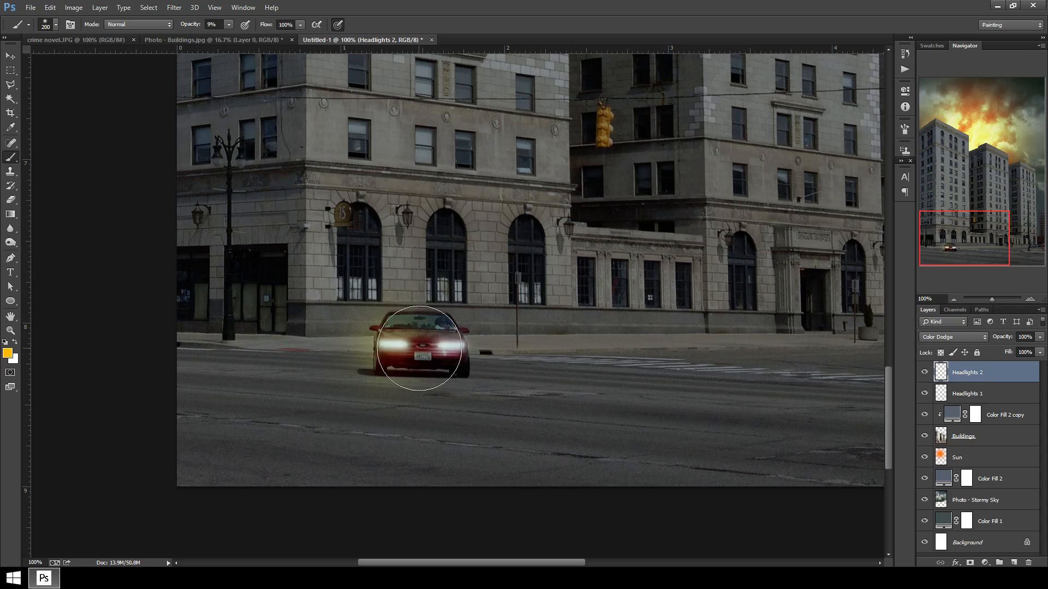
click(456, 350)
click(455, 352)
click(417, 360)
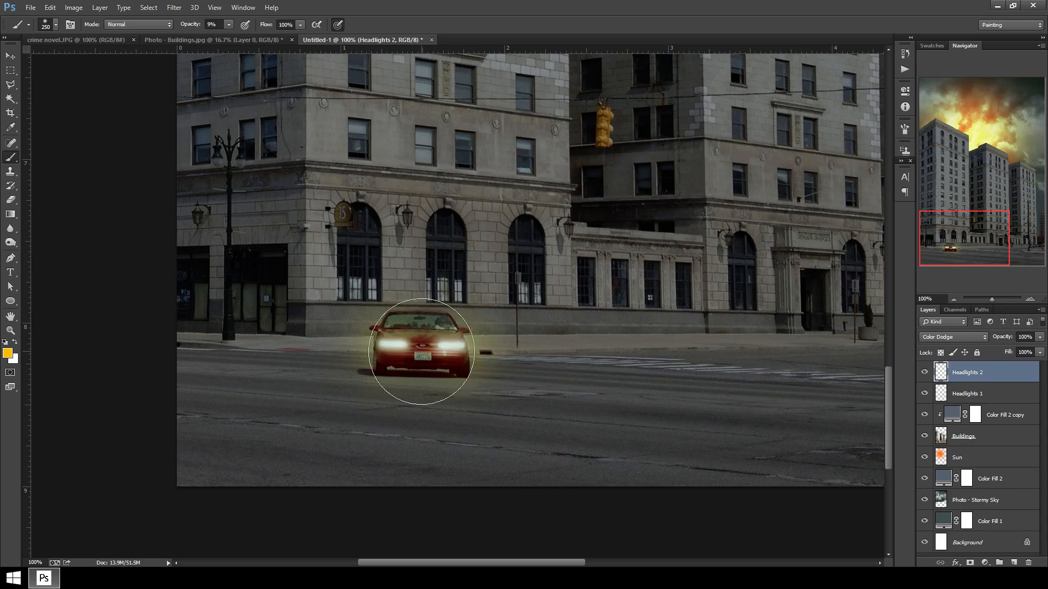
Enlarge the brush in stages and paint a wider glow spreading around the car and onto the road.
key(bracketright)
key(bracketright)
key(bracketright)
click(374, 362)
click(482, 354)
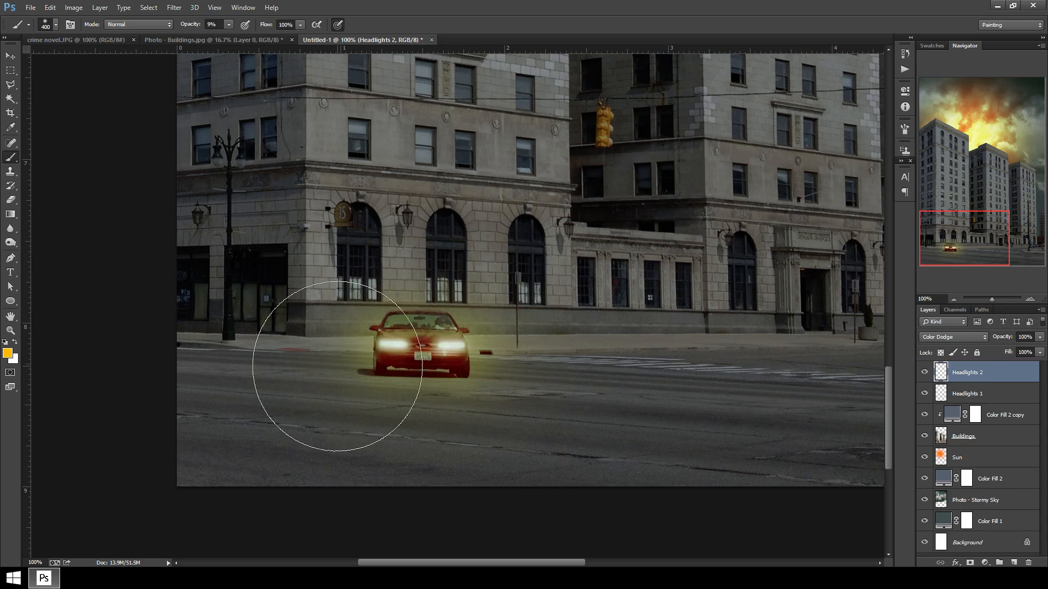
key(bracketright)
key(bracketright)
click(339, 359)
click(525, 363)
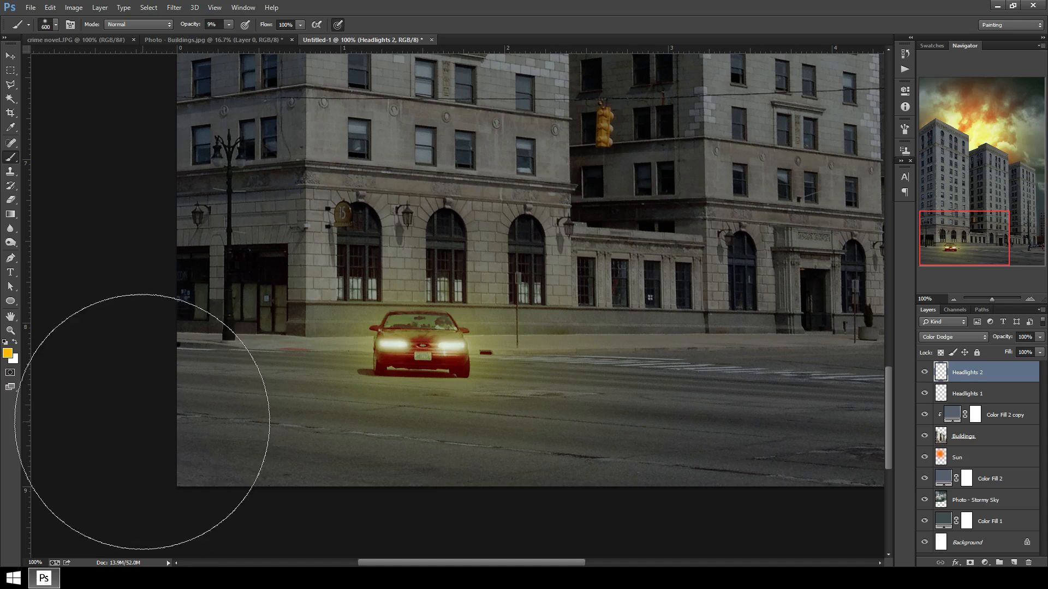
Zoom out and back in to review the glow on the whole cover, and compare it with the City of Men reference.
key(ctrl+minus)
key(ctrl+minus)
key(ctrl+minus)
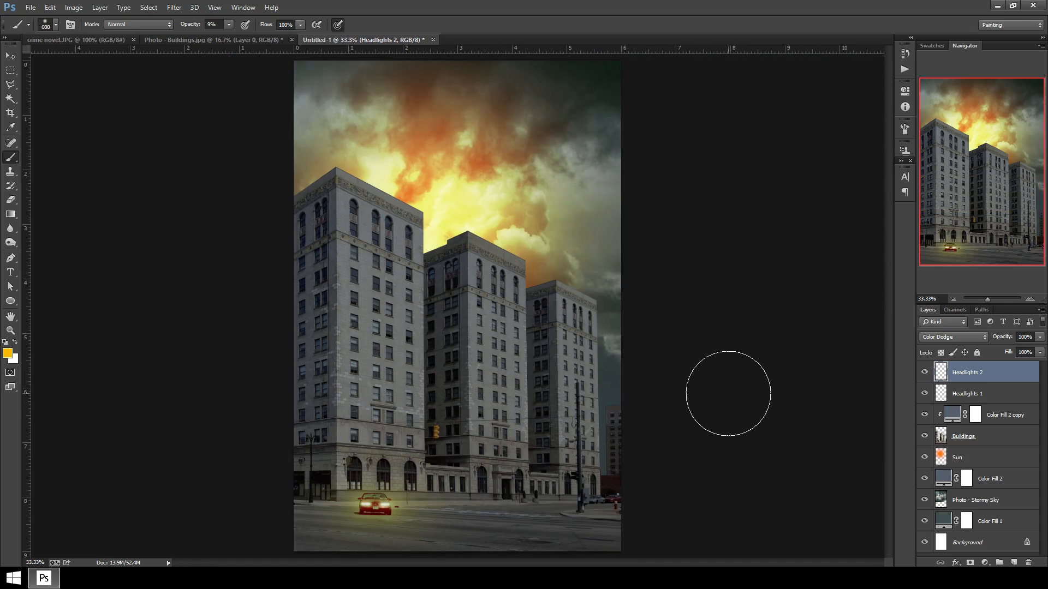
key(ctrl+minus)
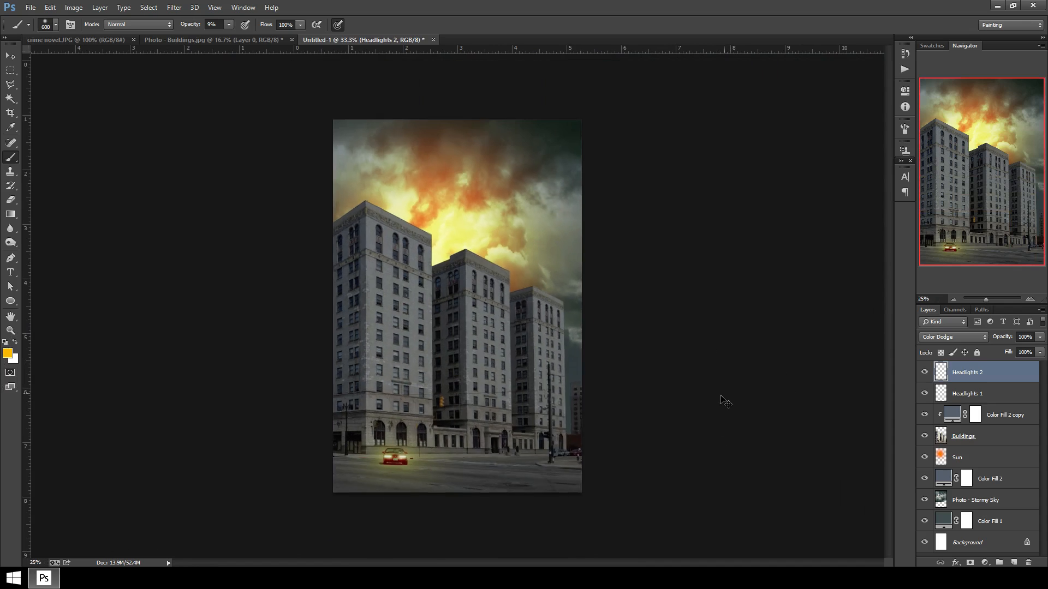
key(ctrl+plus)
key(ctrl+plus)
key(ctrl+plus)
drag(492, 459, 496, 218)
drag(457, 489, 505, 321)
mouse_move(415, 376)
mouse_down()
mouse_move(467, 375)
mouse_move(473, 388)
mouse_move(458, 407)
mouse_move(451, 400)
mouse_up()
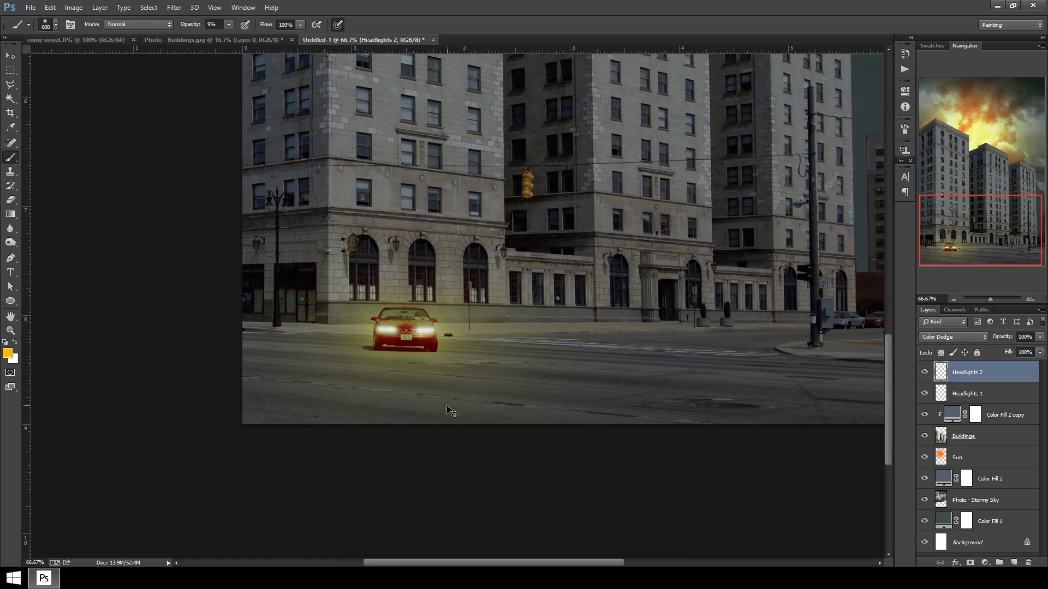
key(ctrl+minus)
key(ctrl+plus)
key(ctrl+plus)
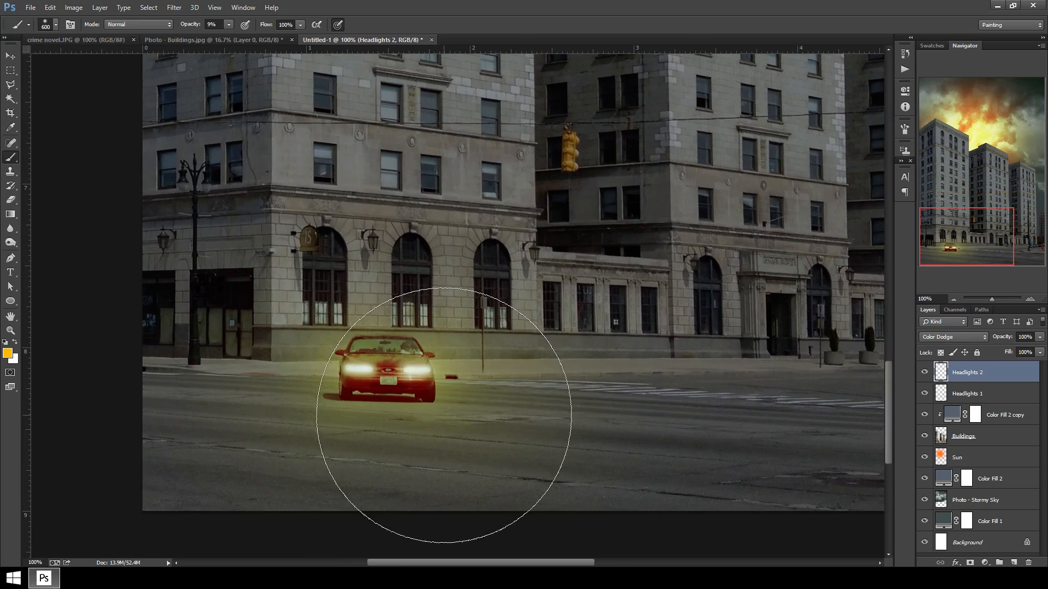
key(ctrl+minus)
key(i)
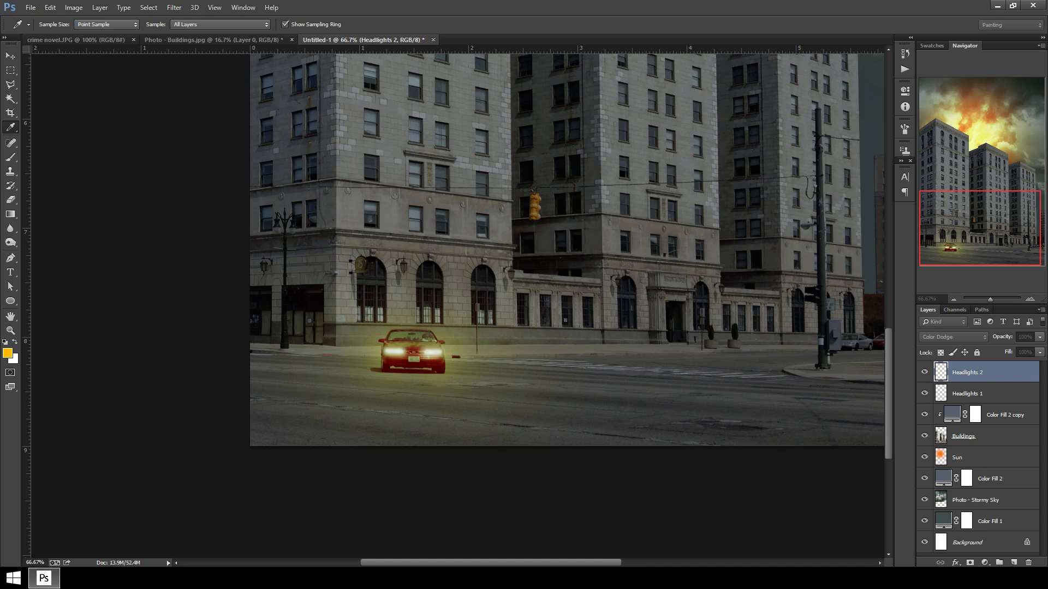
key(b)
click(80, 39)
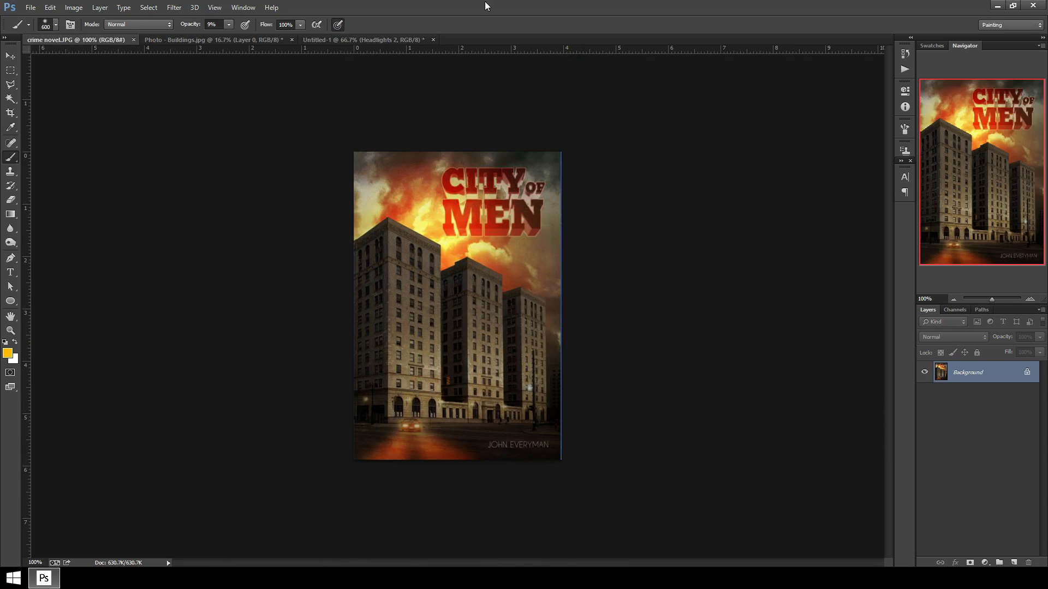
click(329, 40)
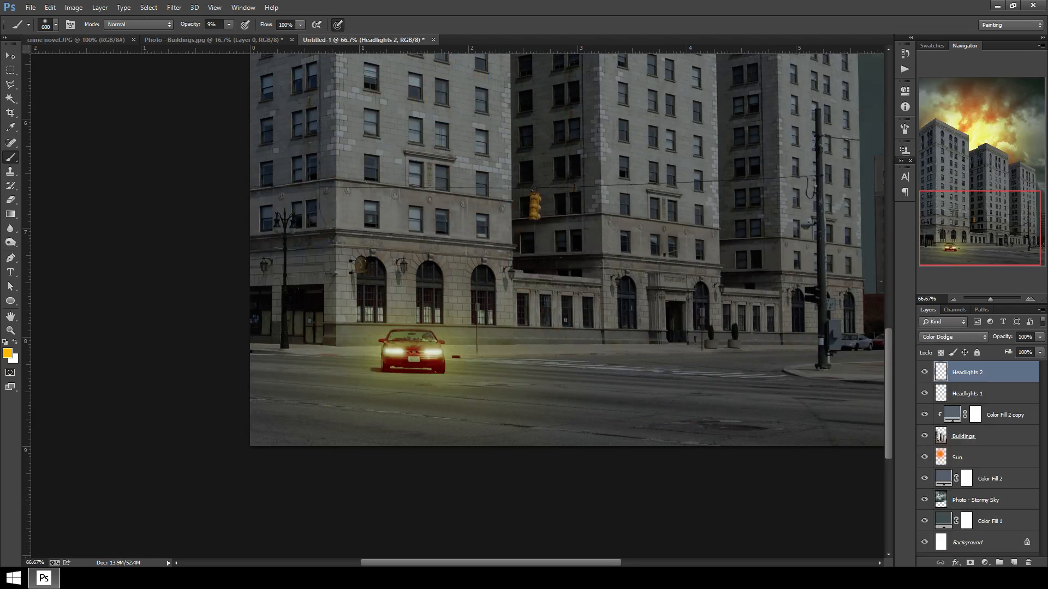
Add a new layer on top and name it Headlights 3.
click(1015, 563)
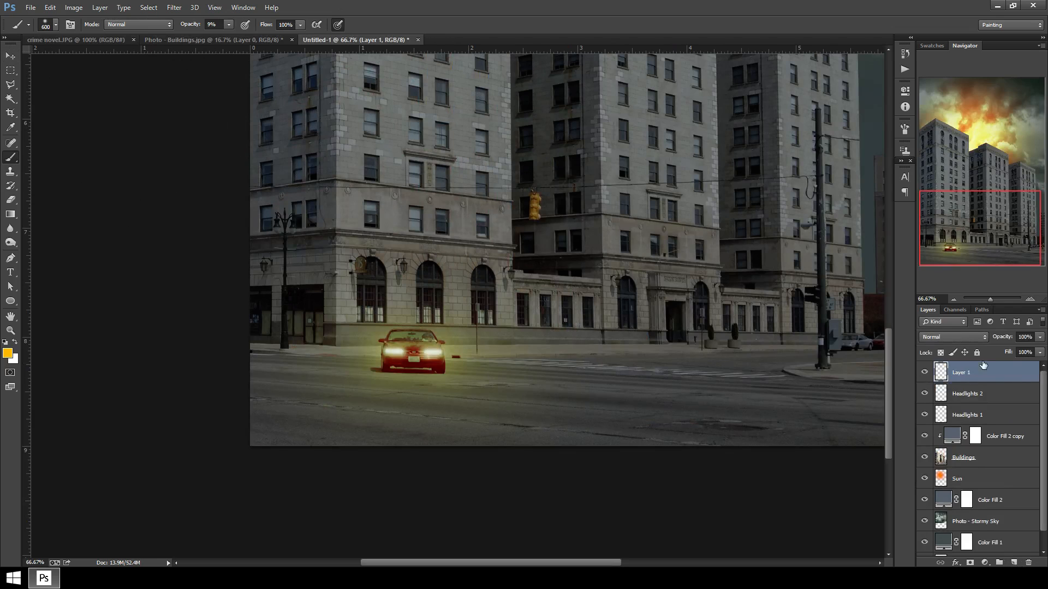
double_click(962, 372)
text(Headlights 2)
key(BackSpace)
text(3)
key(Return)
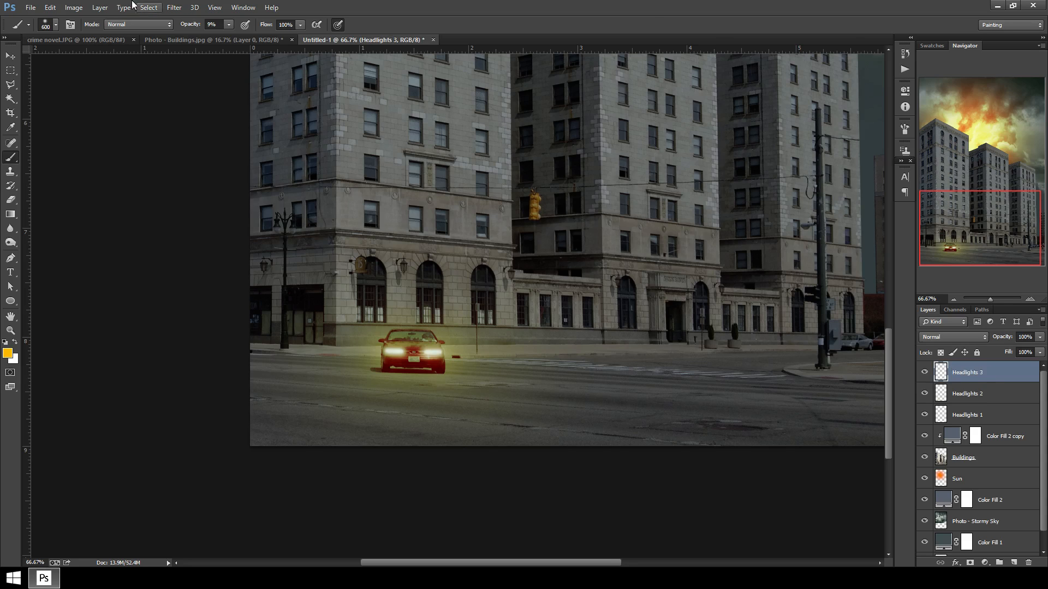
Draw a polygonal lasso selection of two headlight beams widening from the car to the bottom edge.
click(16, 87)
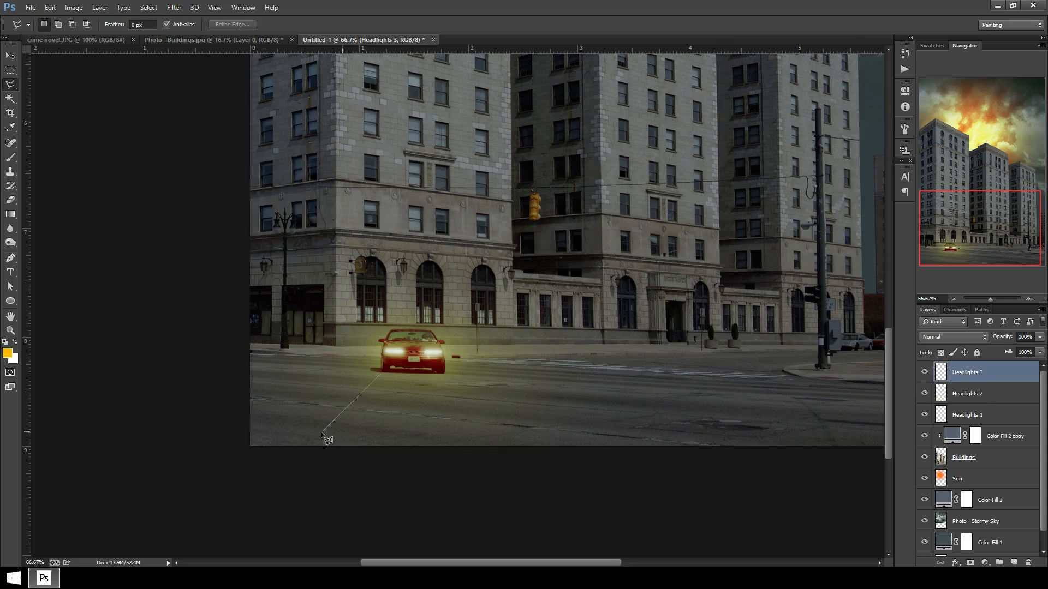
click(269, 451)
click(417, 375)
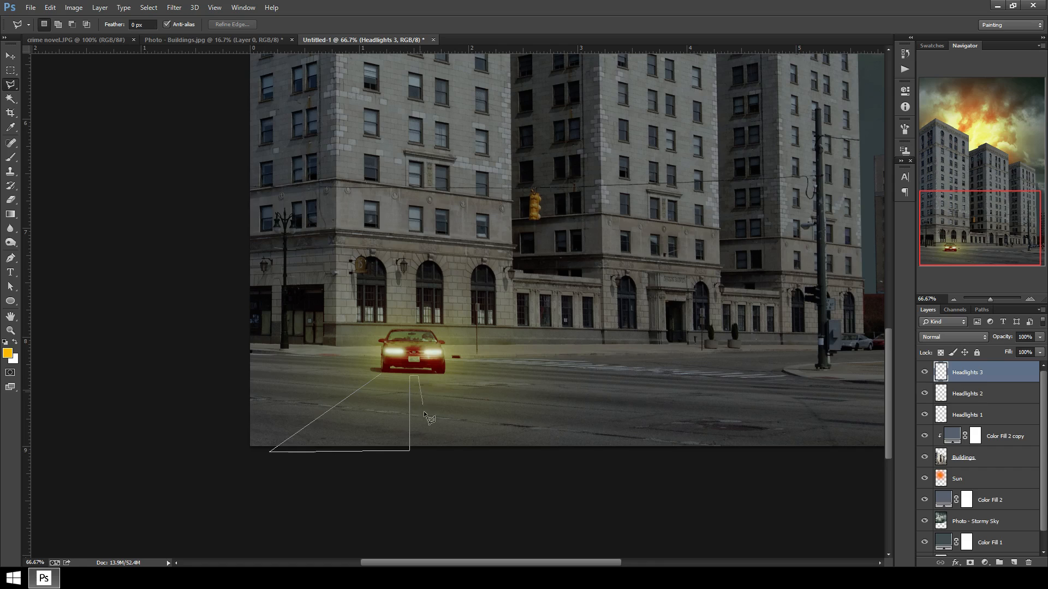
click(425, 449)
click(381, 373)
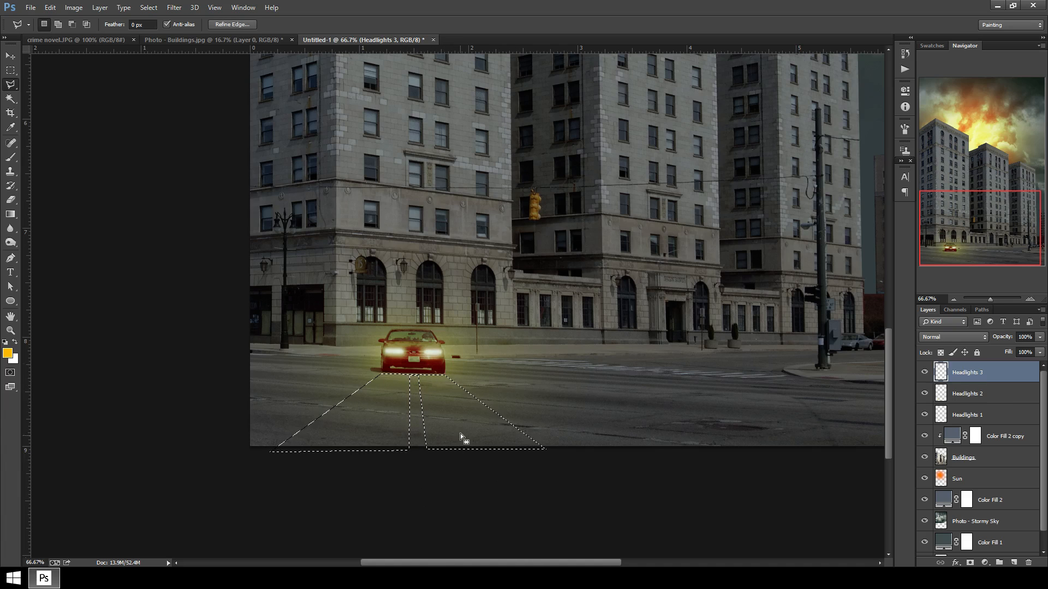
Paint the beam selection solid orange with a 100% opacity brush, then deselect.
key(b)
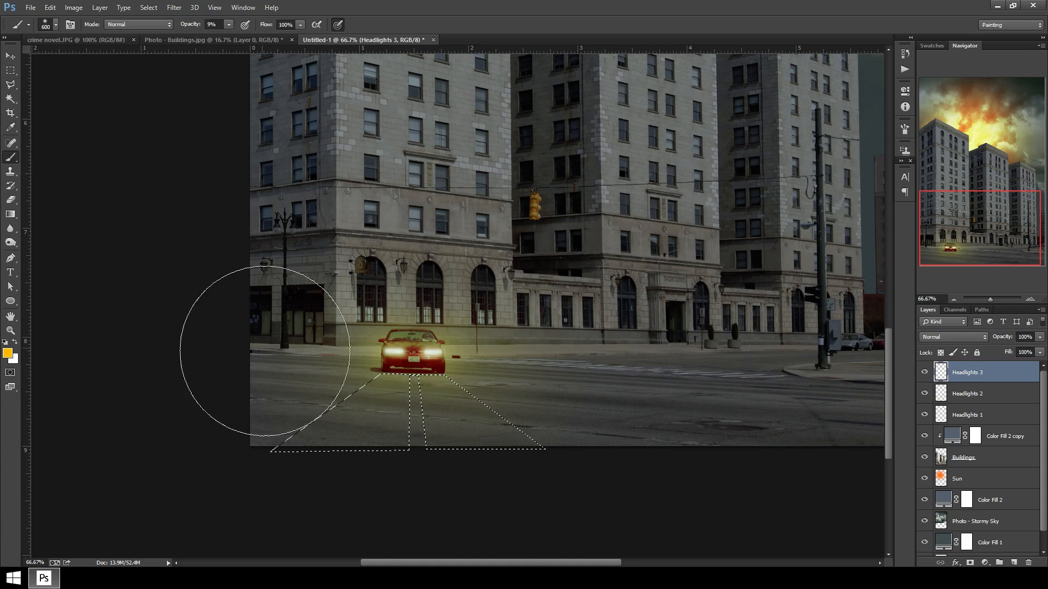
key(0)
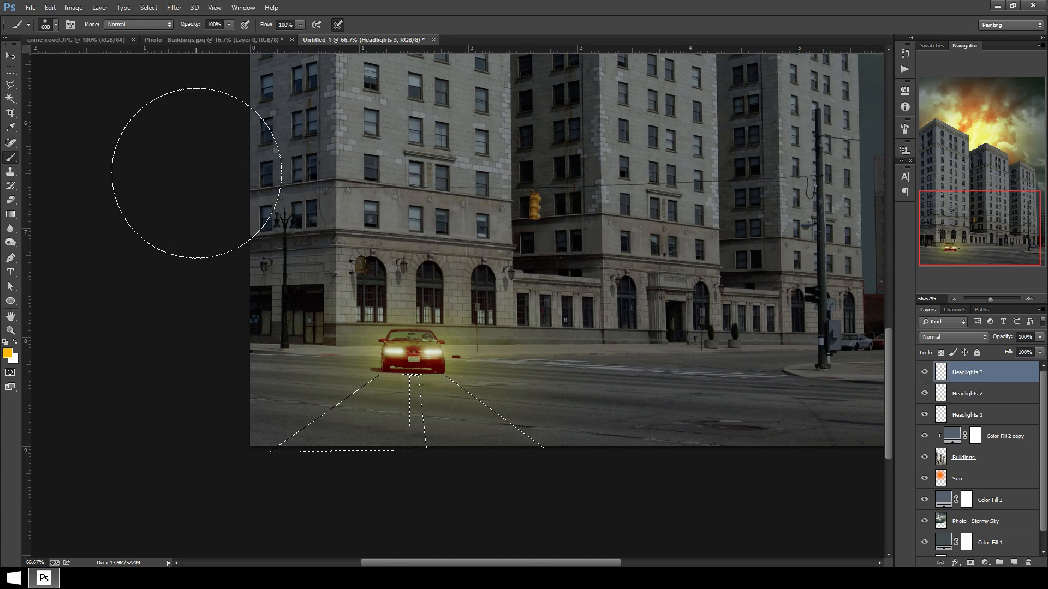
key(bracketleft)
key(bracketleft)
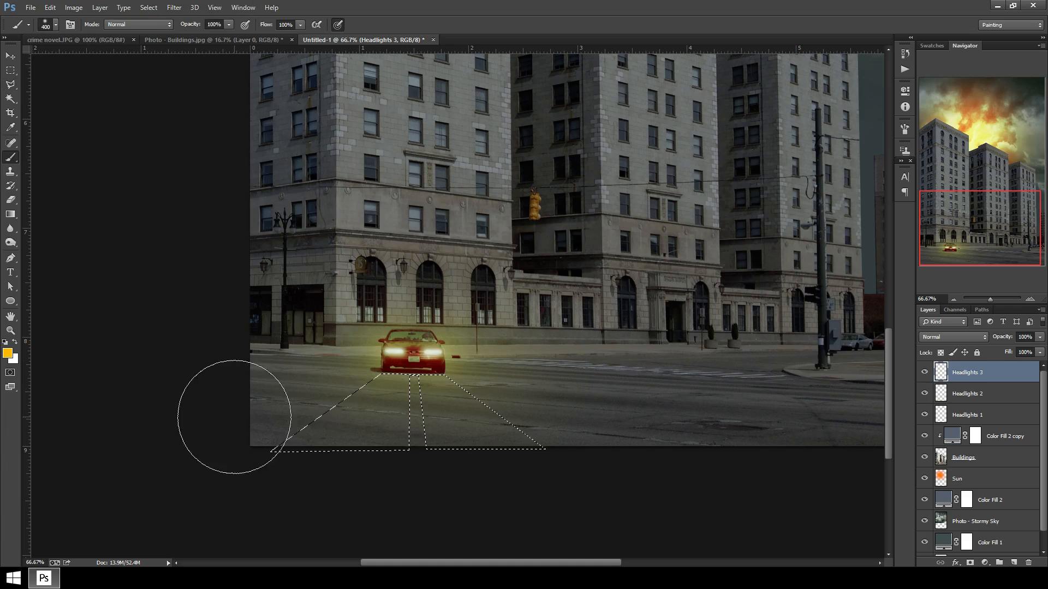
drag(234, 417, 382, 444)
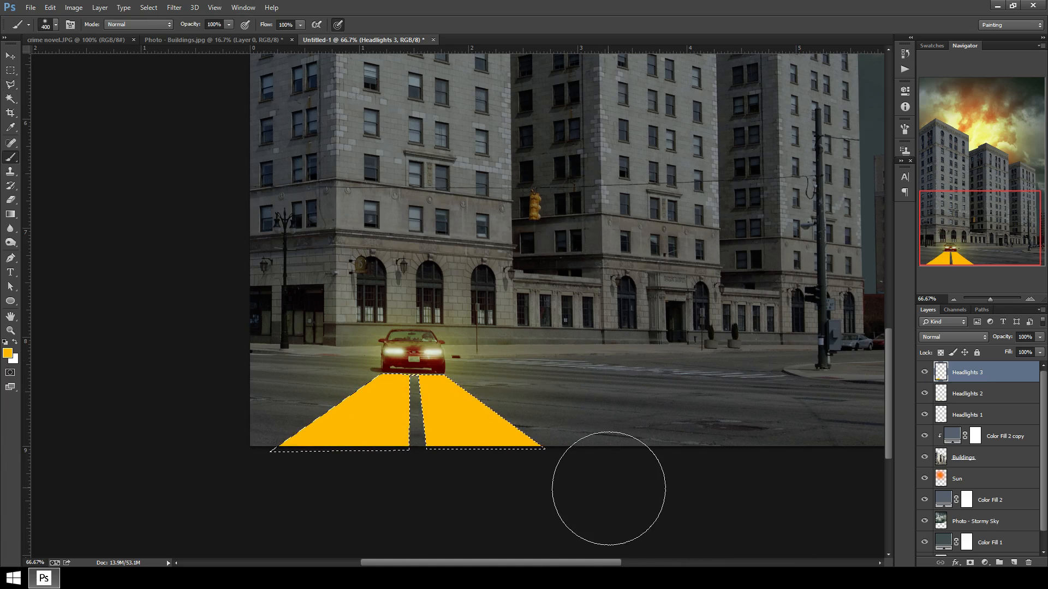
key(ctrl+d)
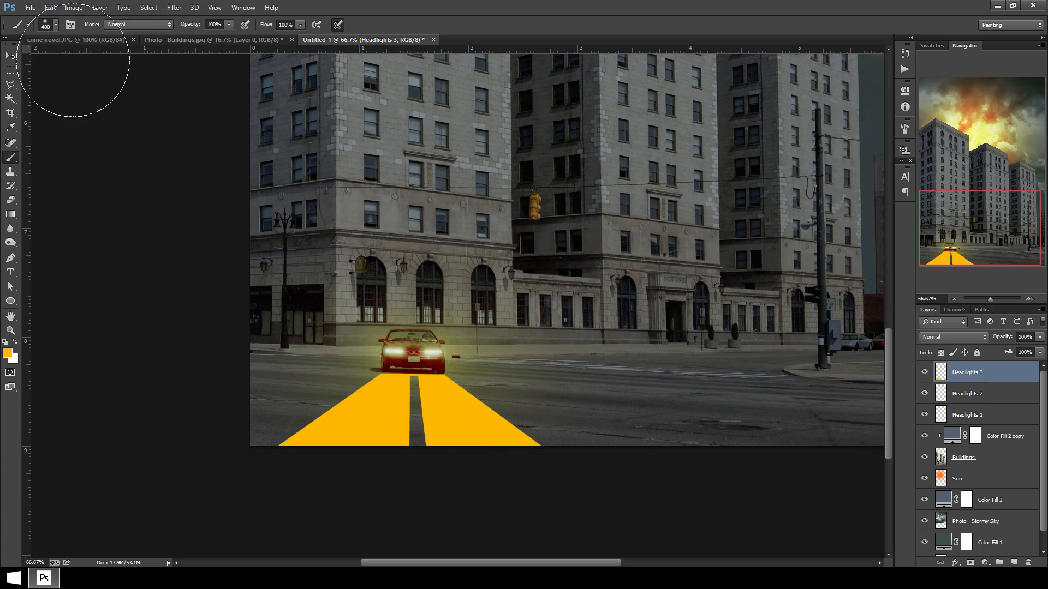
Try Screen, Linear Dodge (Add) and Color Dodge blend modes on Headlights 3, settling on Screen.
click(10, 56)
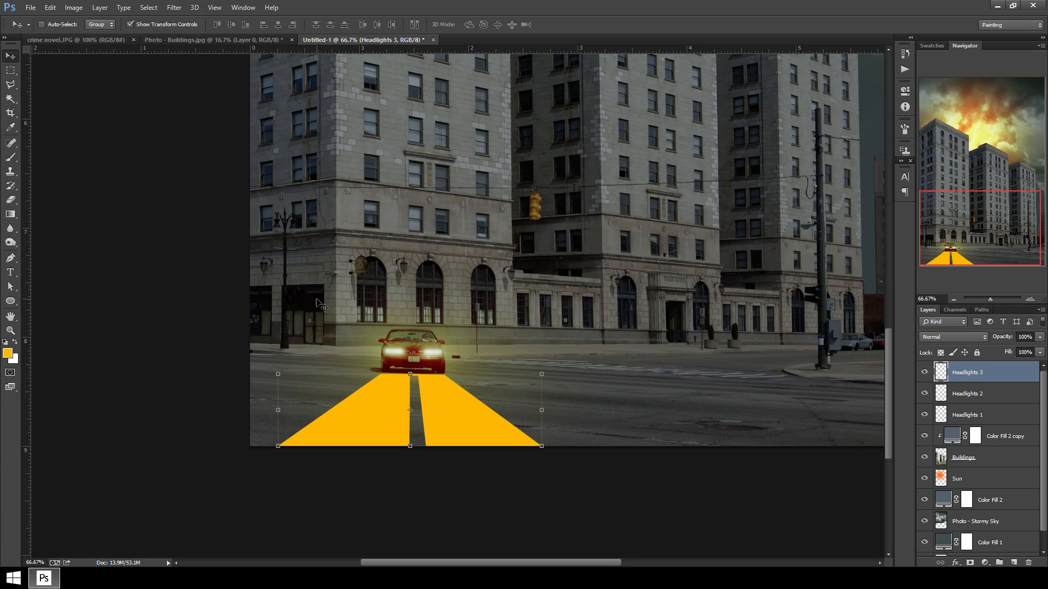
click(953, 337)
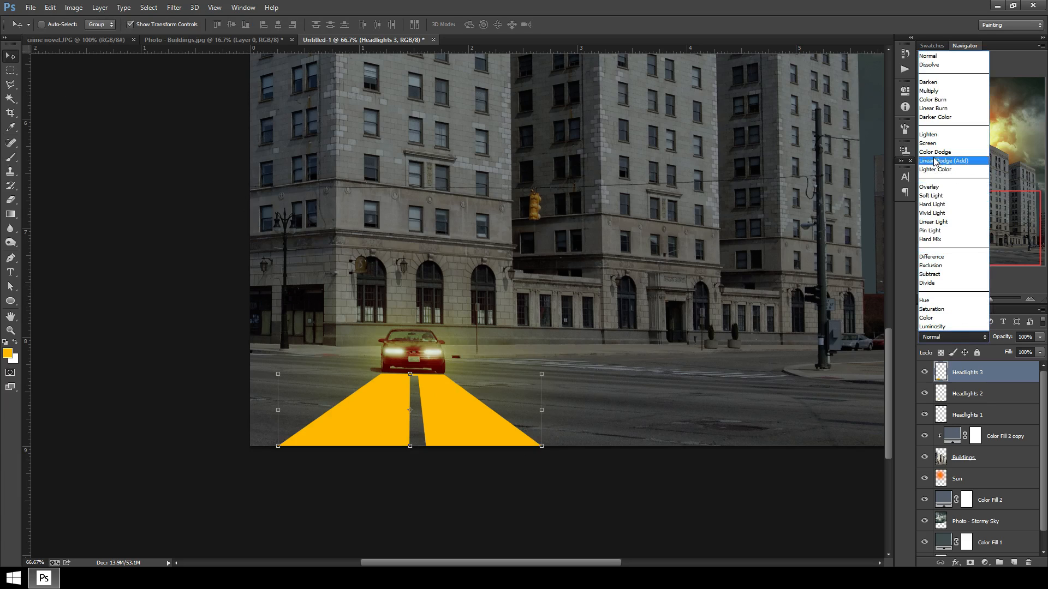
click(933, 145)
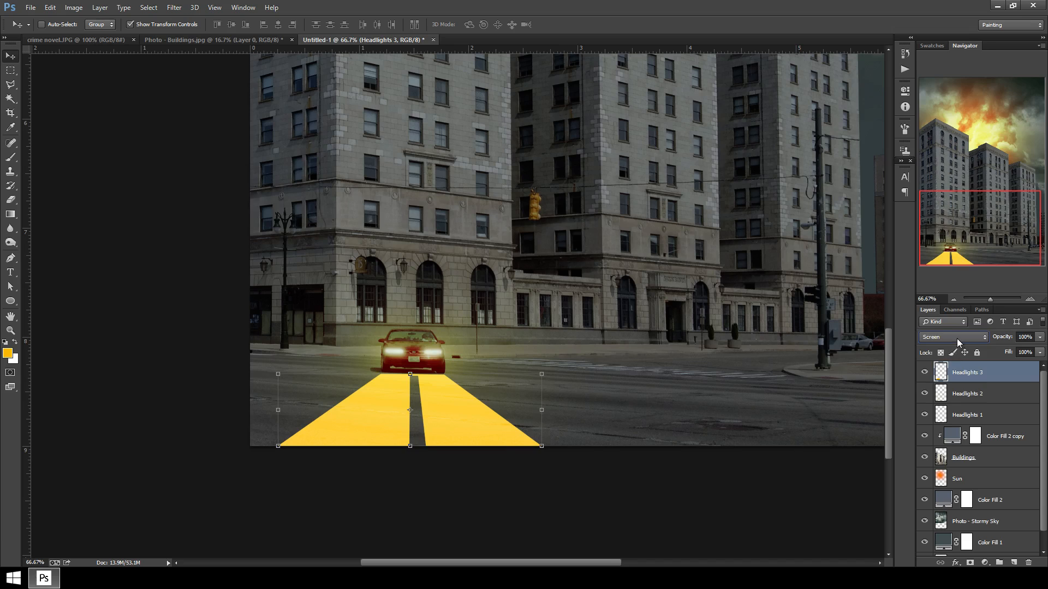
click(952, 337)
click(937, 161)
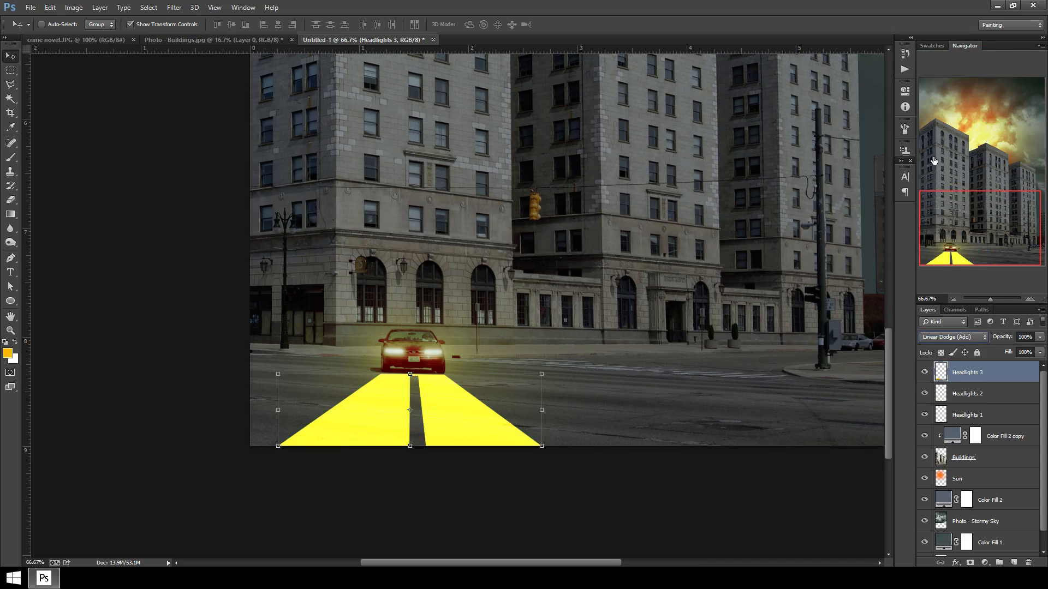
click(952, 336)
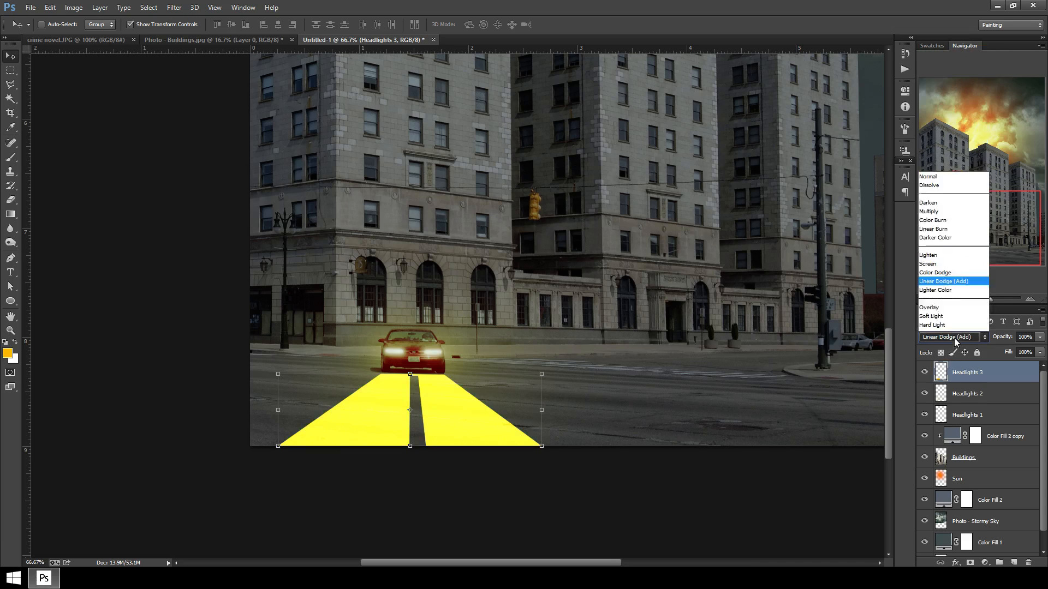
click(944, 158)
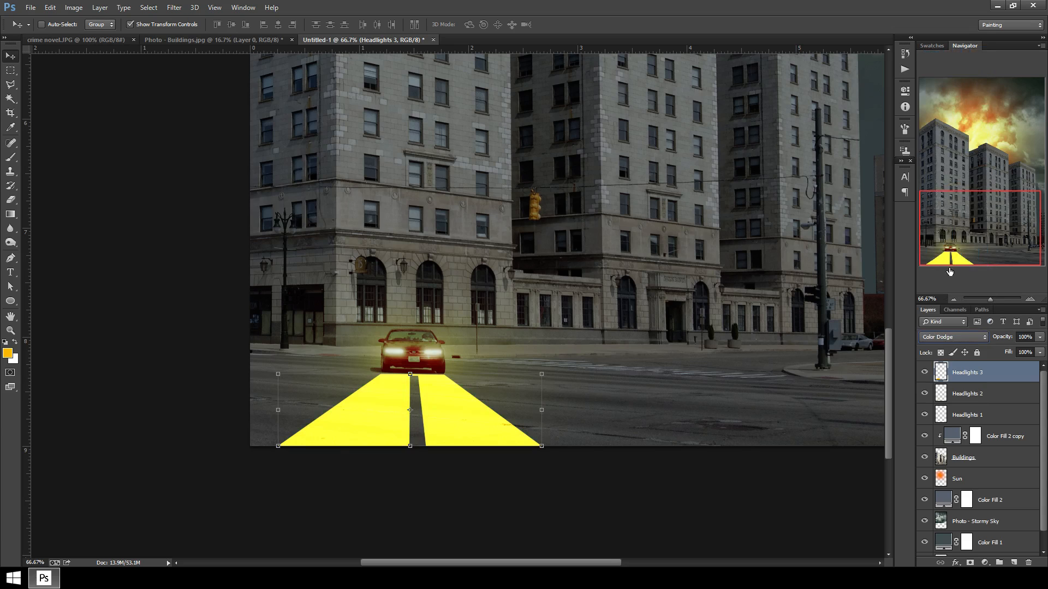
click(960, 337)
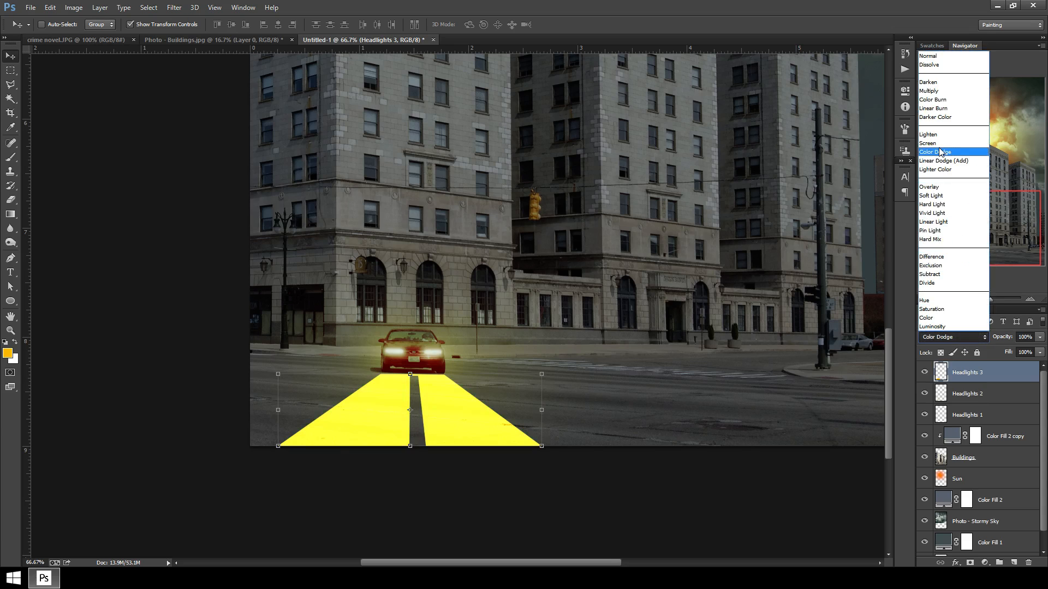
click(940, 146)
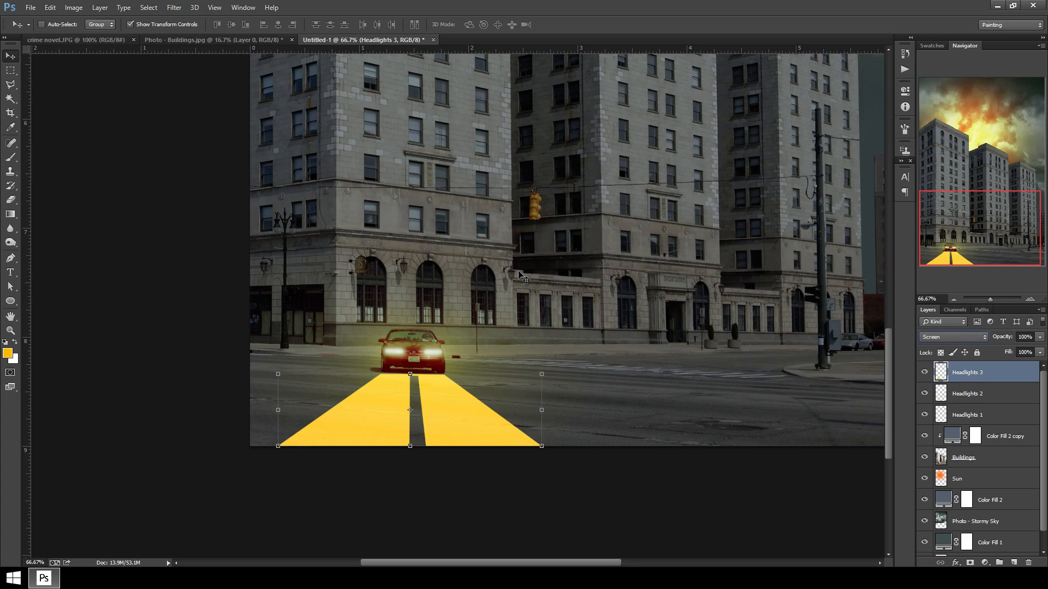
Apply a Gaussian Blur of about 26 pixels to the headlight beams on Headlights 3.
click(173, 8)
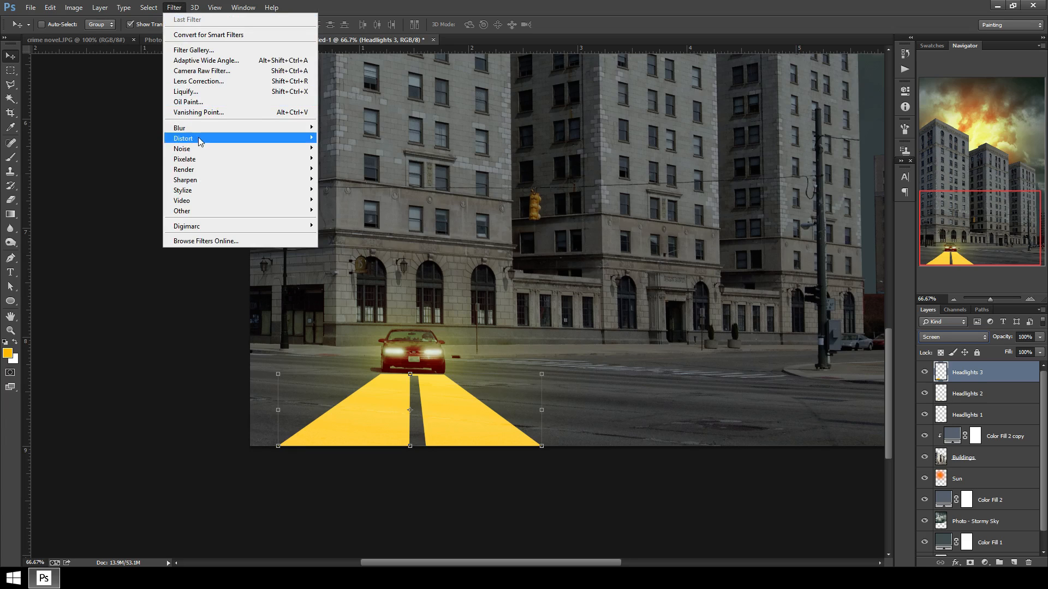
mouse_move(202, 131)
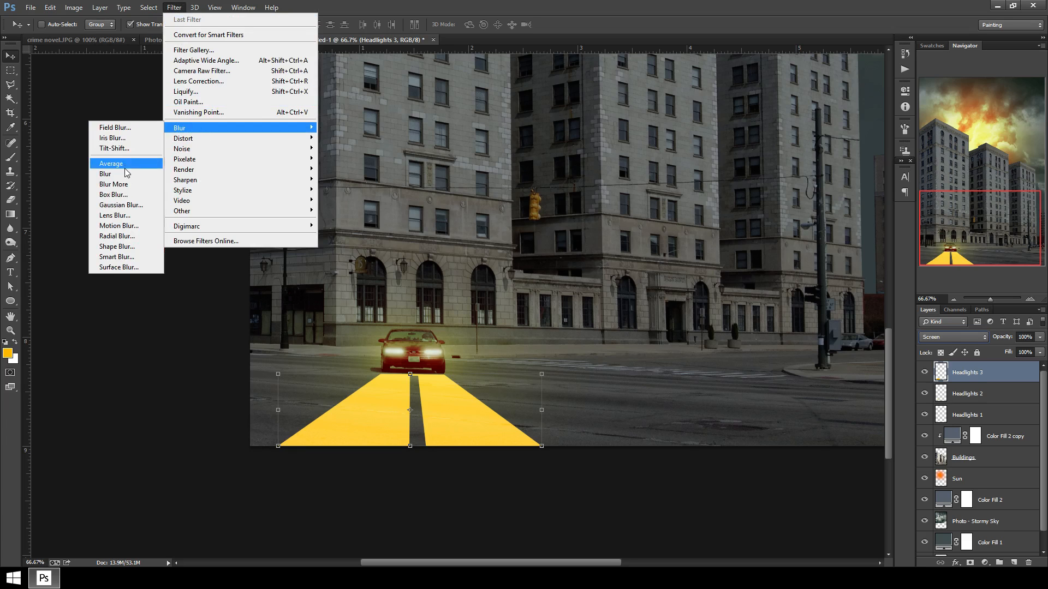
click(121, 205)
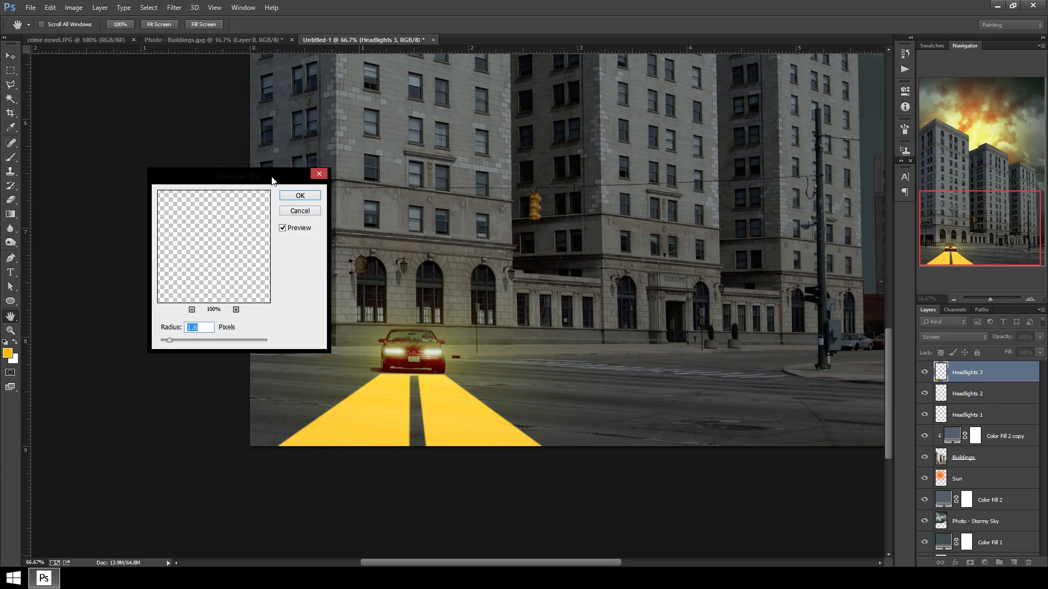
drag(272, 181, 782, 184)
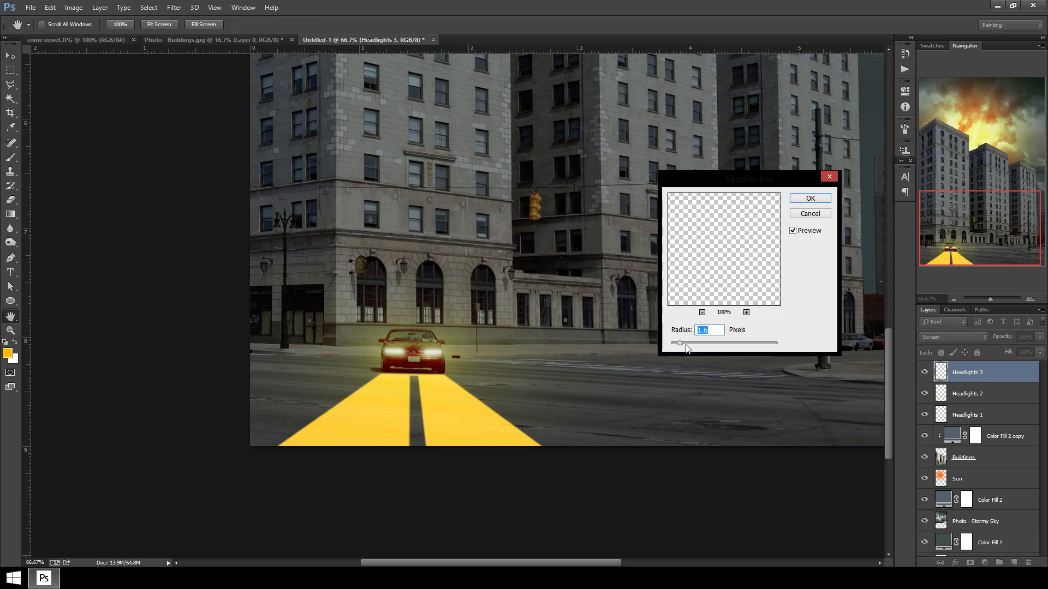
drag(682, 348, 720, 346)
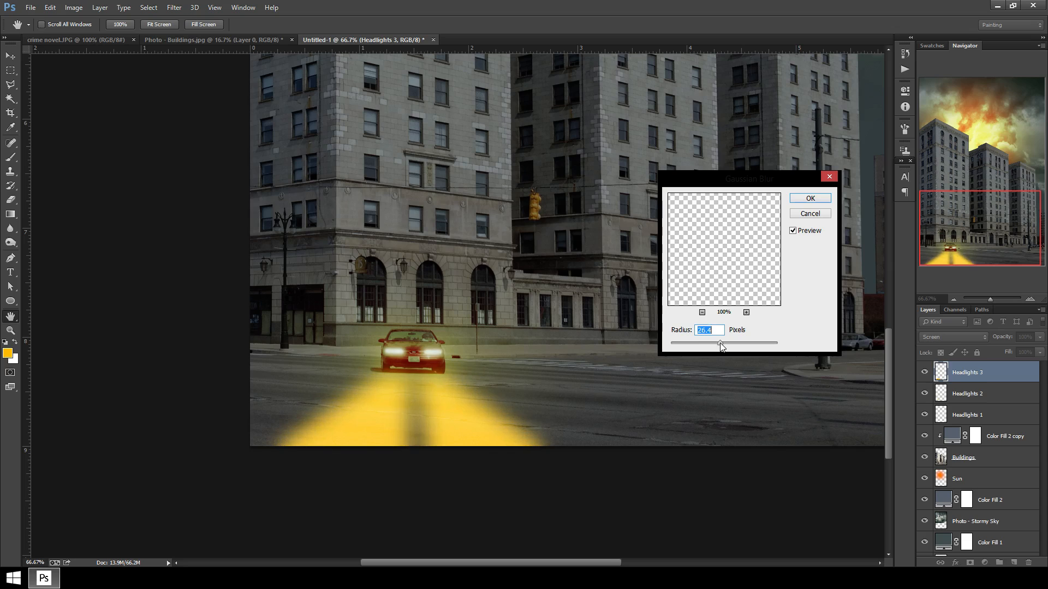
drag(720, 342, 717, 342)
click(803, 199)
key(v)
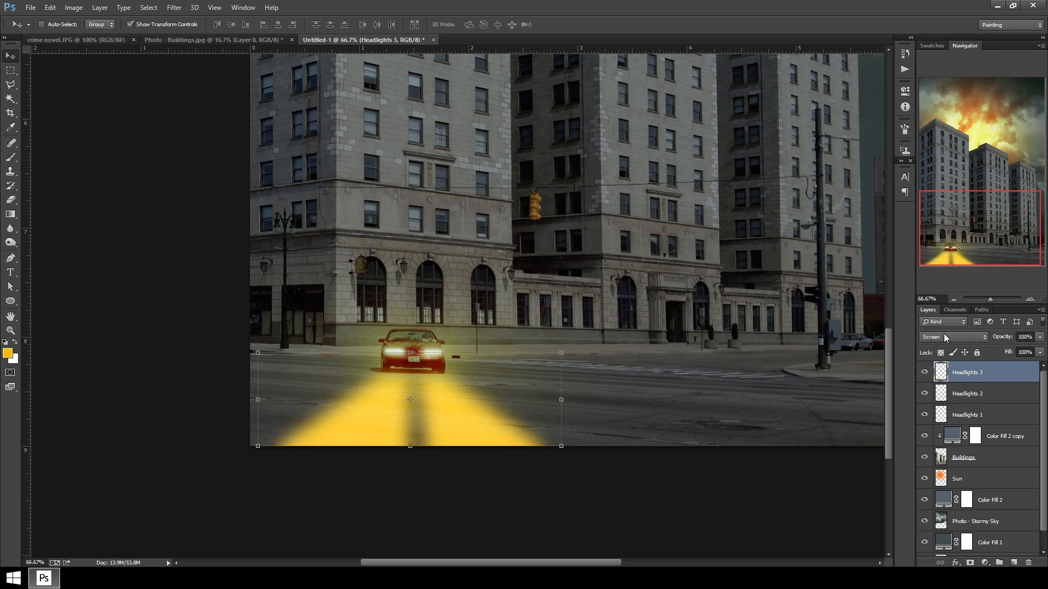
Try the Color Dodge blend mode on Headlights 3, then set it back to Screen.
click(945, 337)
click(953, 177)
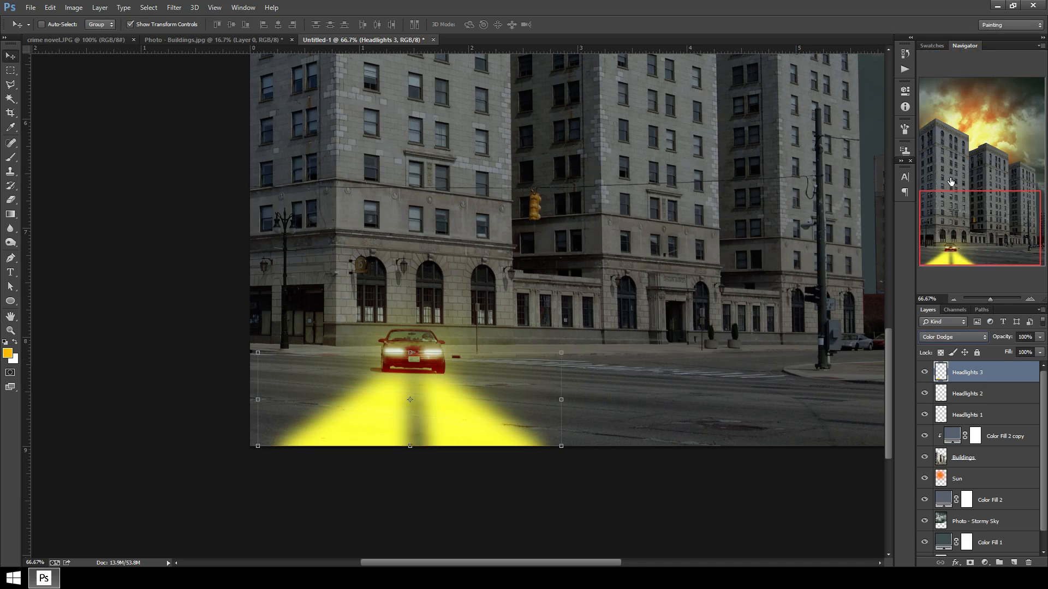
click(970, 339)
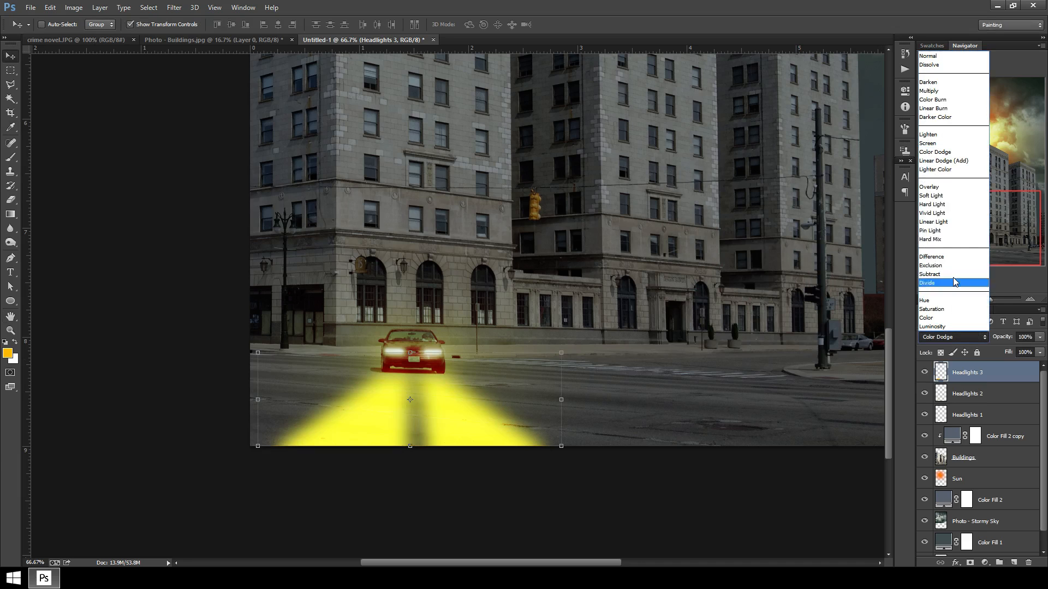
click(967, 145)
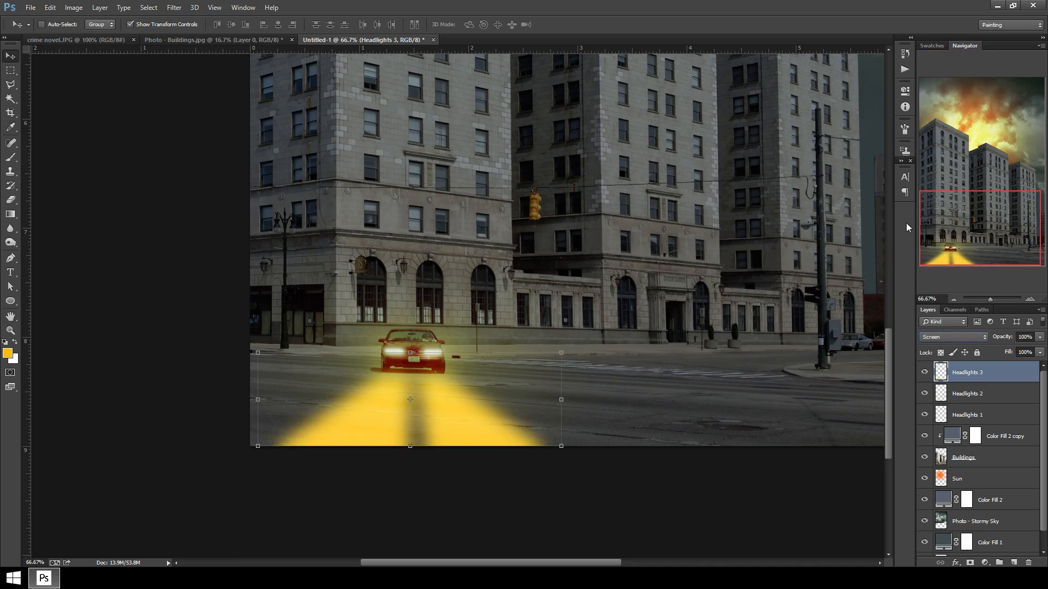
Fade the headlight beams by erasing over them with a large soft eraser at 28% opacity.
key(ctrl+minus)
key(ctrl+minus)
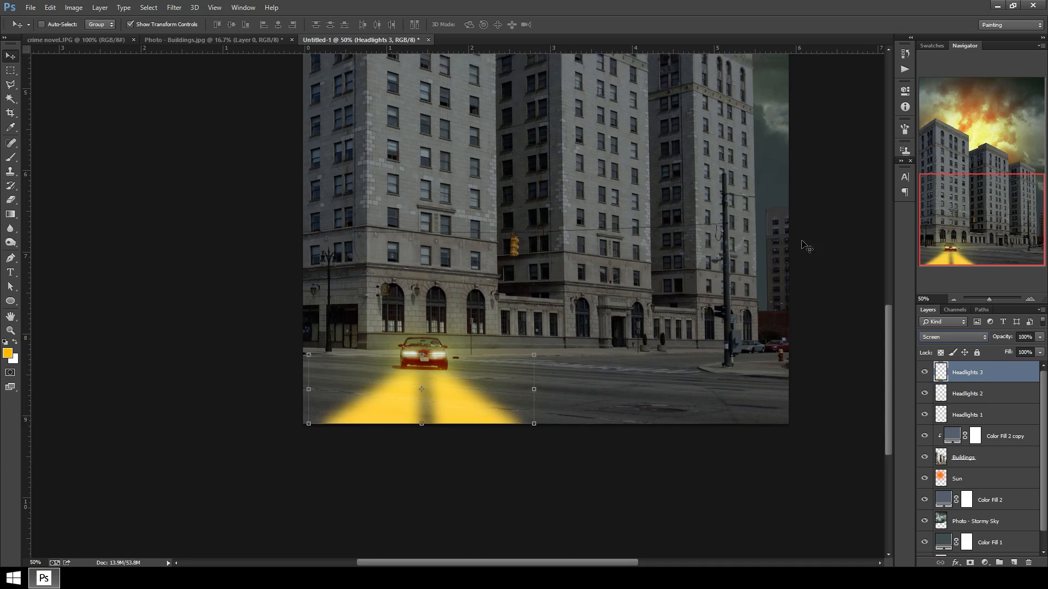
key(ctrl+minus)
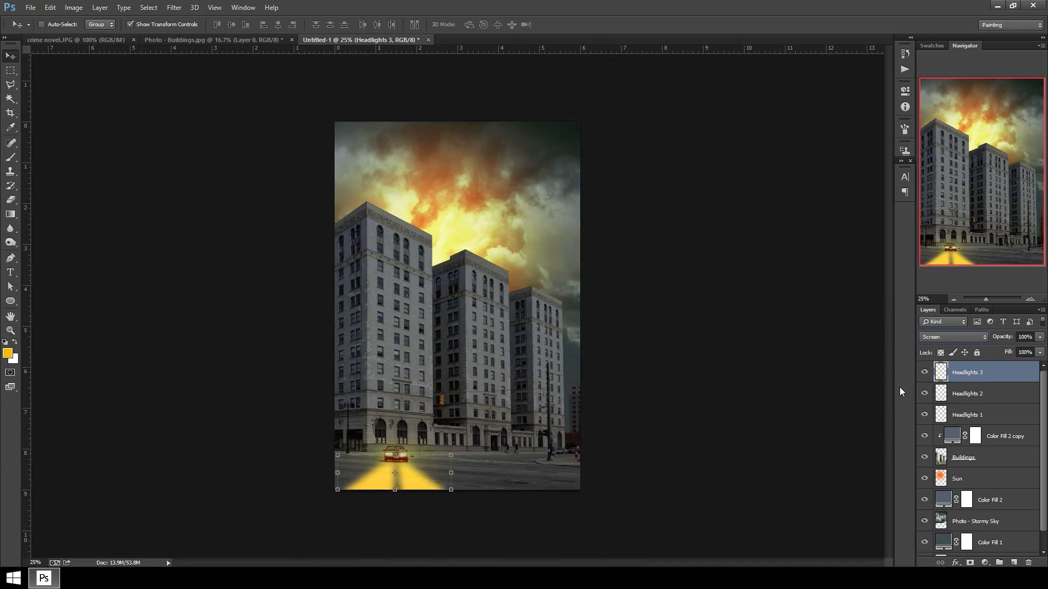
click(1040, 337)
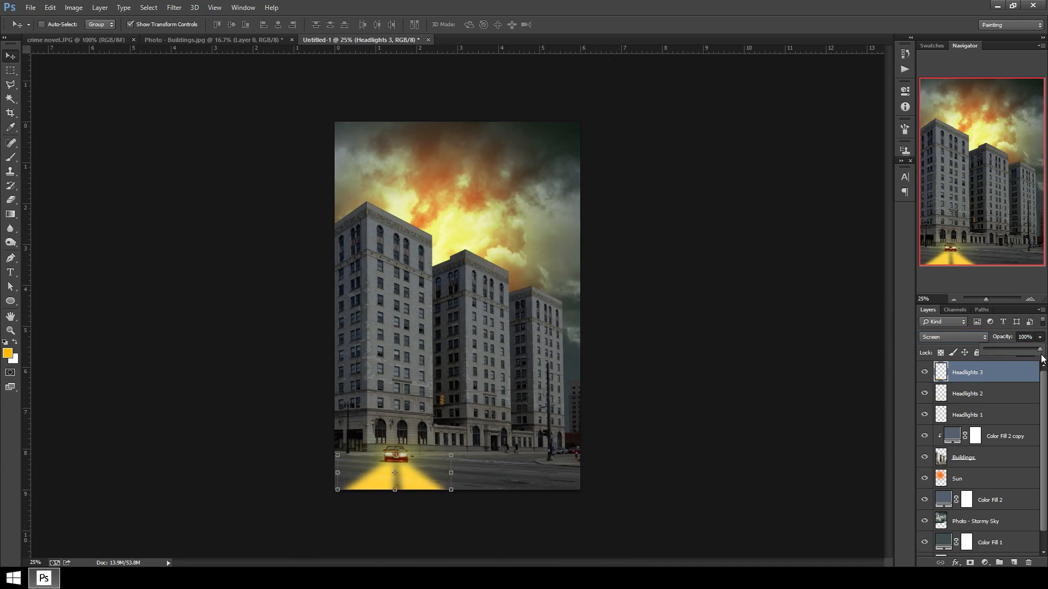
mouse_move(1025, 351)
mouse_down()
mouse_move(1017, 351)
mouse_move(1042, 351)
mouse_up()
click(11, 199)
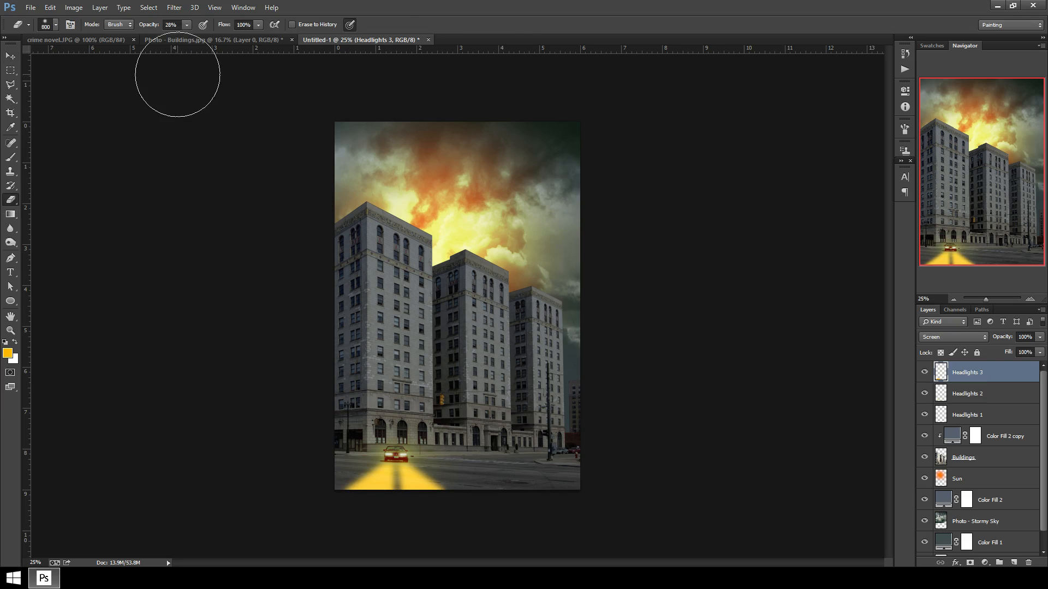
key(ctrl+plus)
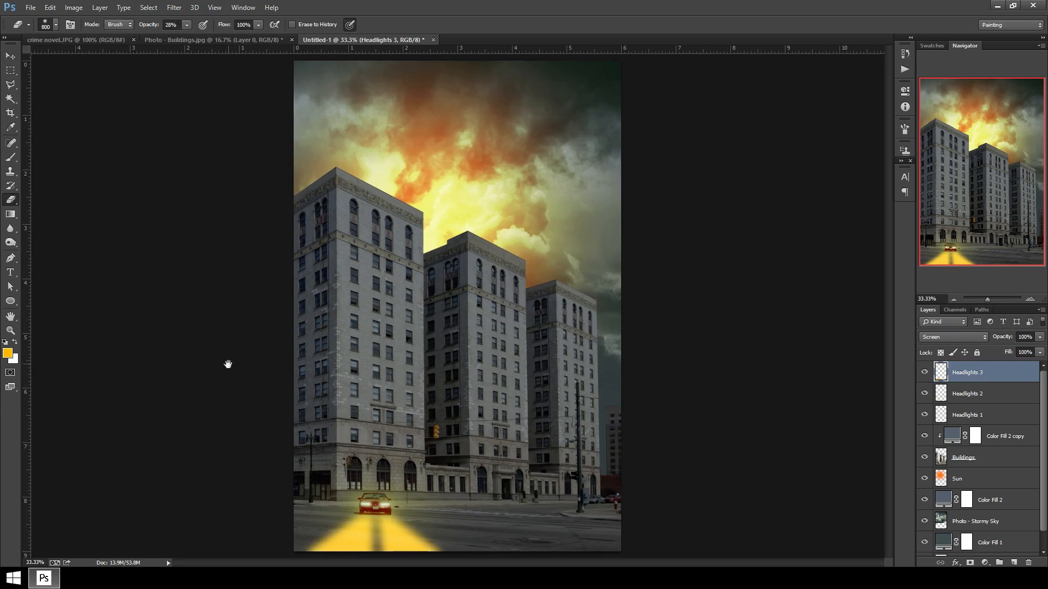
key(ctrl+plus)
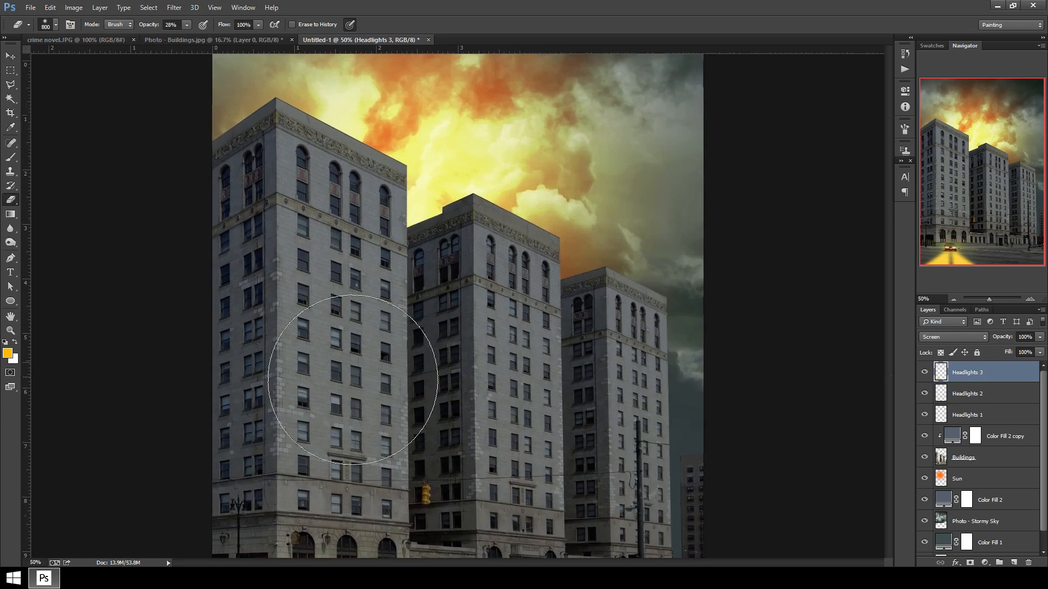
mouse_move(444, 444)
mouse_down()
mouse_move(448, 199)
mouse_move(478, 122)
mouse_up()
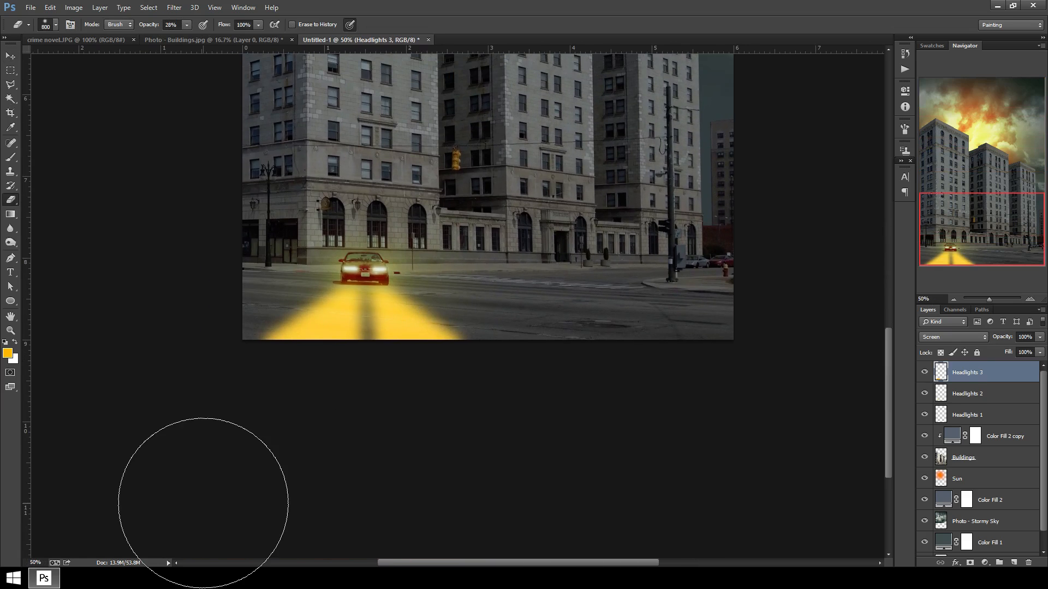
key(bracketright)
key(bracketright)
mouse_move(240, 400)
mouse_down()
mouse_move(272, 416)
mouse_move(632, 414)
mouse_up()
mouse_move(529, 406)
mouse_down()
mouse_move(456, 433)
mouse_move(529, 414)
mouse_move(571, 442)
mouse_move(330, 458)
mouse_move(315, 440)
mouse_move(129, 393)
mouse_move(145, 349)
mouse_move(205, 381)
mouse_move(178, 358)
mouse_move(174, 321)
mouse_move(192, 252)
mouse_move(144, 324)
mouse_move(533, 363)
mouse_move(538, 374)
mouse_move(529, 346)
mouse_move(382, 453)
mouse_up()
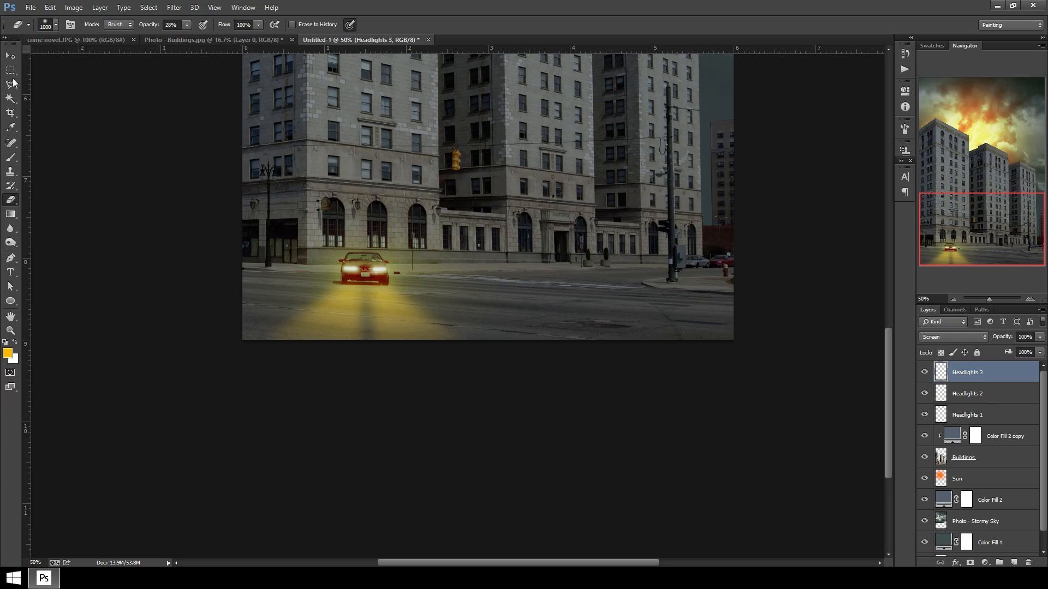
Turn off transform controls, add a new layer on top and name it Street Light 1.
click(9, 57)
key(ctrl+minus)
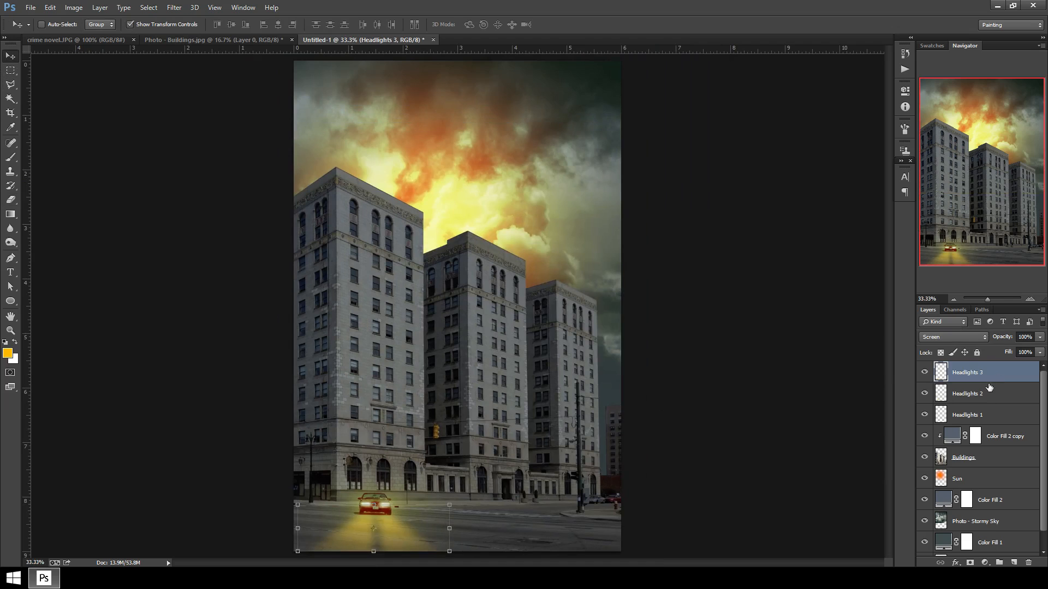
click(129, 24)
click(1014, 563)
double_click(962, 373)
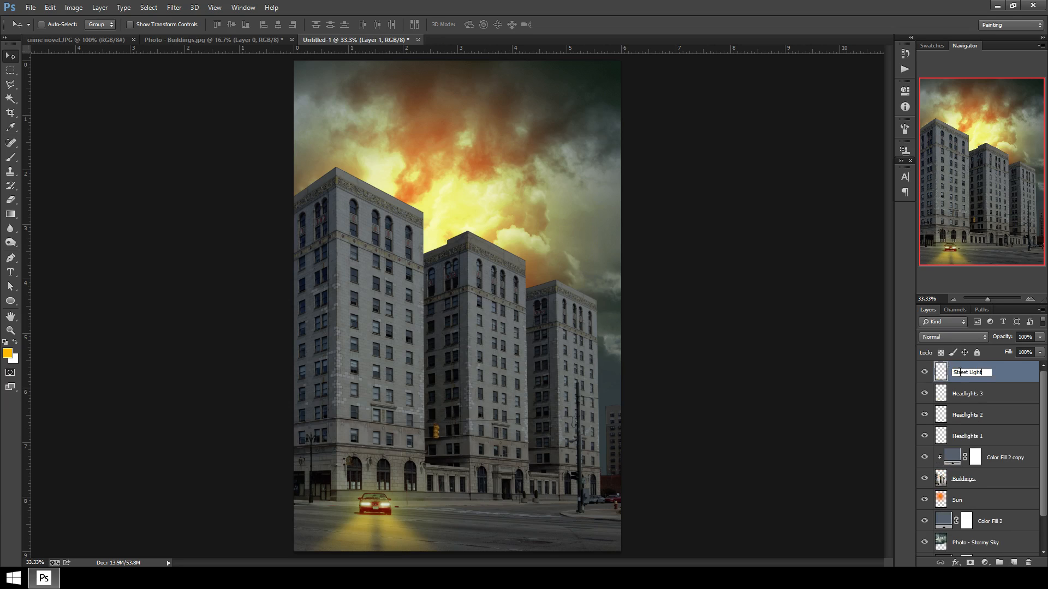
text(Street Light 1)
key(Return)
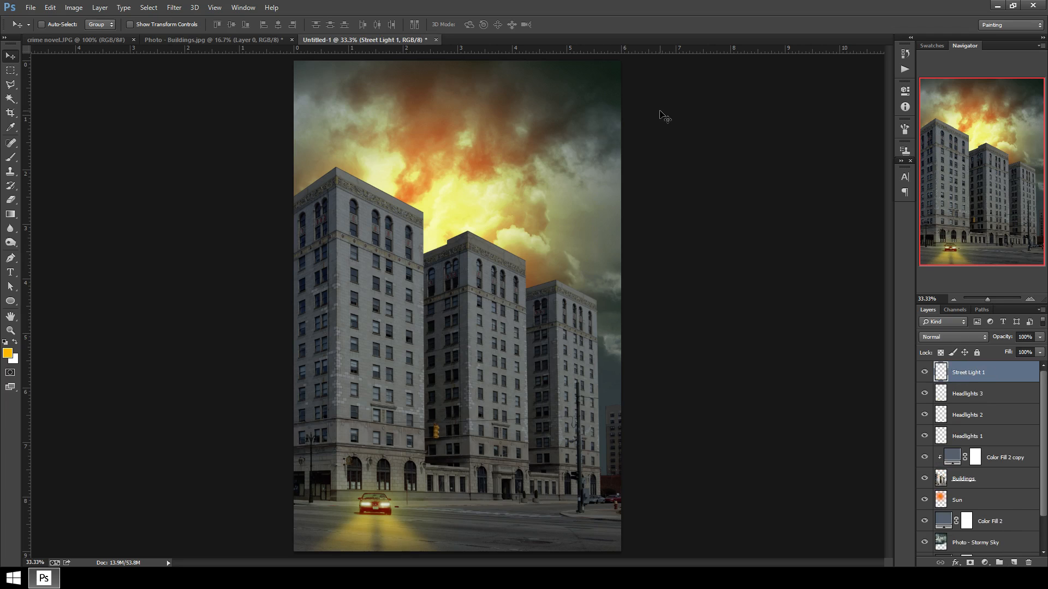
Paint soft white glows with a 20% opacity brush over the two wall lamps near the building corner.
key(ctrl+plus)
key(ctrl+plus)
key(ctrl+plus)
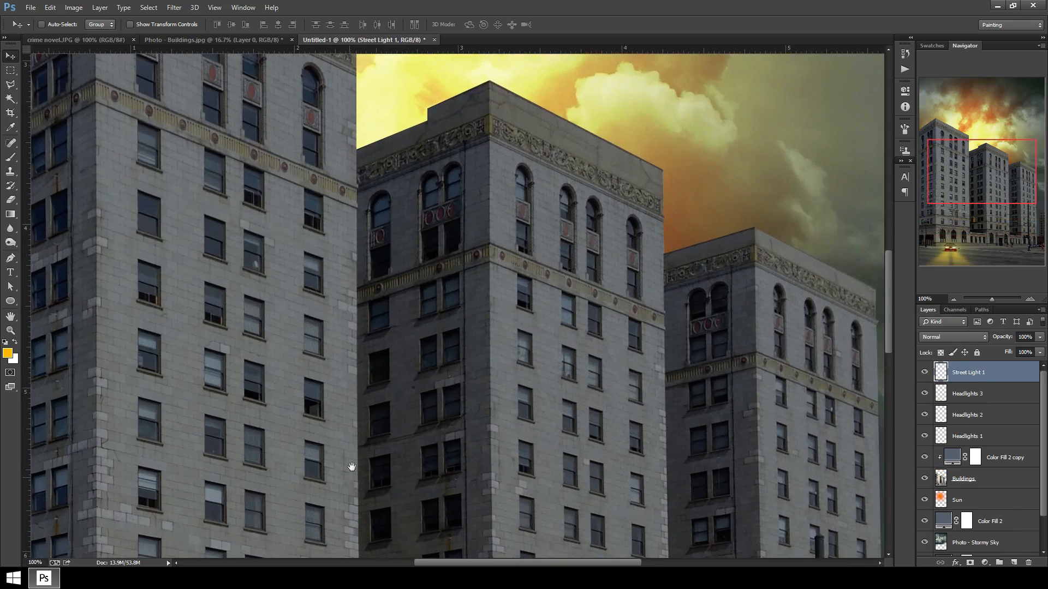
drag(350, 465, 457, 165)
drag(288, 387, 429, 412)
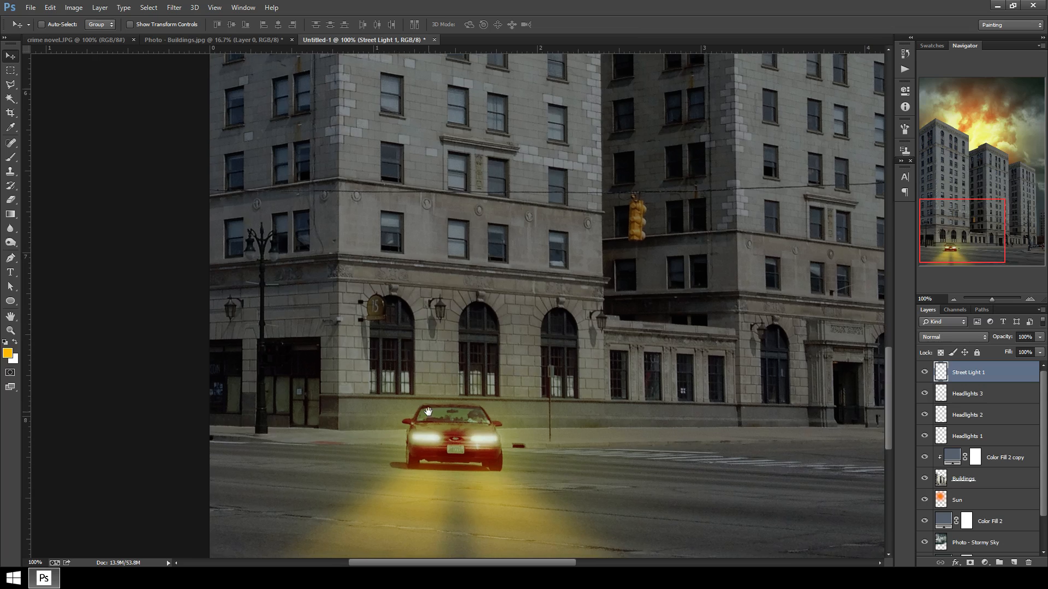
key(ctrl+plus)
drag(157, 250, 324, 205)
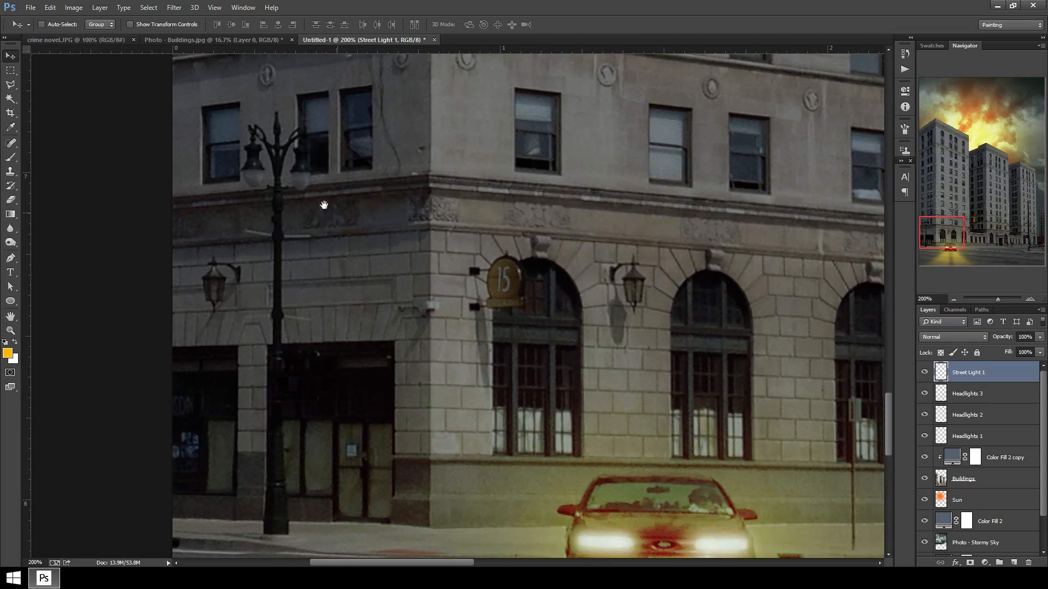
key(b)
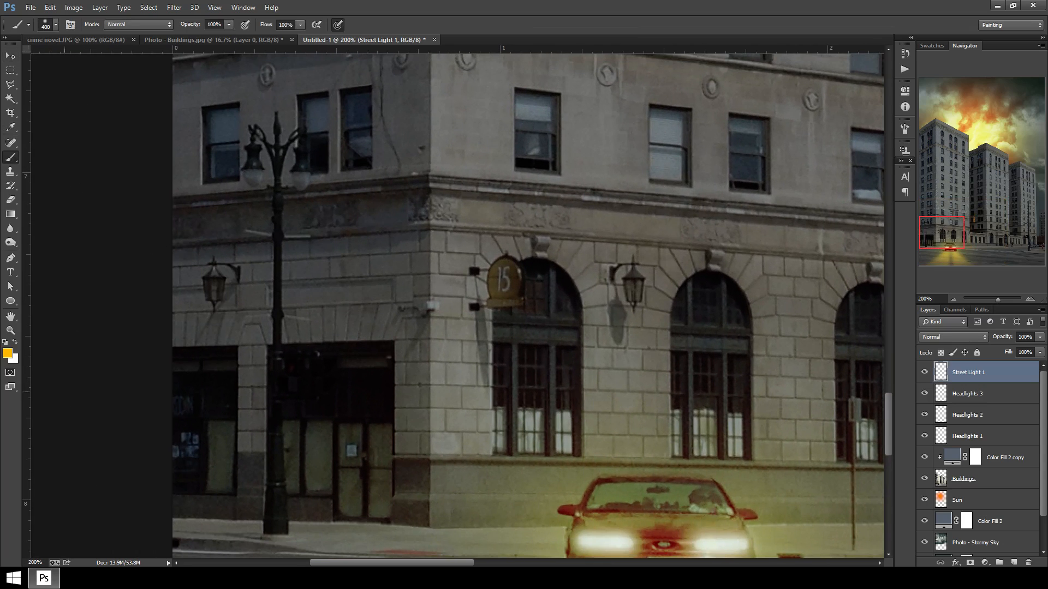
click(8, 354)
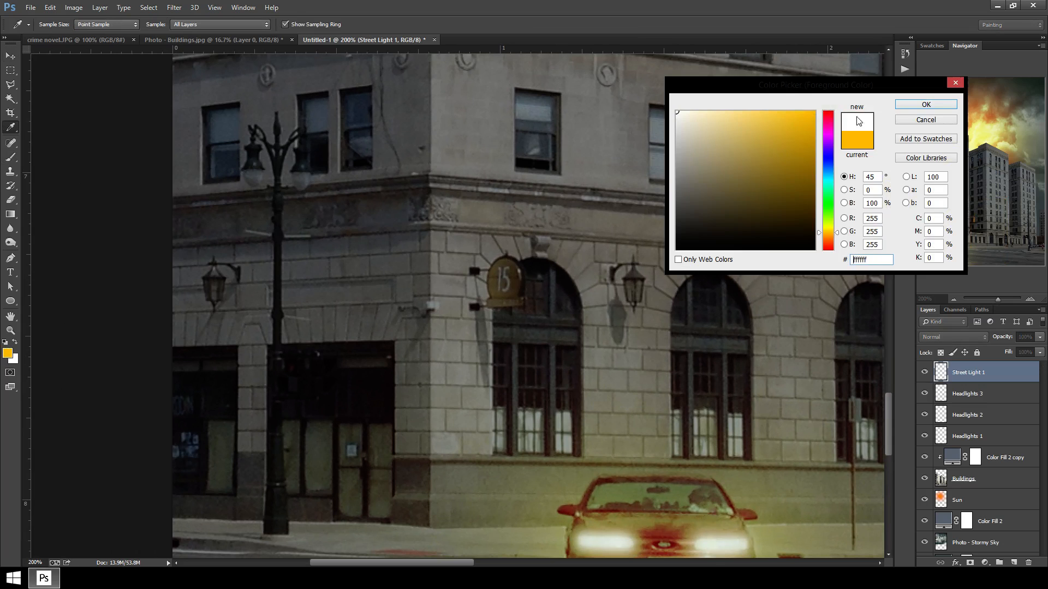
click(927, 104)
key(bracketleft)
key(bracketleft)
key(bracketleft)
key(bracketleft)
key(bracketleft)
key(bracketleft)
key(bracketleft)
key(bracketleft)
key(bracketleft)
key(bracketleft)
key(bracketleft)
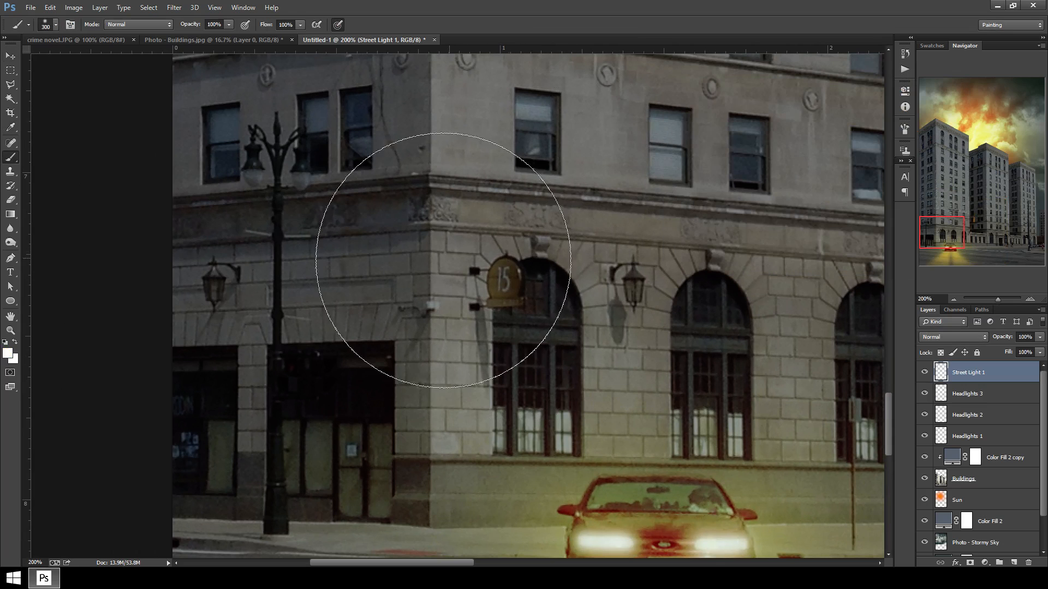
key(2)
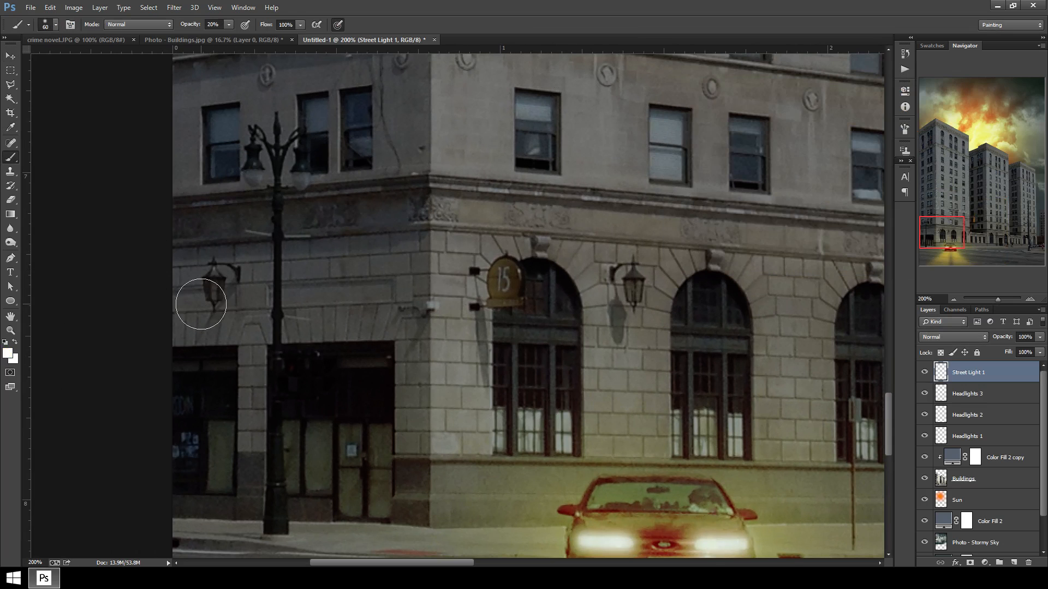
key(bracketright)
click(213, 291)
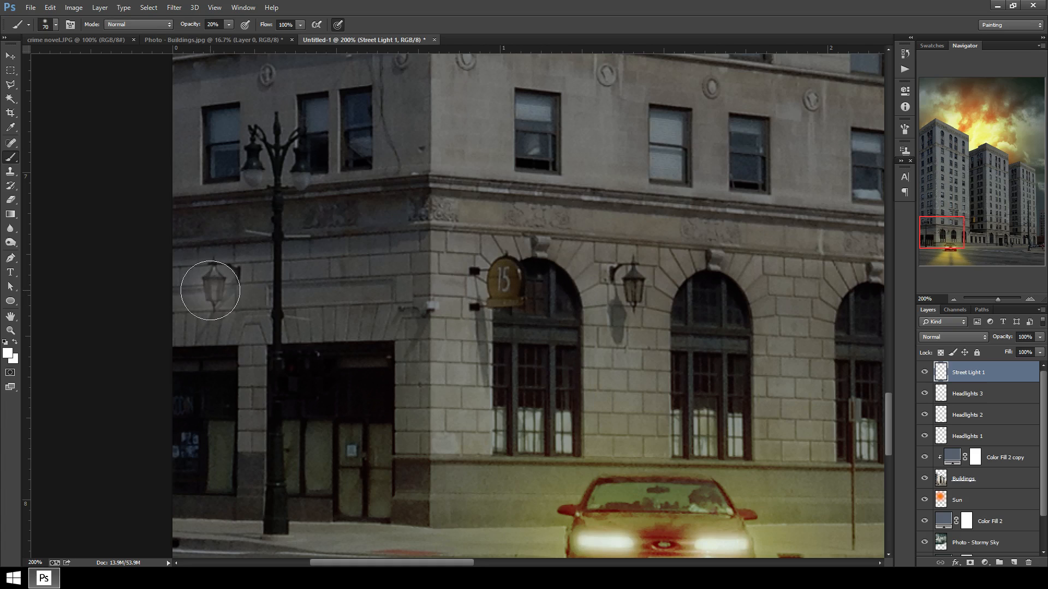
click(209, 288)
click(632, 291)
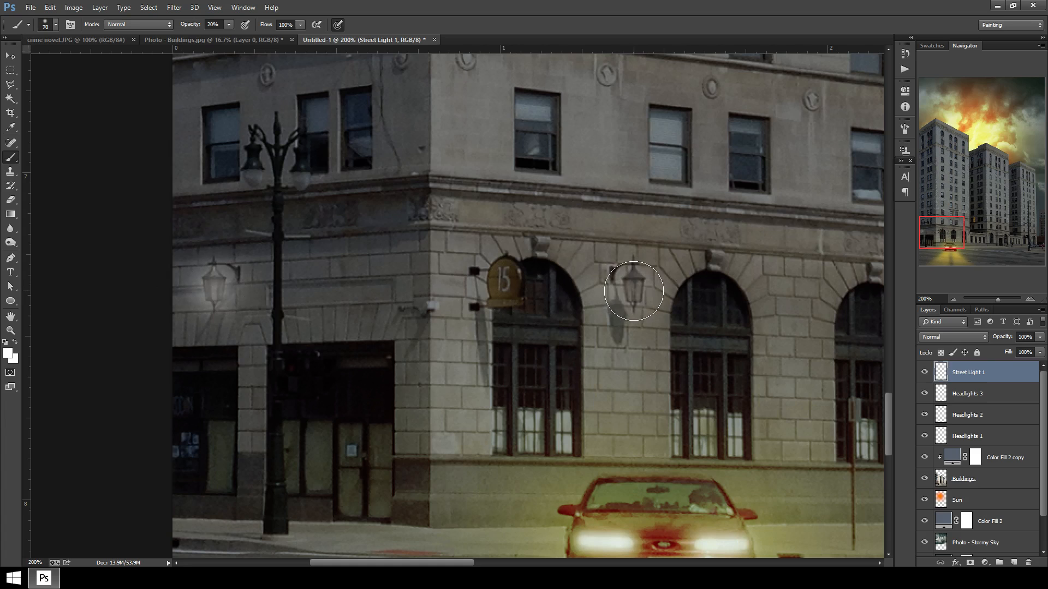
click(633, 291)
Paint soft white glows over the next wall lamps along the building façade to the right of the corner.
drag(828, 352, 441, 326)
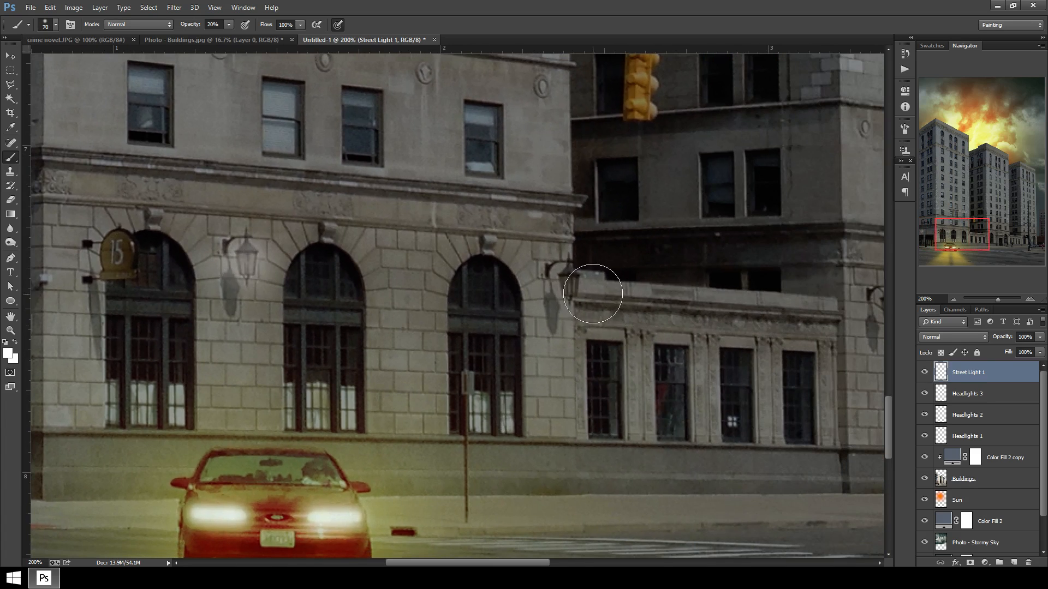
click(570, 283)
drag(731, 314, 424, 297)
click(612, 286)
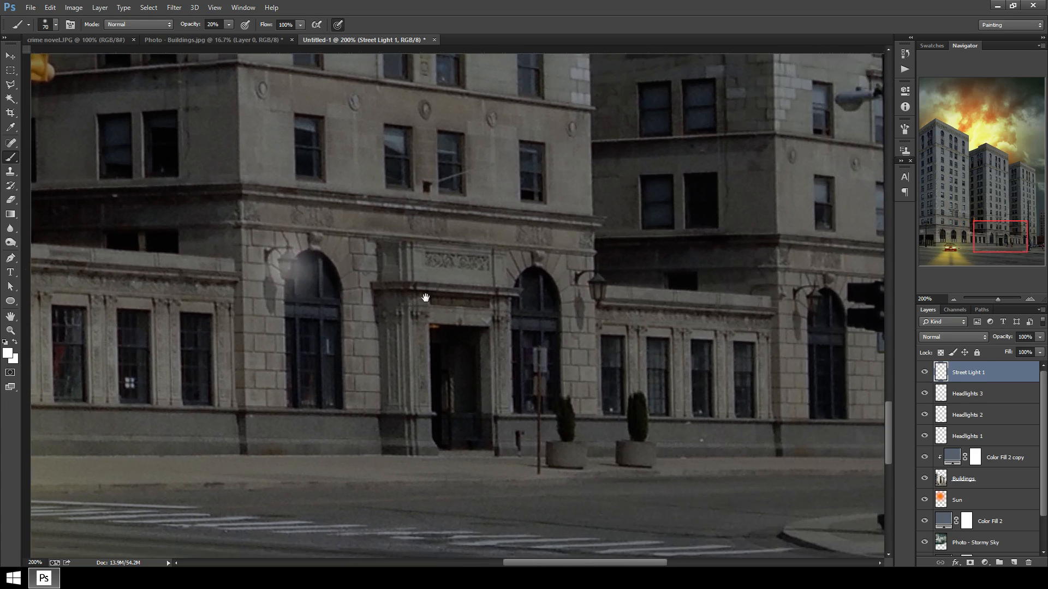
click(821, 306)
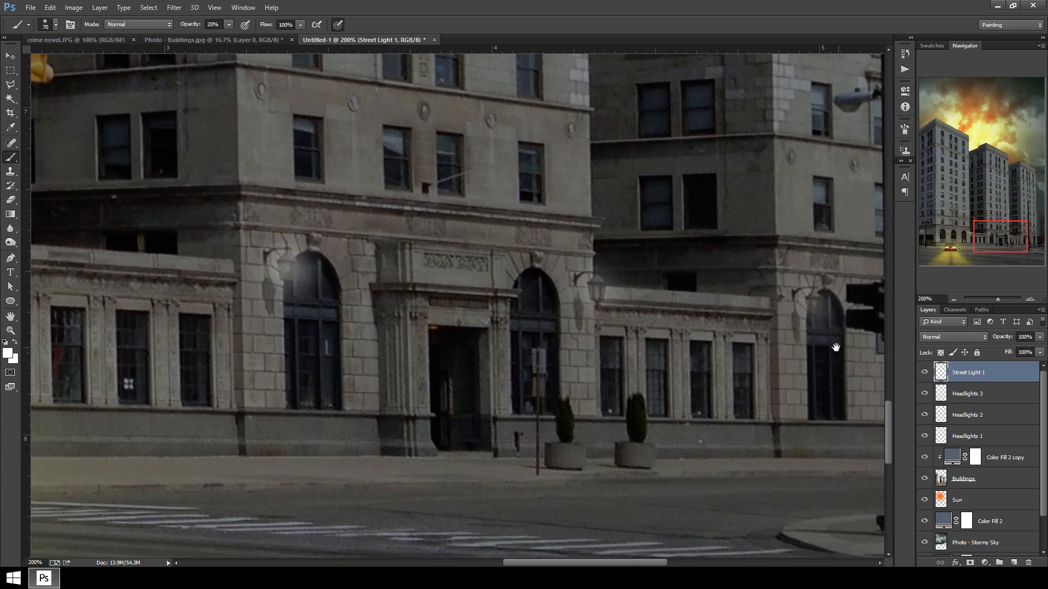
drag(831, 346, 592, 346)
click(733, 322)
Shrink the brush and dab smaller white glows onto the remaining wall lamps across the street-level façade.
key(bracketleft)
key(bracketleft)
key(bracketleft)
key(bracketleft)
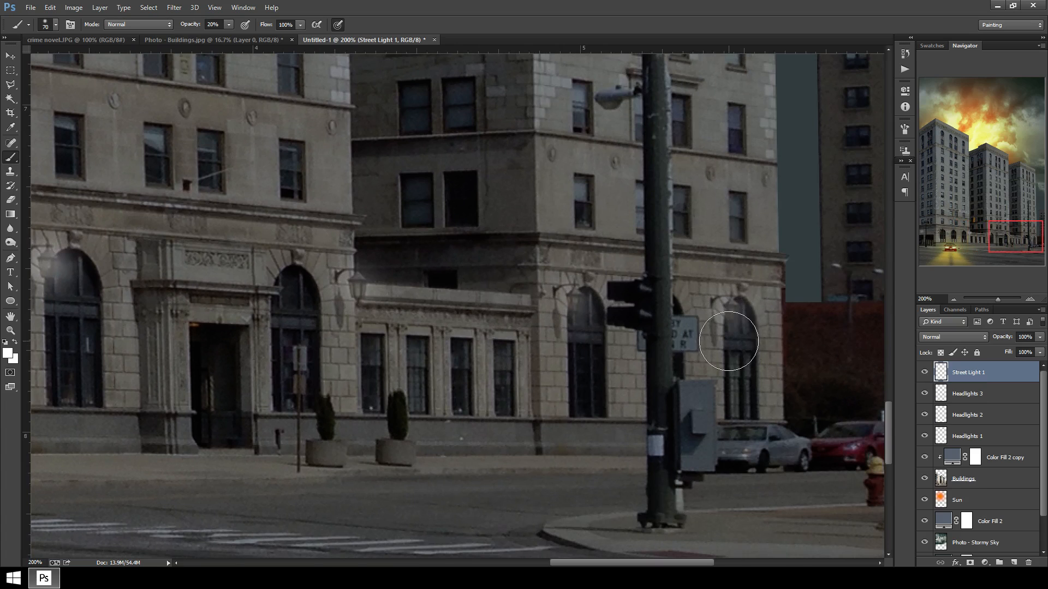
key(bracketleft)
click(730, 319)
click(730, 319)
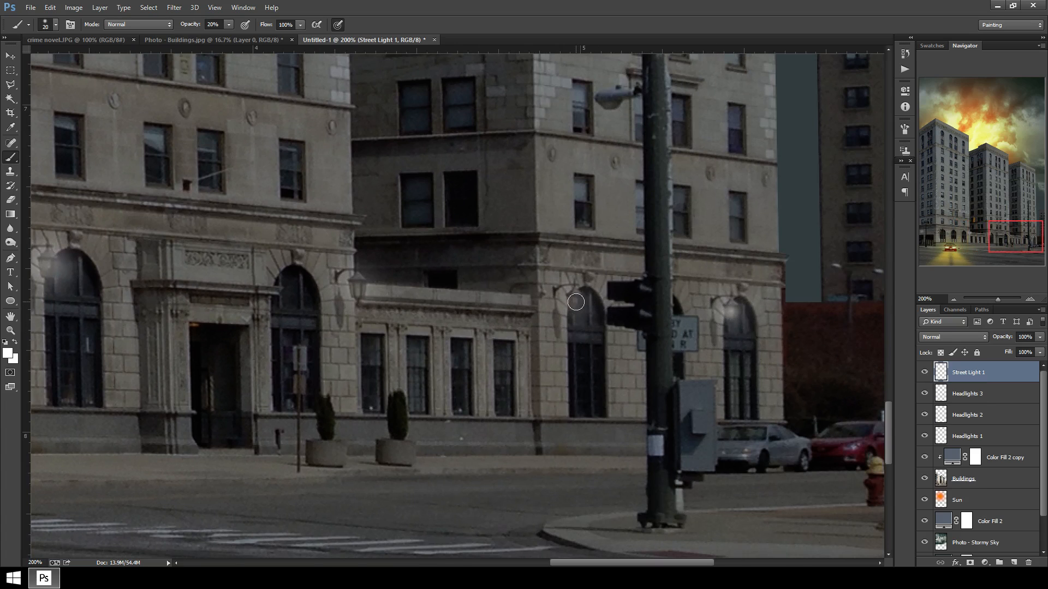
click(576, 302)
drag(312, 294, 726, 321)
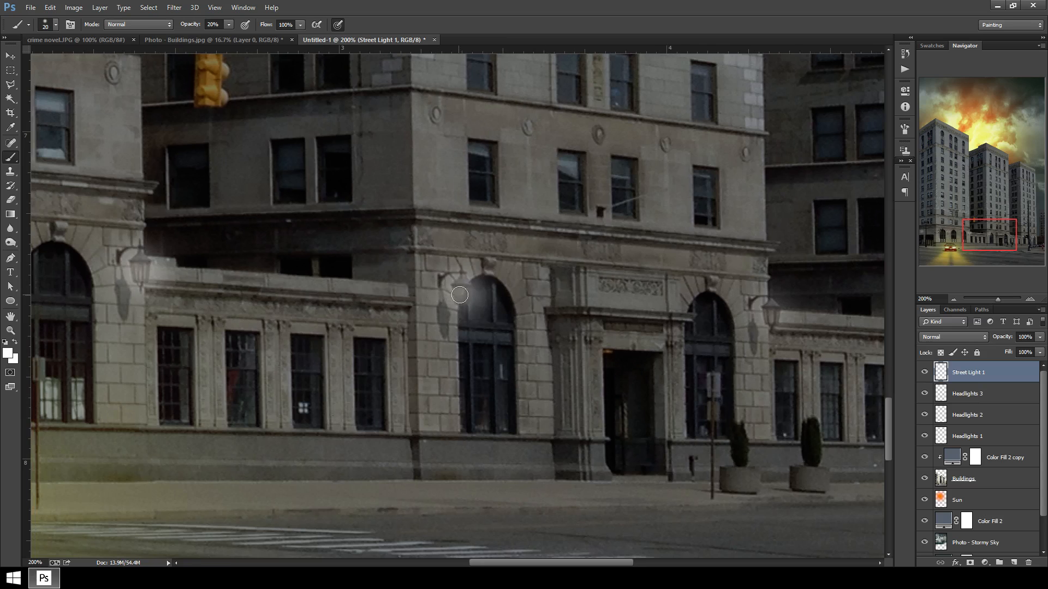
click(461, 294)
click(461, 293)
drag(297, 305, 634, 321)
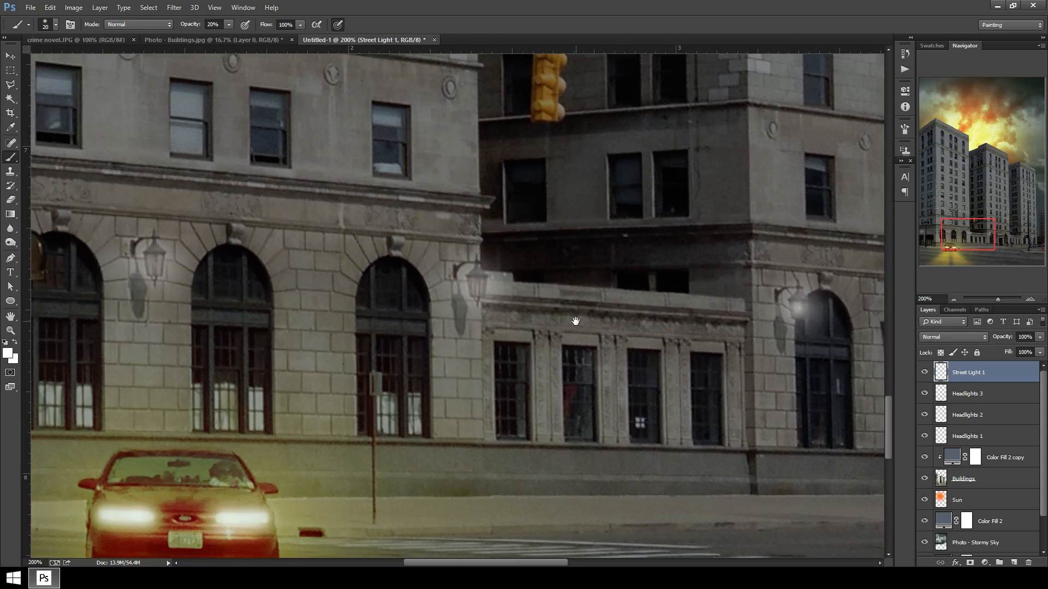
click(477, 286)
click(477, 286)
drag(267, 292, 541, 314)
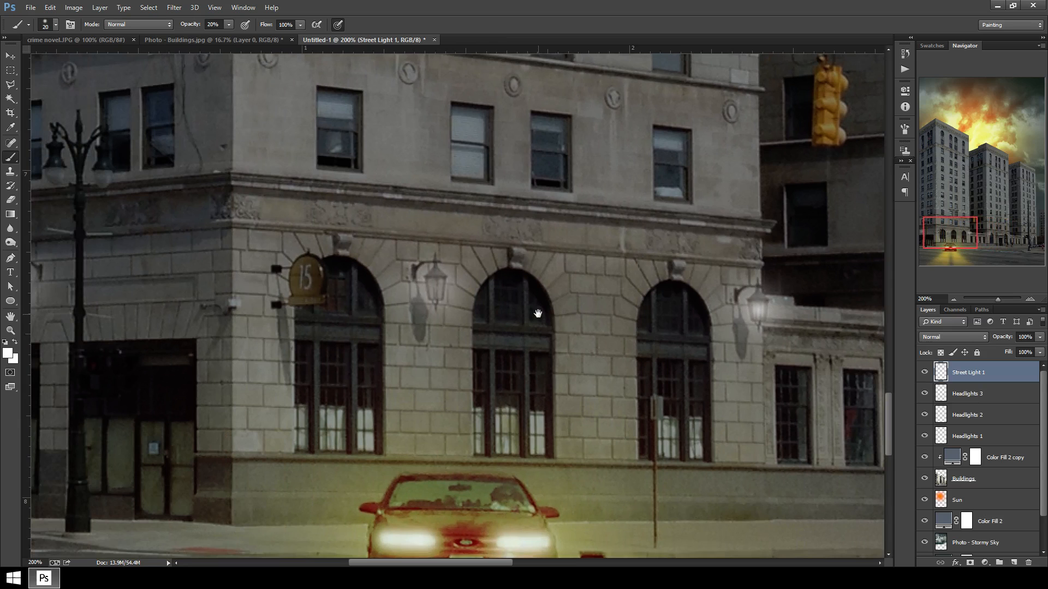
click(436, 288)
click(435, 288)
drag(200, 287, 551, 318)
click(367, 317)
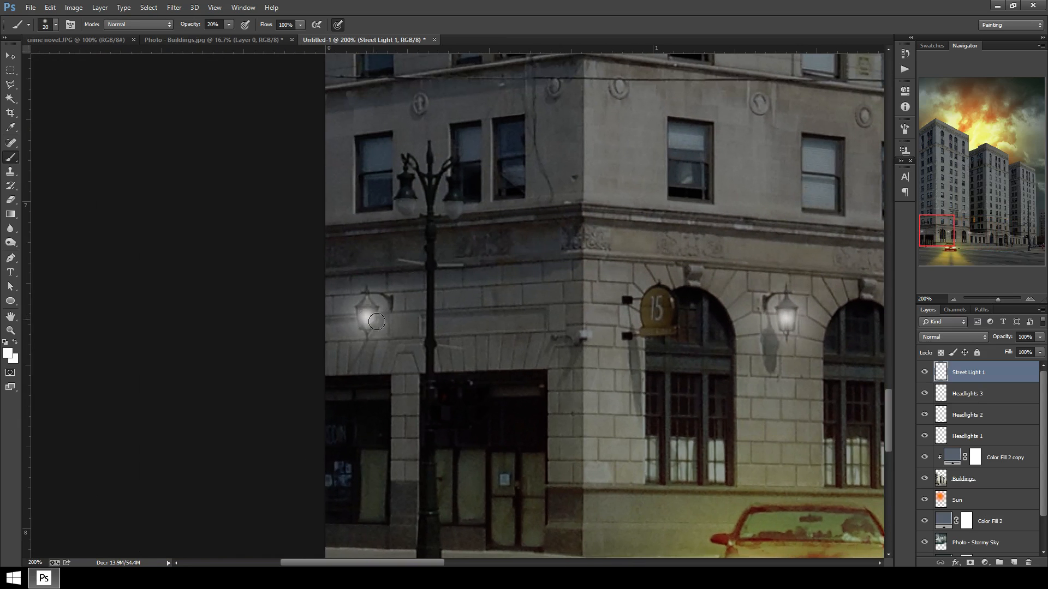
Enlarge the brush and paint a white glow over the lamp mounted on the utility pole.
drag(742, 414, 556, 325)
key(ctrl+minus)
key(ctrl+minus)
key(ctrl+minus)
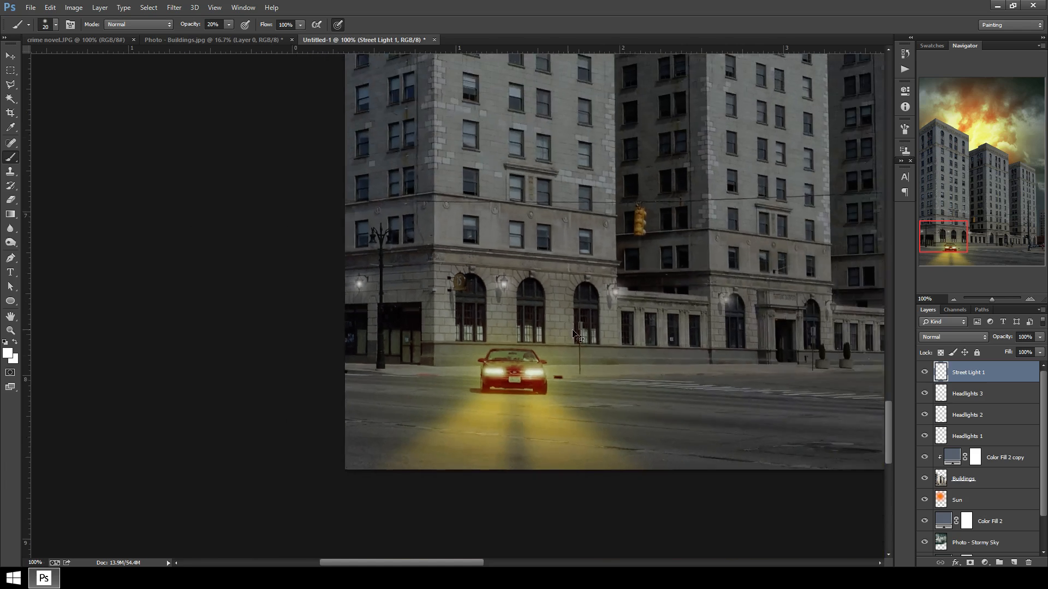
drag(745, 390, 528, 379)
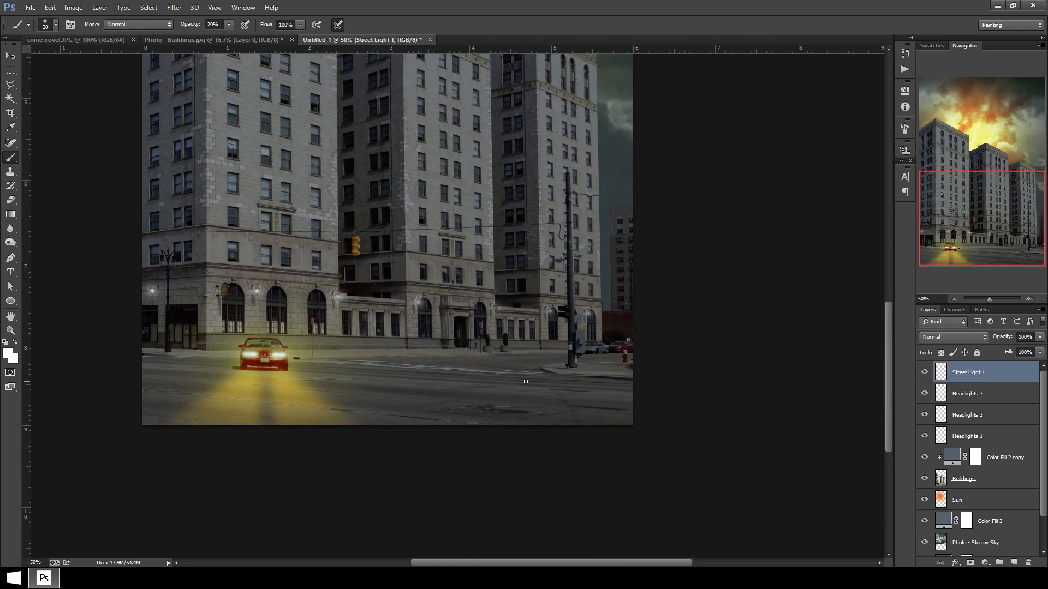
key(ctrl+plus)
key(ctrl+plus)
key(ctrl+plus)
drag(697, 276, 346, 379)
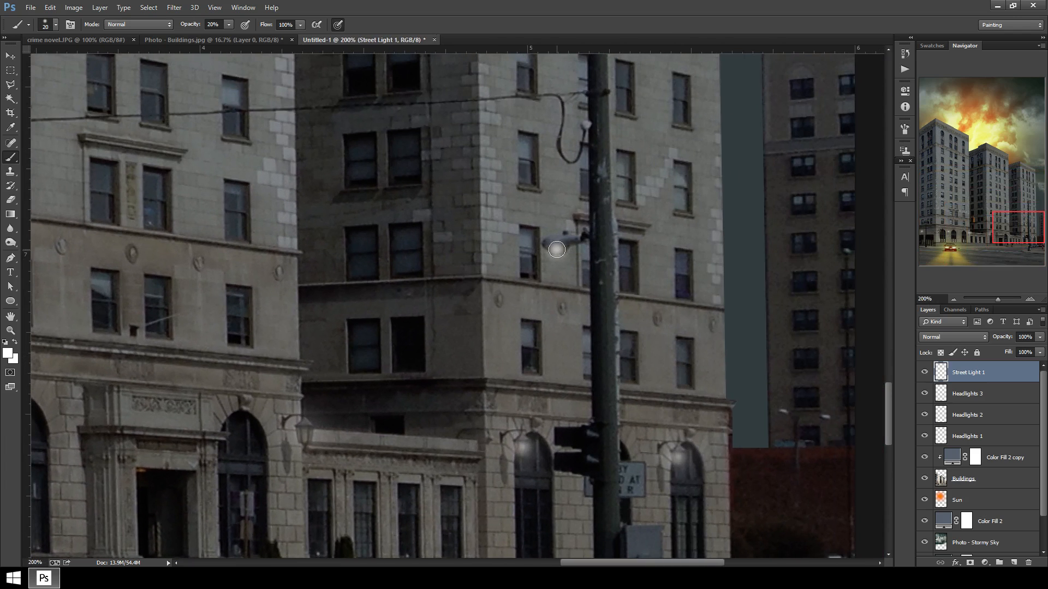
click(556, 250)
key(bracketright)
key(bracketright)
click(556, 250)
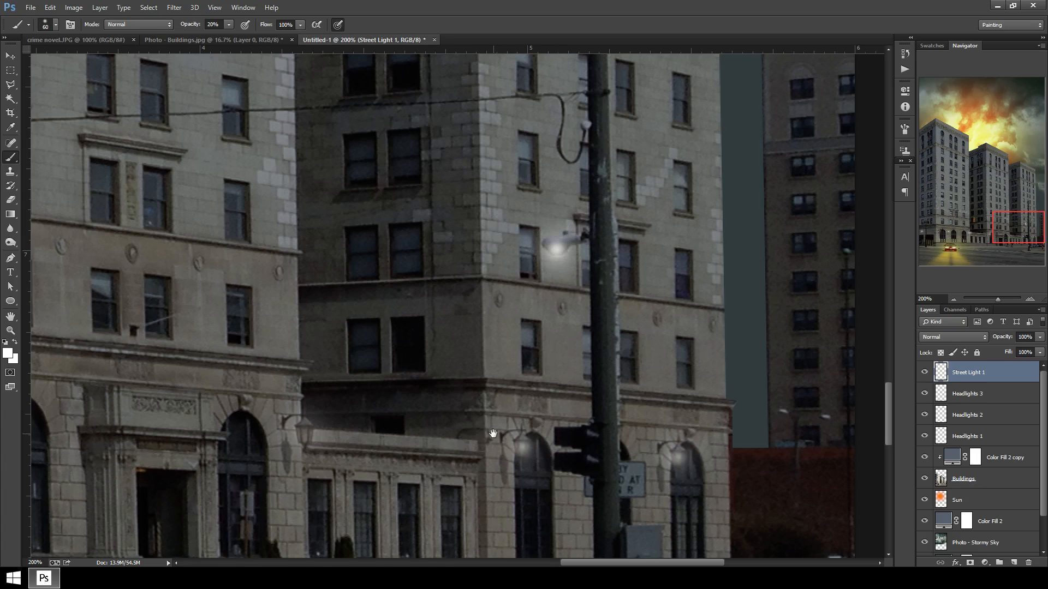
Shrink the brush and paint small glows on the two distant street lights beyond the buildings.
drag(494, 430, 334, 353)
key(bracketleft)
key(bracketleft)
key(bracketleft)
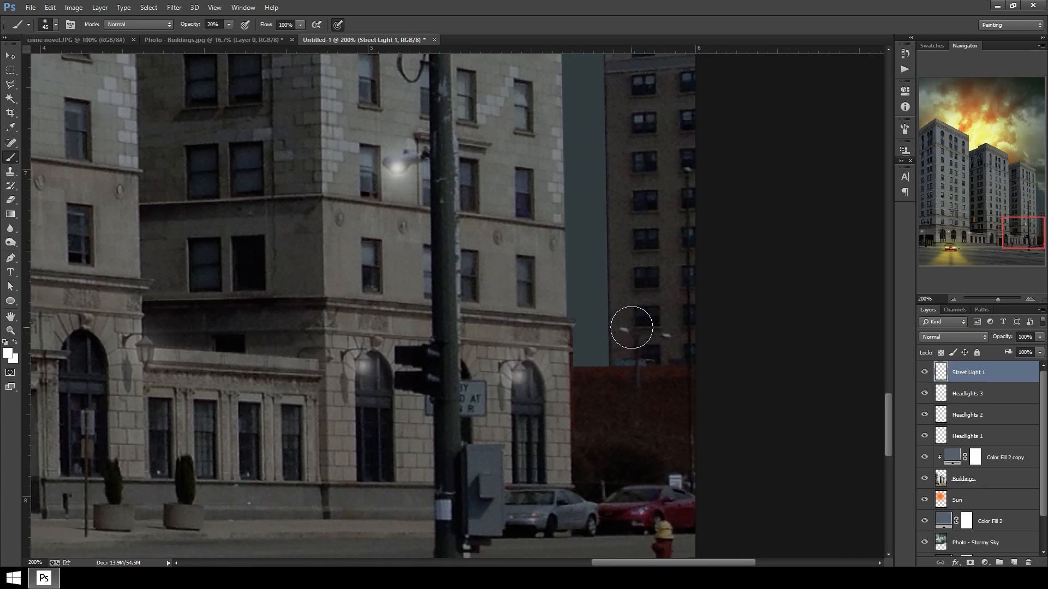
click(623, 330)
click(664, 335)
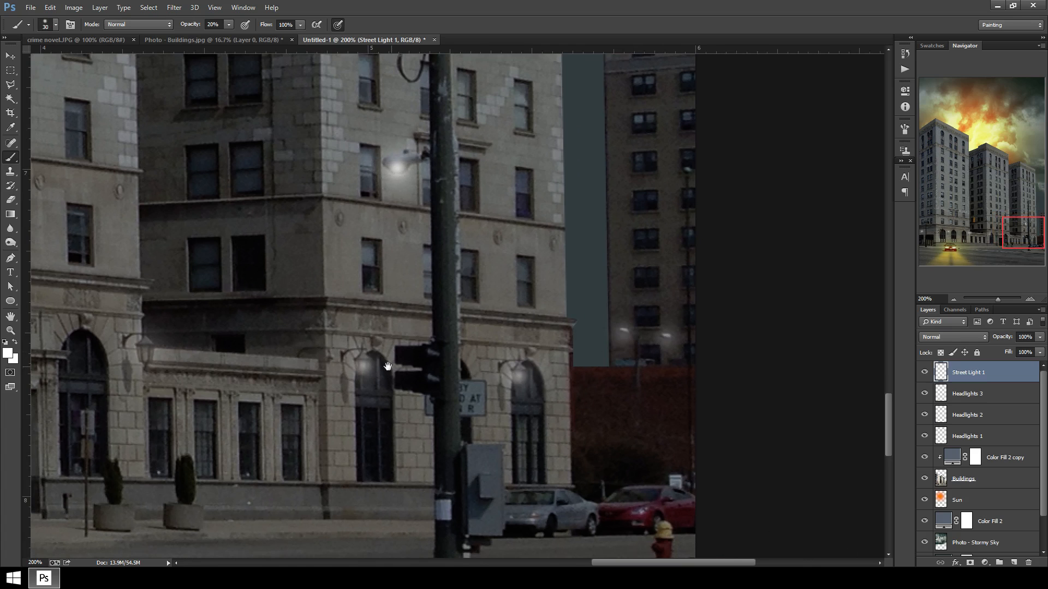
Add a new empty layer at the top of the layer stack.
drag(377, 365, 491, 299)
mouse_move(197, 338)
mouse_down()
mouse_move(262, 336)
mouse_move(393, 367)
mouse_move(442, 406)
mouse_up()
mouse_move(213, 321)
mouse_down()
mouse_move(287, 319)
mouse_move(502, 205)
mouse_move(592, 377)
mouse_up()
drag(360, 185, 456, 274)
click(8, 353)
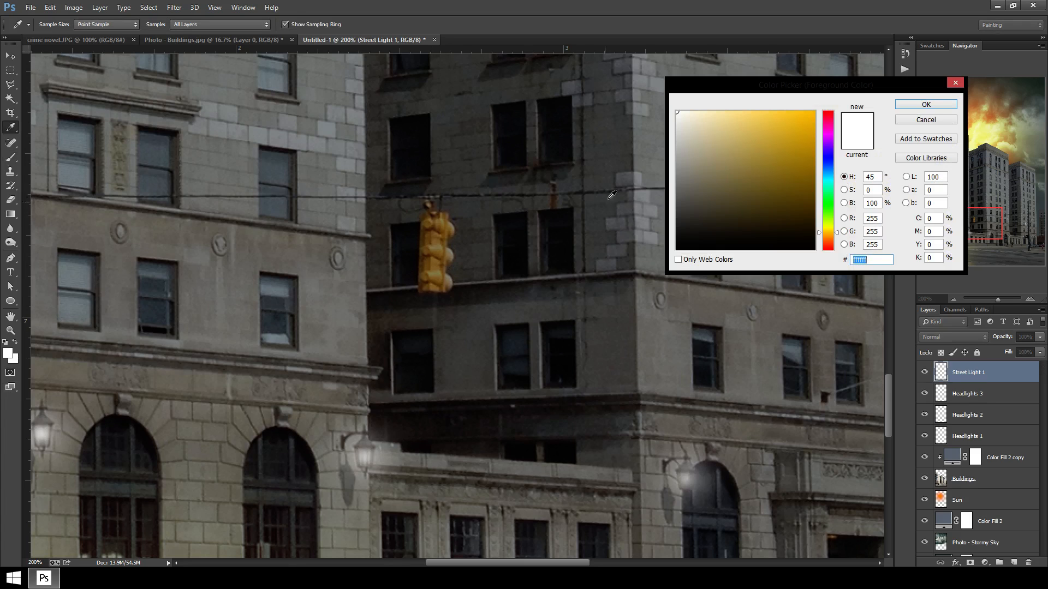
click(914, 121)
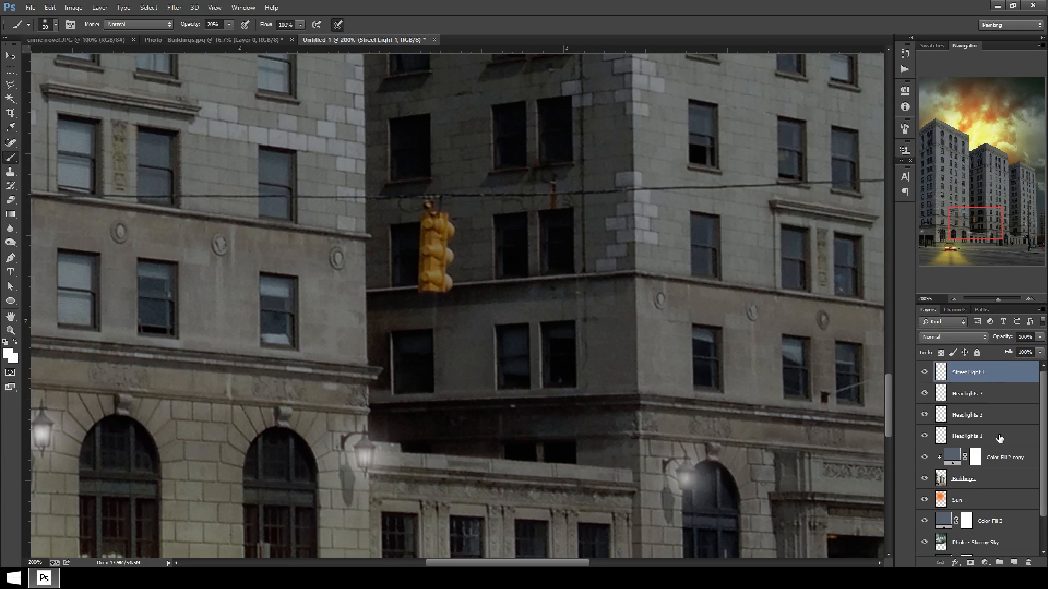
click(1014, 563)
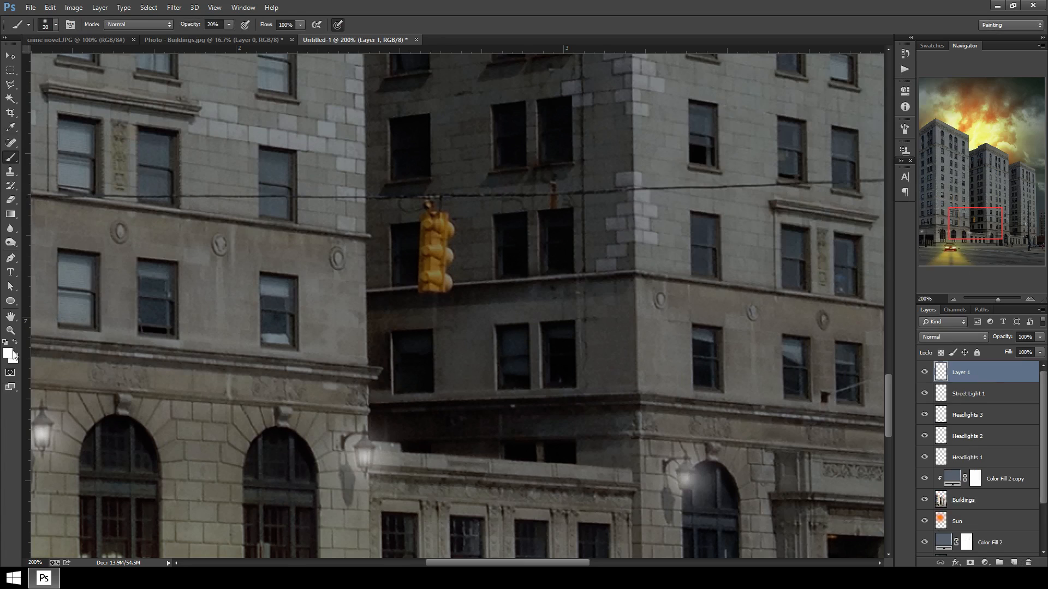
Set the foreground color to red and paint a large soft red glow around the traffic light.
click(12, 354)
drag(832, 234, 830, 251)
drag(791, 174, 822, 111)
click(929, 104)
key(bracketright)
key(bracketright)
key(bracketright)
key(bracketright)
key(bracketright)
key(bracketright)
key(bracketright)
key(bracketright)
key(bracketright)
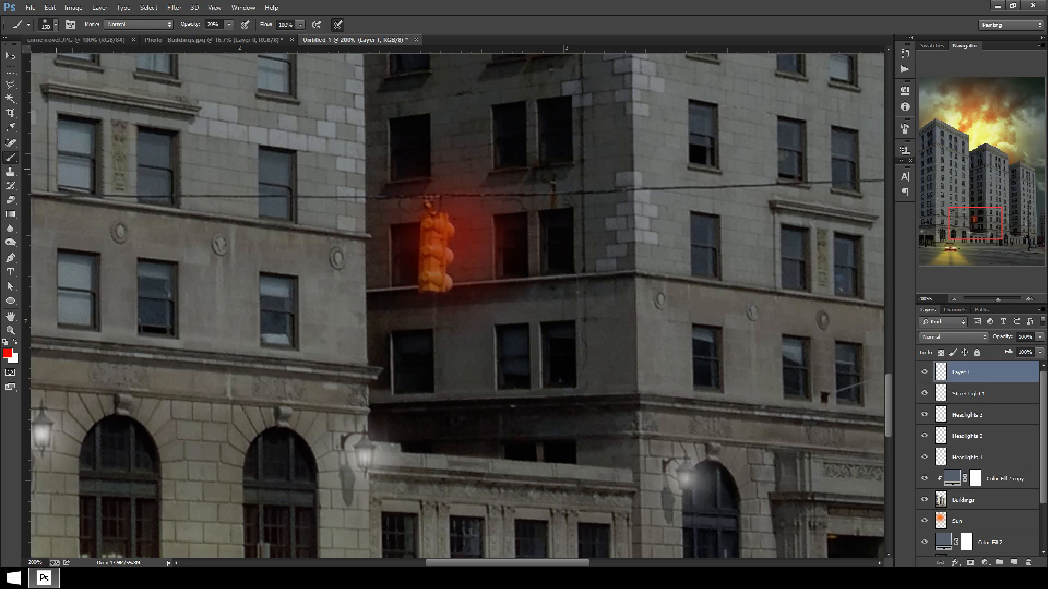
Erase the red glow off the traffic light's body with a small eraser at 100% opacity.
click(11, 199)
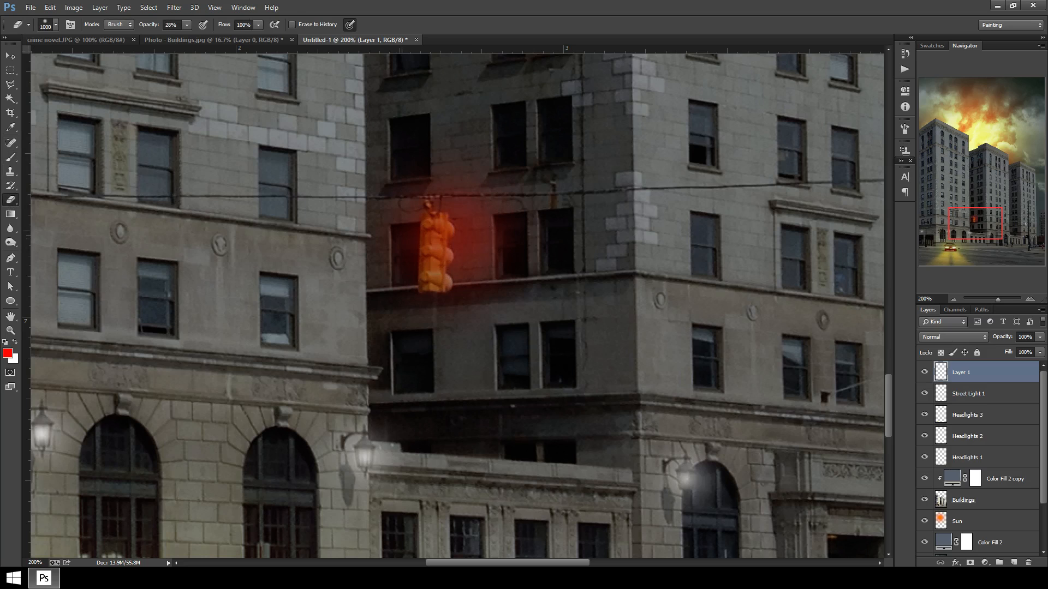
key(bracketleft)
key(bracketleft)
key(bracketleft)
key(bracketleft)
key(bracketleft)
key(bracketleft)
key(bracketleft)
key(bracketleft)
key(bracketleft)
key(bracketleft)
key(bracketleft)
key(bracketleft)
key(bracketleft)
key(bracketleft)
key(bracketleft)
key(bracketleft)
key(bracketleft)
key(0)
mouse_move(429, 233)
mouse_down()
mouse_move(431, 277)
mouse_move(434, 223)
mouse_up()
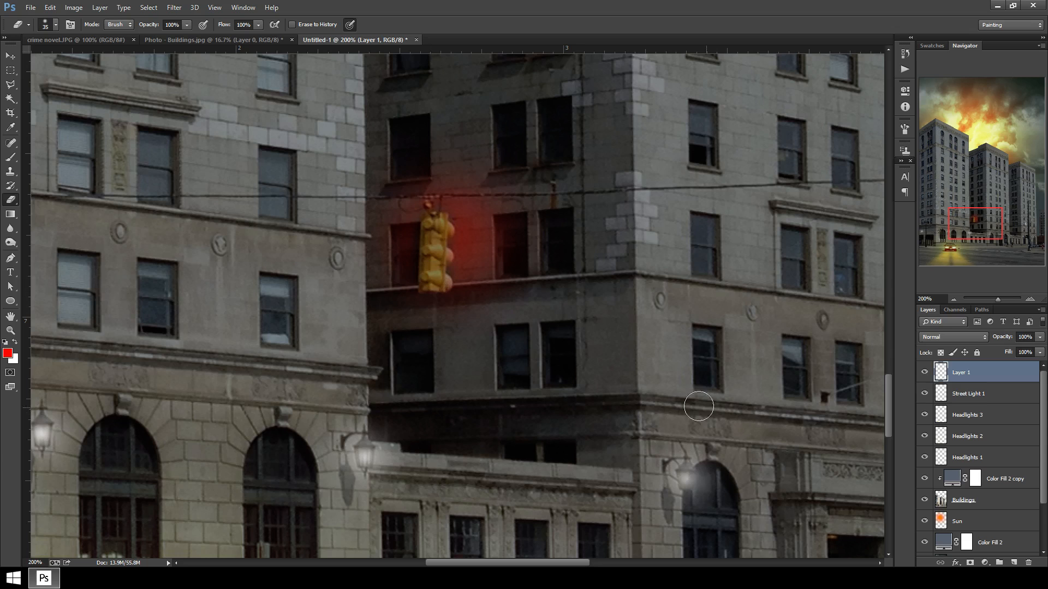
Set the foreground color to golden yellow ffc600.
key(ctrl+minus)
key(ctrl+minus)
key(ctrl+minus)
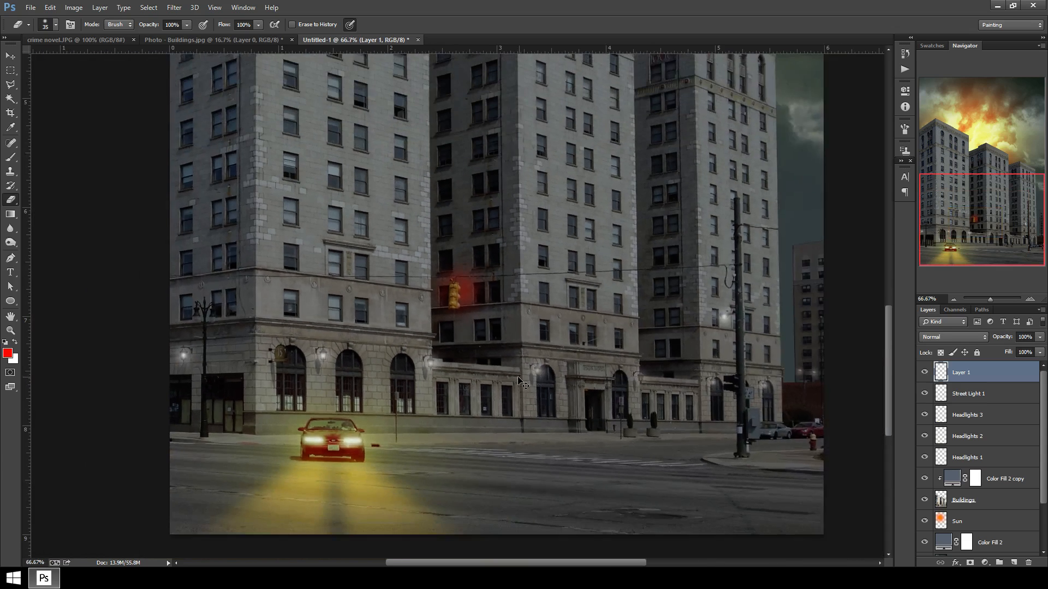
key(ctrl+plus)
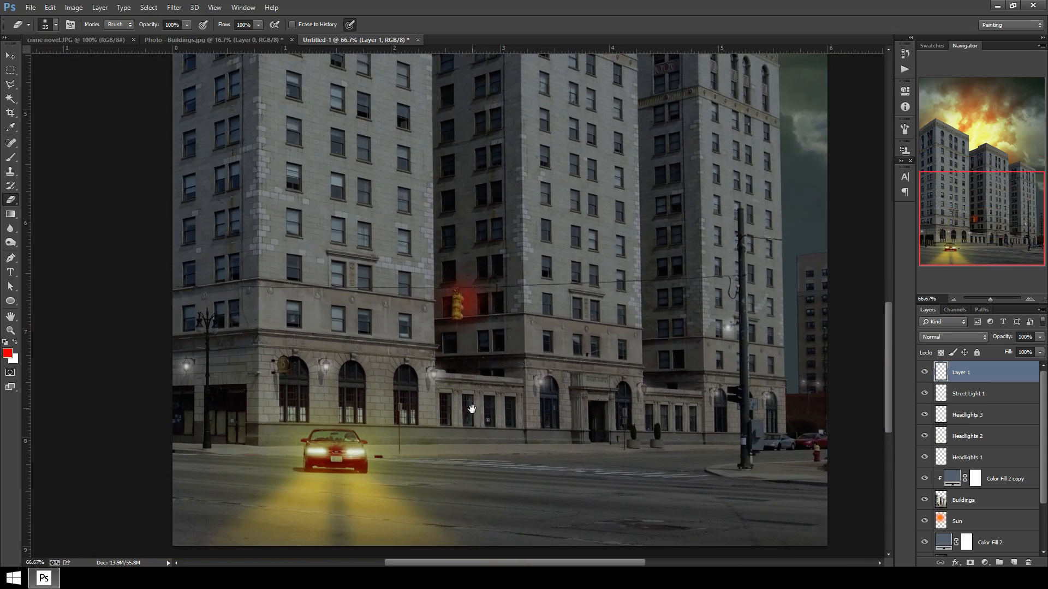
drag(452, 413, 600, 350)
key(ctrl+plus)
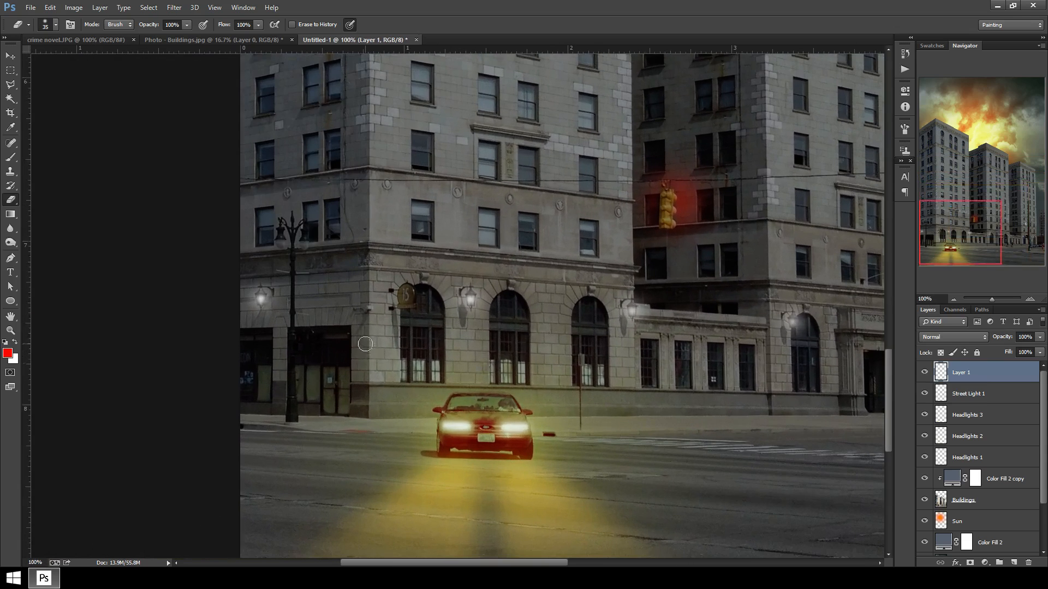
key(ctrl+plus)
mouse_move(360, 321)
mouse_down()
mouse_move(504, 304)
mouse_move(434, 297)
mouse_up()
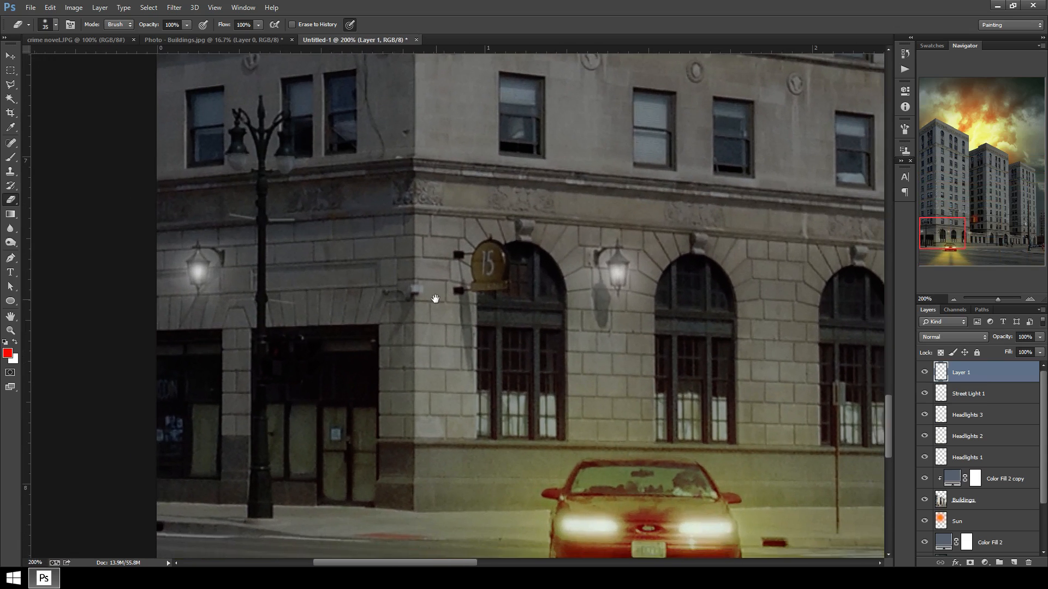
drag(392, 228, 401, 285)
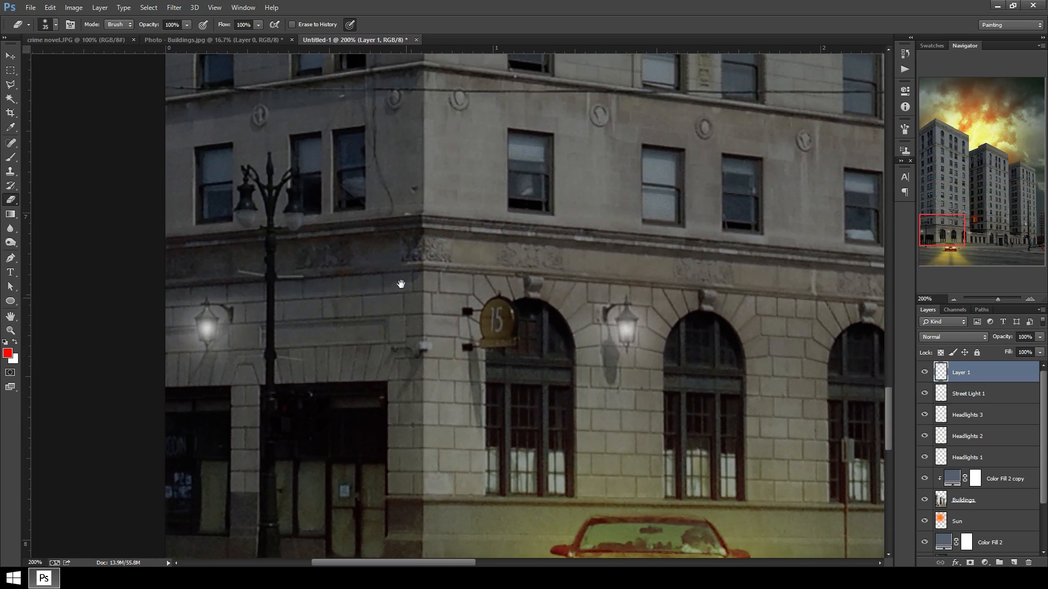
click(7, 353)
drag(822, 181, 830, 233)
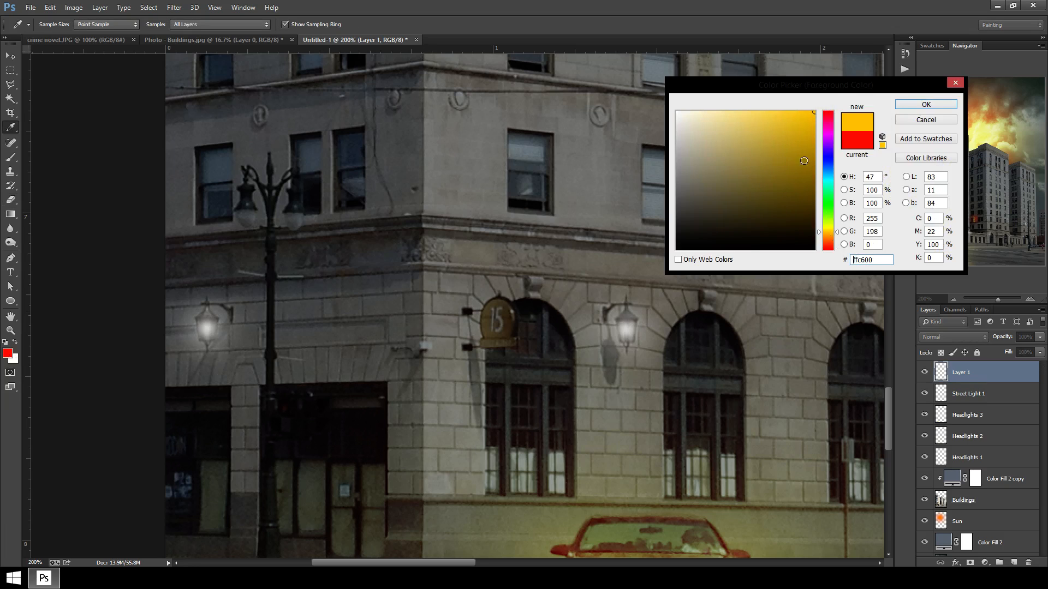
click(927, 104)
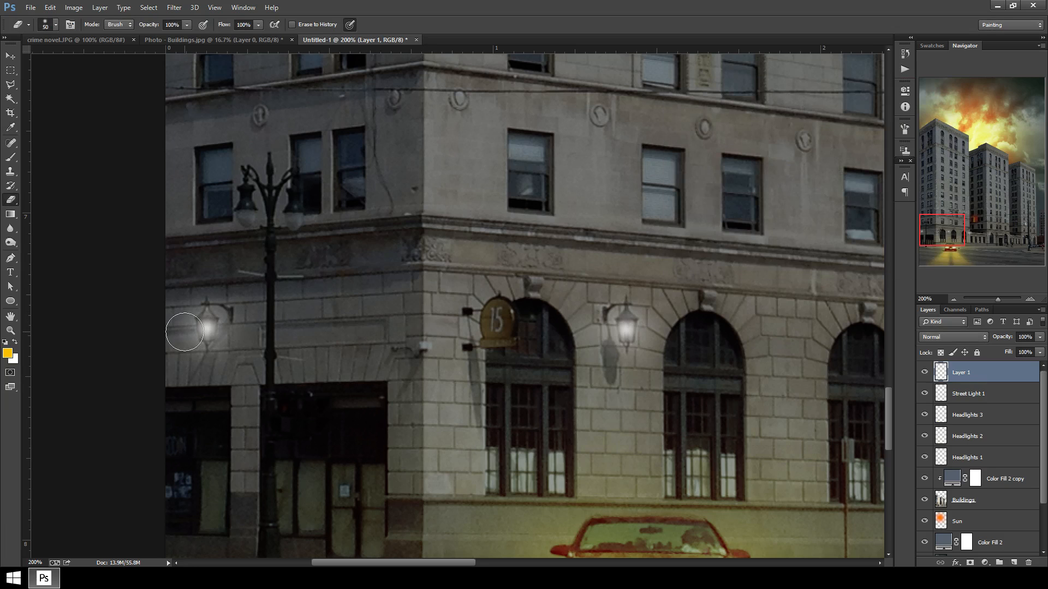
Set Layer 1's blend mode to Color Dodge.
key(bracketright)
key(bracketright)
key(bracketright)
key(bracketright)
key(bracketright)
click(986, 337)
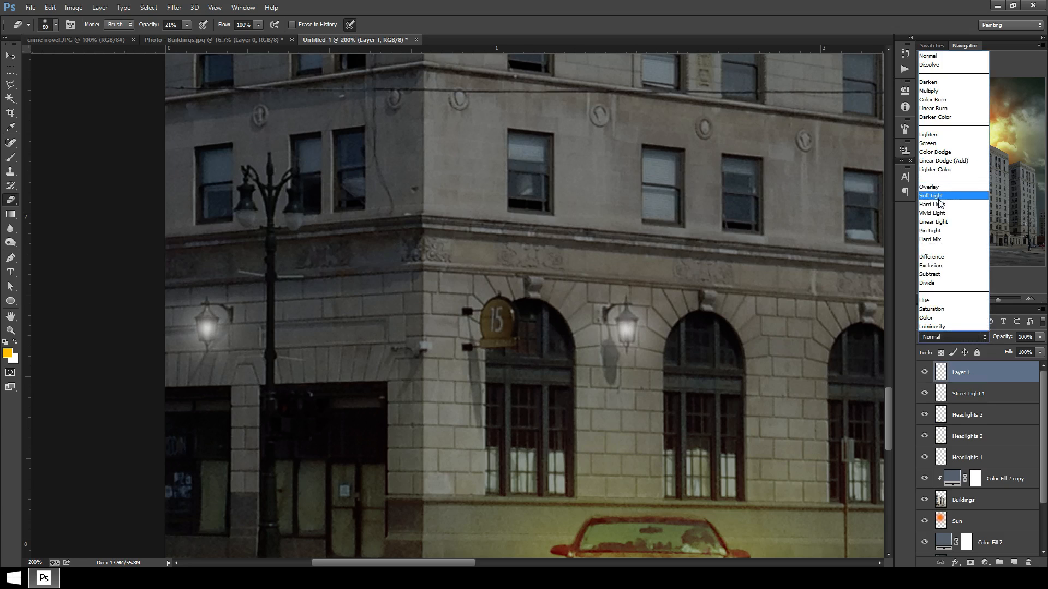
click(941, 153)
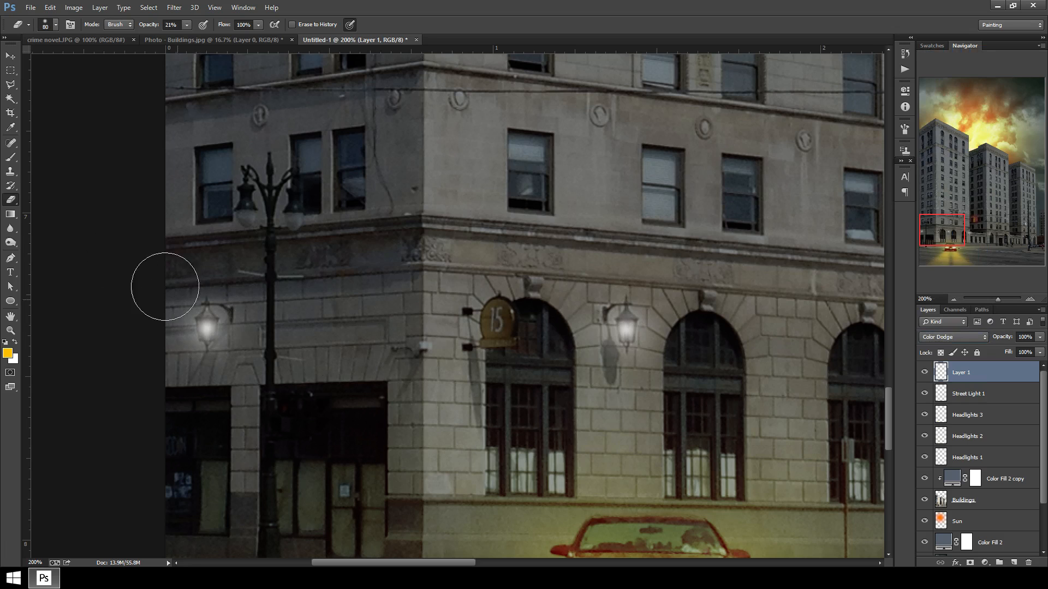
Paint soft golden glows over the wall lamps along the buildings with a small brush at 20% opacity.
click(10, 158)
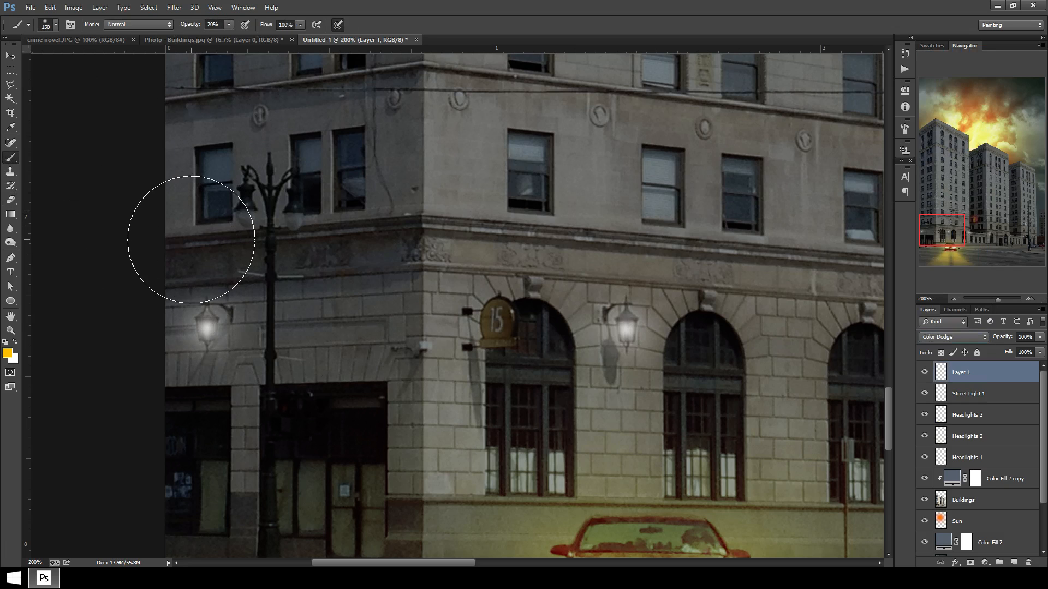
key(bracketleft)
key(bracketleft)
click(207, 324)
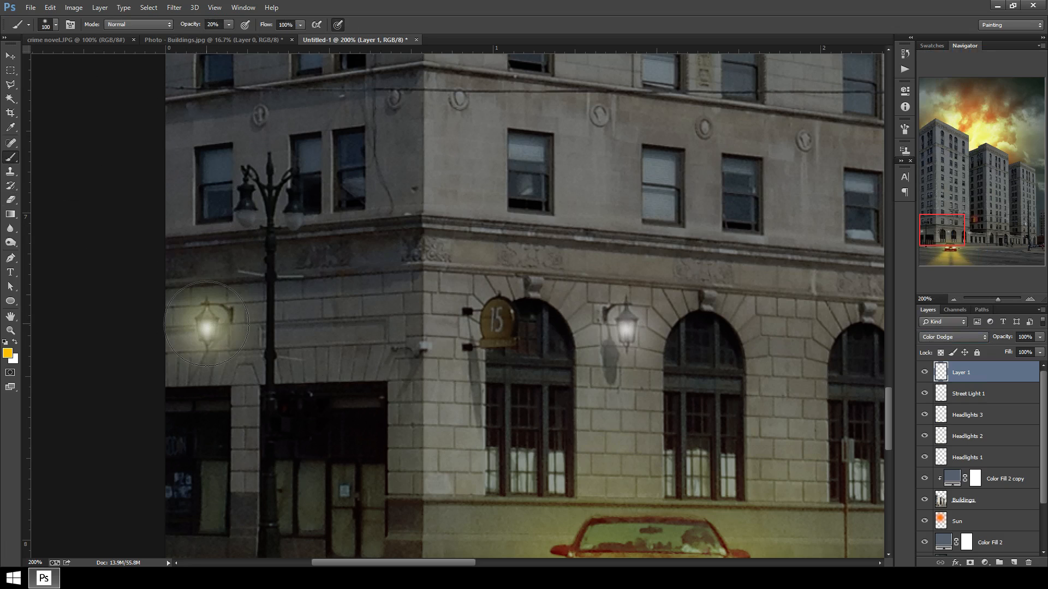
drag(562, 418, 317, 390)
click(381, 301)
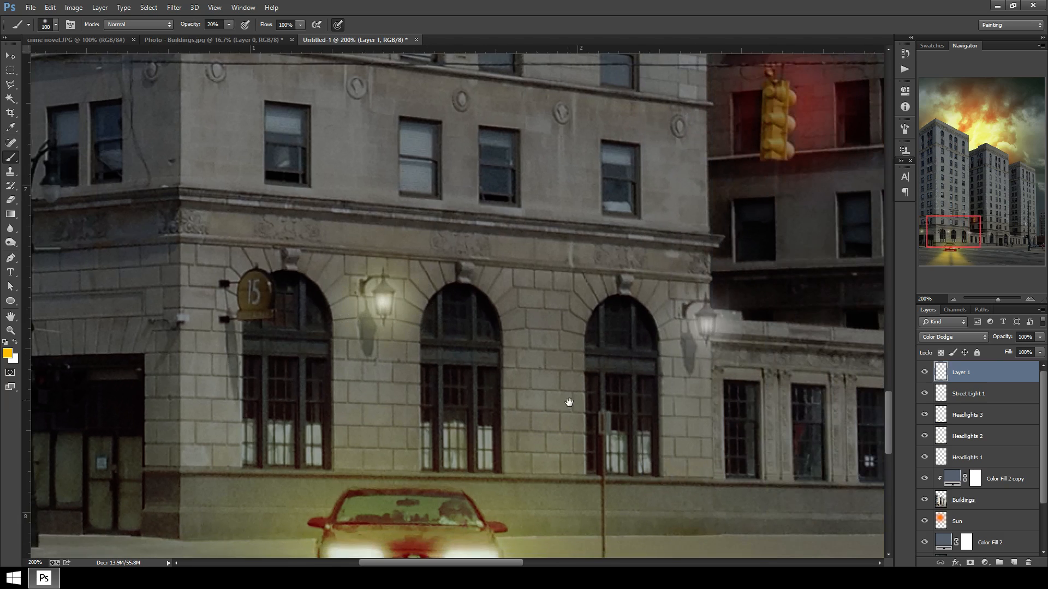
drag(568, 402, 245, 331)
click(381, 251)
drag(699, 362, 440, 390)
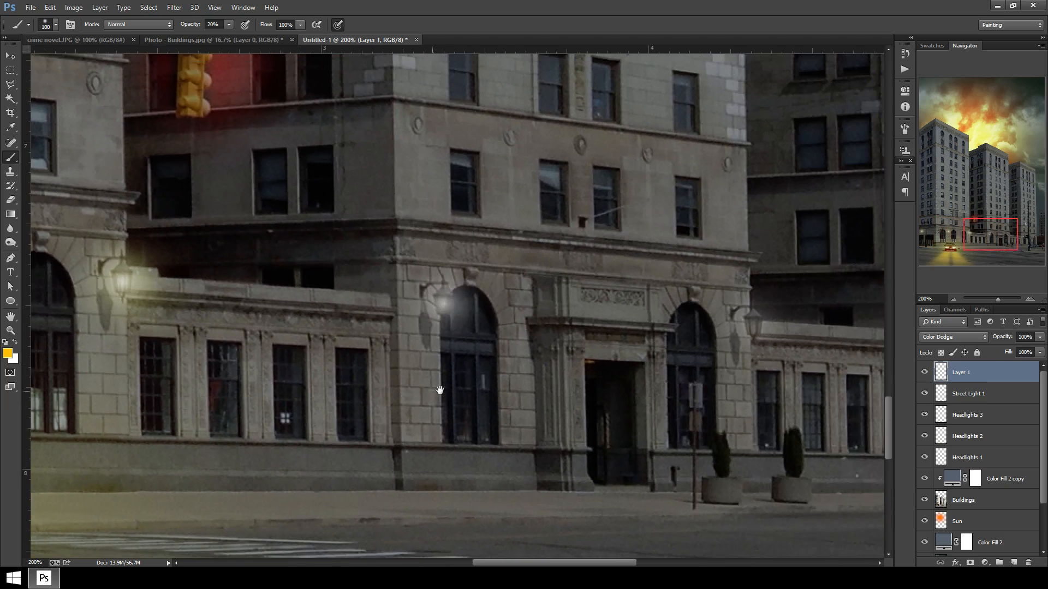
click(445, 305)
drag(658, 381, 443, 380)
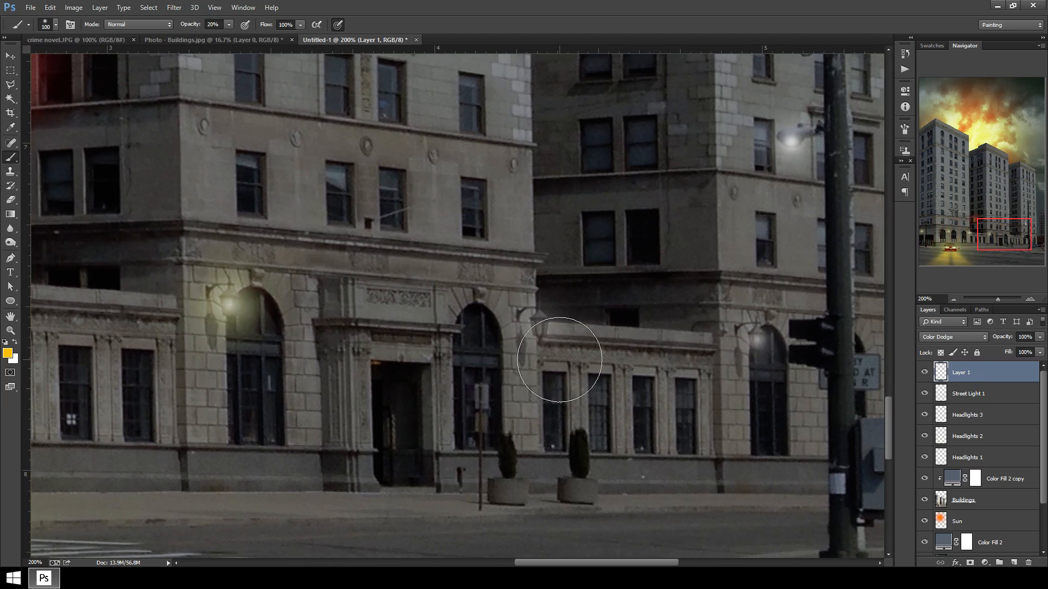
Lower the brush opacity to 10% and paint fainter glows on the remaining lamps further along the street.
key(1)
click(535, 331)
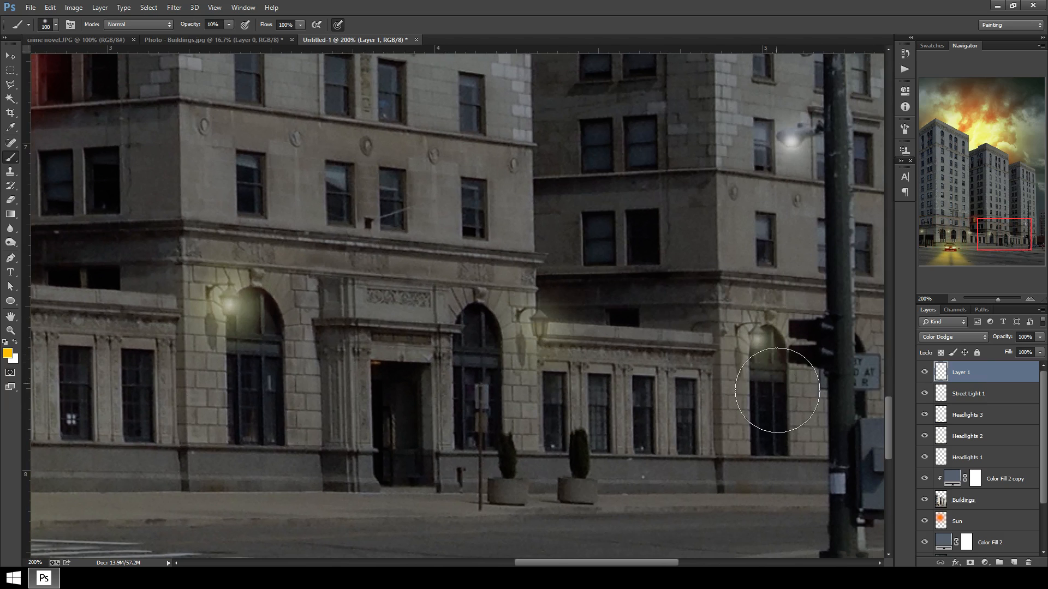
drag(777, 390, 548, 389)
click(683, 347)
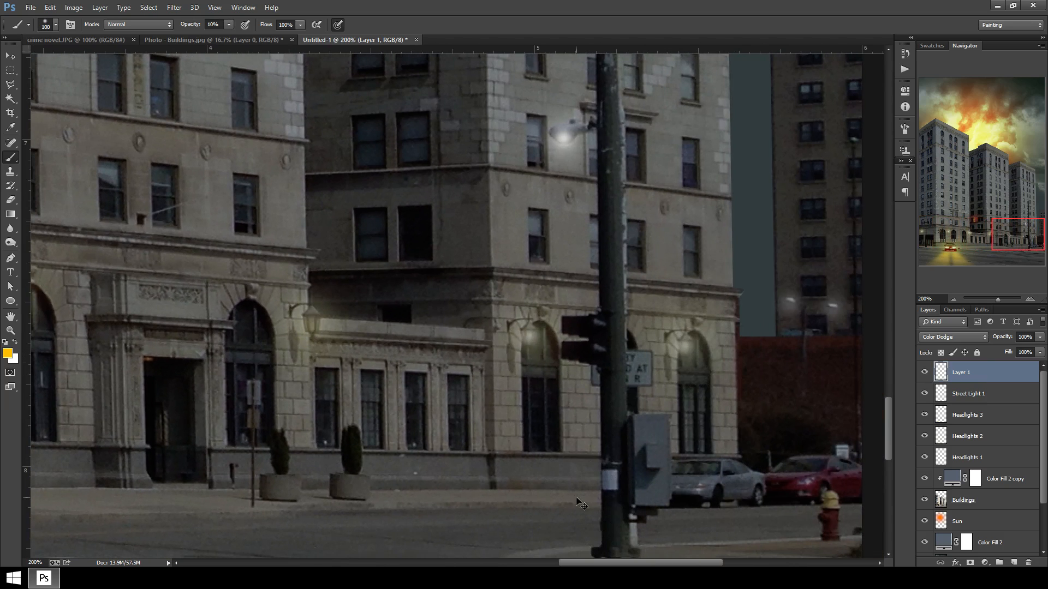
key(ctrl+minus)
key(ctrl+minus)
key(ctrl+minus)
key(ctrl+minus)
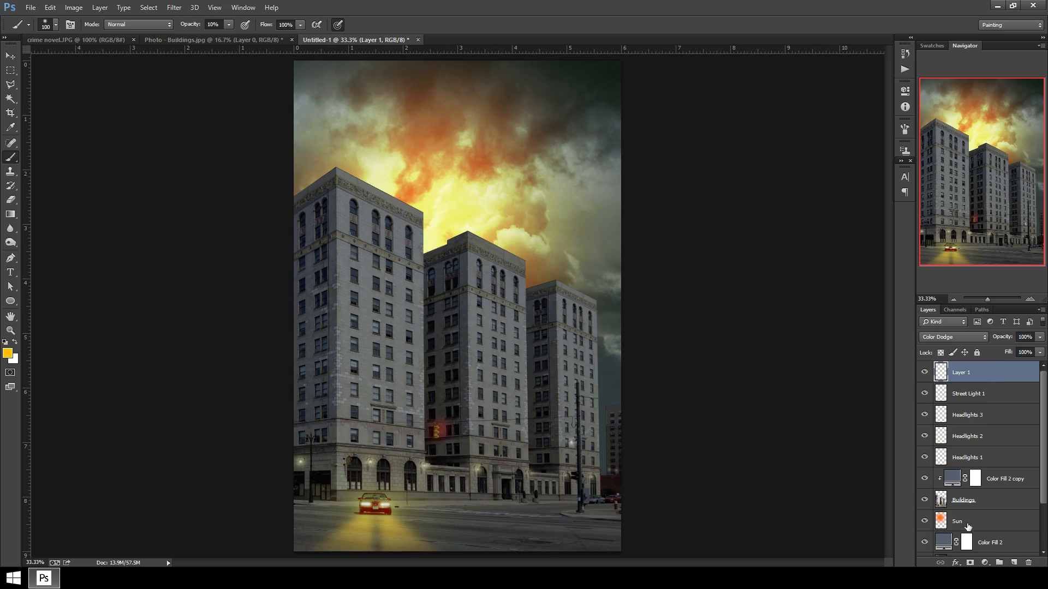
Add a Solid Color fill layer in orange ff8a00.
click(988, 566)
click(983, 330)
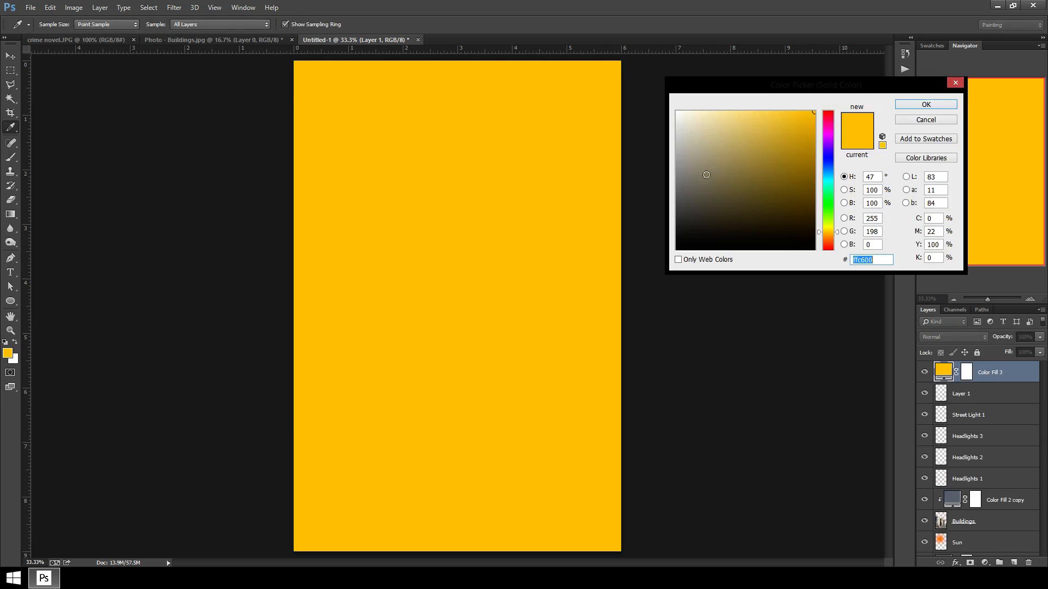
click(829, 238)
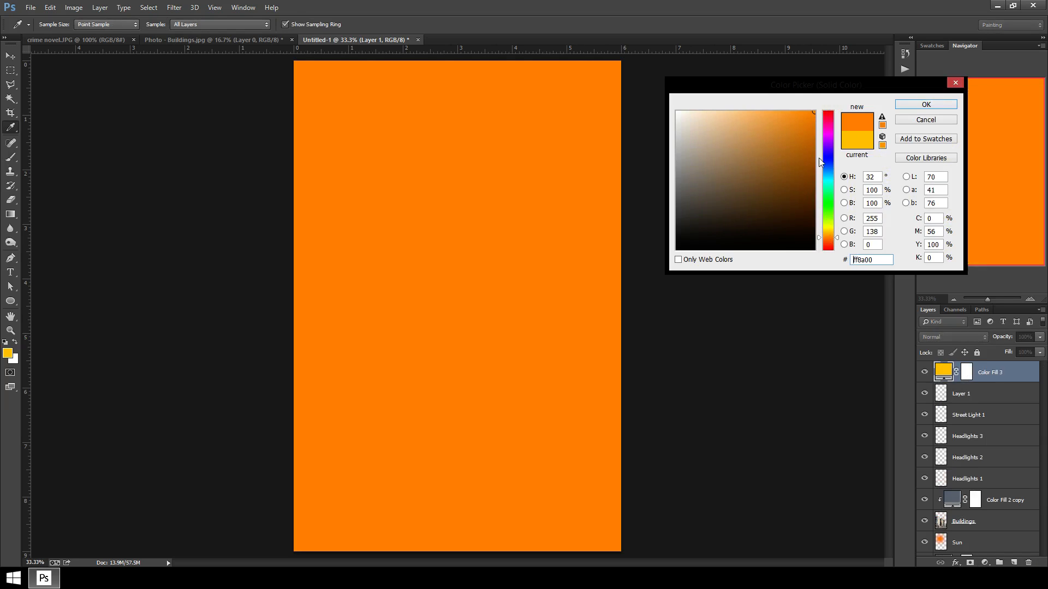
click(940, 103)
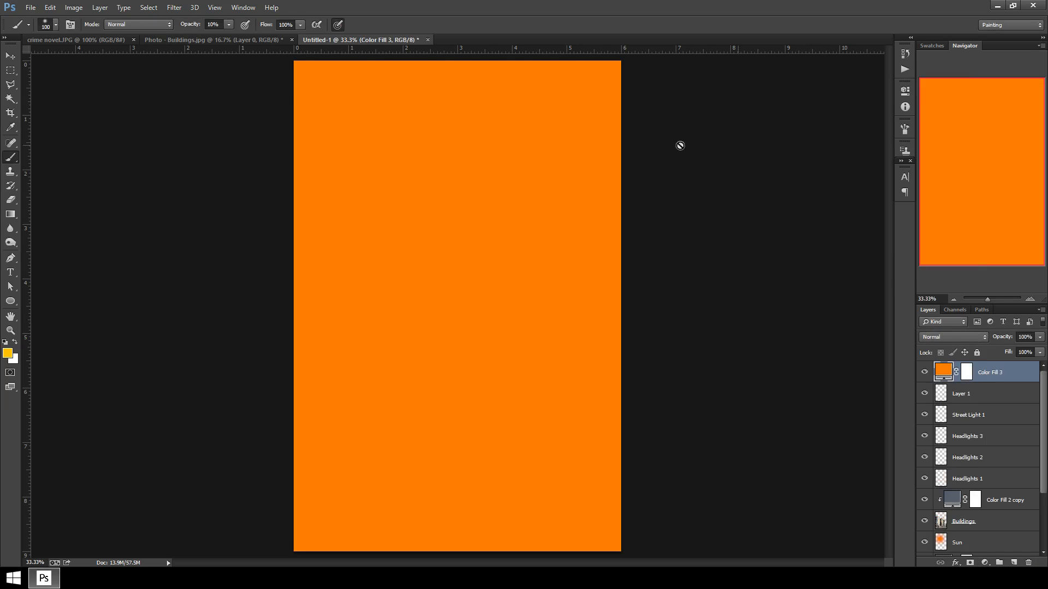
Set Color Fill 3's blend mode to Overlay and its opacity to 14%.
click(979, 338)
click(950, 180)
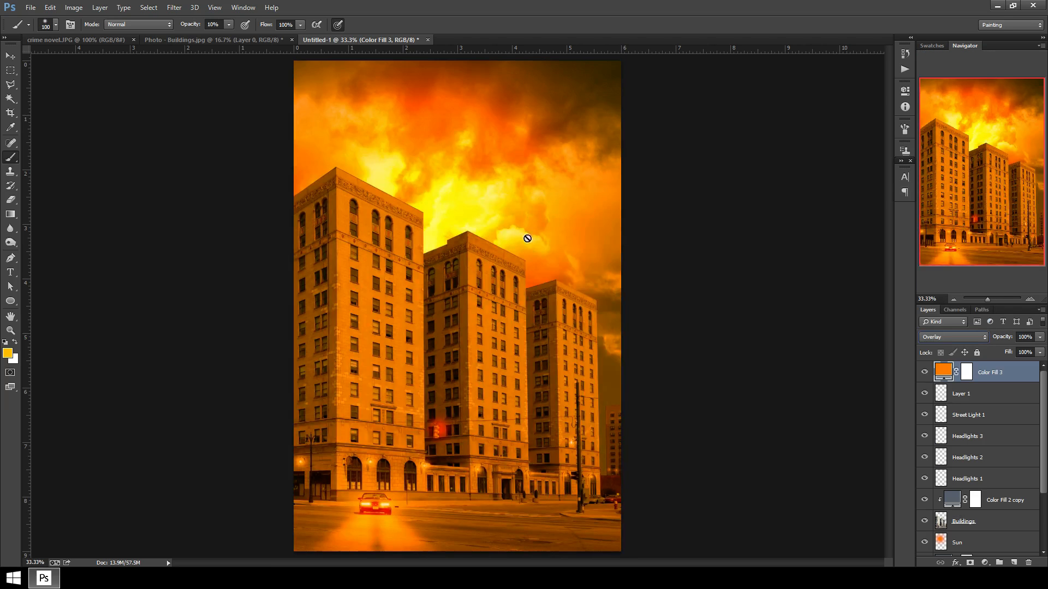
click(1039, 336)
drag(1040, 350, 987, 350)
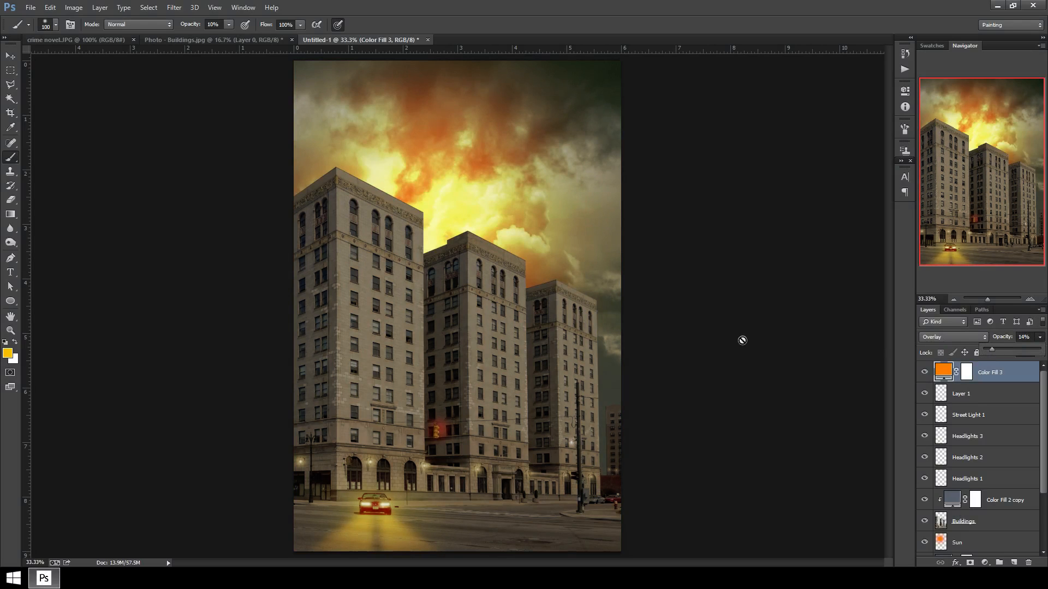
Toggle the orange fill layer's visibility to compare the cover with and without it.
key(ctrl+minus)
key(ctrl+minus)
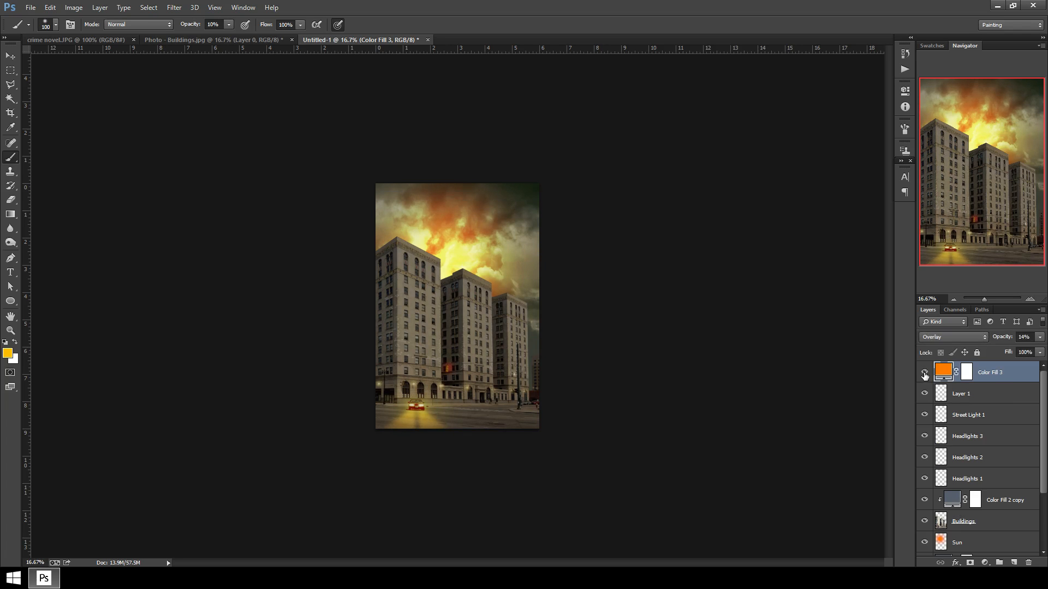
click(924, 374)
click(924, 374)
key(ctrl+plus)
key(ctrl+plus)
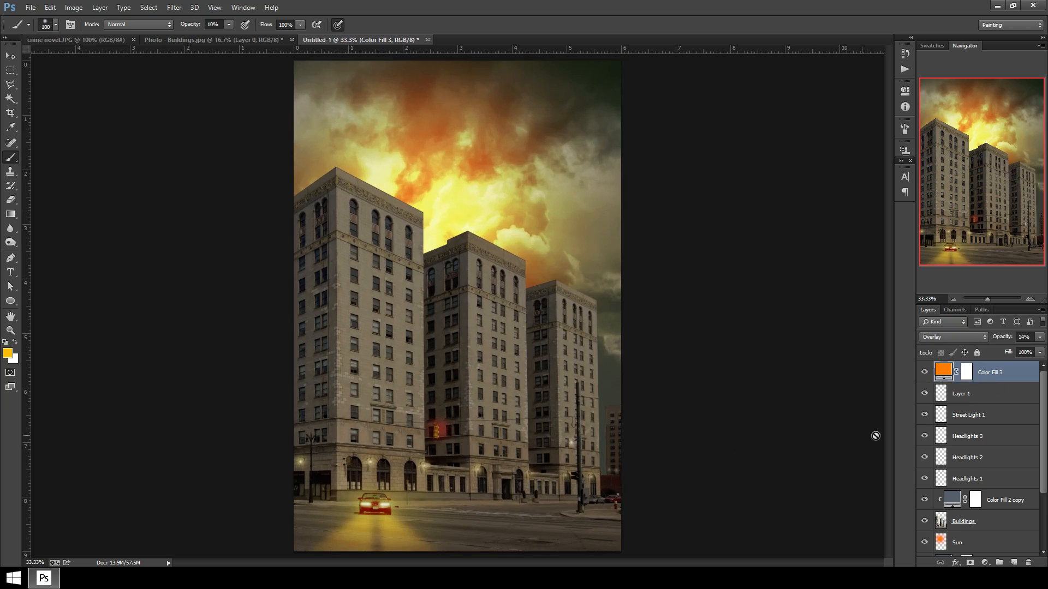
scroll(979, 508, down, 3)
scroll(977, 511, up, 3)
Create a new layer group named Main Image.
click(999, 562)
double_click(973, 368)
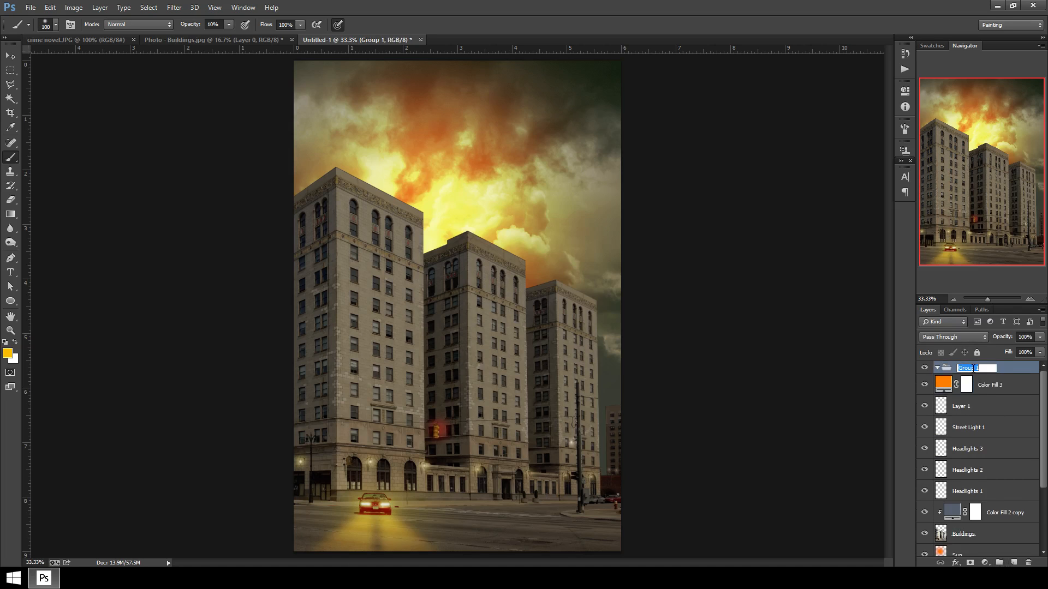
text(Main Image)
key(Return)
Move all layers above Background into the Main Image group and collapse it.
click(1009, 392)
scroll(1002, 480, down, 3)
shift+click(1002, 530)
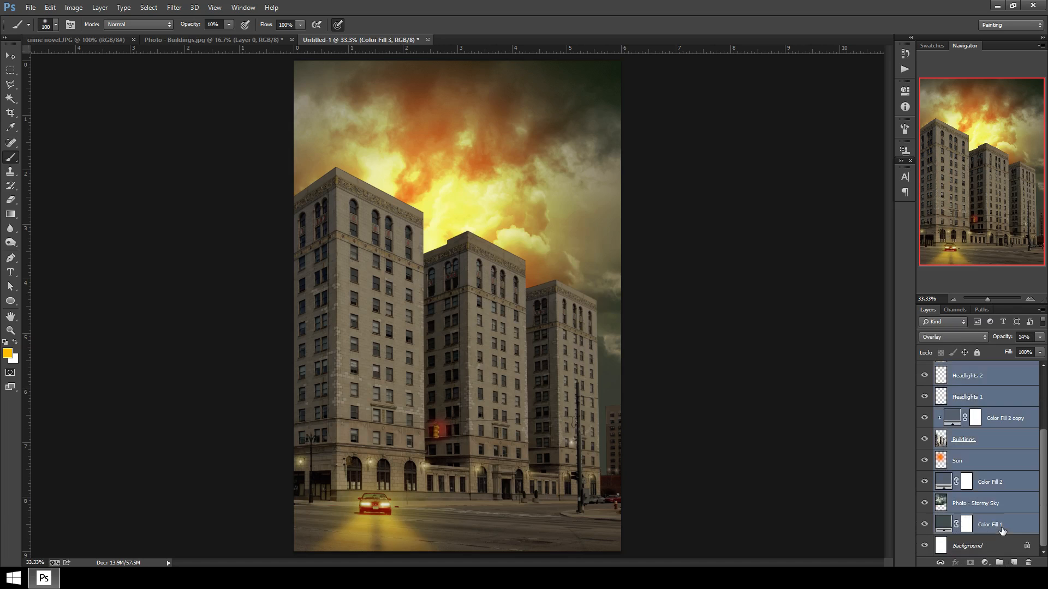
scroll(999, 518, up, 3)
drag(1024, 391, 960, 372)
click(941, 370)
click(937, 369)
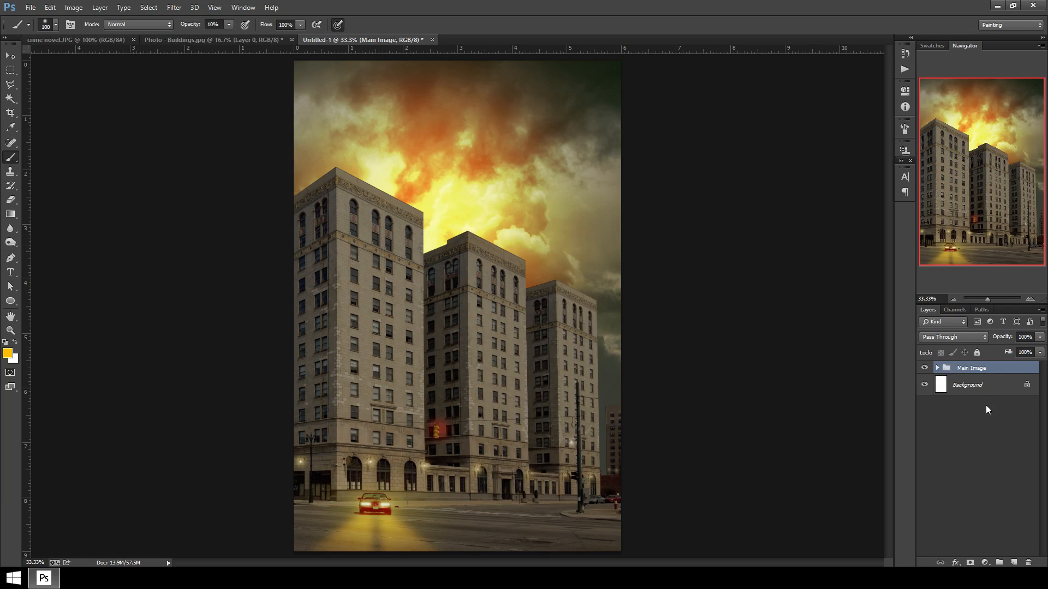
Duplicate the Main Image group twice and merge each copy into a single layer.
key(ctrl+j)
key(ctrl+j)
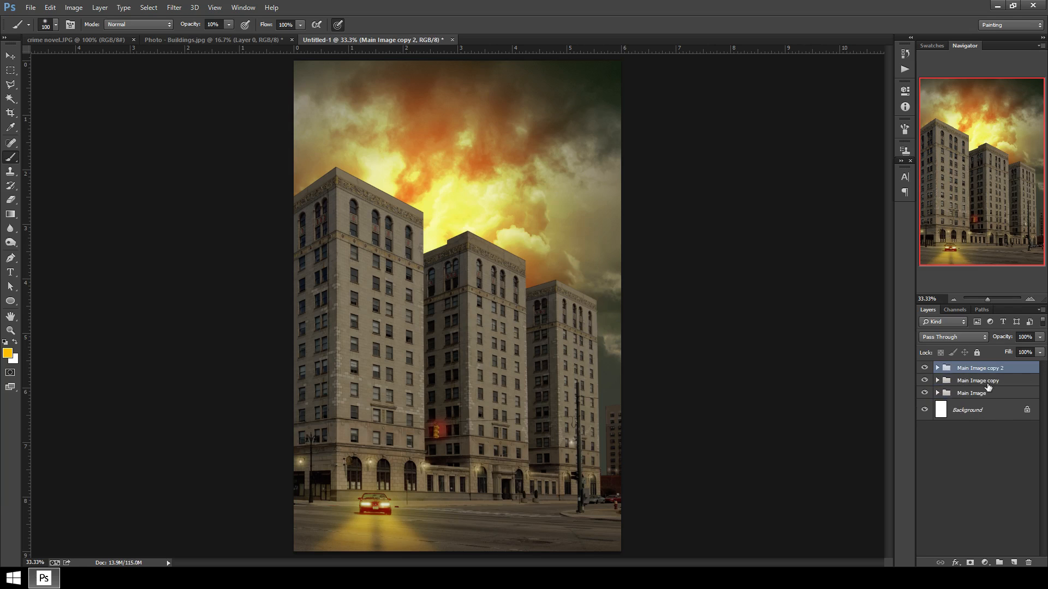
right_click(980, 372)
click(980, 373)
right_click(981, 382)
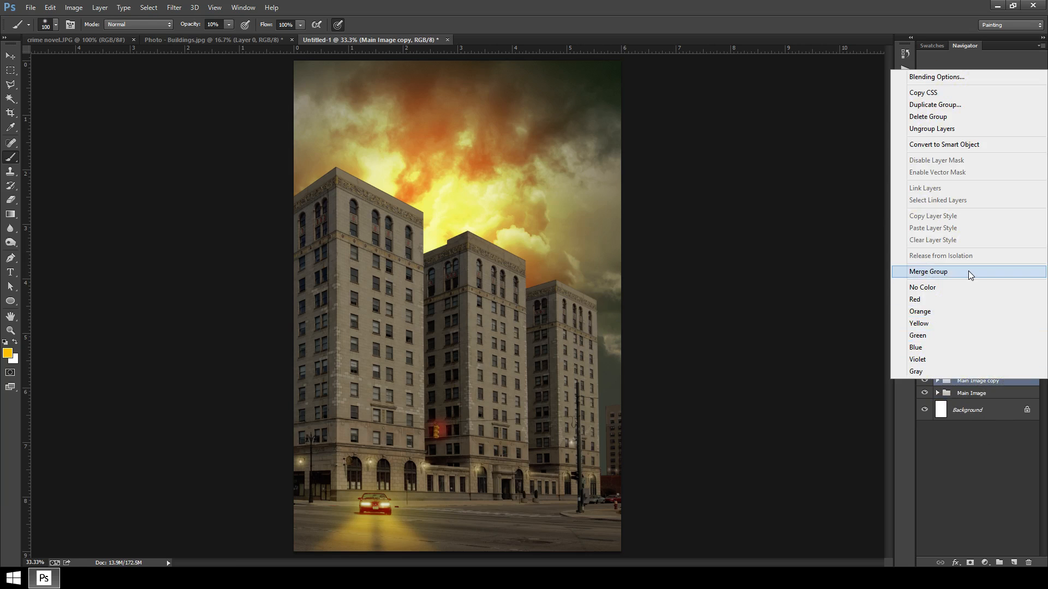
click(968, 270)
right_click(974, 370)
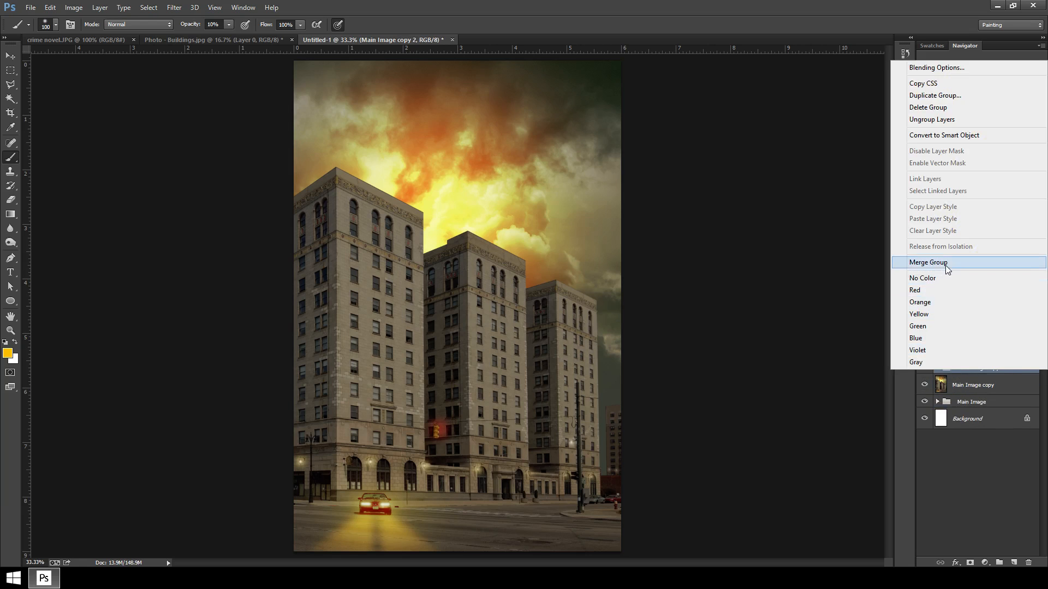
click(969, 272)
Create a group named Sharpen and move both merged Main Image copies into it.
click(999, 562)
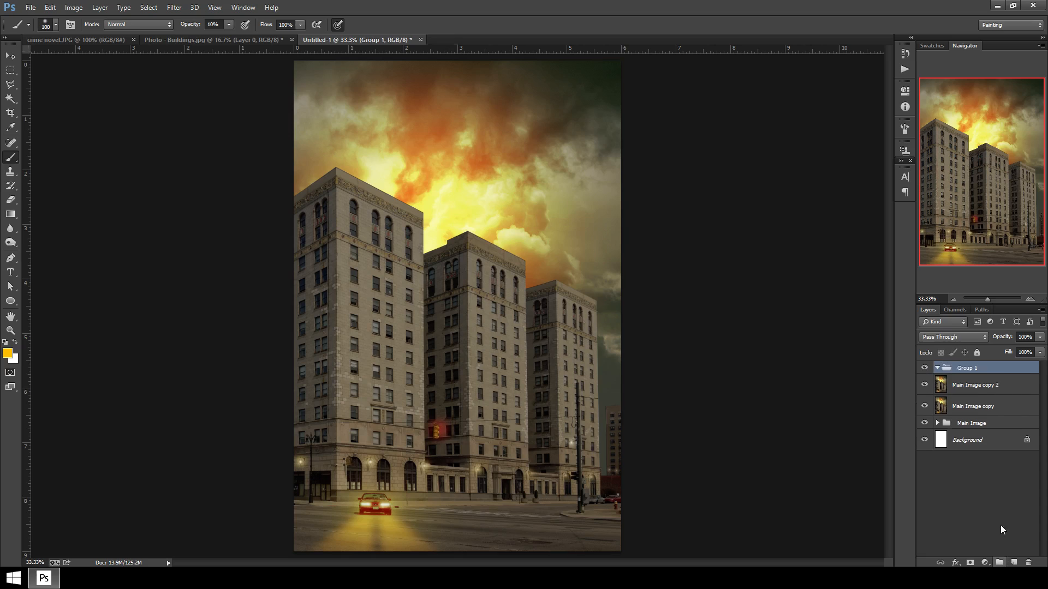
double_click(965, 367)
text(Sharpen)
key(Return)
click(999, 386)
shift+click(981, 406)
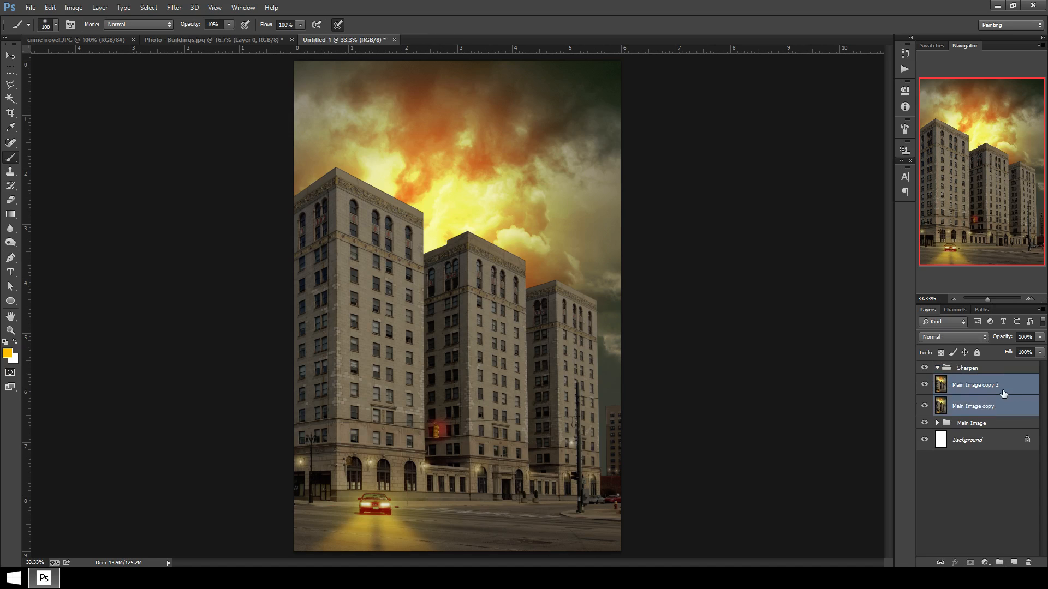
drag(1003, 393, 997, 369)
Invert Main Image copy 2 and set its blend mode to Vivid Light.
click(981, 386)
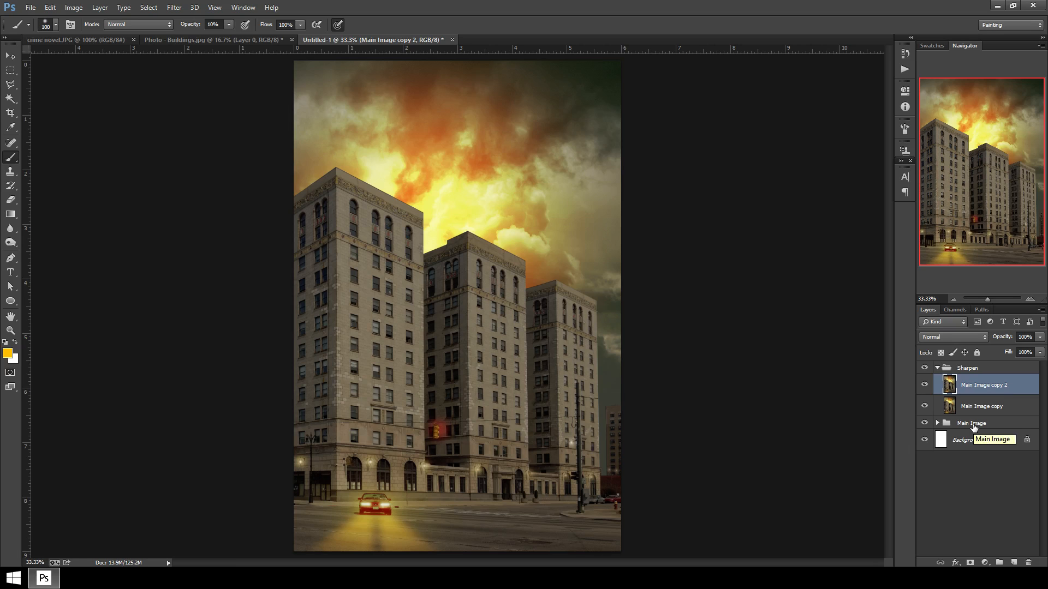
key(ctrl+i)
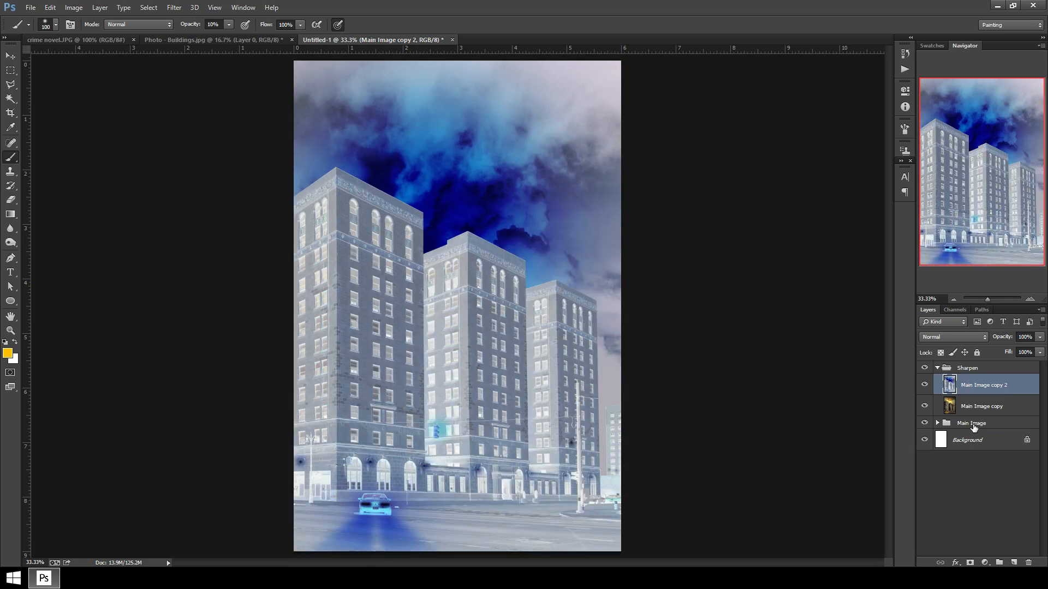
click(947, 339)
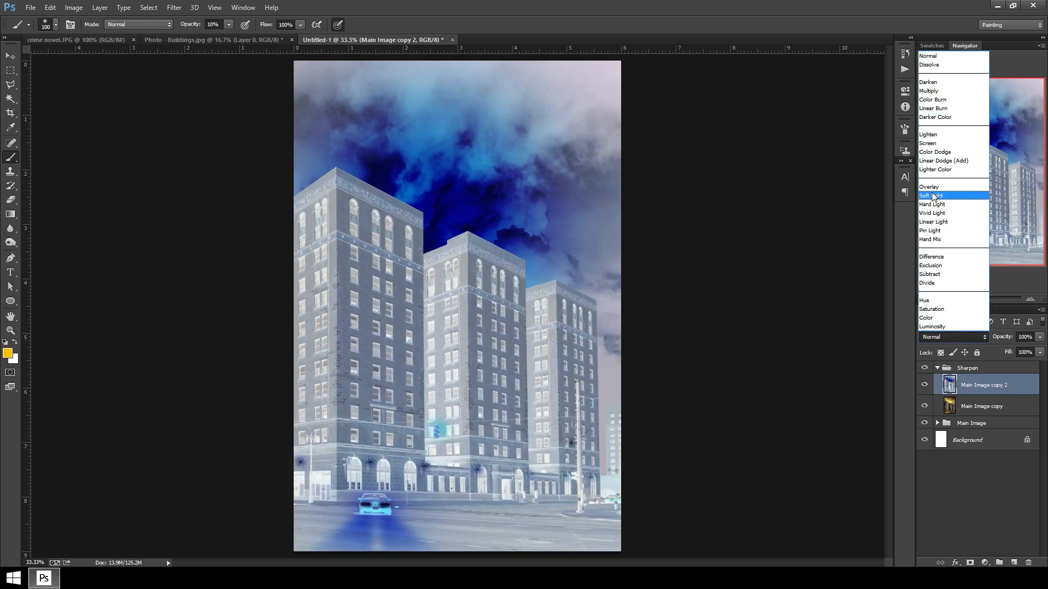
click(940, 213)
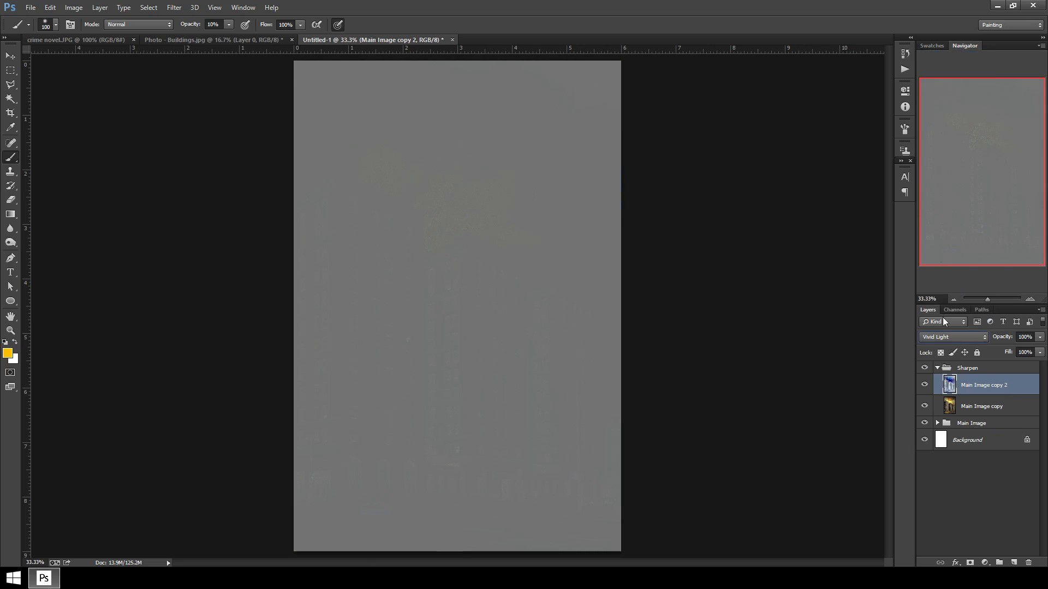
Set the Sharpen group's blend mode to Overlay.
click(969, 363)
click(961, 337)
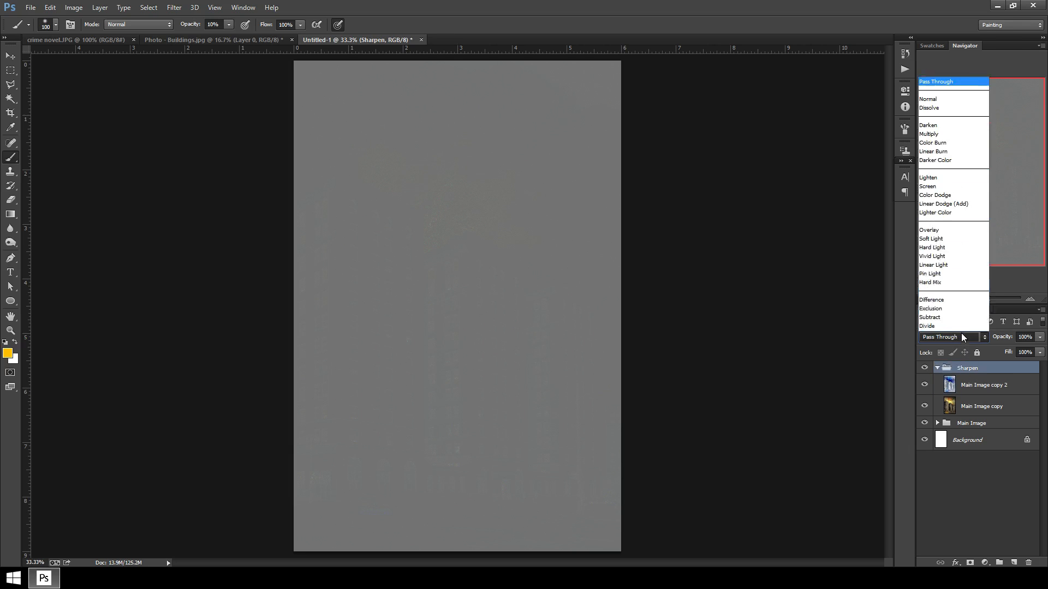
click(929, 187)
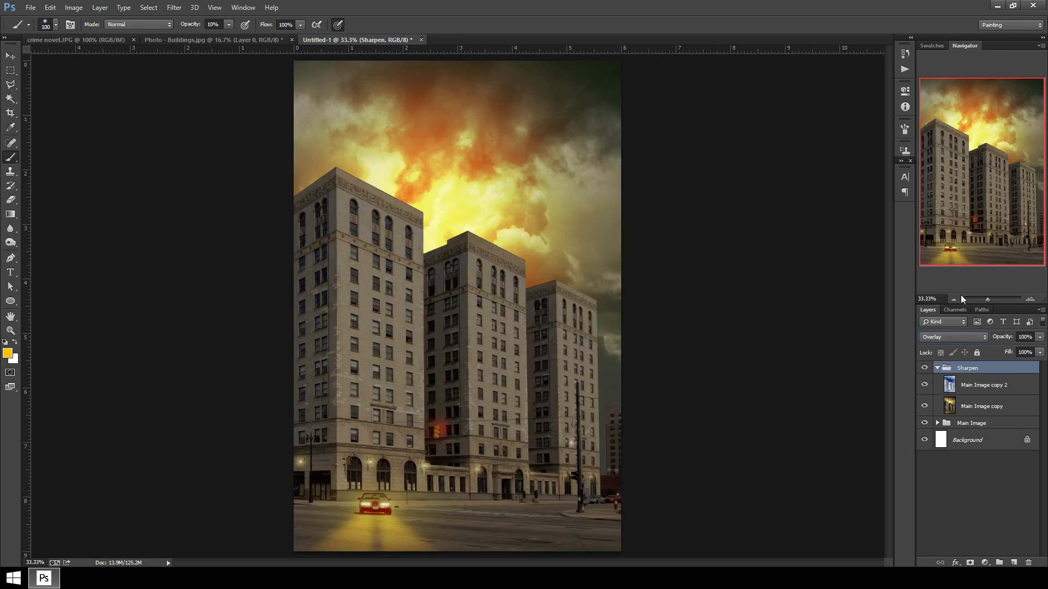
Apply a Surface Blur to Main Image copy 2 with a radius of about 10 pixels and threshold 32.
click(980, 389)
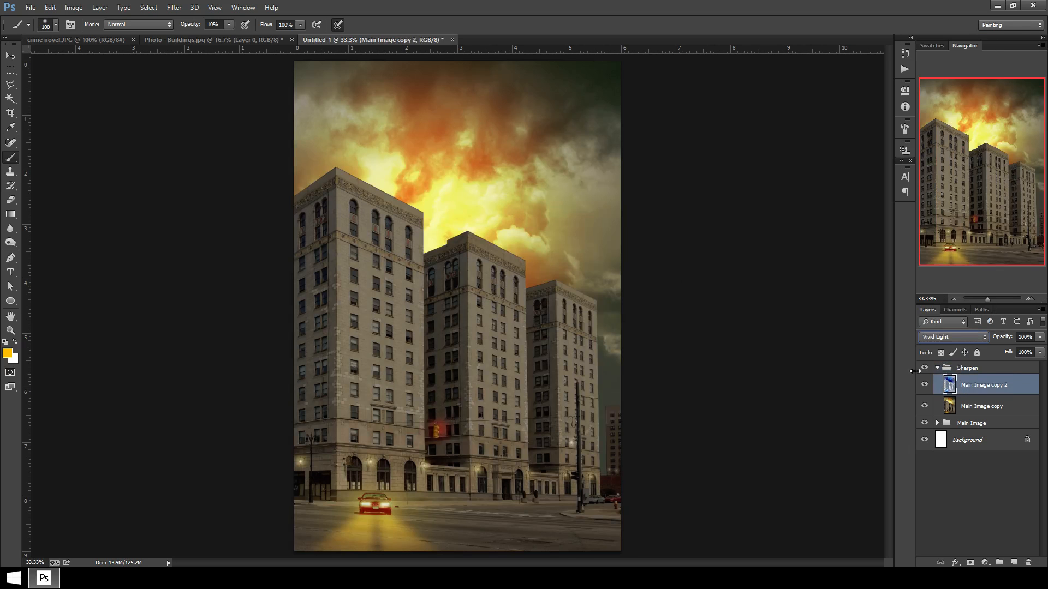
click(174, 7)
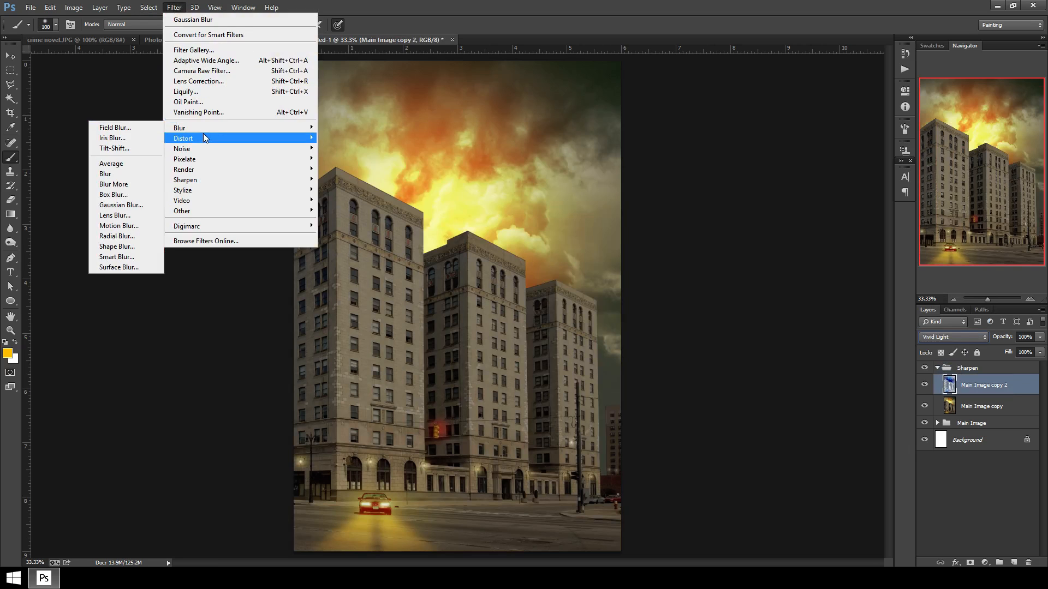
mouse_move(201, 130)
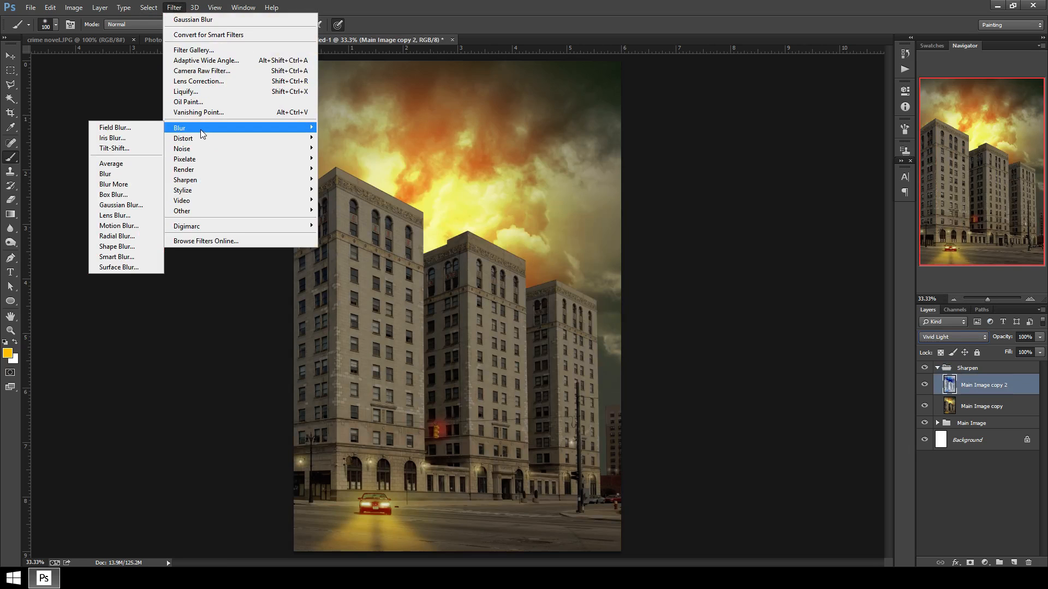
click(126, 267)
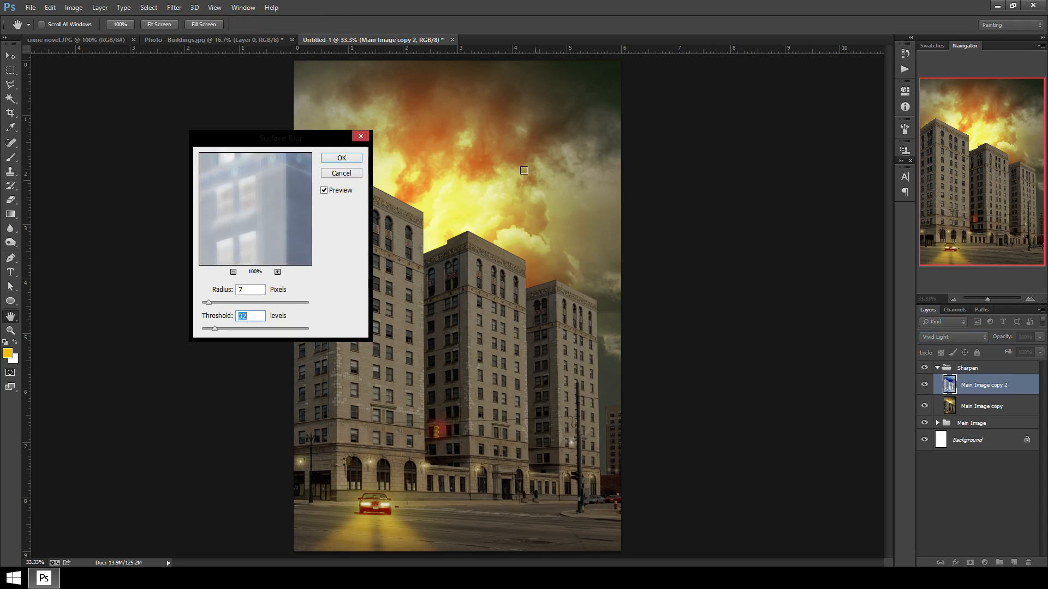
drag(316, 133, 752, 162)
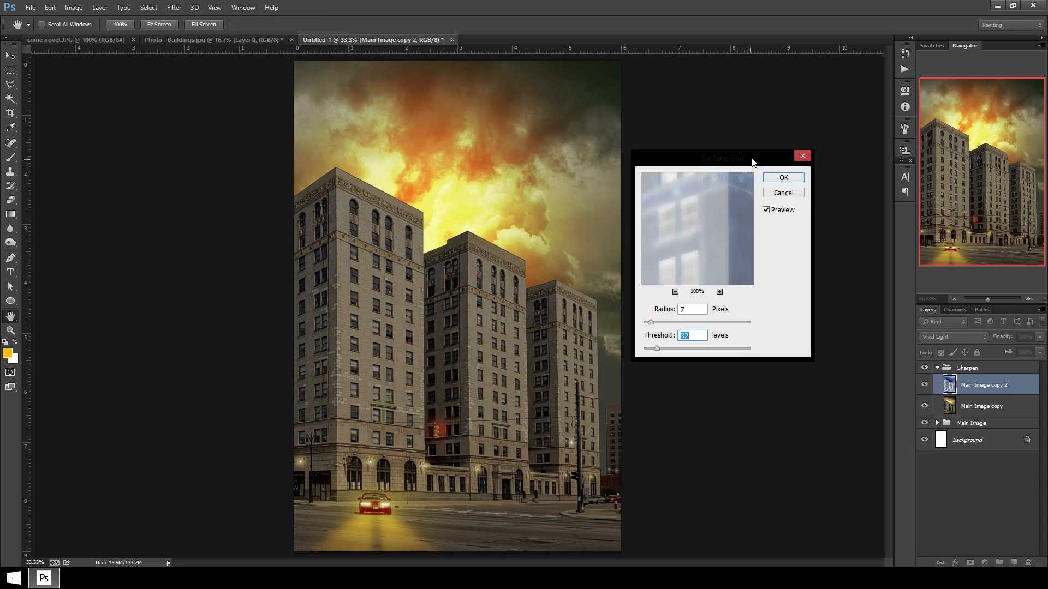
key(ctrl+plus)
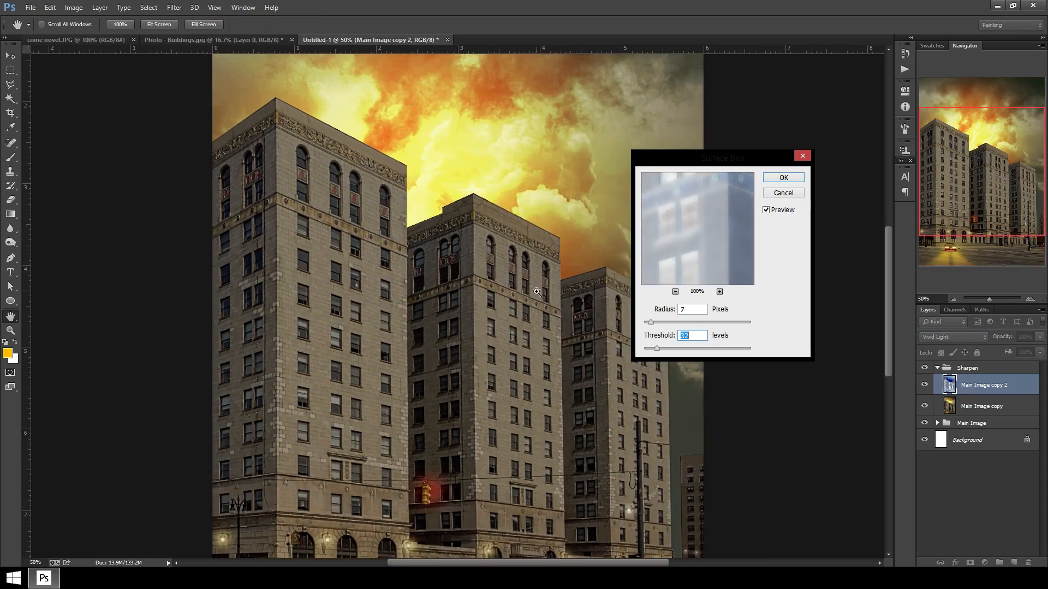
key(ctrl+plus)
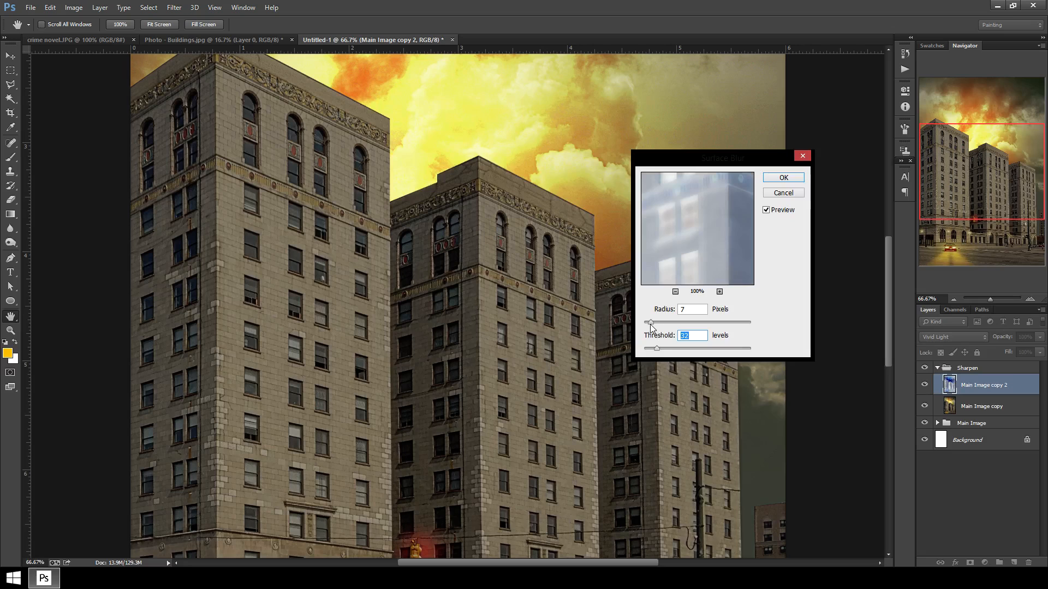
drag(651, 326, 656, 327)
key(ctrl+minus)
key(ctrl+minus)
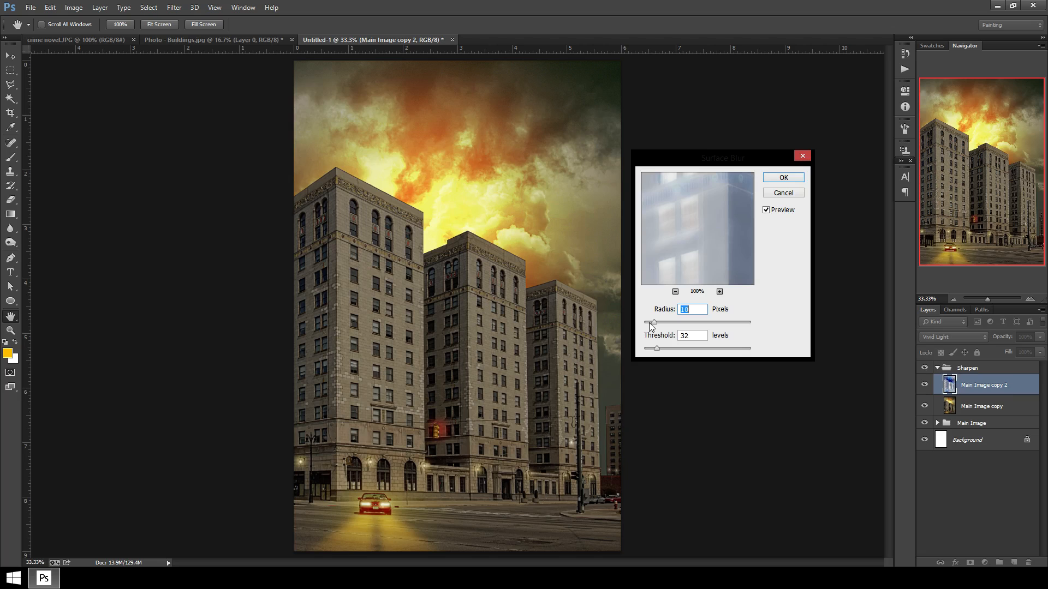
key(ctrl+plus)
key(ctrl+plus)
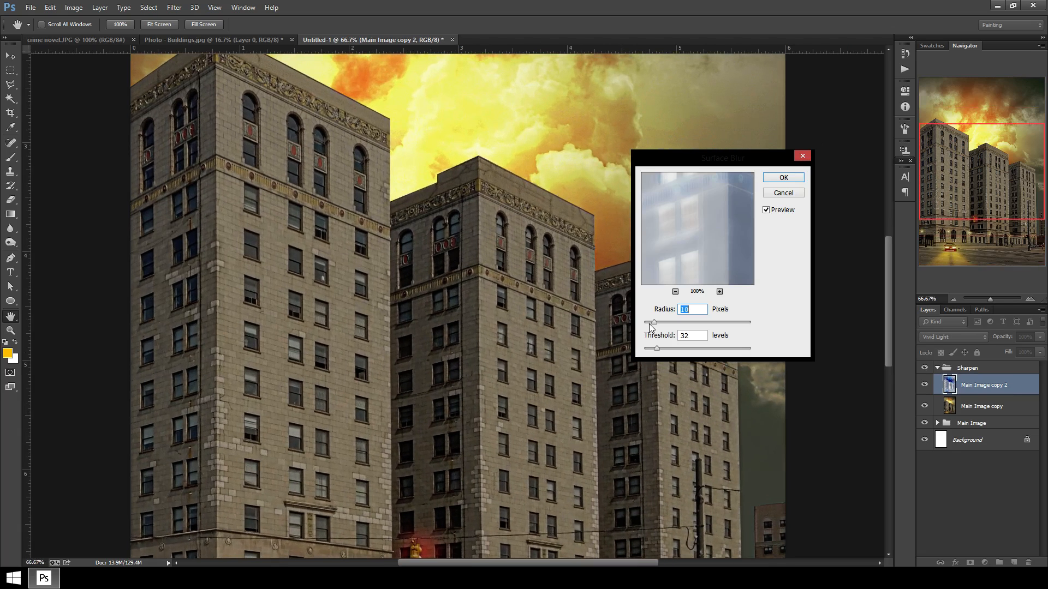
drag(654, 326, 653, 326)
click(798, 179)
key(b)
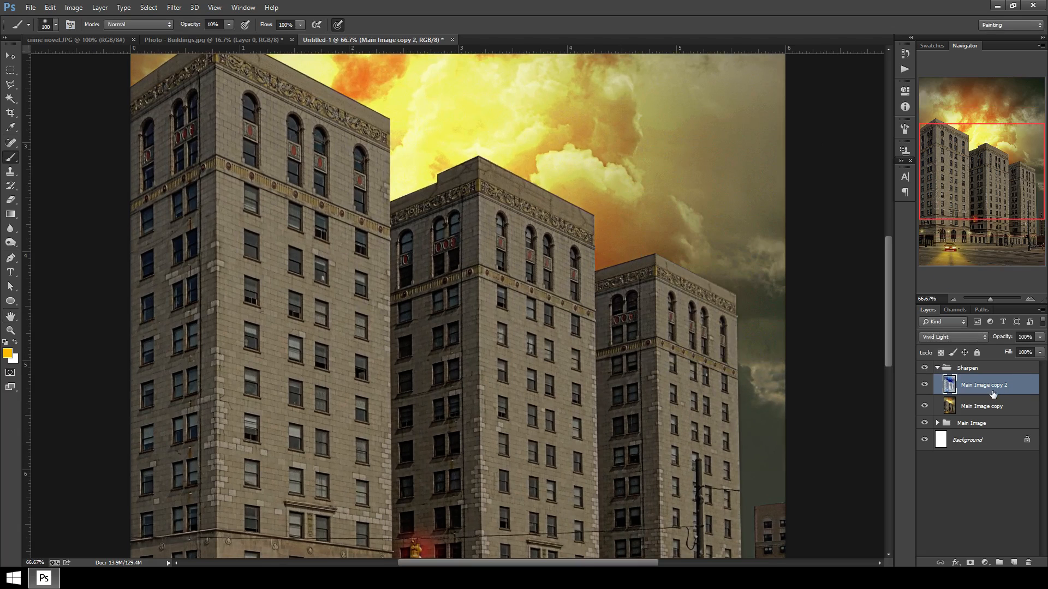
Collapse the Sharpen group and lower its opacity to 62%.
click(937, 368)
click(1040, 338)
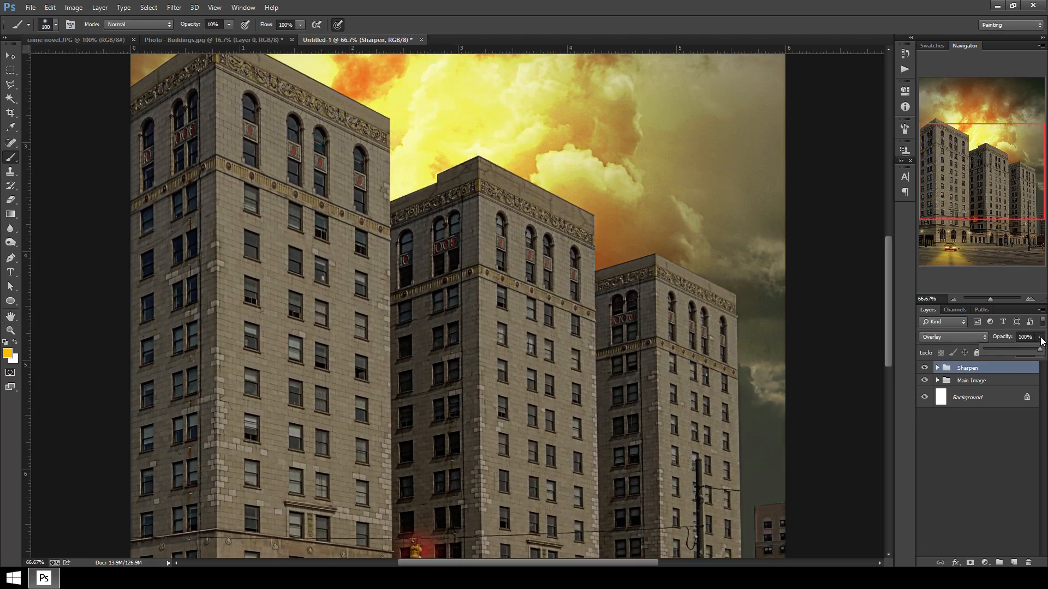
drag(1041, 351, 1038, 352)
drag(1021, 353, 1041, 353)
key(ctrl+minus)
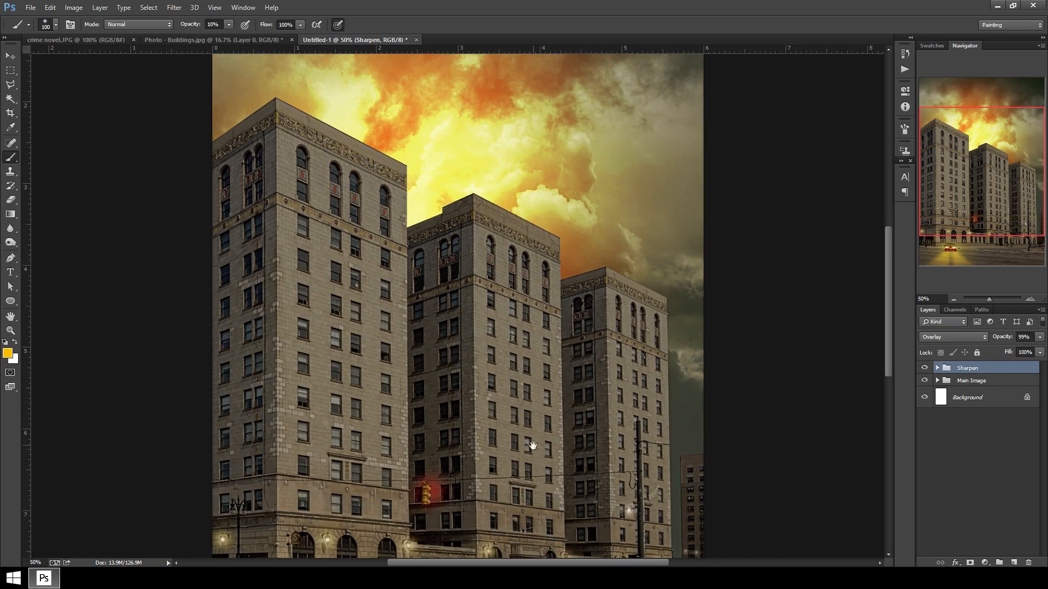
drag(533, 445, 550, 248)
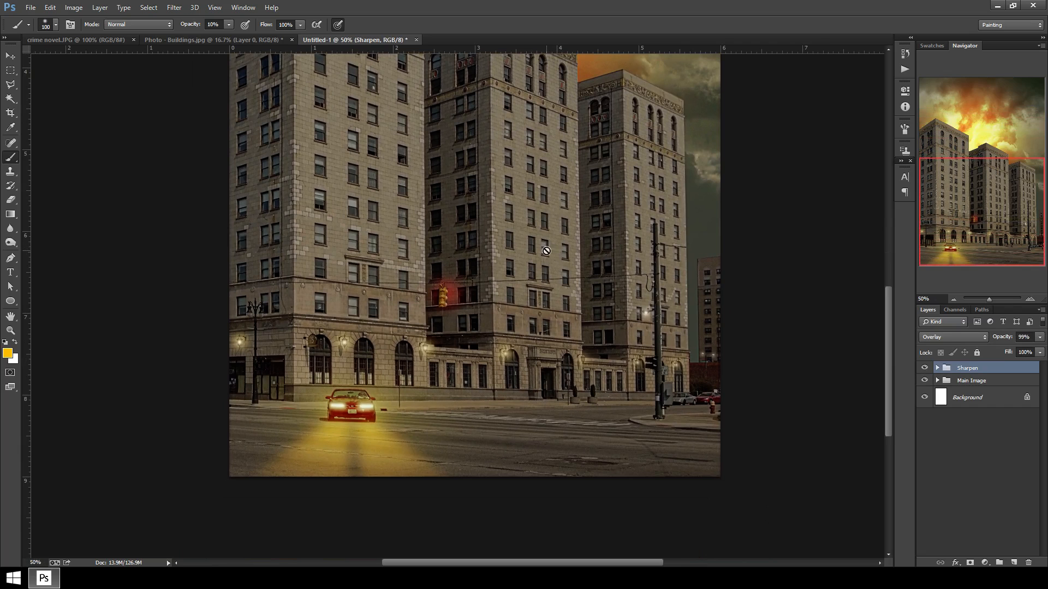
key(ctrl+plus)
key(ctrl+plus)
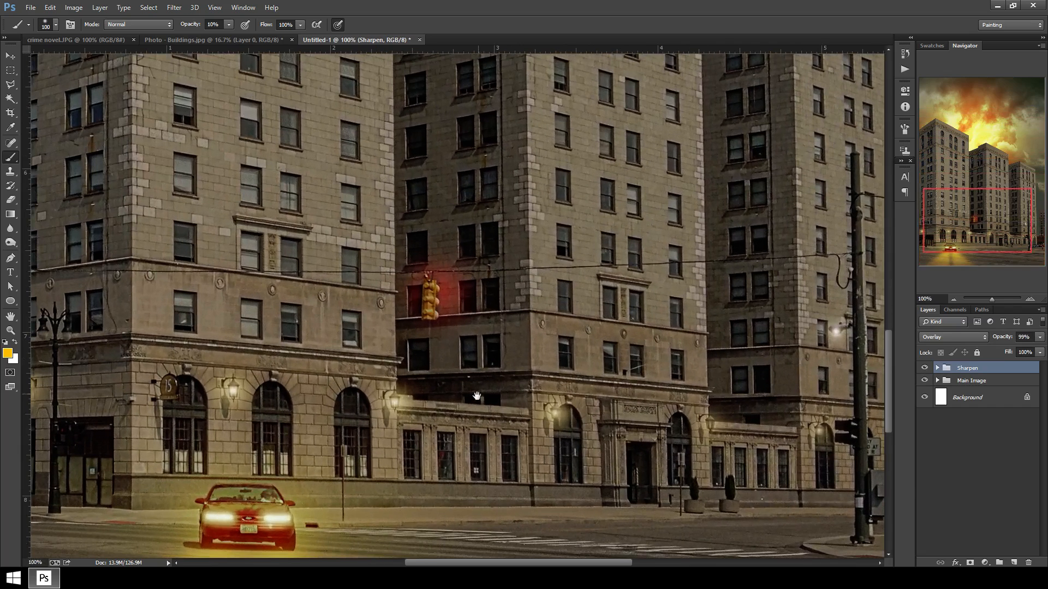
drag(476, 396, 500, 292)
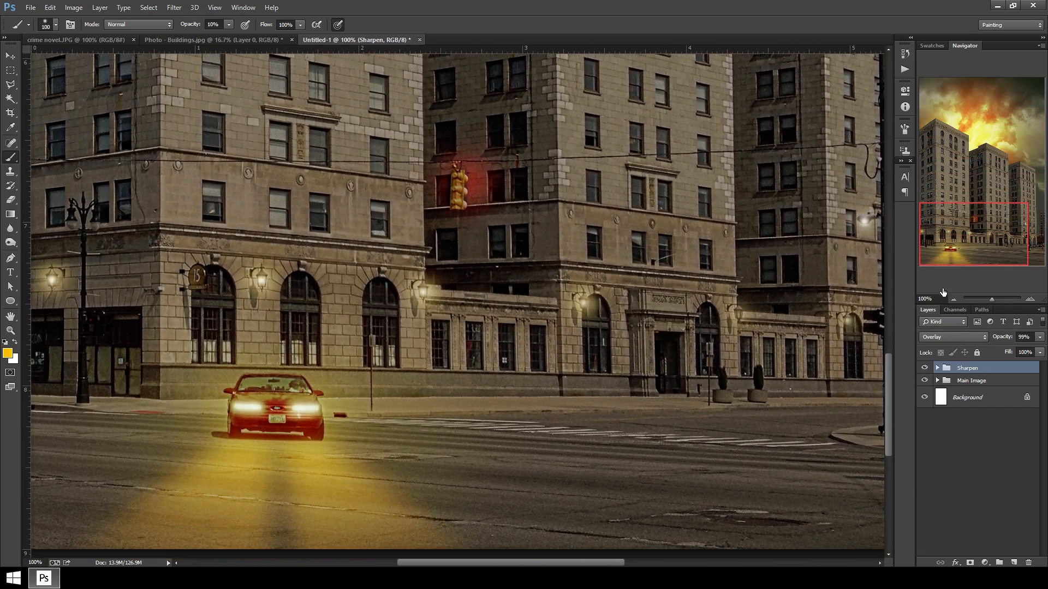
click(1041, 338)
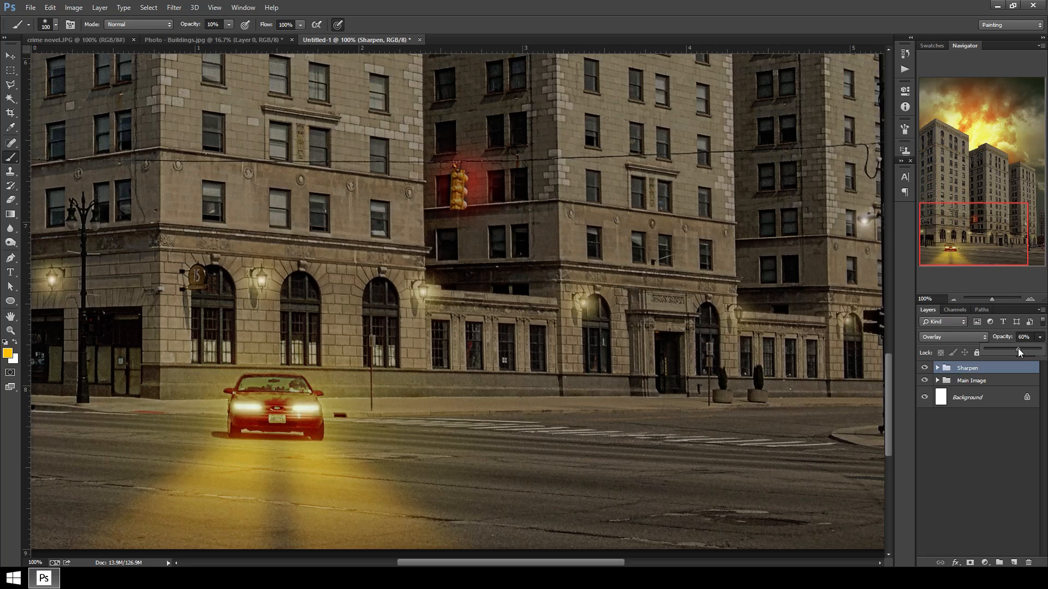
key(ctrl+minus)
key(ctrl+minus)
key(ctrl+minus)
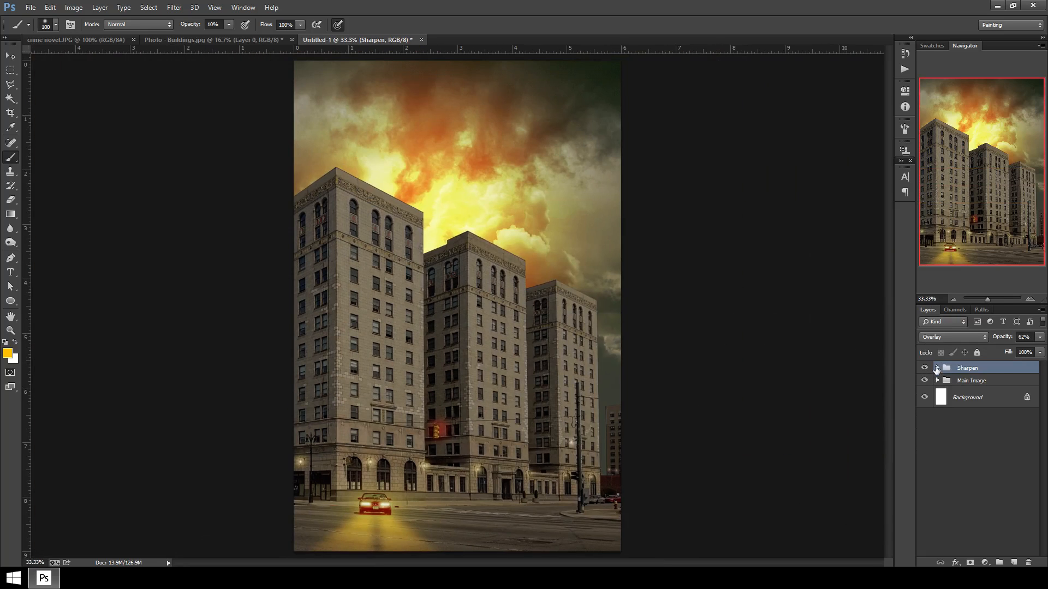
Add a black Solid Color fill layer above Main Image copy 2 inside the Sharpen group.
click(937, 369)
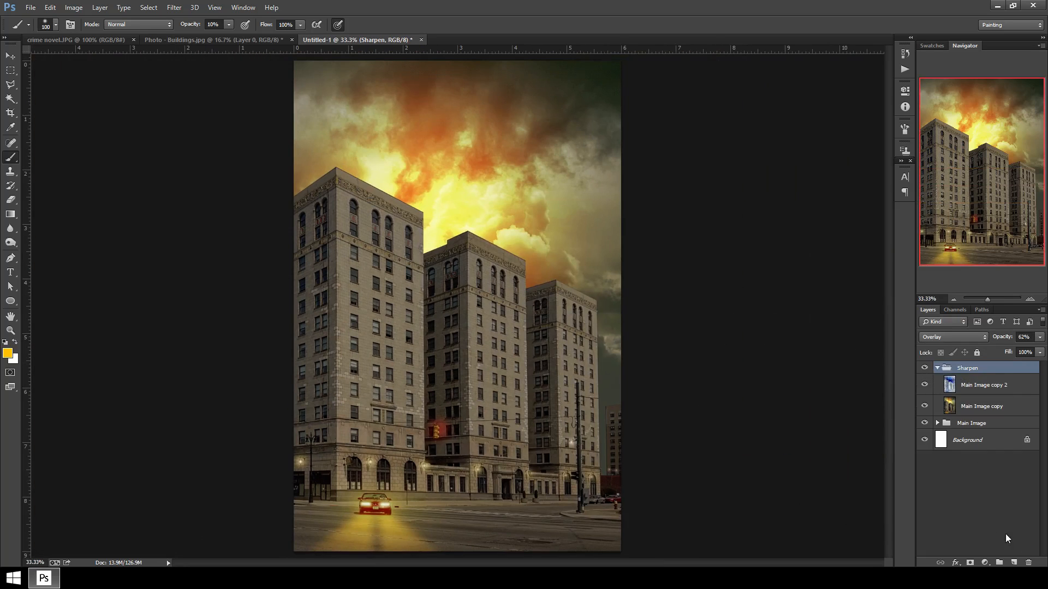
click(1003, 385)
click(985, 563)
click(987, 330)
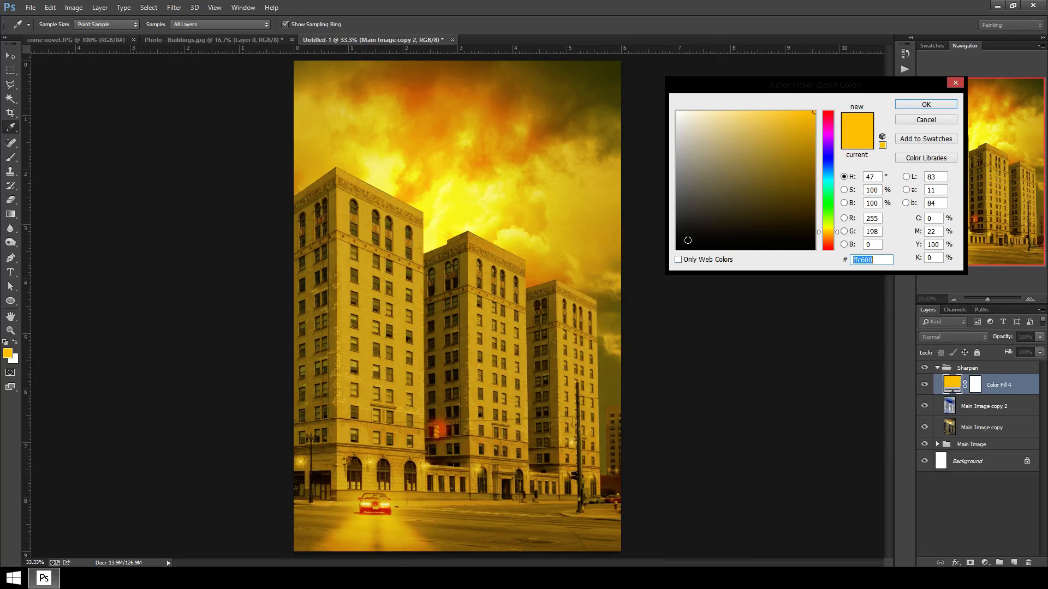
drag(738, 216, 659, 252)
click(925, 105)
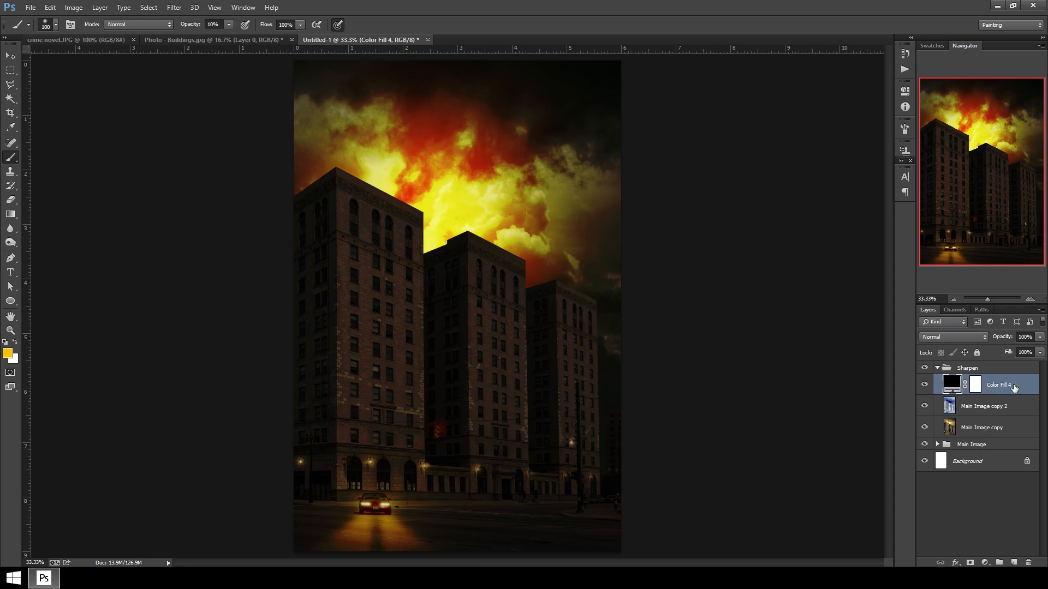
Set the black Color Fill 4 layer's opacity to 48%.
click(977, 369)
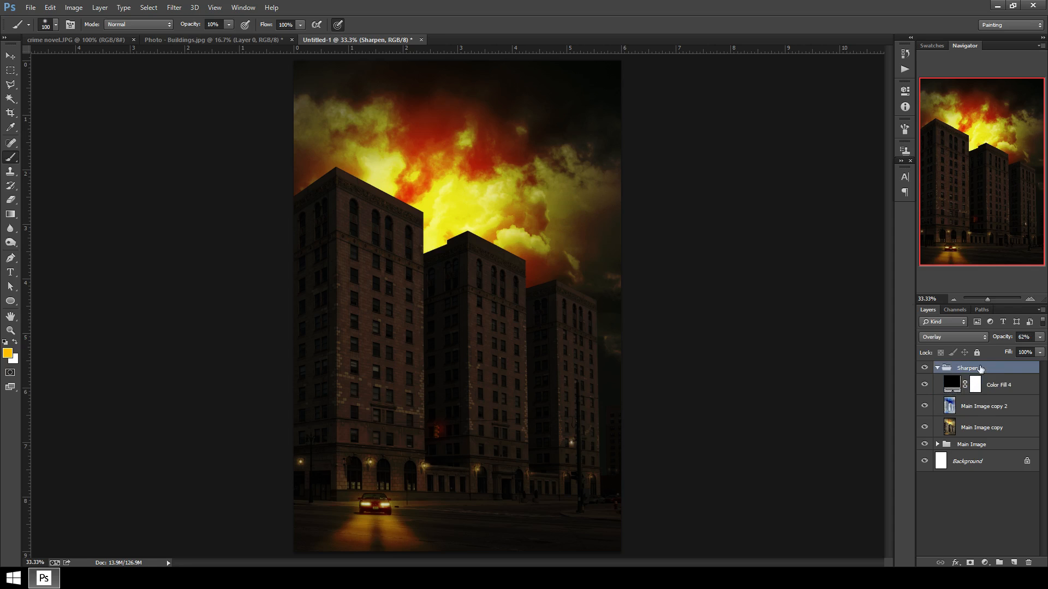
click(997, 386)
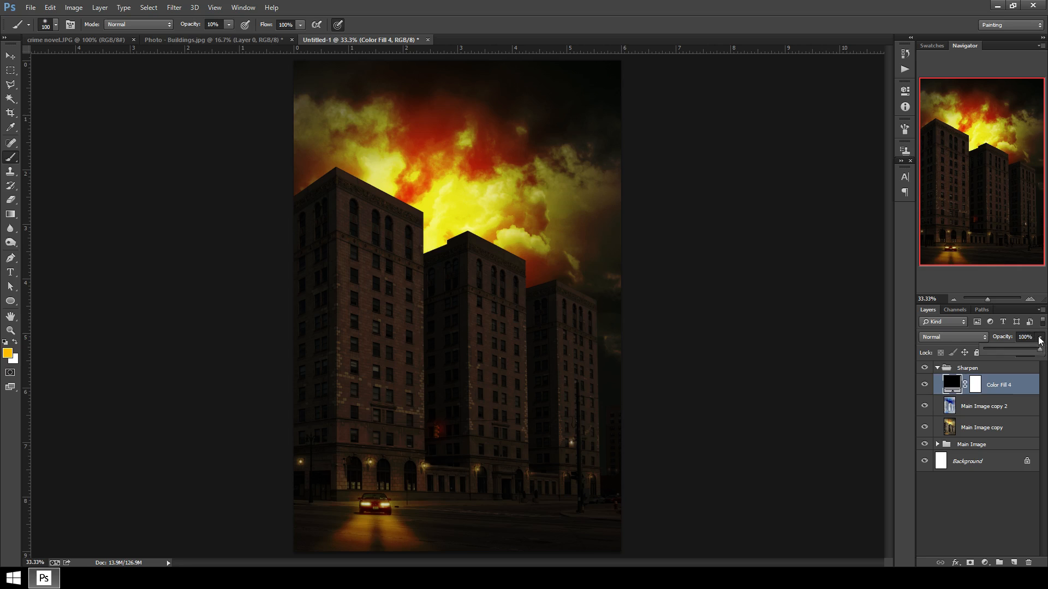
click(1040, 338)
drag(1036, 352, 1013, 348)
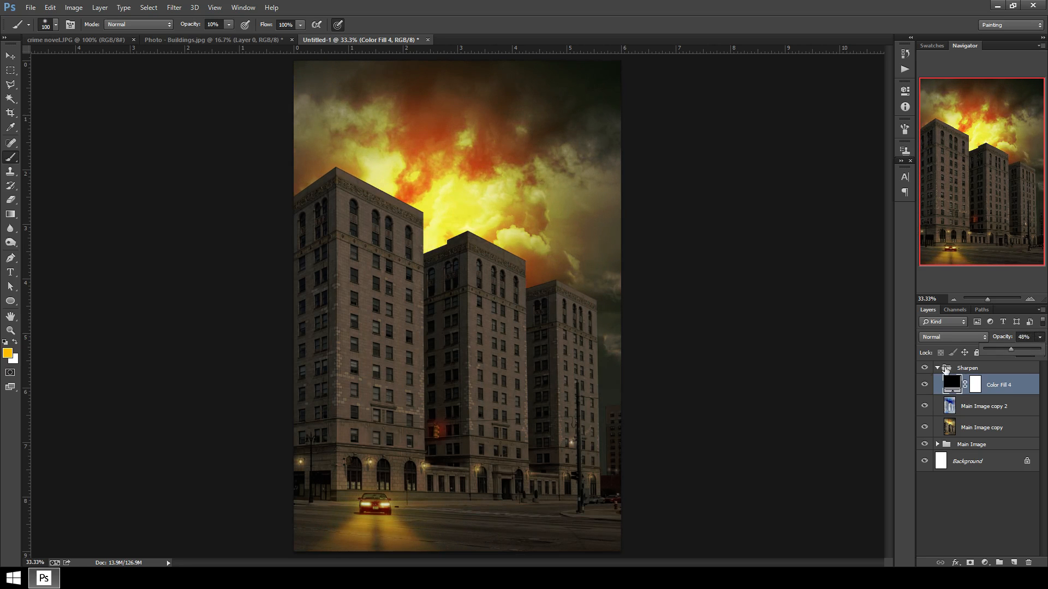
Compare the composition with and without the black fill layer and against the reference City of Men cover.
click(927, 386)
click(928, 386)
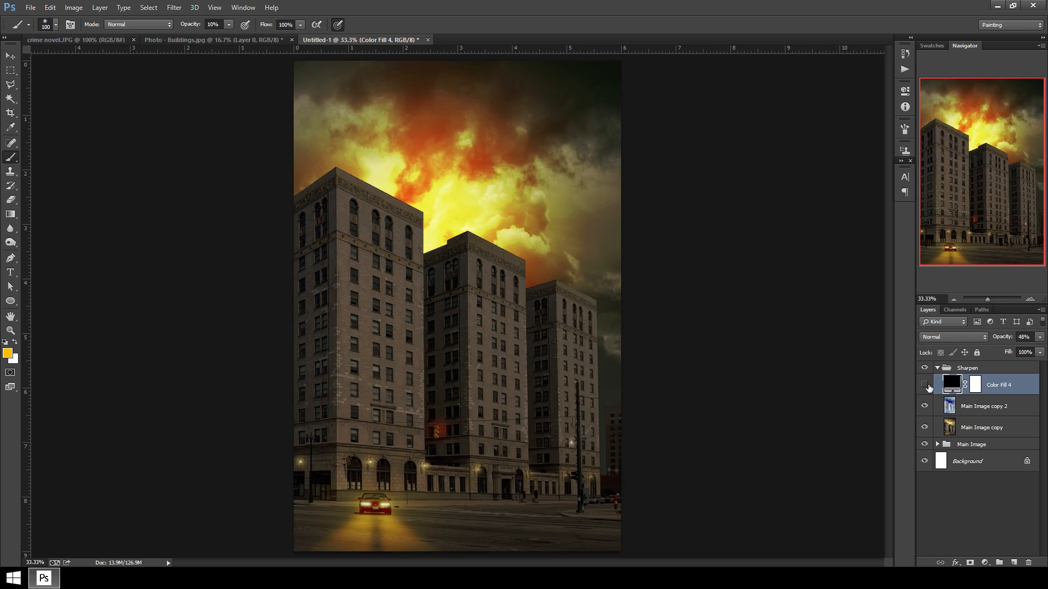
click(928, 387)
click(928, 387)
click(204, 38)
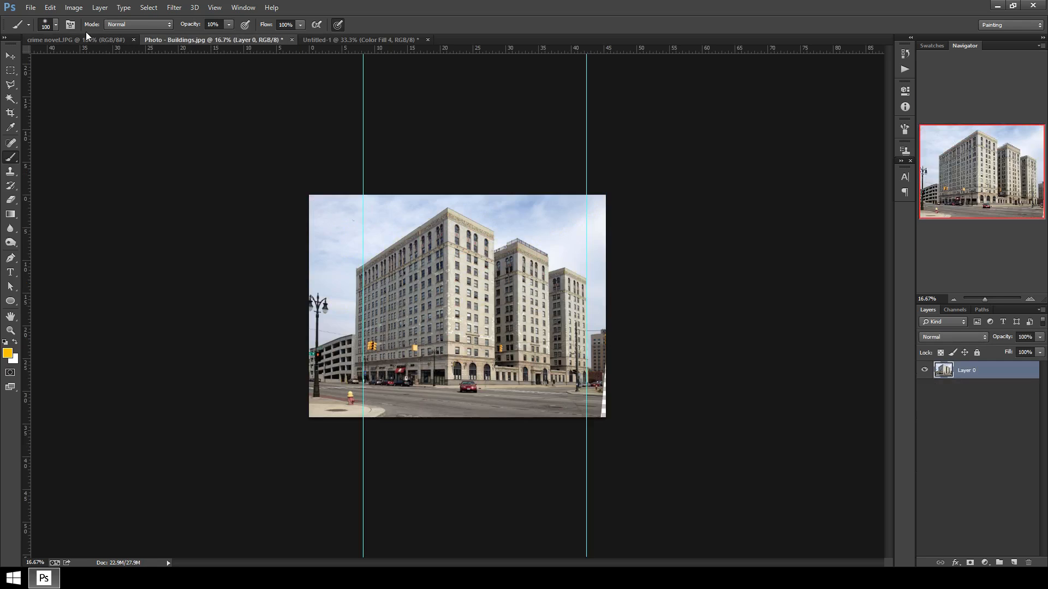
click(81, 40)
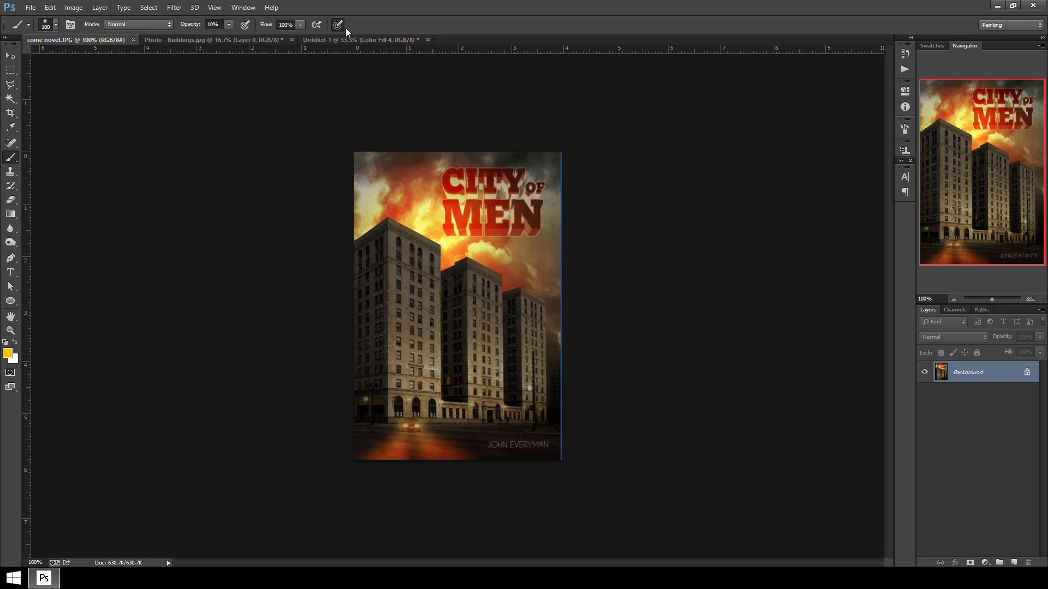
click(359, 40)
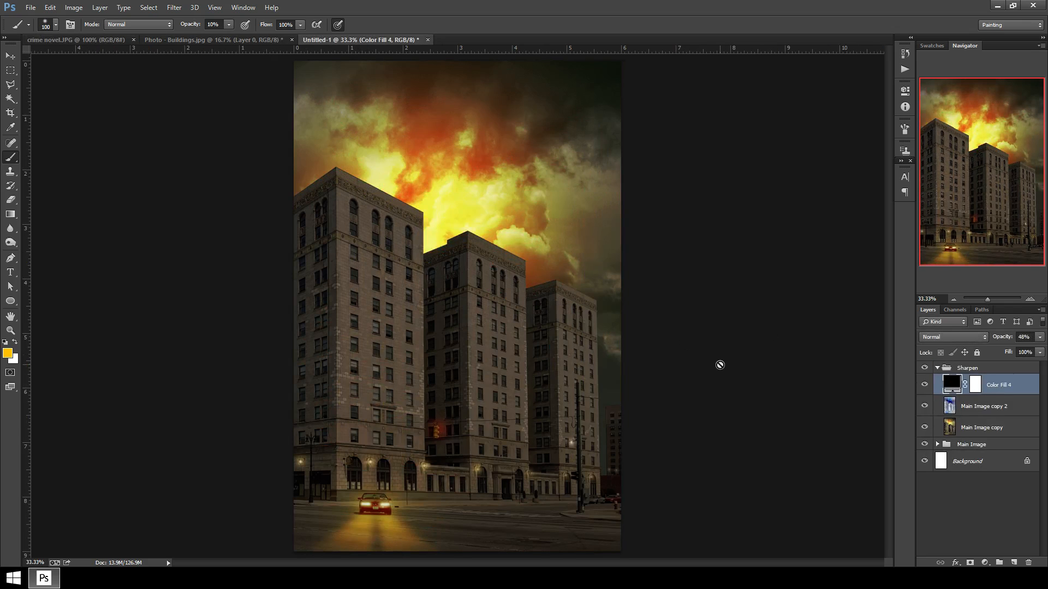
key(ctrl+minus)
key(ctrl+minus)
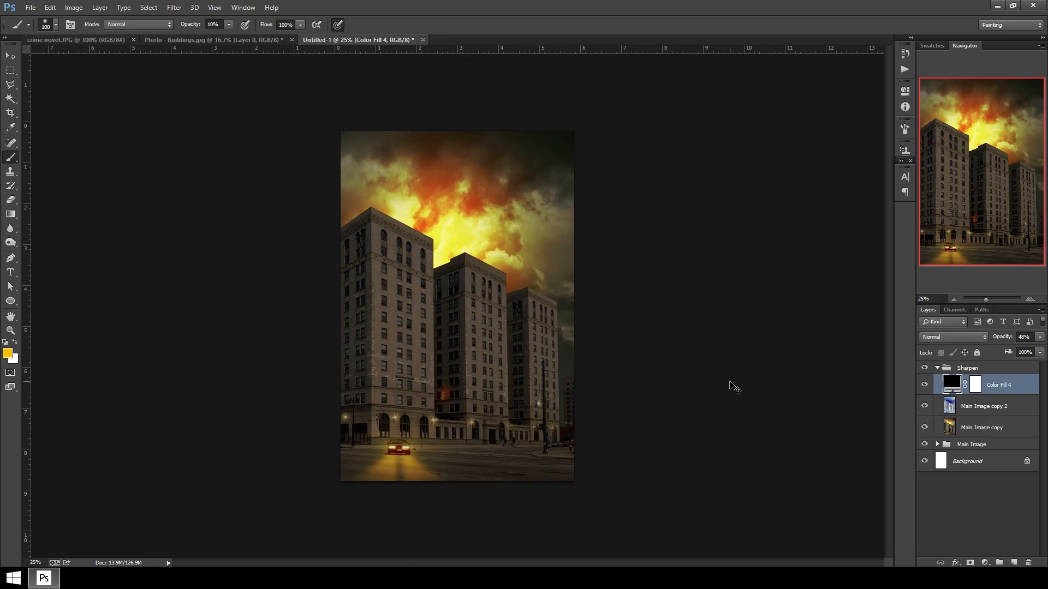
key(ctrl+plus)
key(ctrl+plus)
key(ctrl+plus)
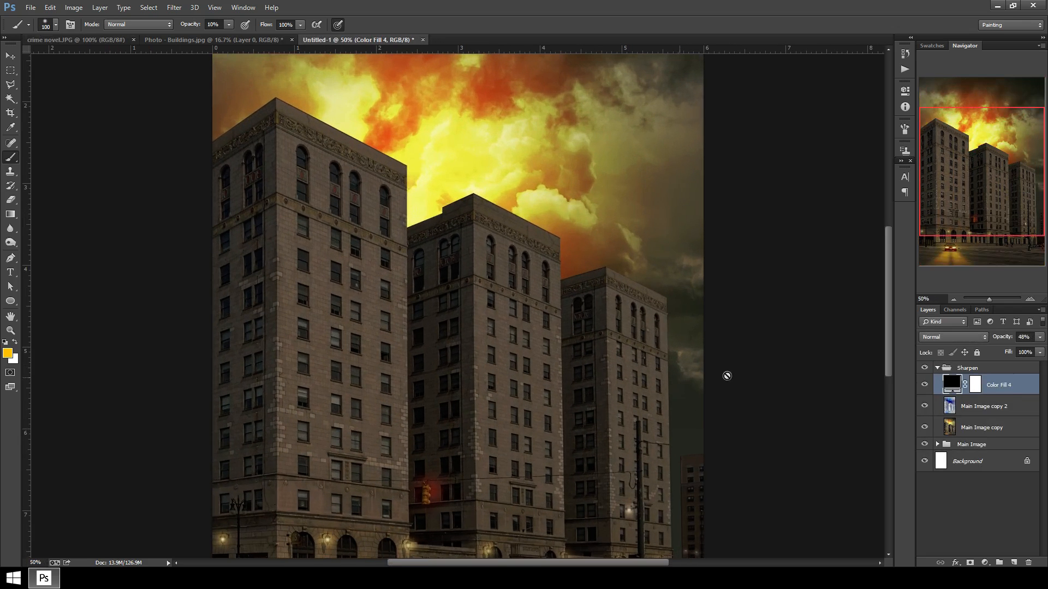
Expand the Main Image group and toggle the Color Fill 2 copy layer to judge its effect.
click(937, 369)
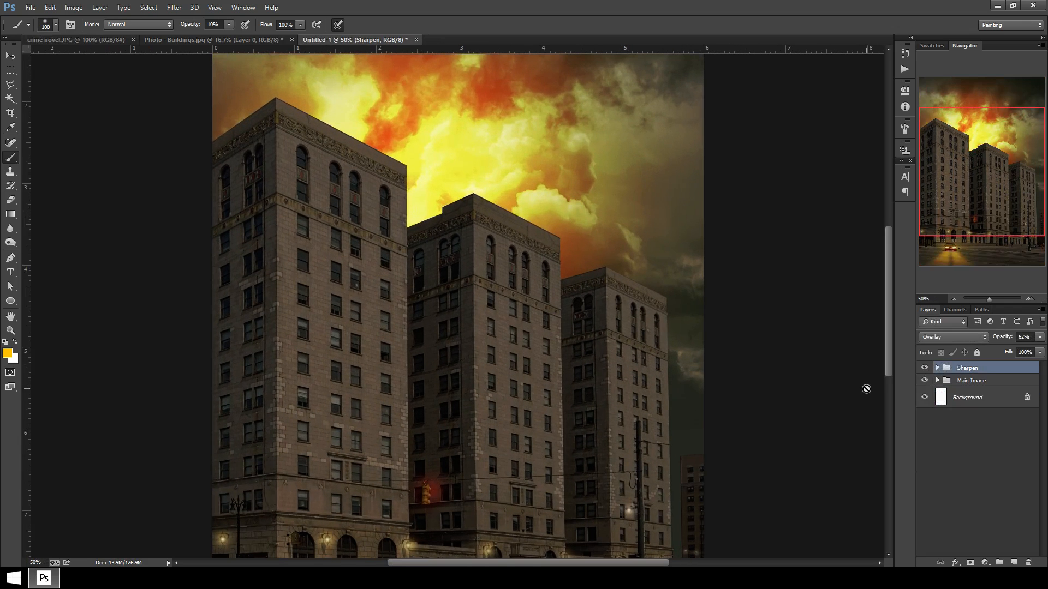
click(938, 381)
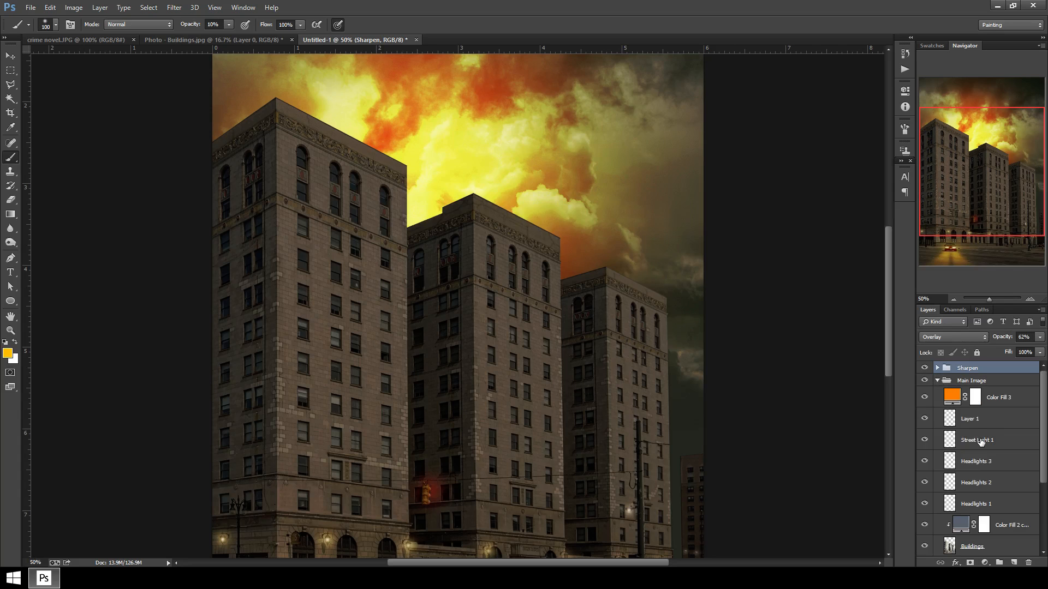
scroll(994, 462, down, 4)
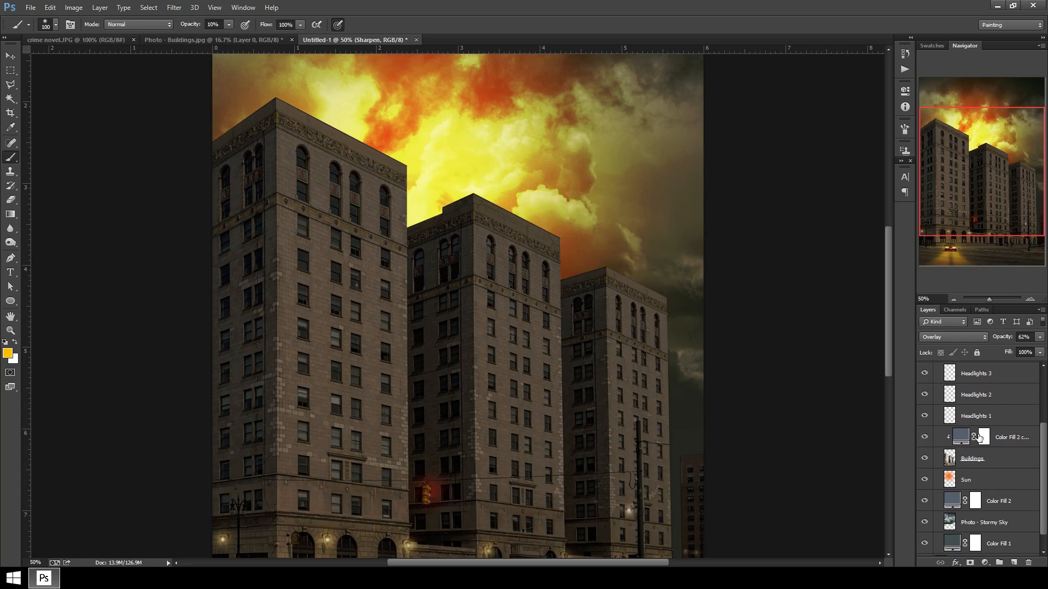
click(924, 437)
click(924, 437)
click(924, 437)
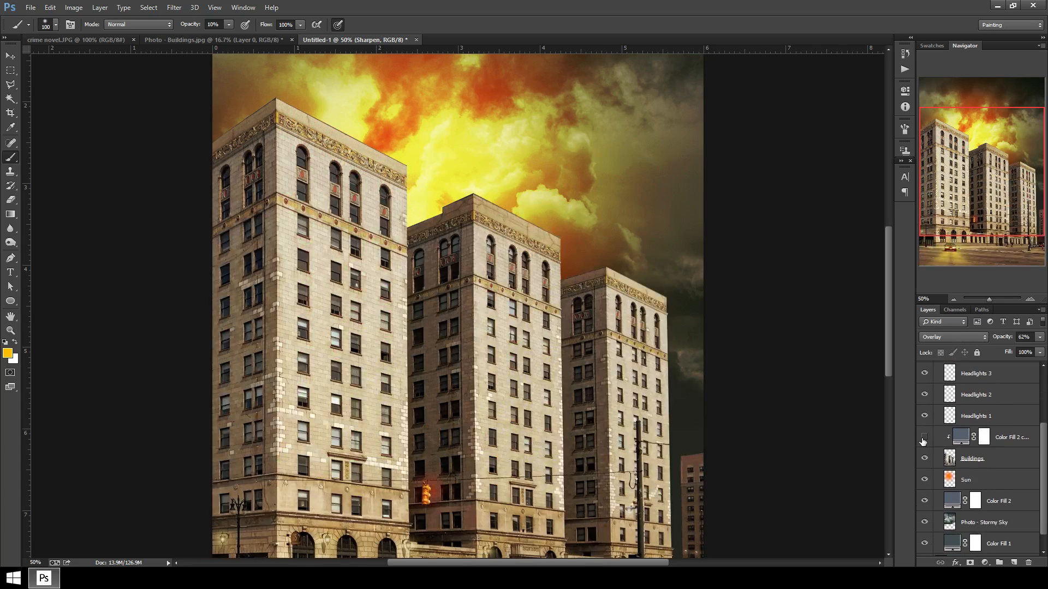
click(924, 438)
click(924, 438)
click(924, 438)
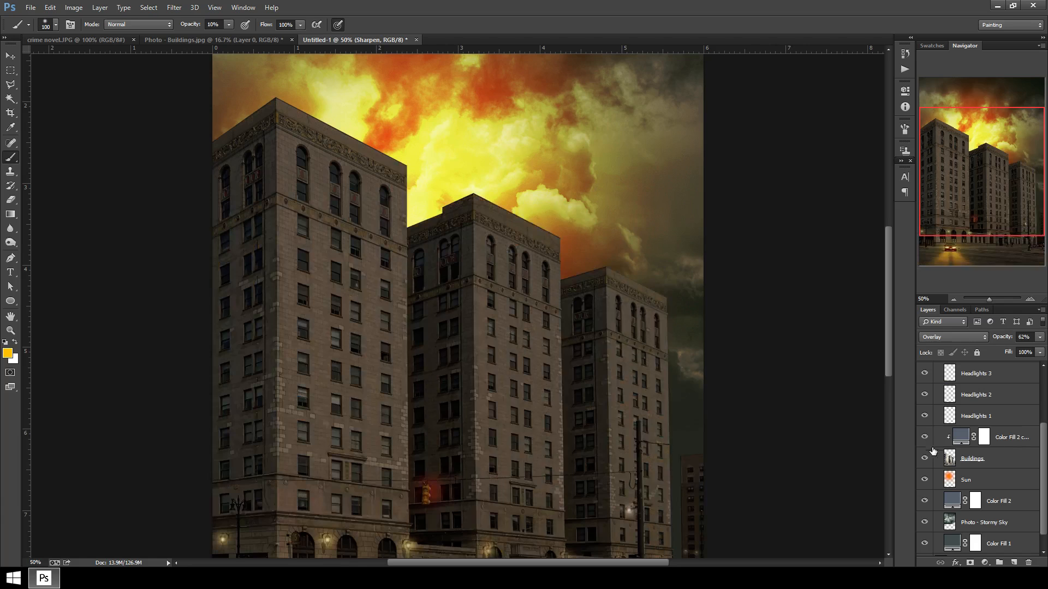
Select the Color Fill 2 copy layer mask and compare the canvas against the reference City of Men cover.
click(989, 440)
click(987, 441)
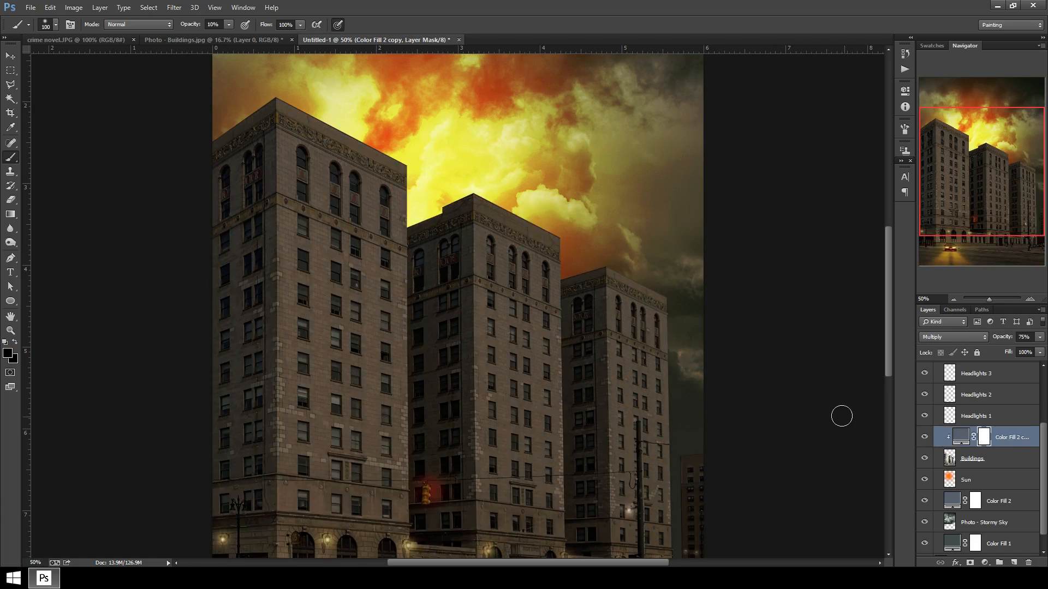
mouse_move(772, 429)
mouse_down()
mouse_move(763, 381)
mouse_move(699, 365)
mouse_move(685, 383)
mouse_up()
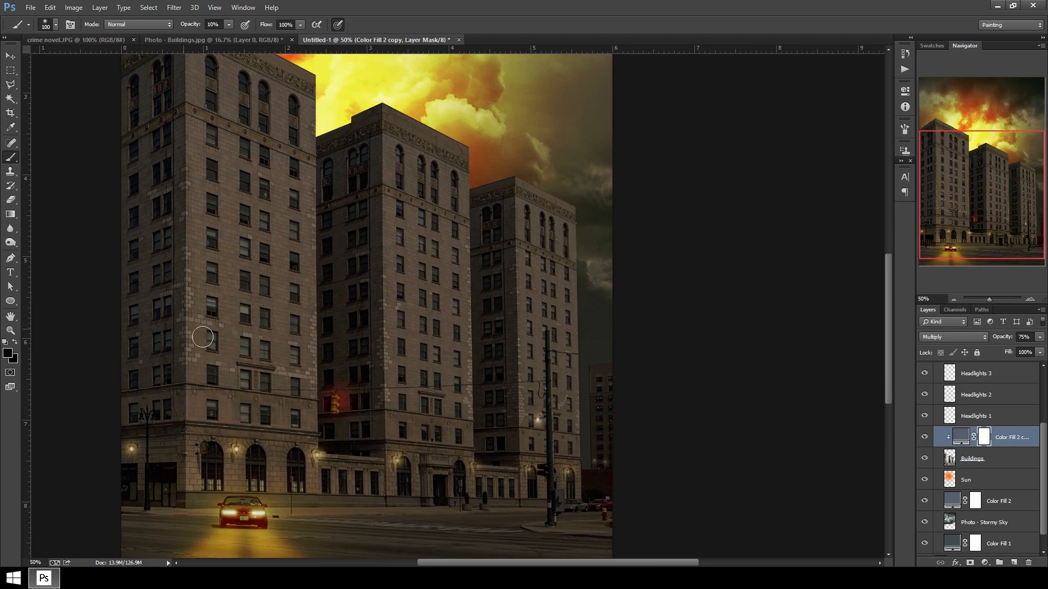
click(117, 39)
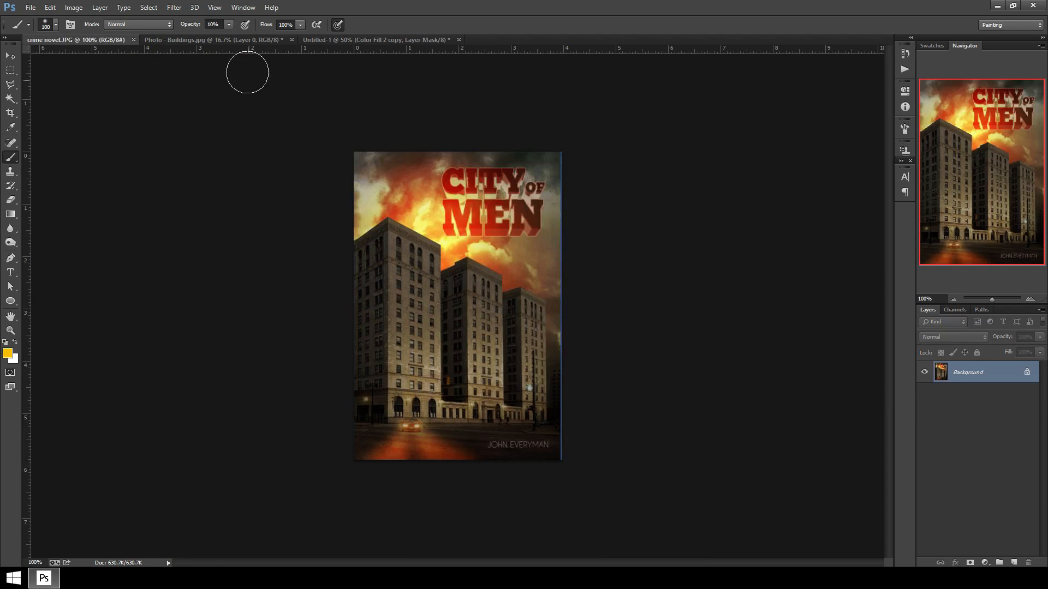
click(333, 40)
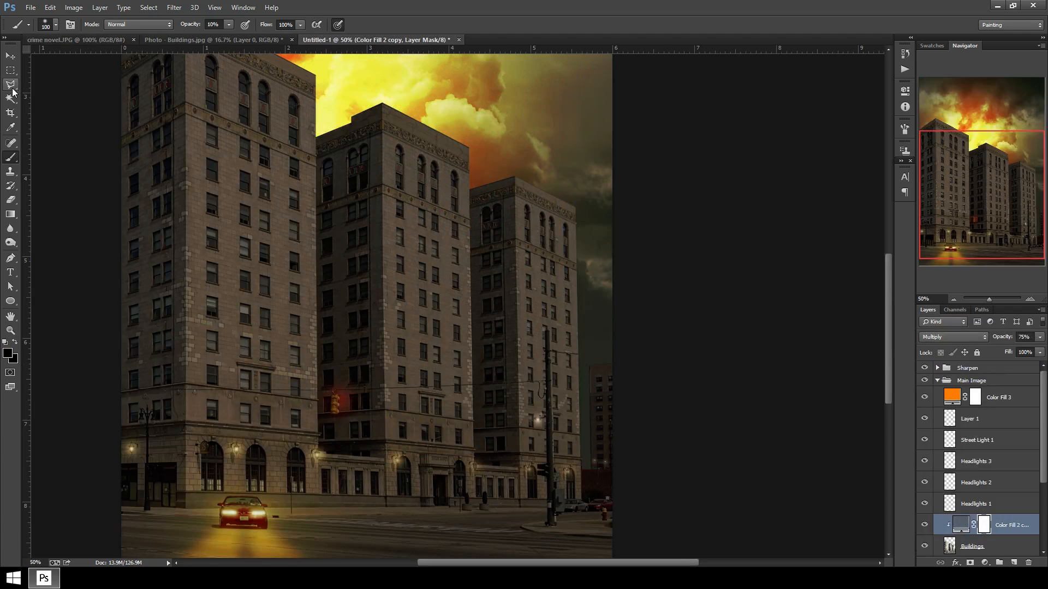
Draw a polygonal lasso selection around the buildings' front faces and the street foreground.
key(l)
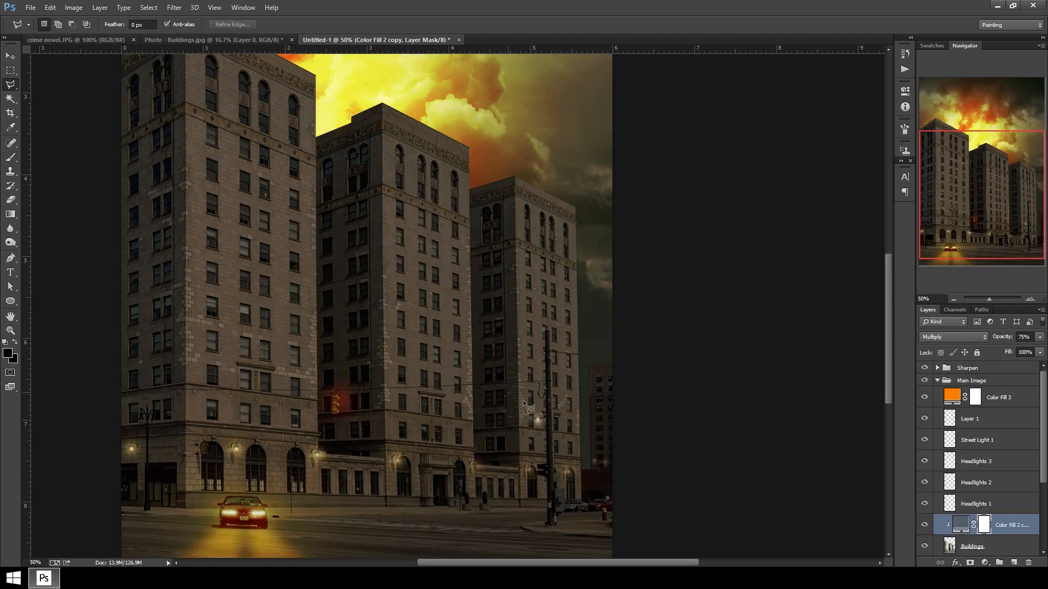
key(ctrl+plus)
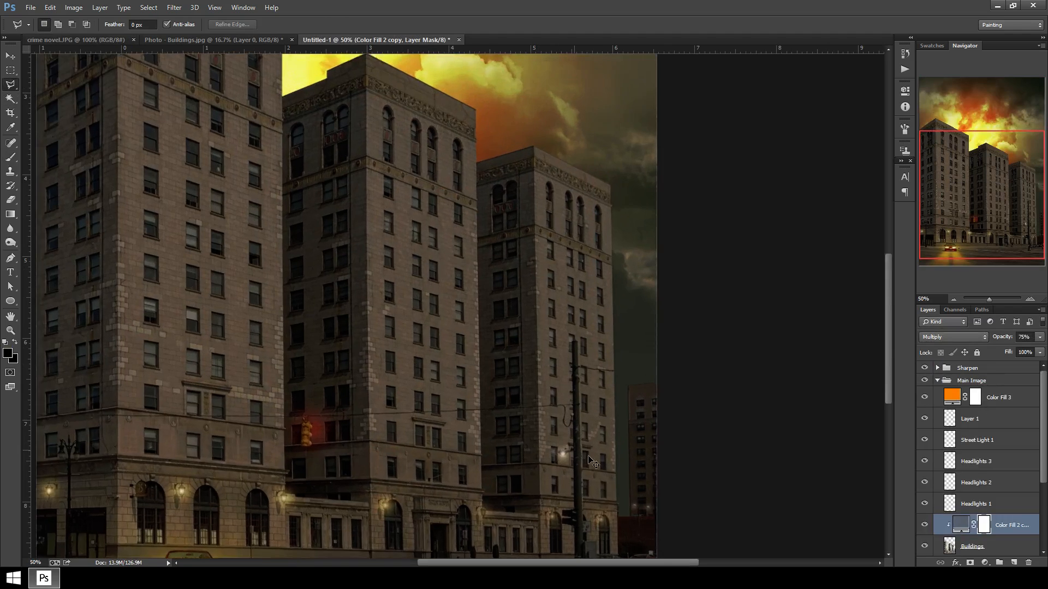
drag(617, 516, 613, 507)
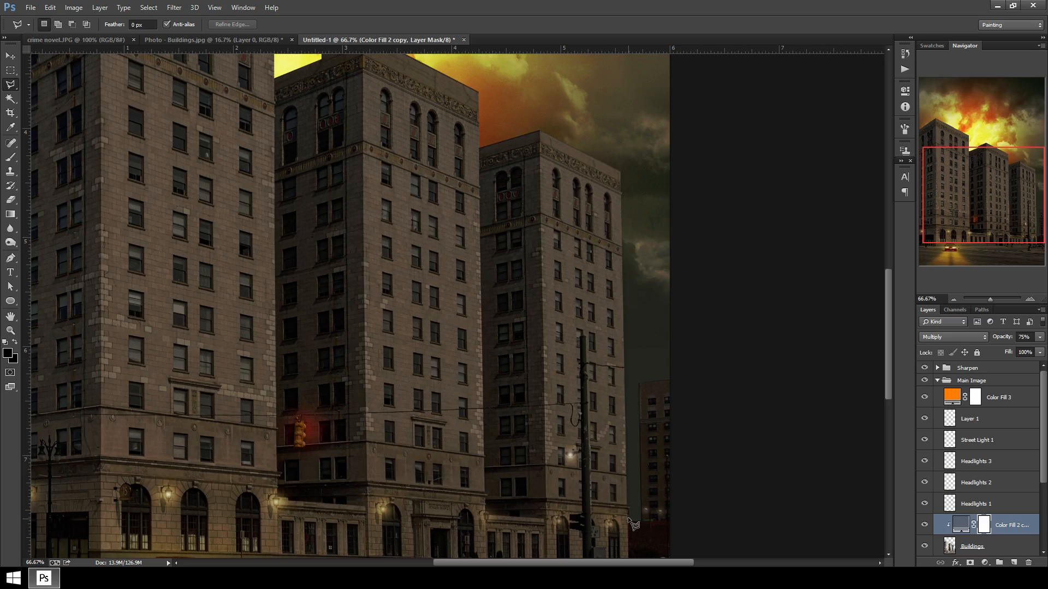
click(627, 515)
click(541, 131)
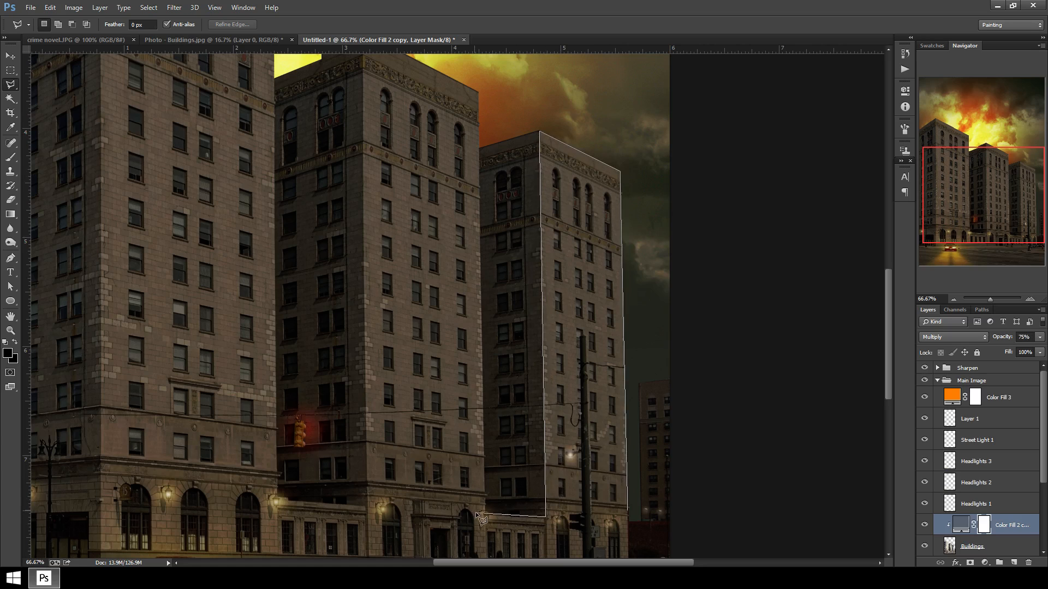
click(545, 516)
click(486, 510)
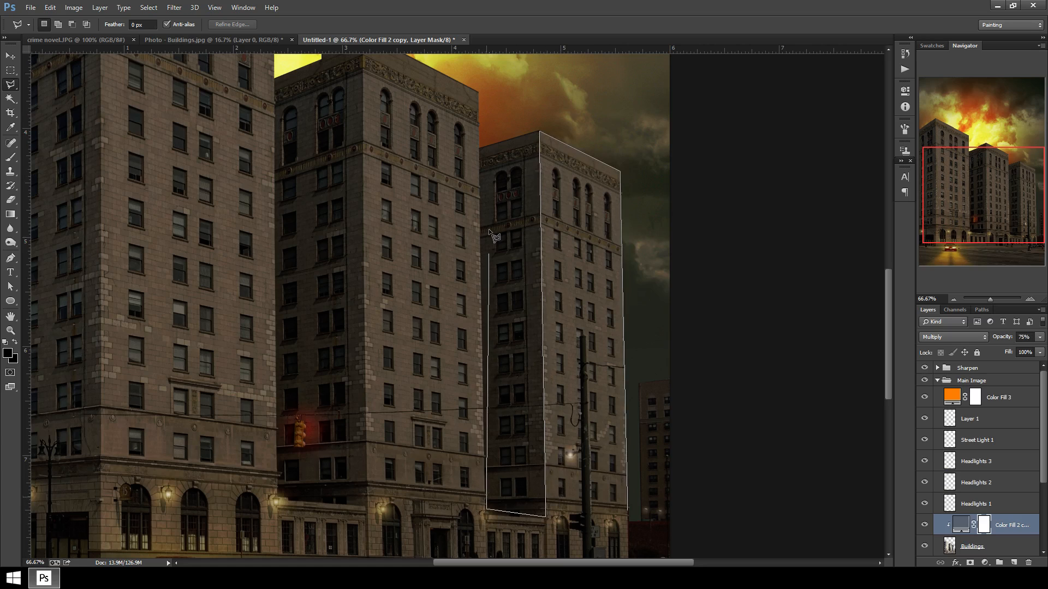
click(479, 90)
scroll(431, 53, up, 4)
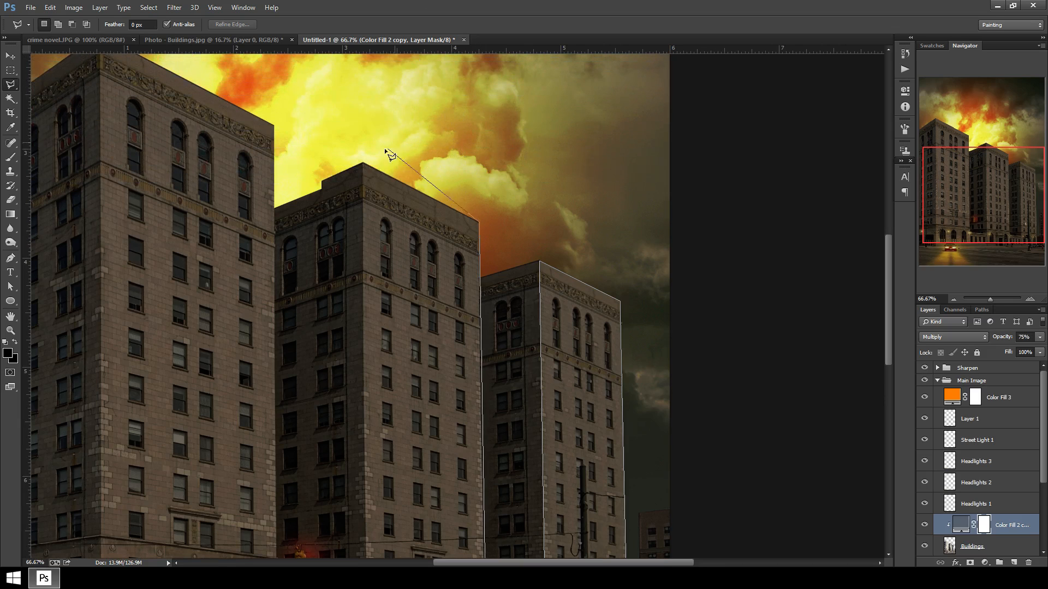
click(364, 163)
scroll(365, 459, down, 6)
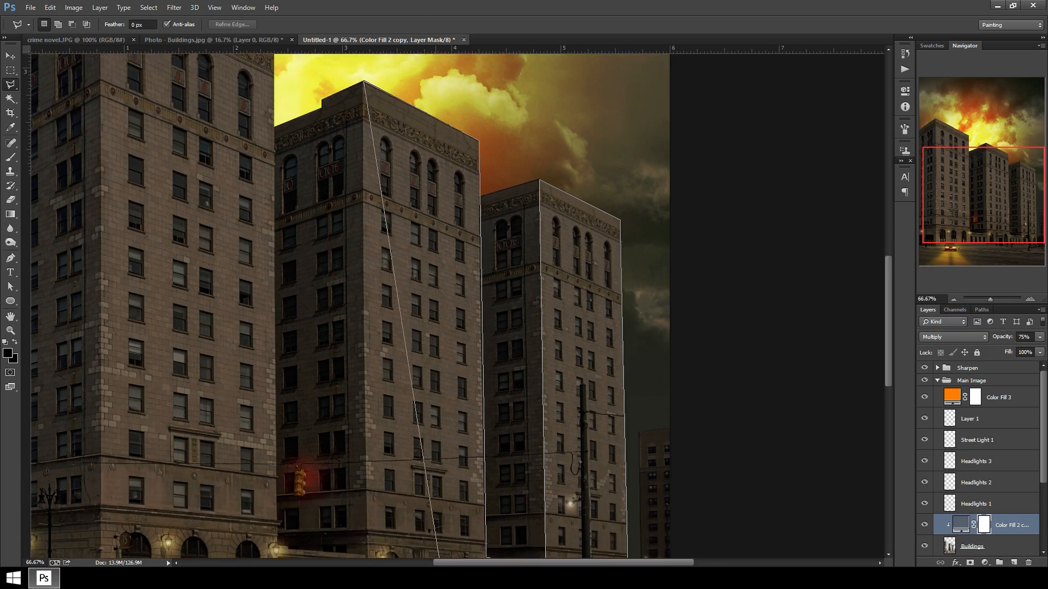
click(366, 451)
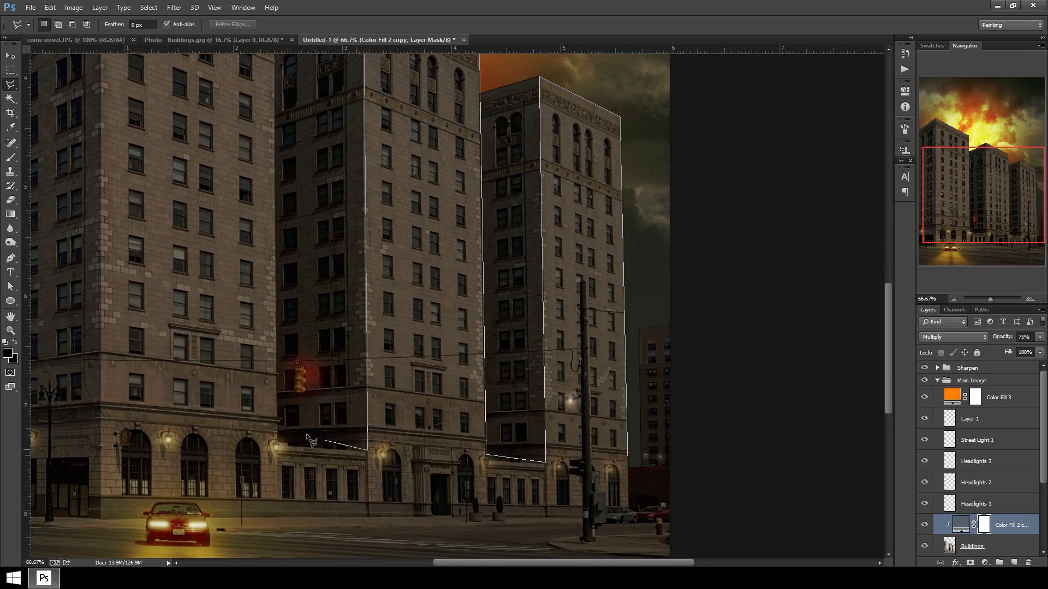
click(278, 445)
scroll(311, 59, up, 9)
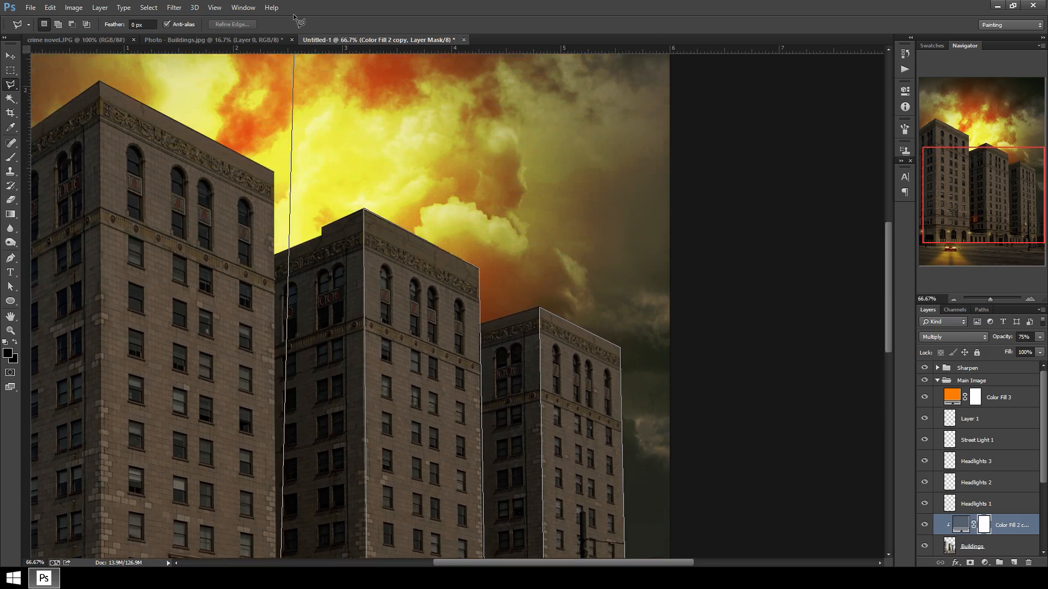
click(275, 241)
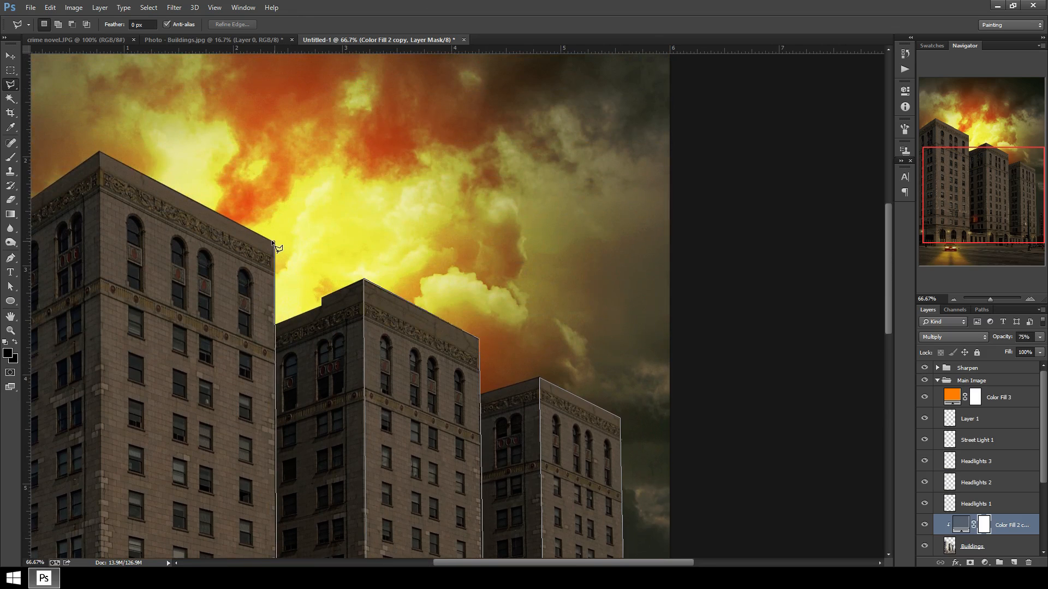
click(100, 152)
scroll(97, 457, down, 10)
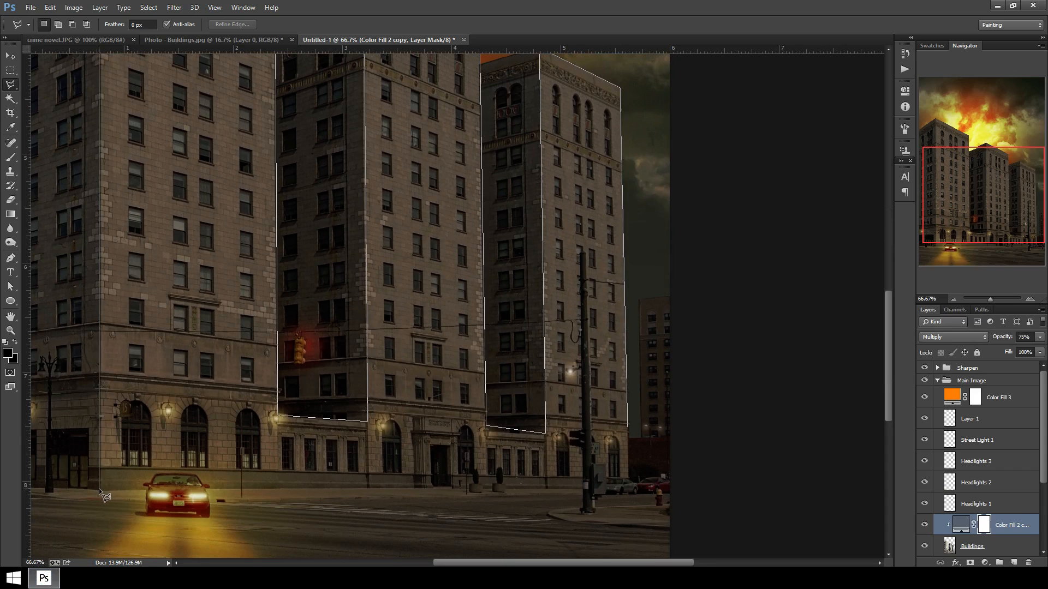
click(100, 489)
click(106, 499)
scroll(106, 499, down, 3)
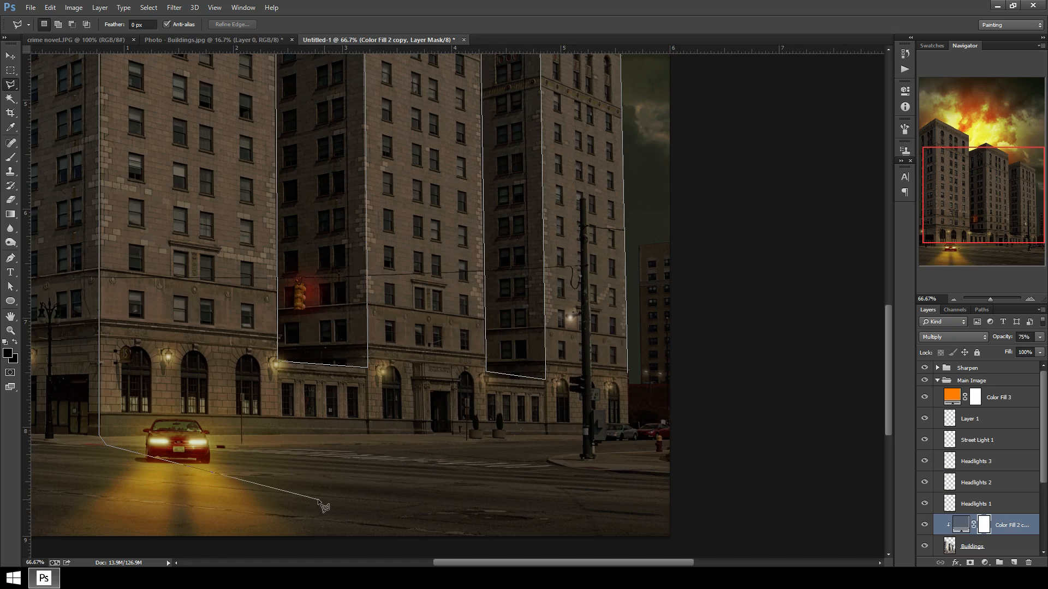
click(64, 513)
click(530, 534)
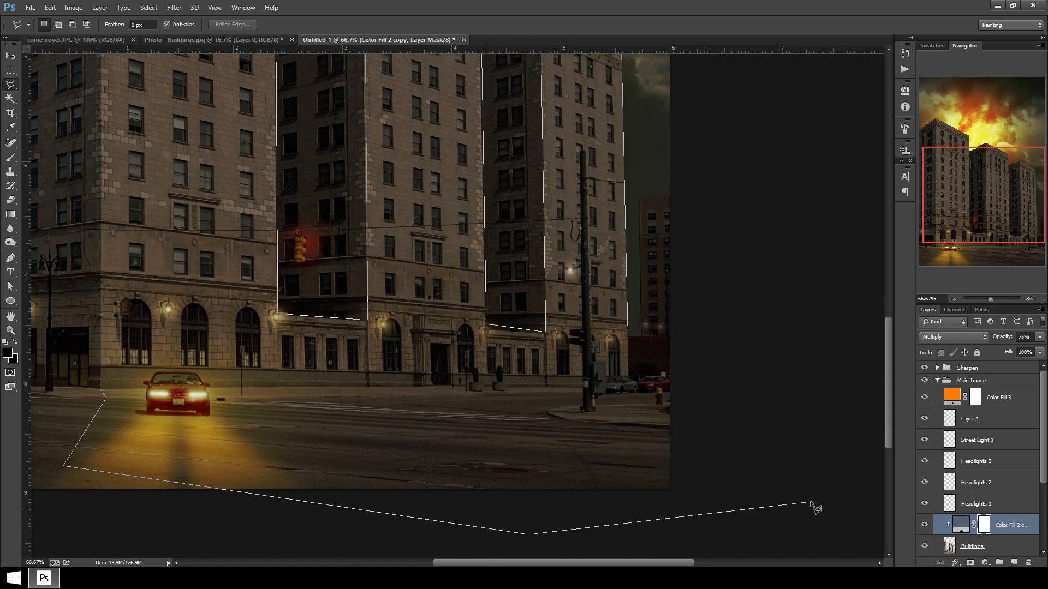
click(807, 495)
click(762, 333)
click(725, 246)
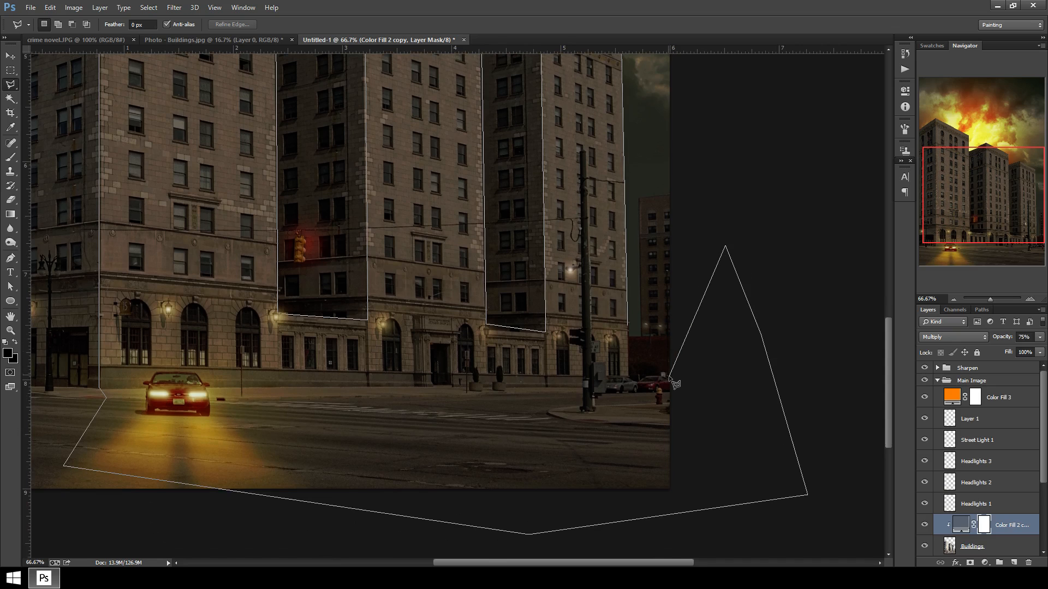
click(628, 327)
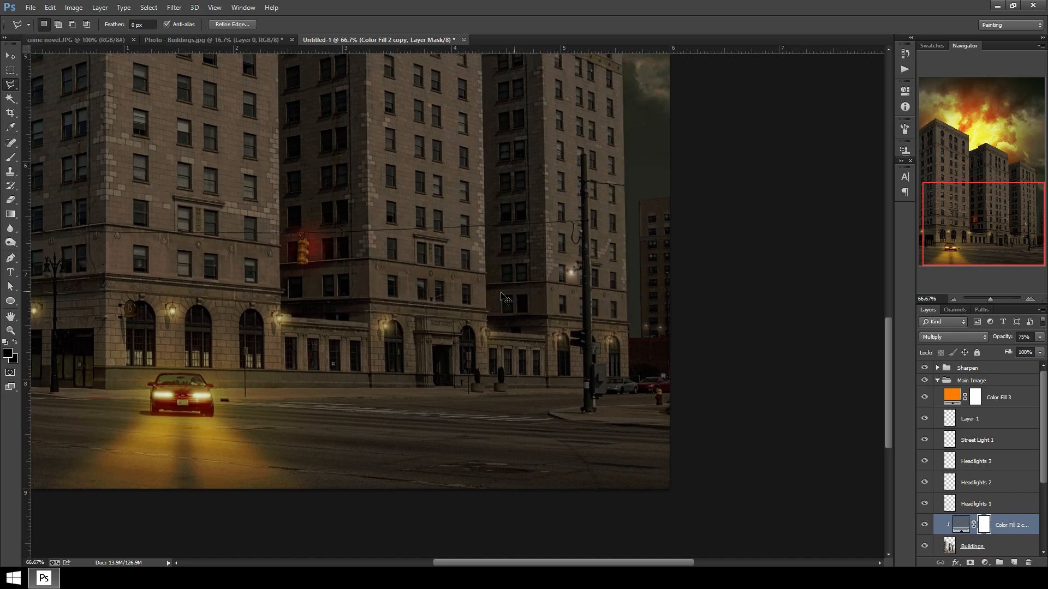
key(ctrl+minus)
key(ctrl+minus)
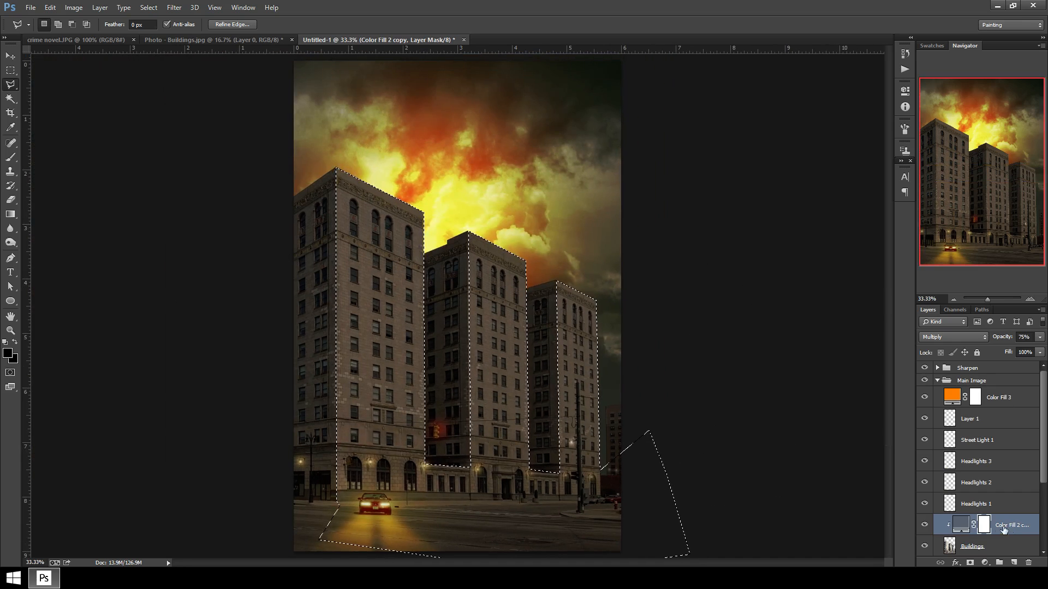
Paint the selected area on the Color Fill 2 copy mask with a 1200 px brush at 30% opacity, then deselect.
click(9, 158)
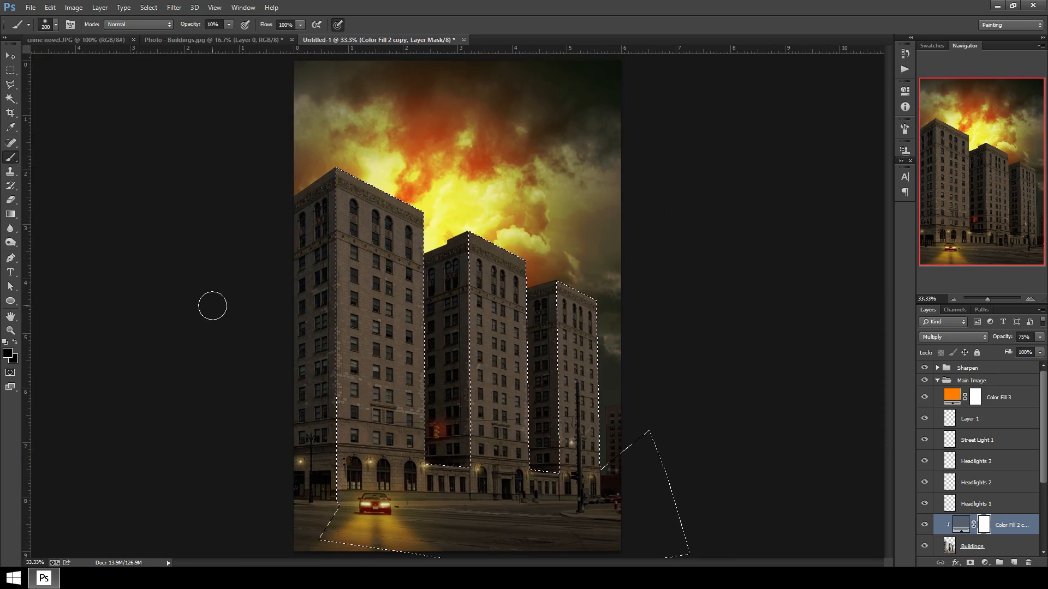
key(bracketright)
key(bracketright)
key(bracketright)
key(bracketright)
key(bracketright)
key(bracketright)
key(bracketright)
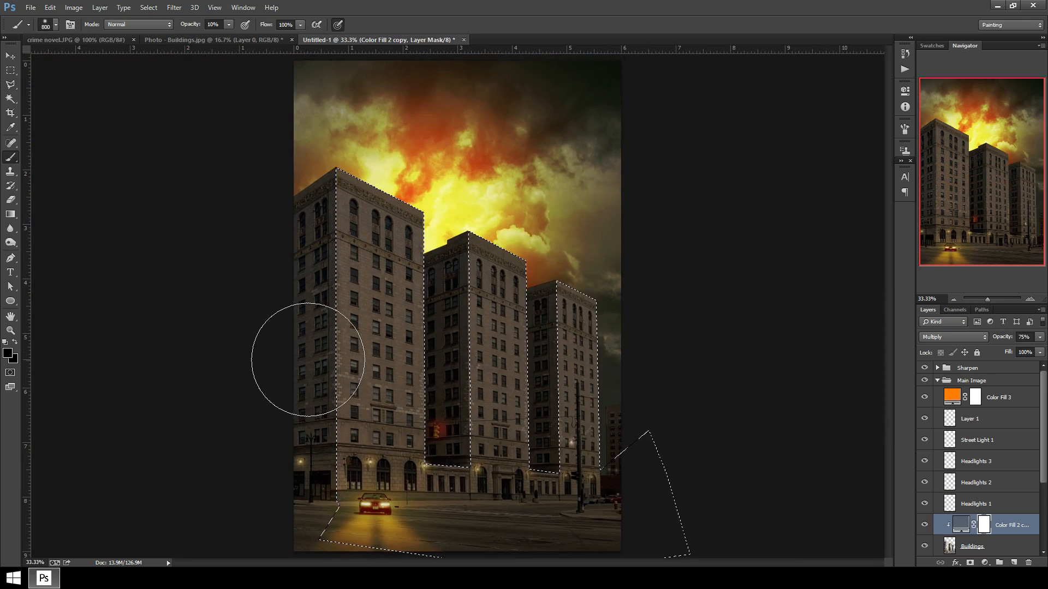
key(3)
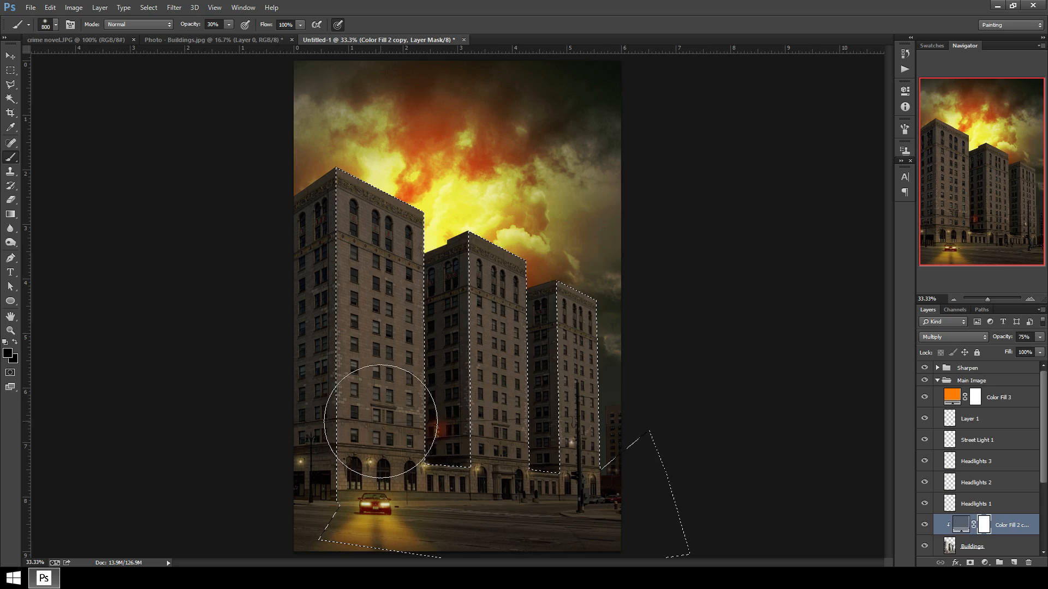
key(bracketright)
key(bracketright)
key(bracketright)
key(bracketright)
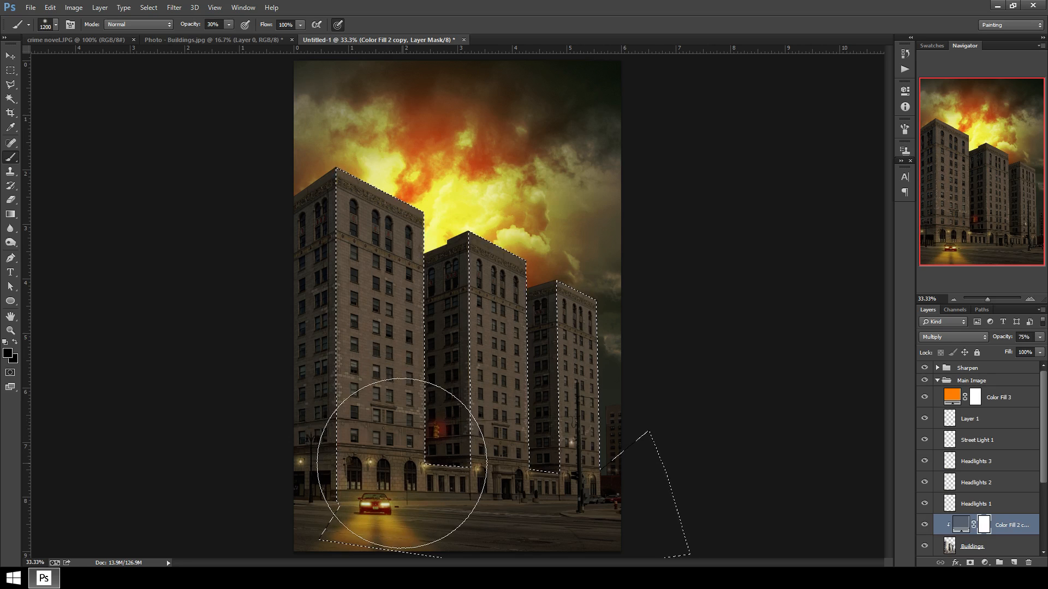
mouse_move(402, 463)
mouse_down()
mouse_move(398, 389)
mouse_move(411, 439)
mouse_move(393, 450)
mouse_move(405, 356)
mouse_move(477, 461)
mouse_move(489, 404)
mouse_move(498, 442)
mouse_move(480, 358)
mouse_move(500, 454)
mouse_move(522, 480)
mouse_move(530, 440)
mouse_move(544, 472)
mouse_move(432, 486)
mouse_move(536, 488)
mouse_move(483, 471)
mouse_move(506, 468)
mouse_move(561, 499)
mouse_move(583, 493)
mouse_move(398, 445)
mouse_move(444, 456)
mouse_move(406, 444)
mouse_move(391, 407)
mouse_move(363, 383)
mouse_move(371, 426)
mouse_move(338, 216)
mouse_move(276, 145)
mouse_up()
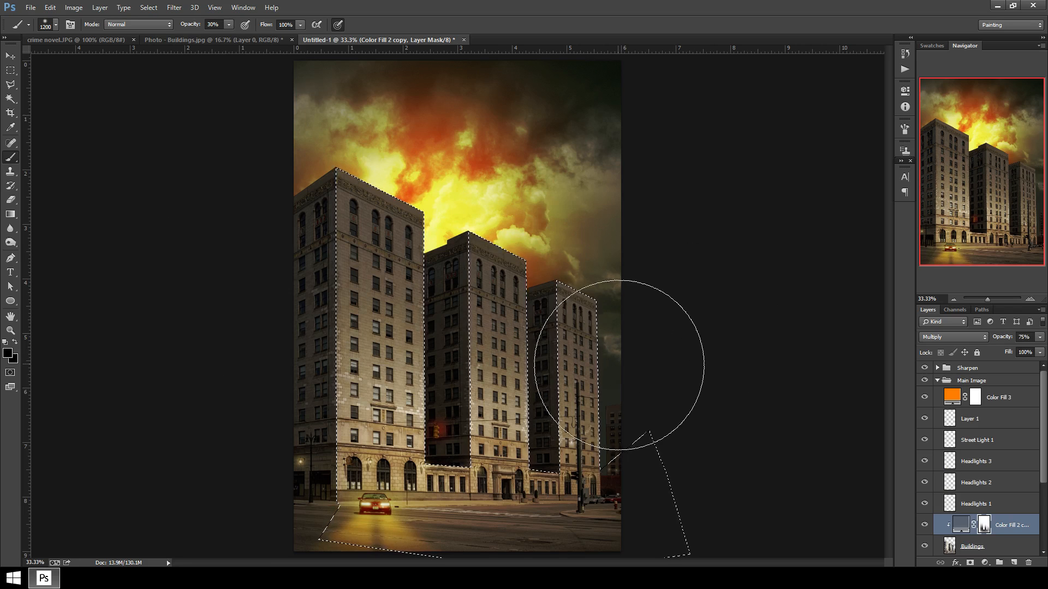
key(ctrl+d)
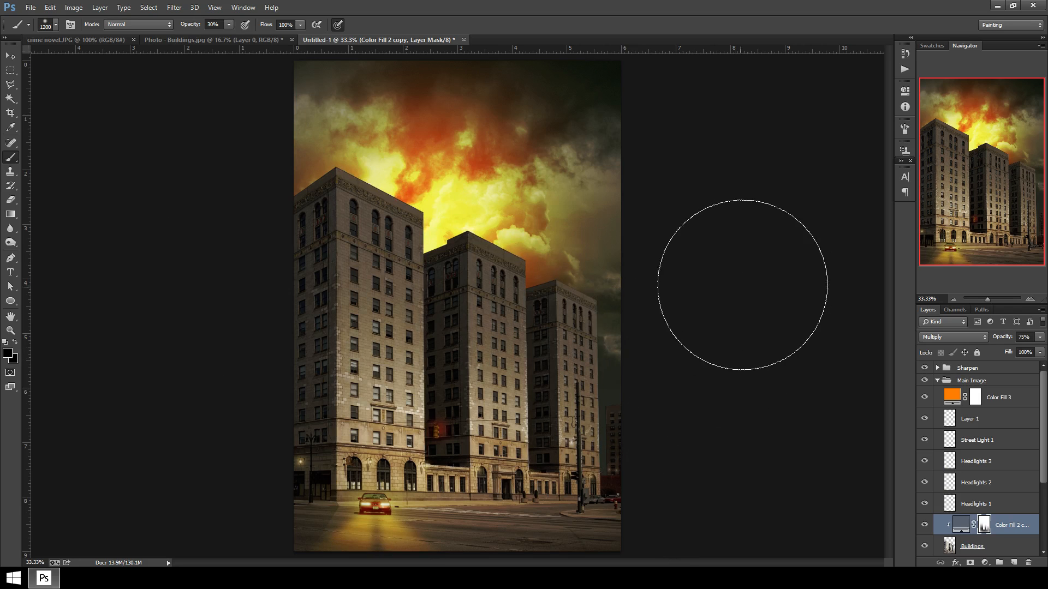
Create a new layer above Layer 1 in the Main Image group and name it Windows.
key(ctrl+minus)
key(ctrl+minus)
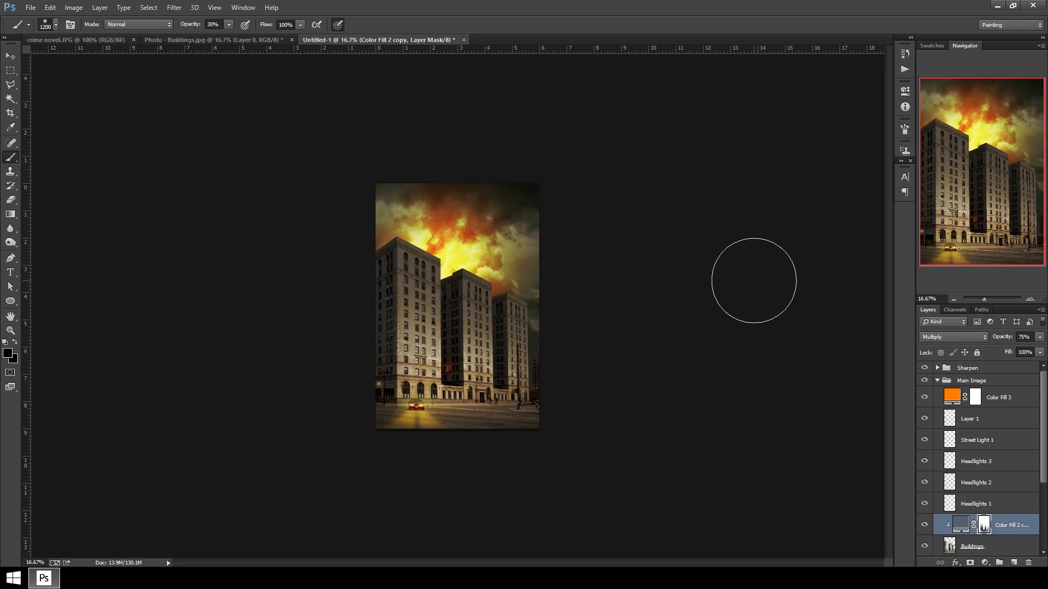
key(ctrl+plus)
key(ctrl+plus)
key(ctrl+plus)
click(1004, 402)
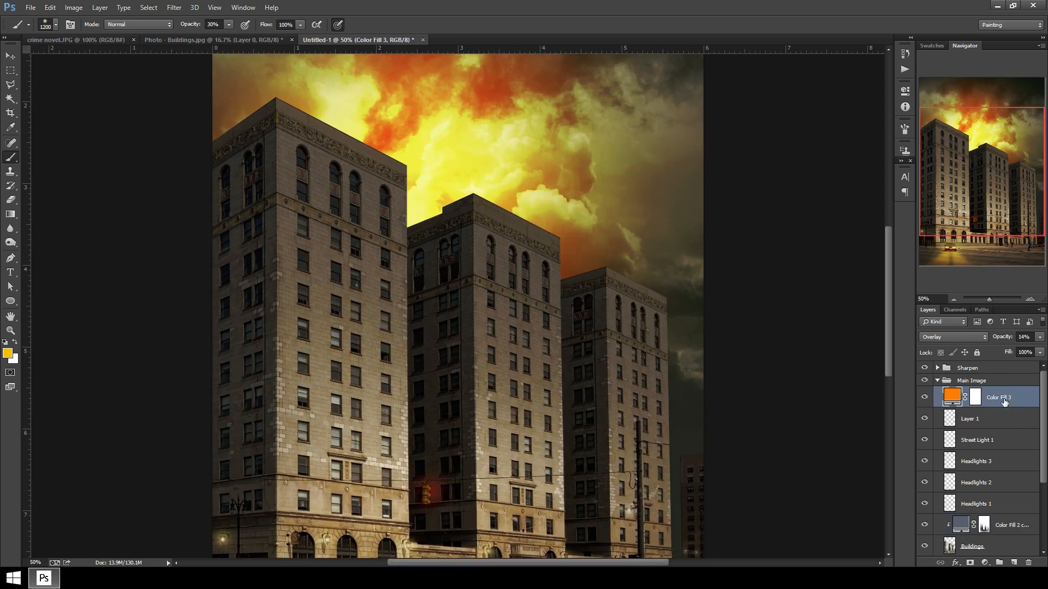
click(1006, 424)
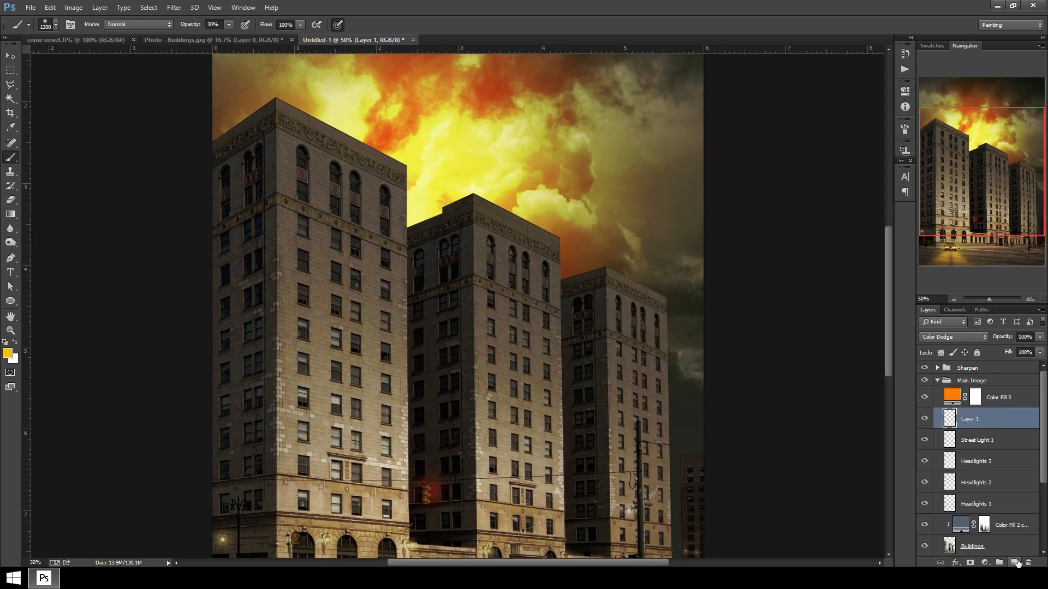
click(1013, 562)
double_click(973, 420)
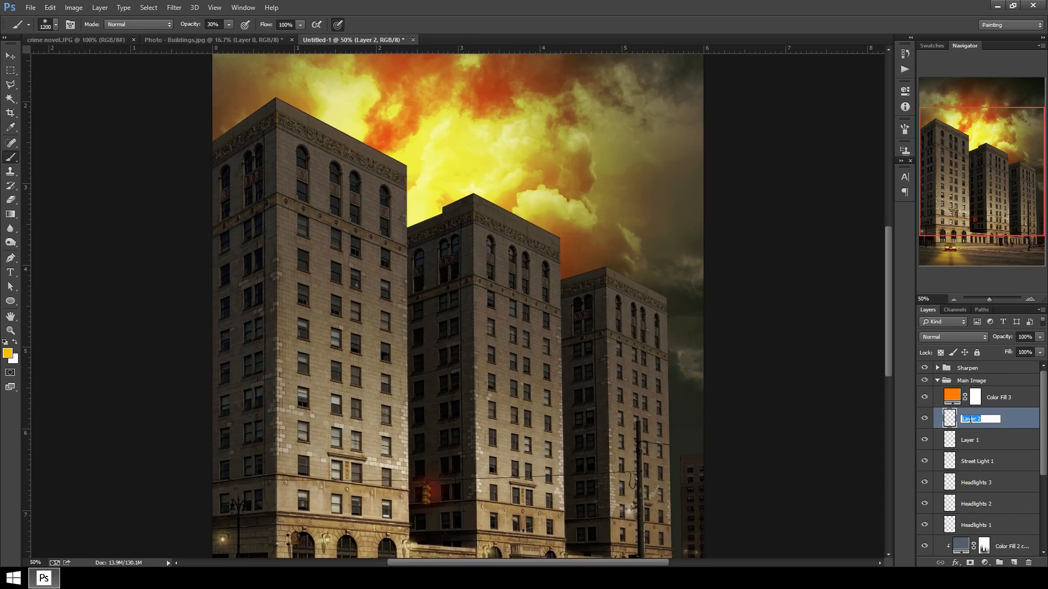
text(Windows)
key(Return)
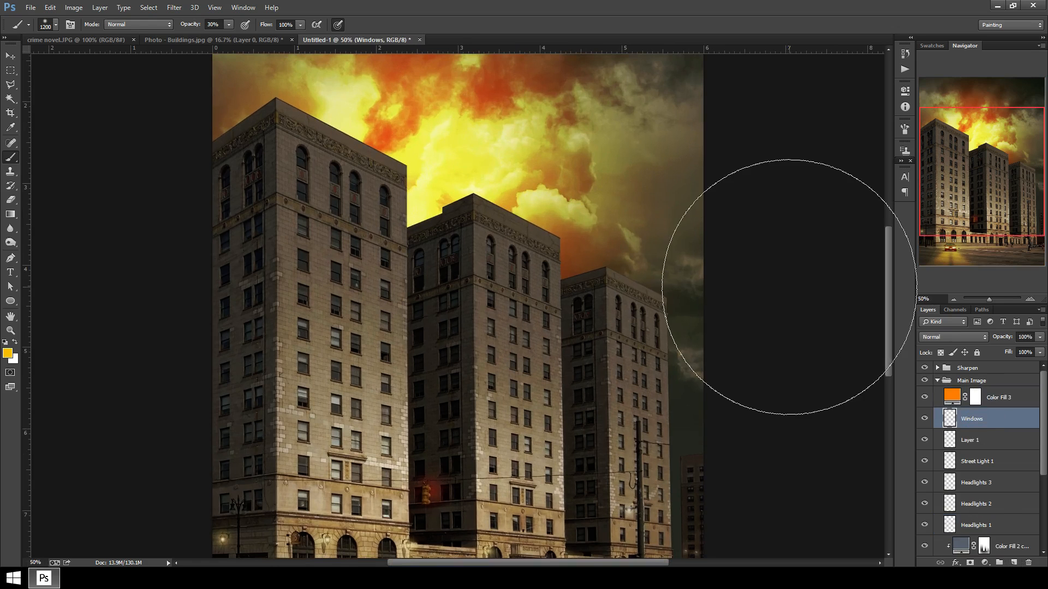
Make a polygonal lasso selection around one window on the left building.
key(ctrl+plus)
drag(377, 282, 369, 271)
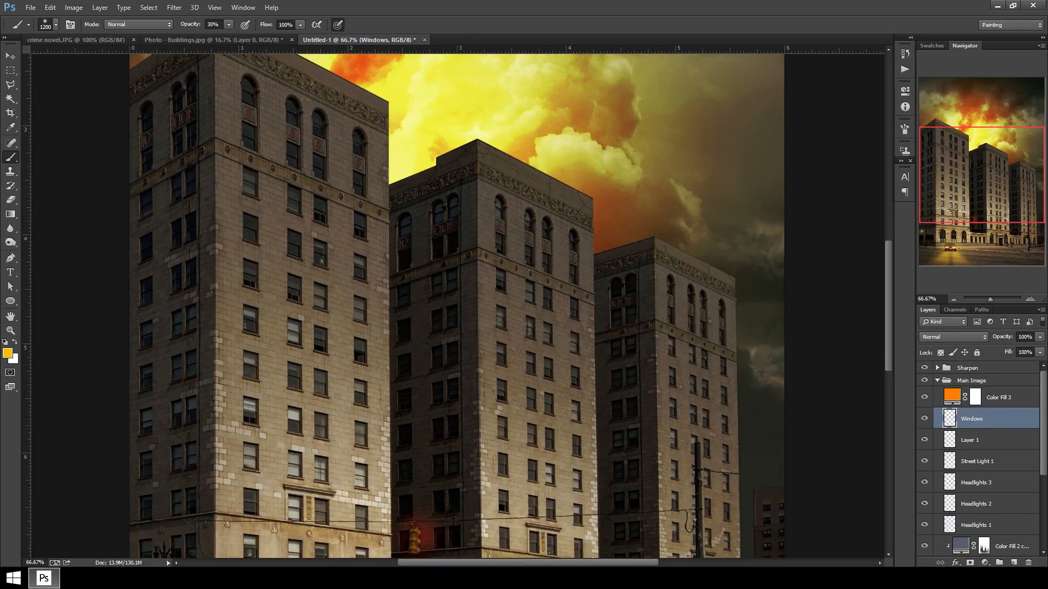
key(l)
key(ctrl+plus)
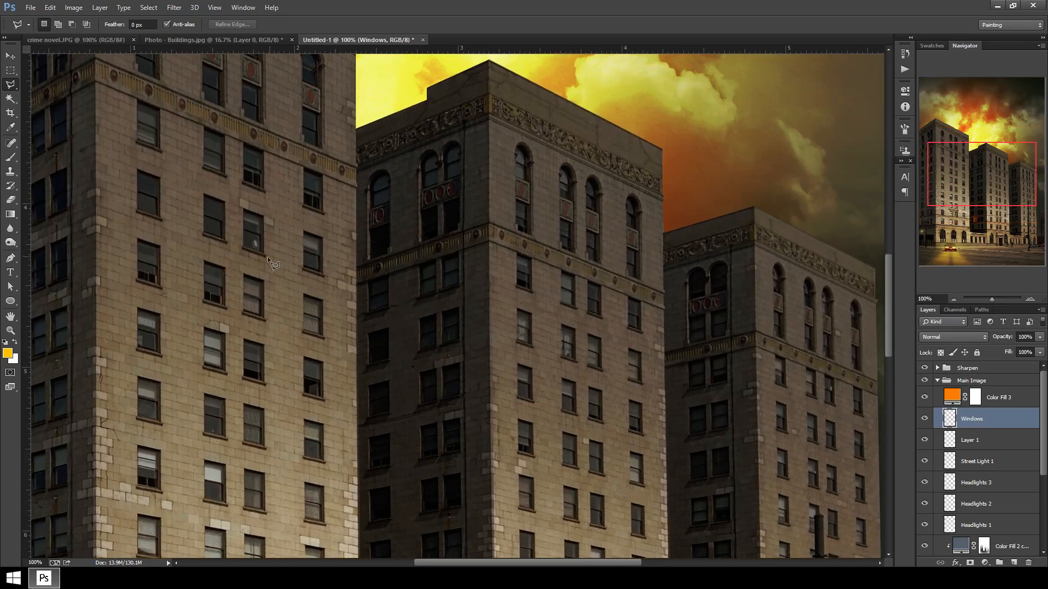
click(204, 196)
click(224, 203)
click(204, 235)
click(210, 203)
Paint the selected window orange on the Windows layer with a smaller 30% opacity brush.
click(11, 158)
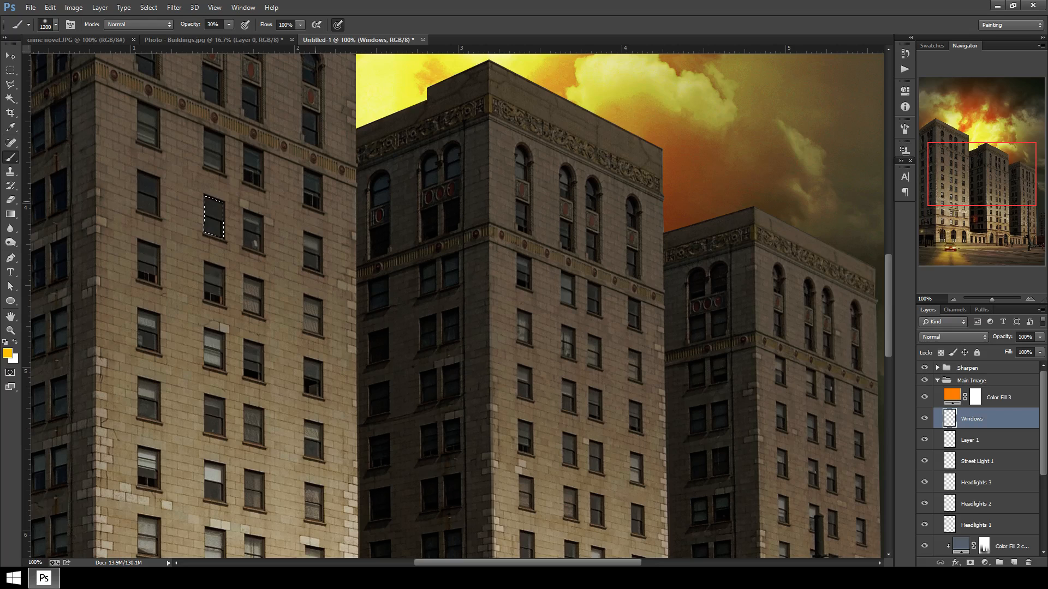
key(bracketleft)
key(bracketleft)
key(bracketleft)
key(bracketleft)
key(bracketleft)
key(bracketleft)
key(bracketleft)
key(bracketleft)
key(bracketleft)
key(bracketleft)
mouse_move(206, 227)
mouse_down()
mouse_move(218, 173)
mouse_move(229, 243)
mouse_move(215, 213)
mouse_up()
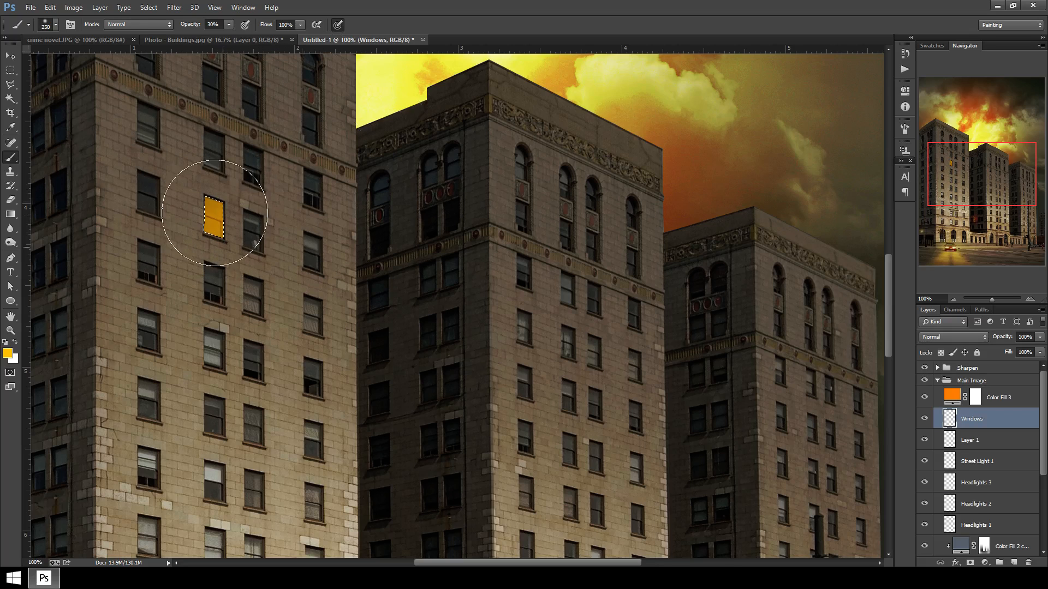
Set the Windows layer's blend mode to Color Dodge at 87% opacity and deselect the window.
click(961, 337)
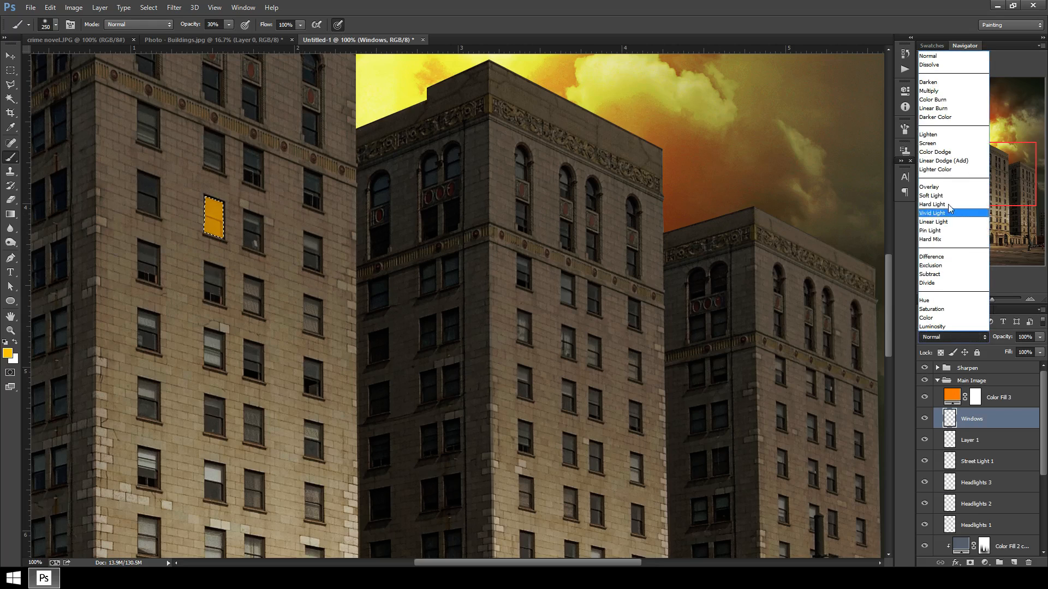
click(945, 151)
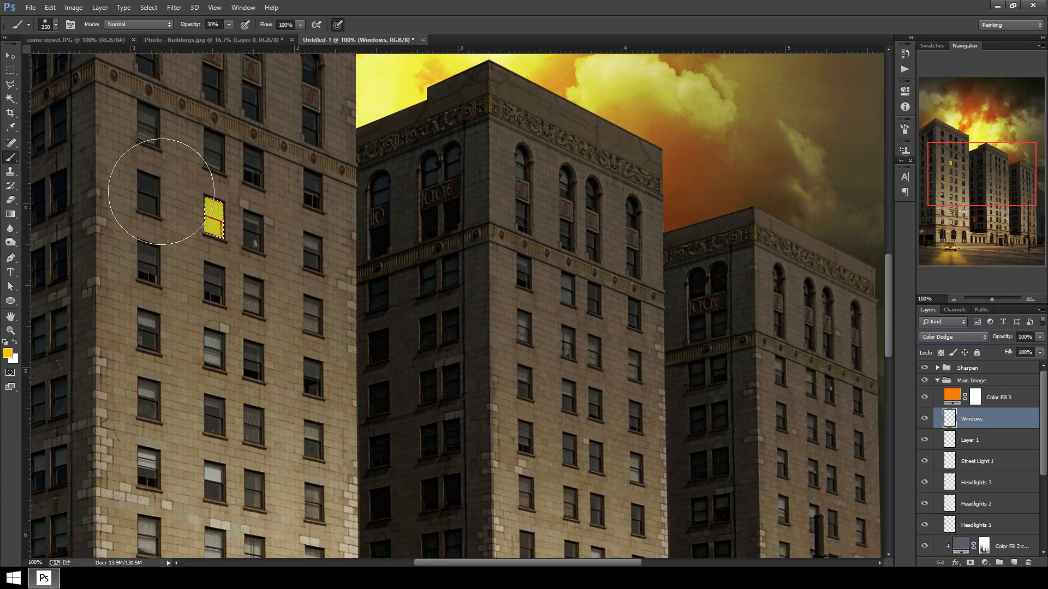
key(ctrl+d)
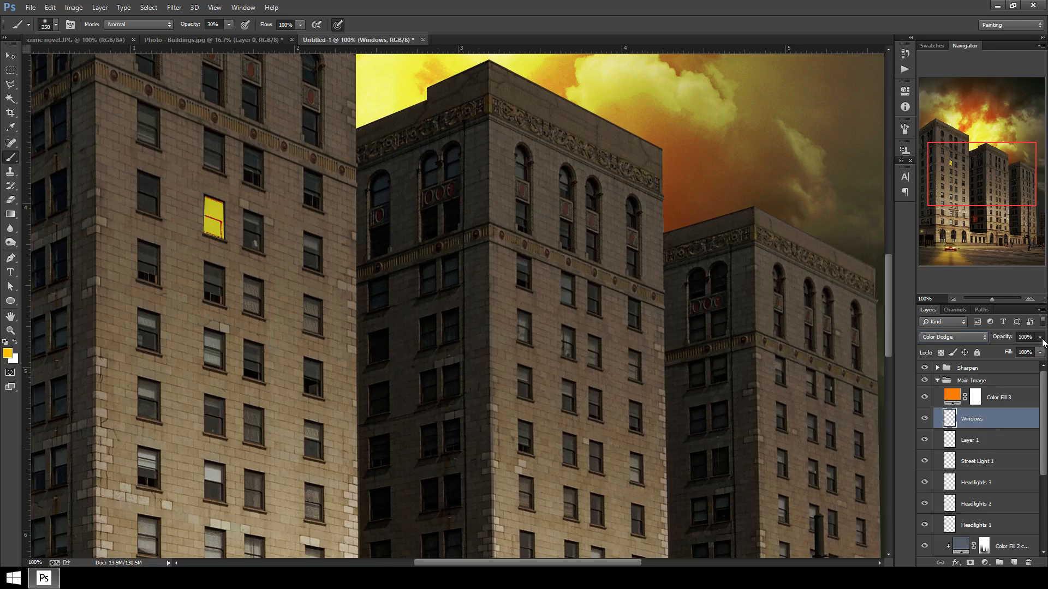
click(1040, 337)
mouse_move(1038, 350)
mouse_down()
mouse_move(1022, 352)
mouse_move(1030, 355)
mouse_up()
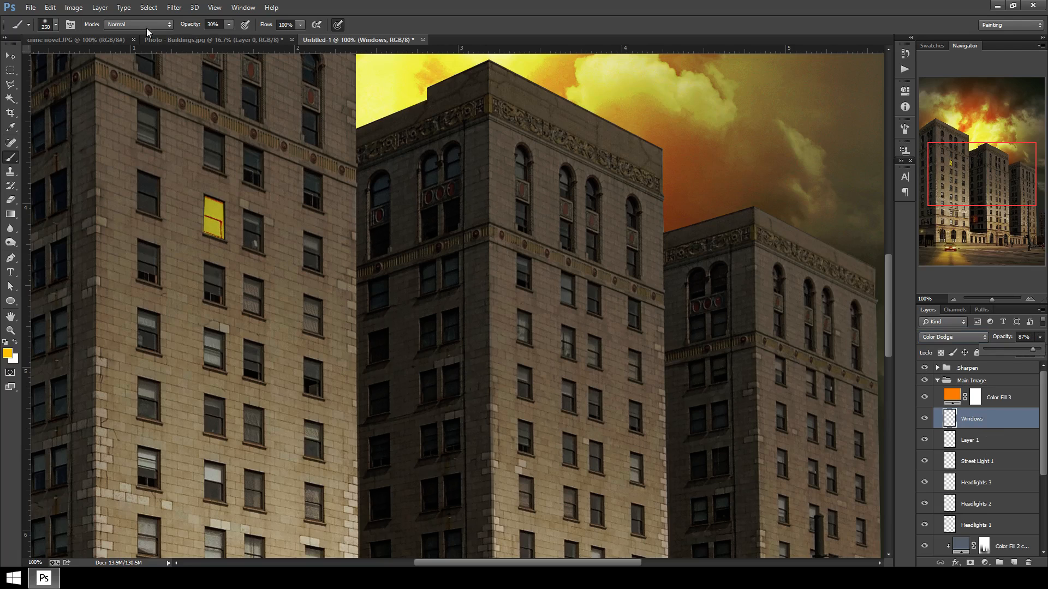
Apply a Gaussian Blur of about 7.4 pixels to the Windows layer and return to the Brush tool.
click(174, 7)
mouse_move(192, 129)
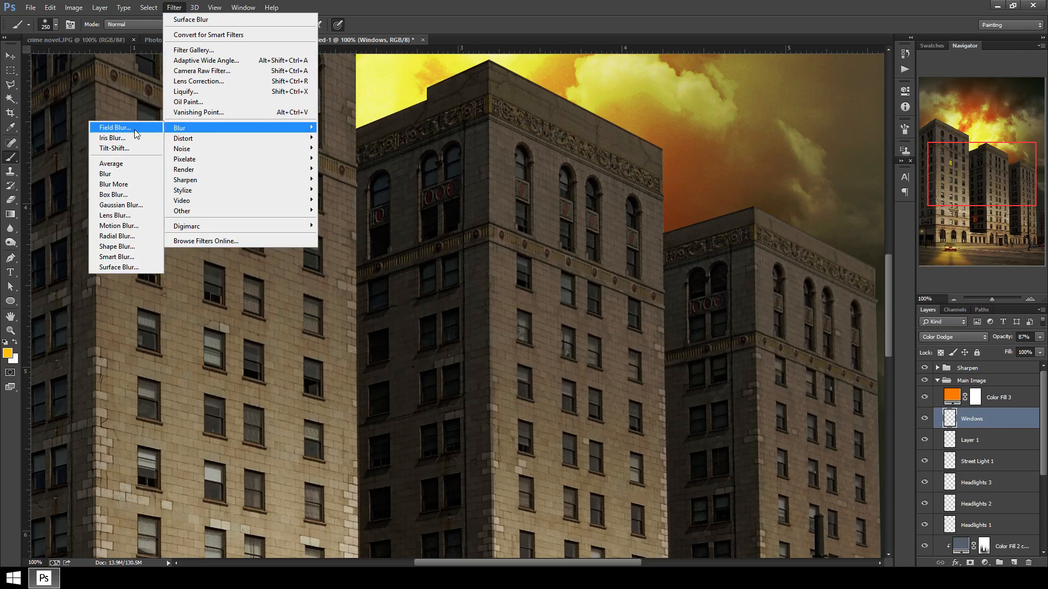
click(121, 206)
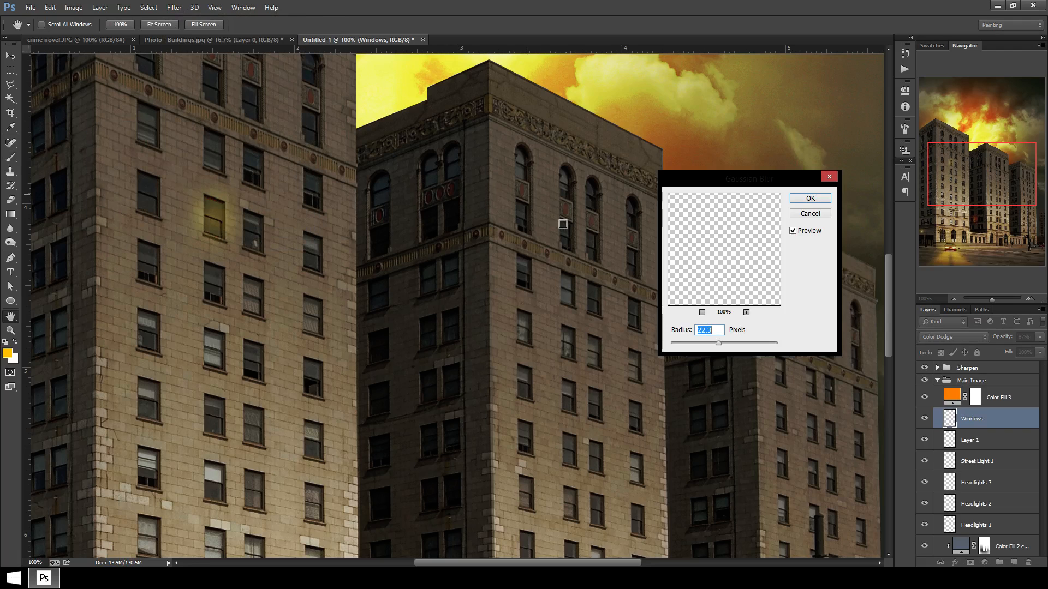
drag(713, 341, 704, 342)
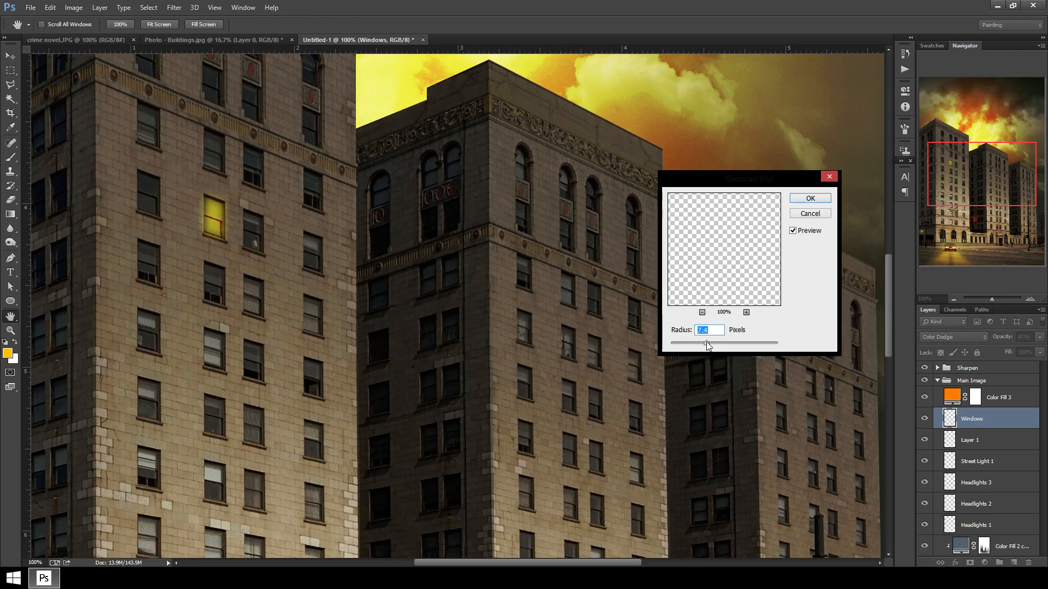
click(810, 198)
key(b)
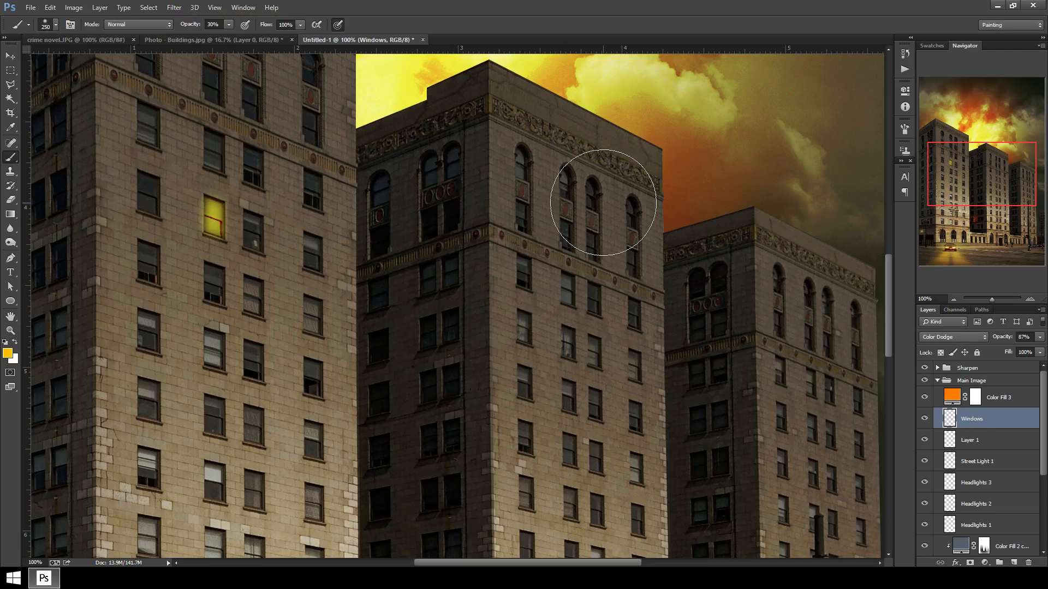
Delete the Windows layer.
key(ctrl+minus)
key(ctrl+minus)
key(ctrl+minus)
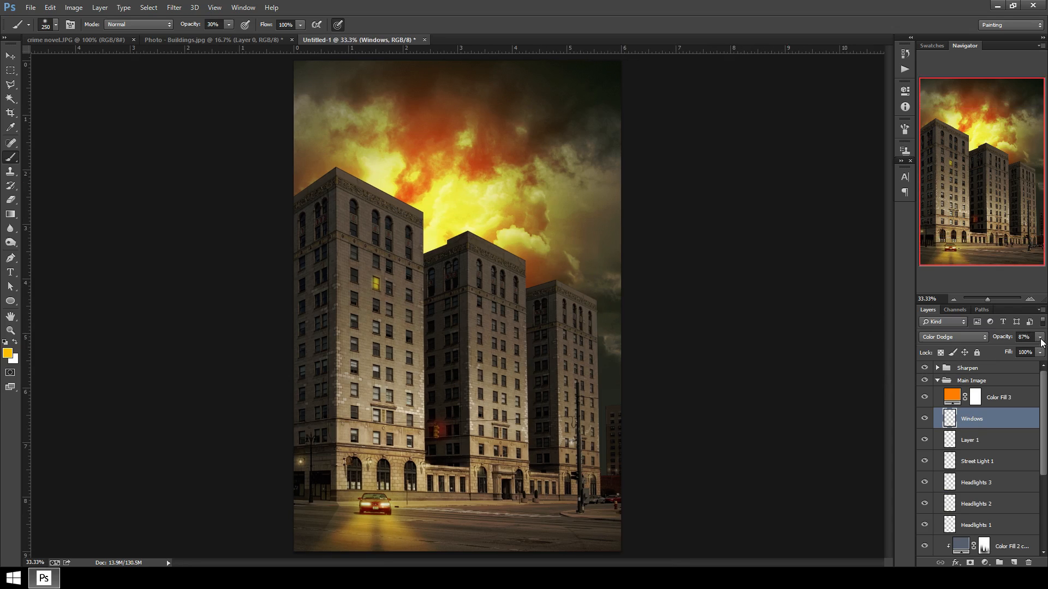
drag(1041, 342, 1023, 352)
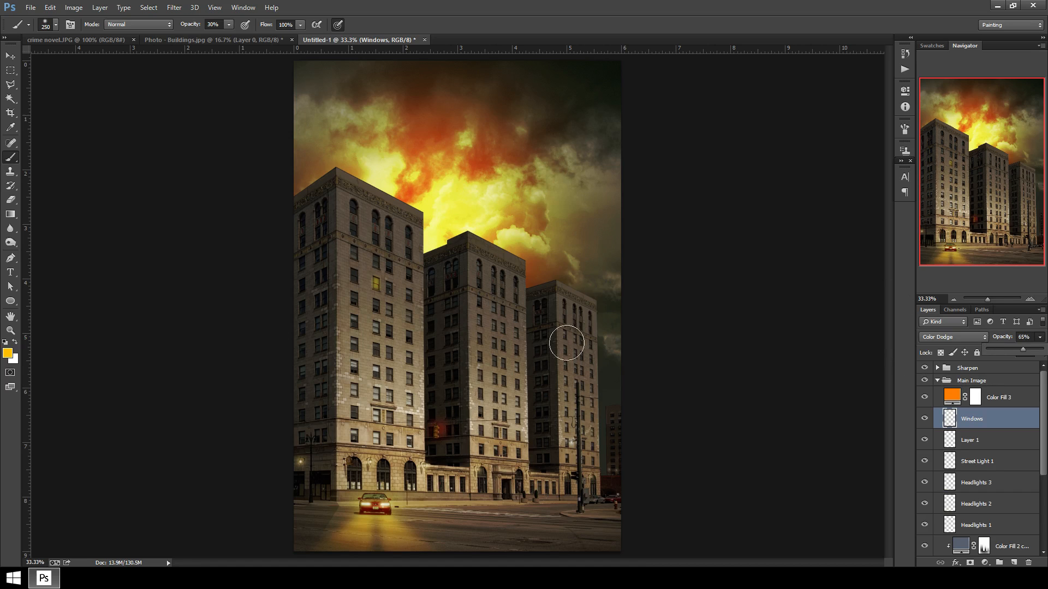
click(1003, 426)
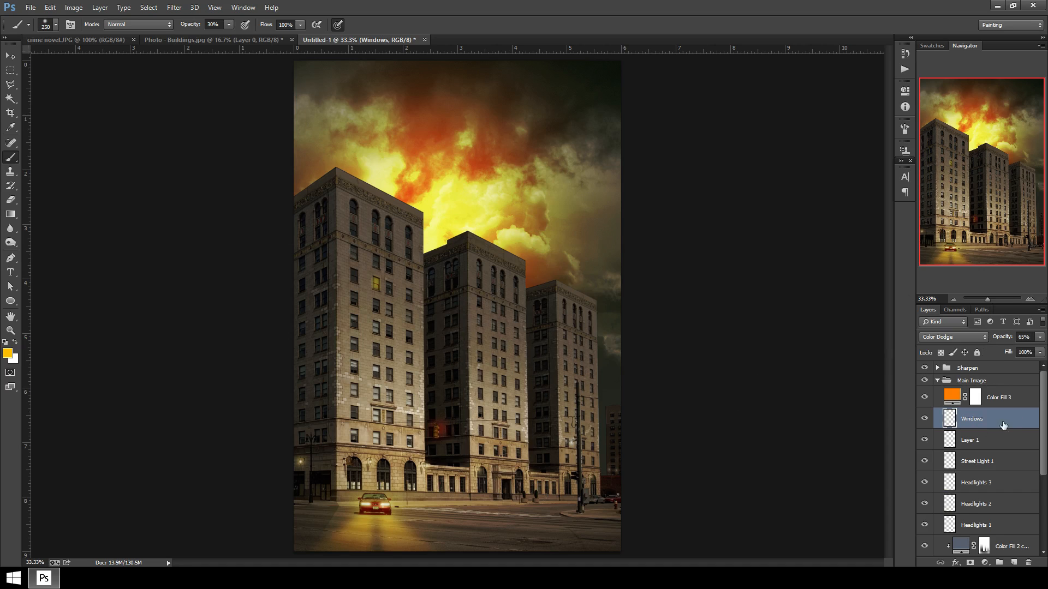
key(Delete)
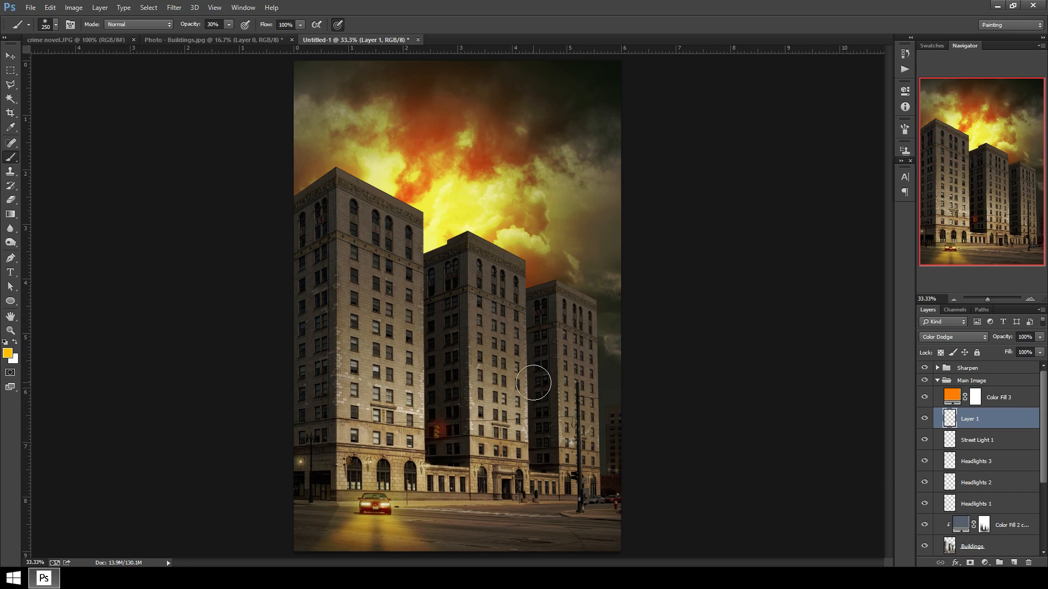
Paint black with a 600 px brush on the Color Fill 2 copy mask near the street's lower-left corner.
click(1011, 530)
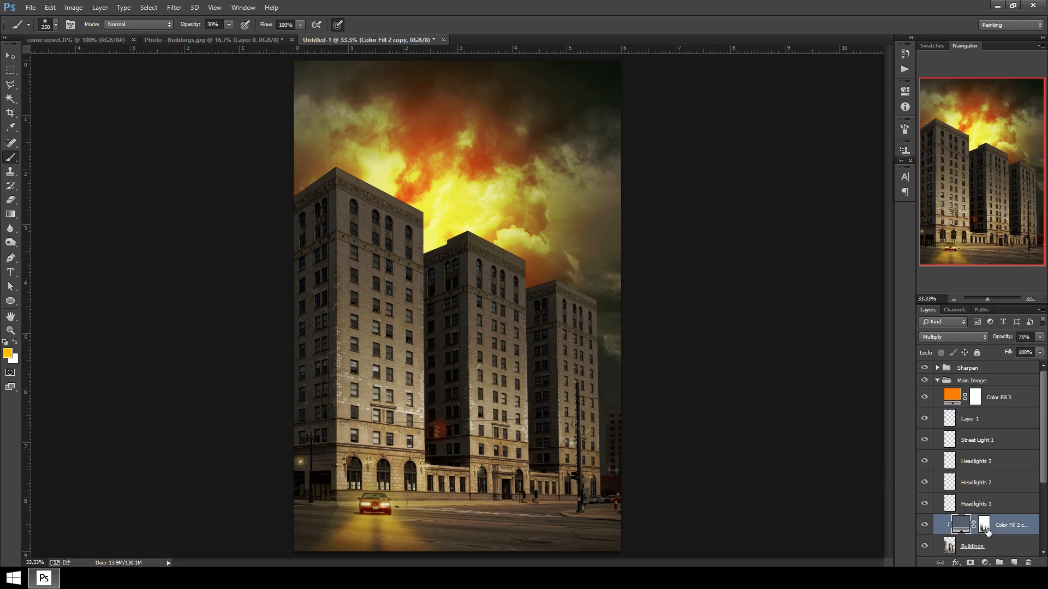
key(d)
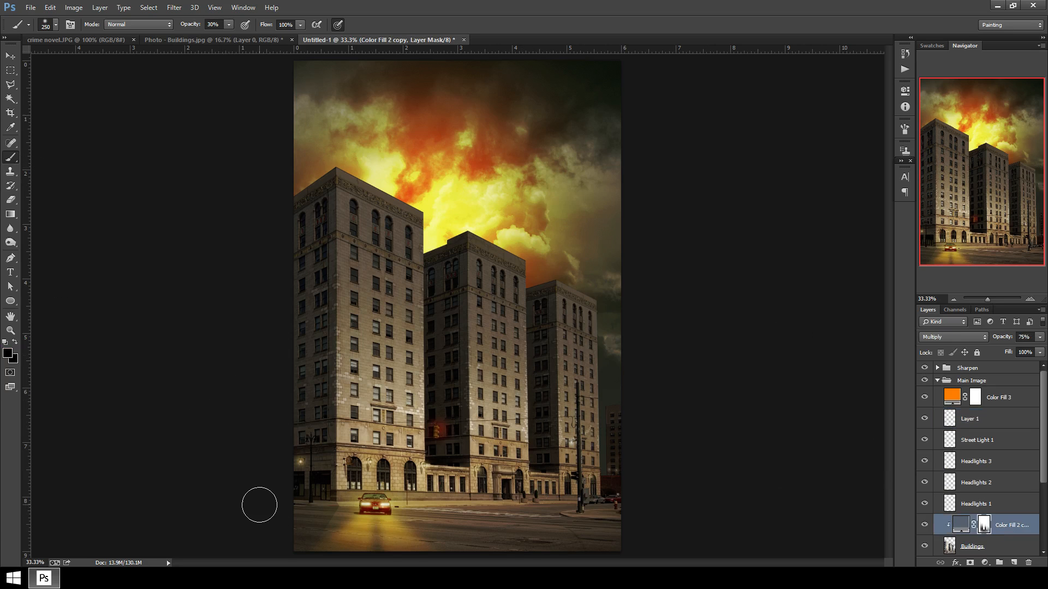
key(bracketright)
key(bracketright)
key(bracketright)
key(bracketright)
mouse_move(325, 545)
mouse_down()
mouse_move(290, 550)
mouse_move(386, 537)
mouse_move(313, 538)
mouse_up()
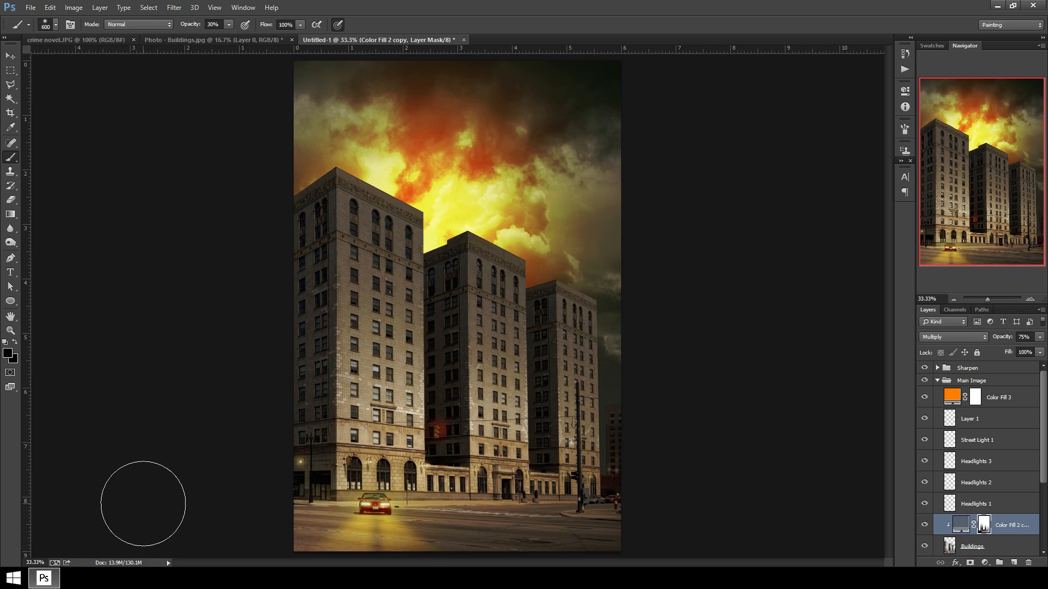
key(ctrl+minus)
key(ctrl+minus)
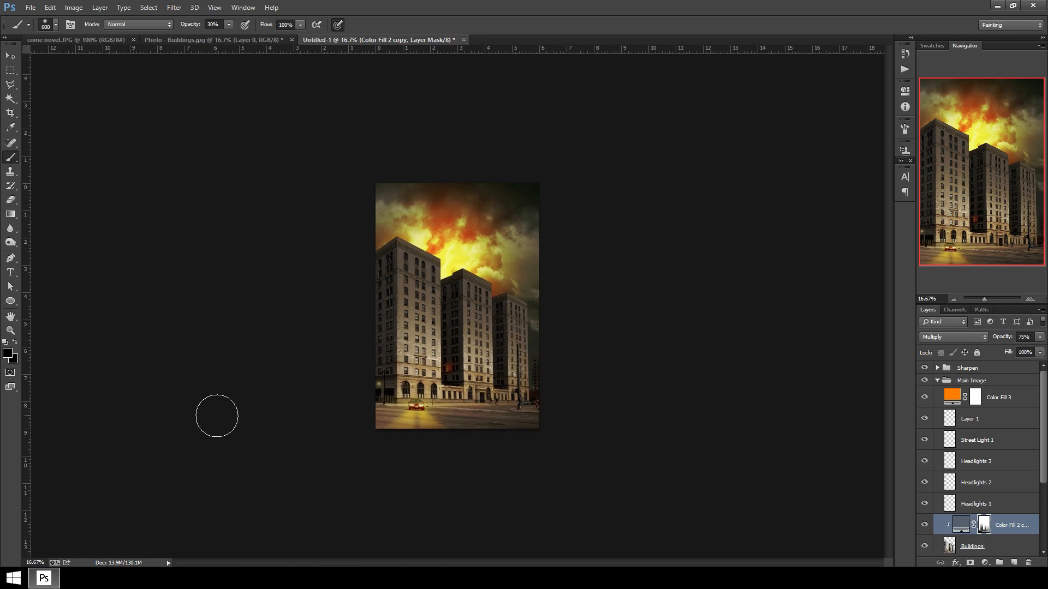
key(ctrl+plus)
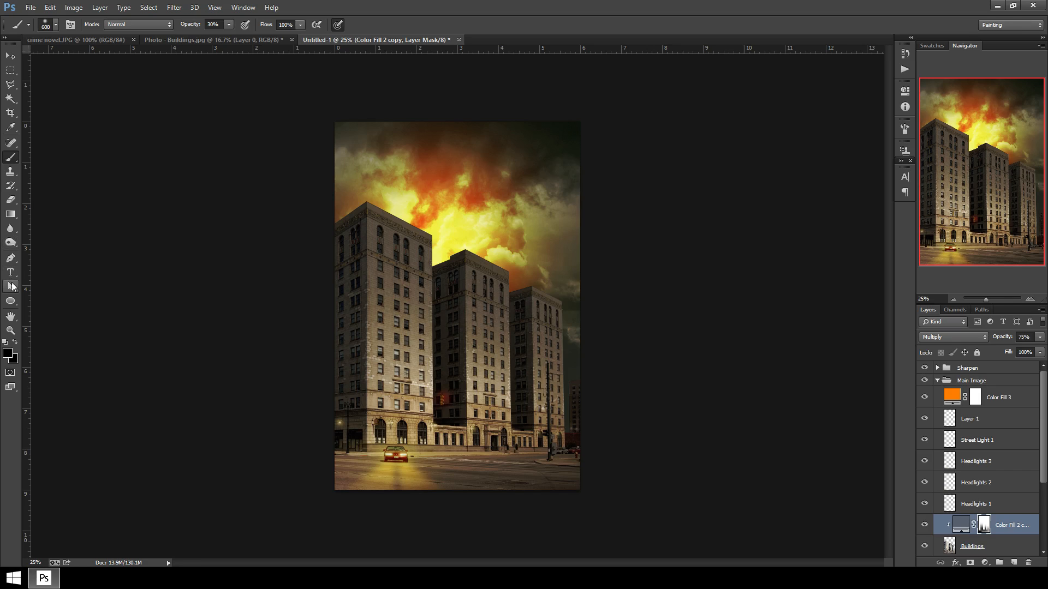
Import the Texture - Old Paper image from the desktop into the document above the Sharpen group.
click(1010, 368)
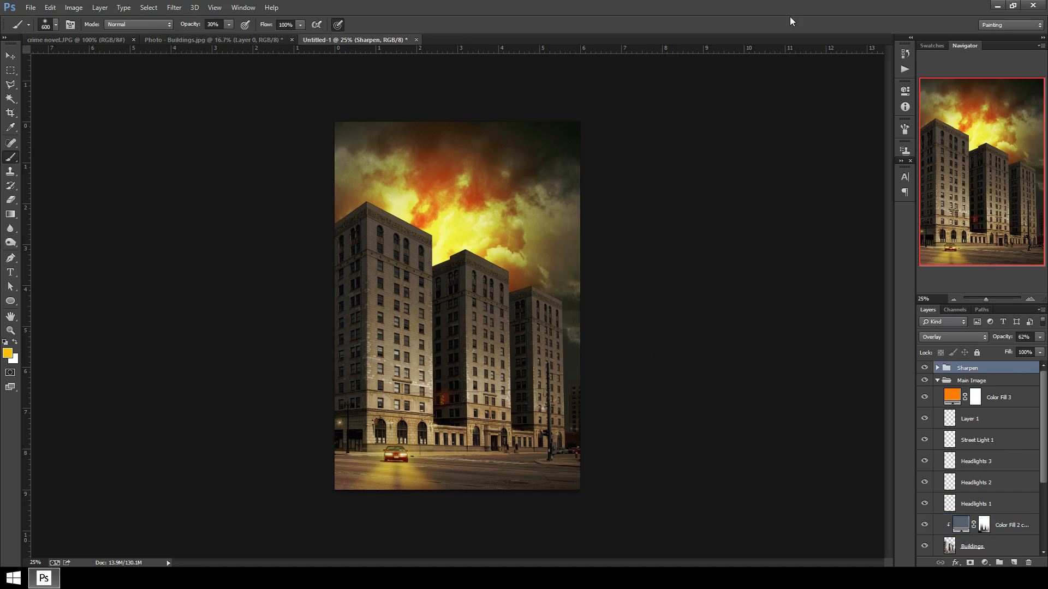
click(1013, 5)
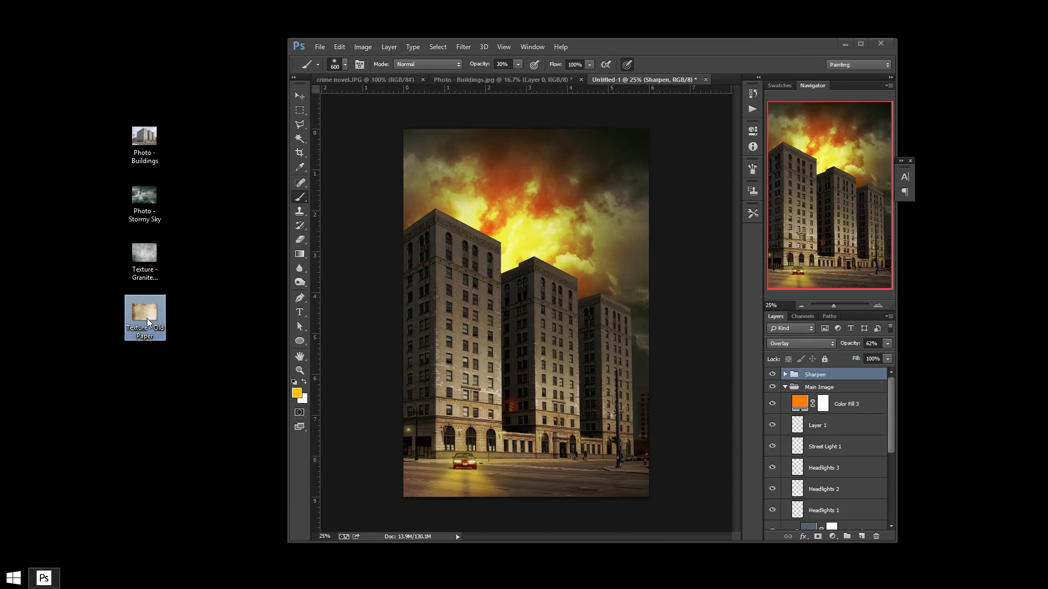
drag(145, 316, 390, 317)
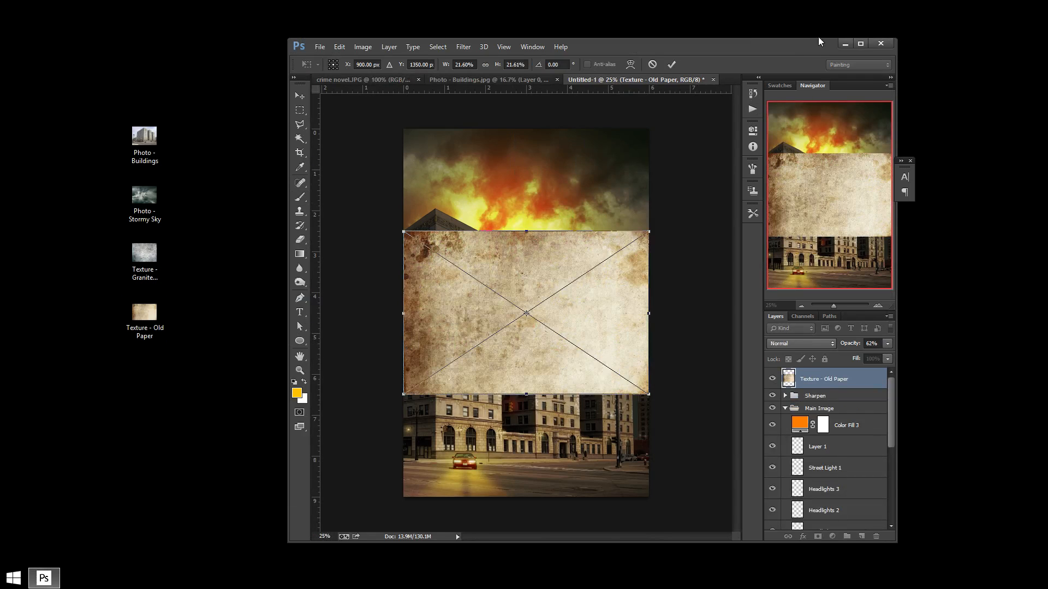
click(861, 43)
Rotate the texture 90° and scale it to cover the whole canvas, then place it.
drag(597, 224, 382, 173)
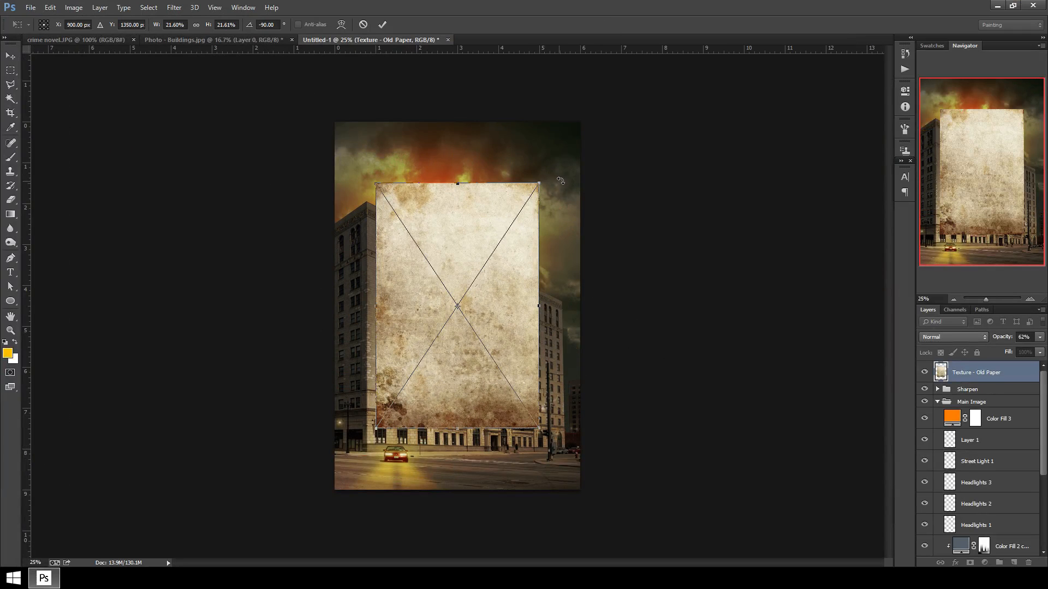
drag(561, 181, 355, 441)
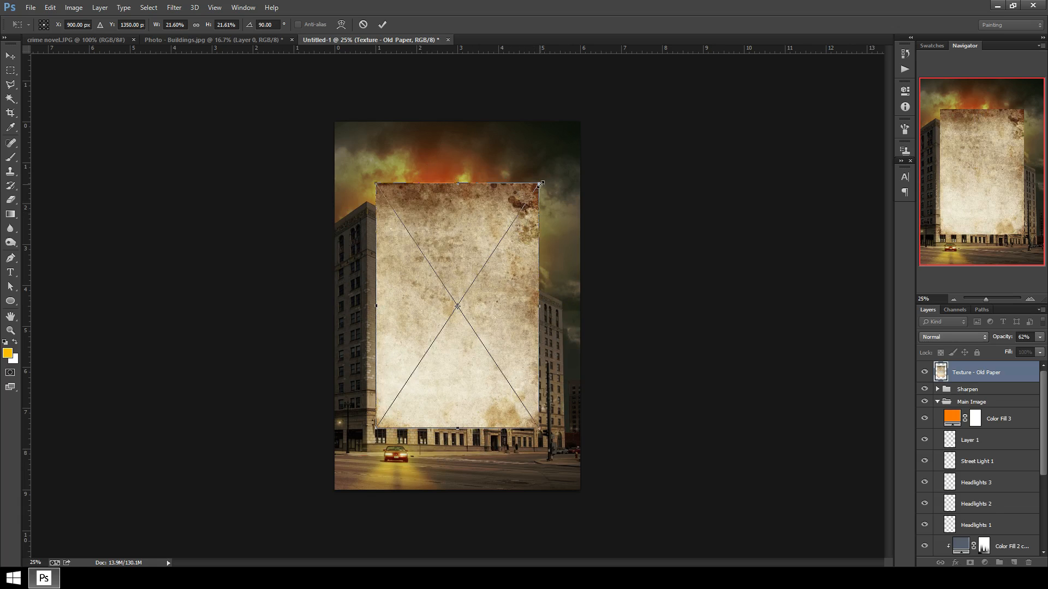
drag(540, 184, 582, 119)
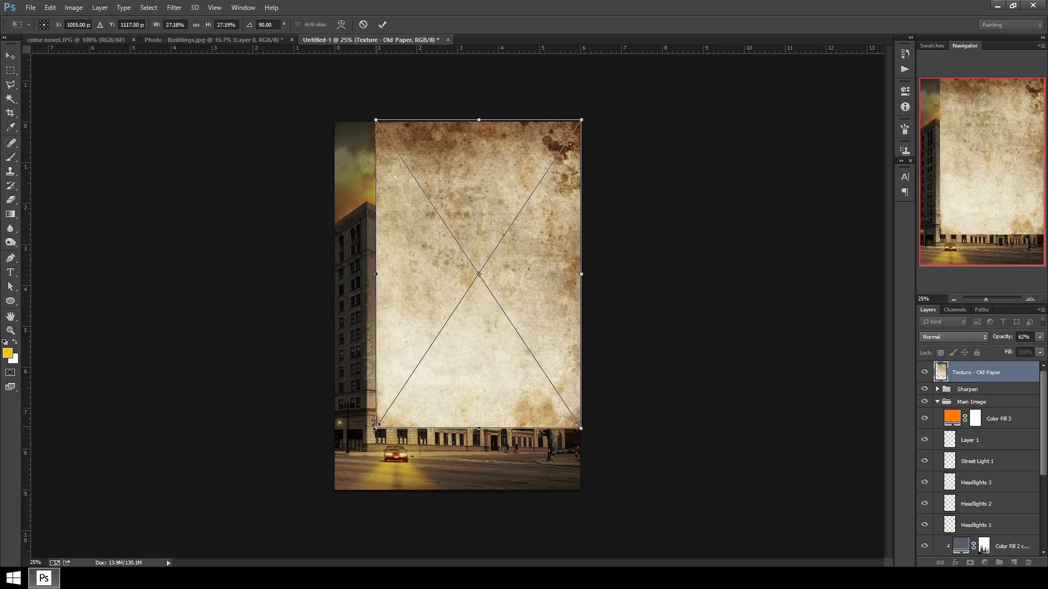
drag(376, 428, 331, 495)
click(10, 56)
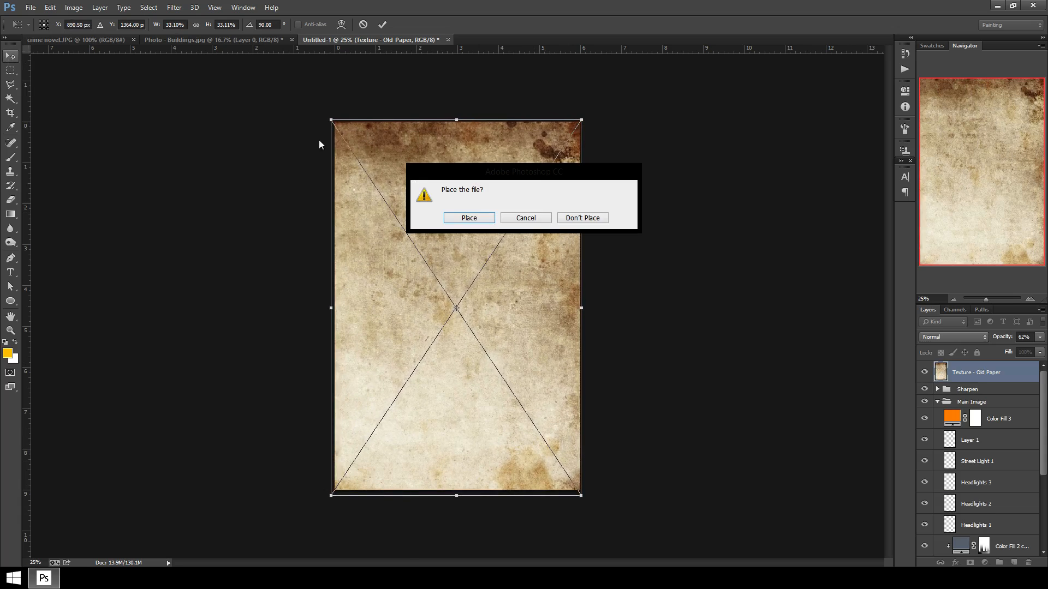
click(468, 218)
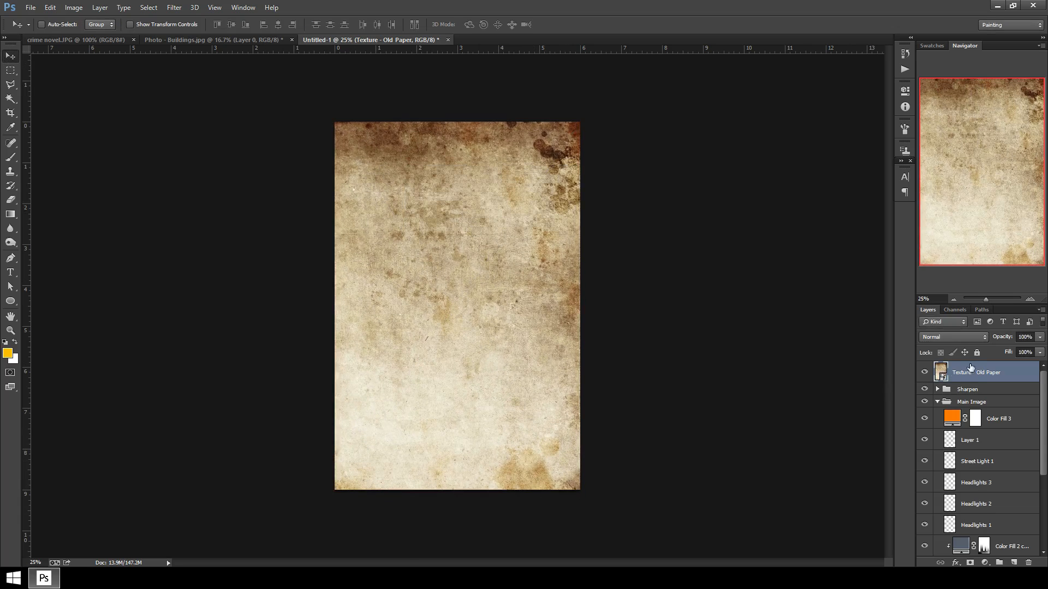
Set the Texture - Old Paper layer's blend mode to Overlay.
right_click(971, 367)
click(953, 337)
click(953, 337)
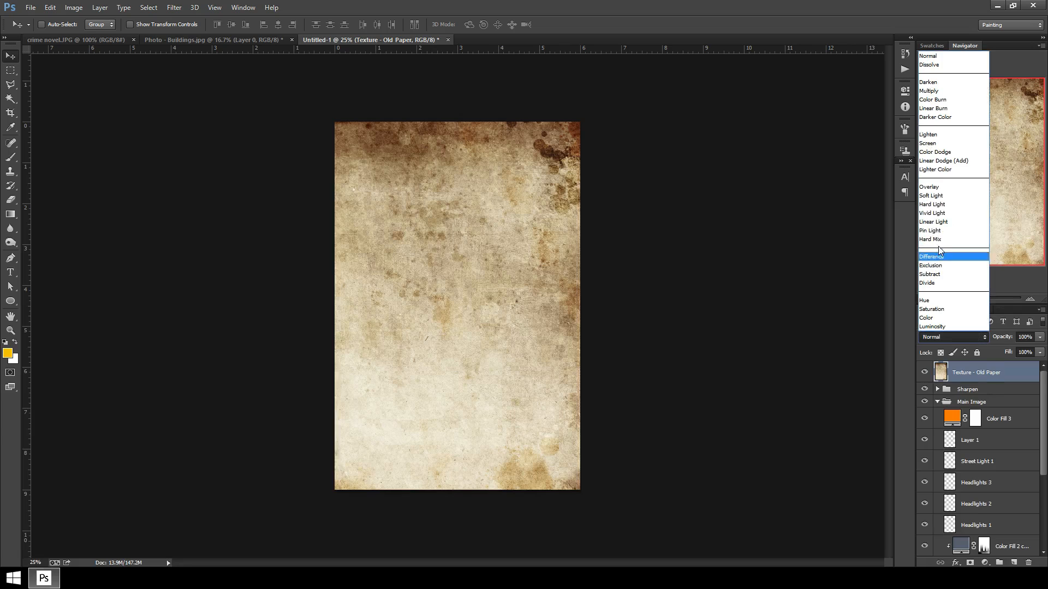
click(940, 188)
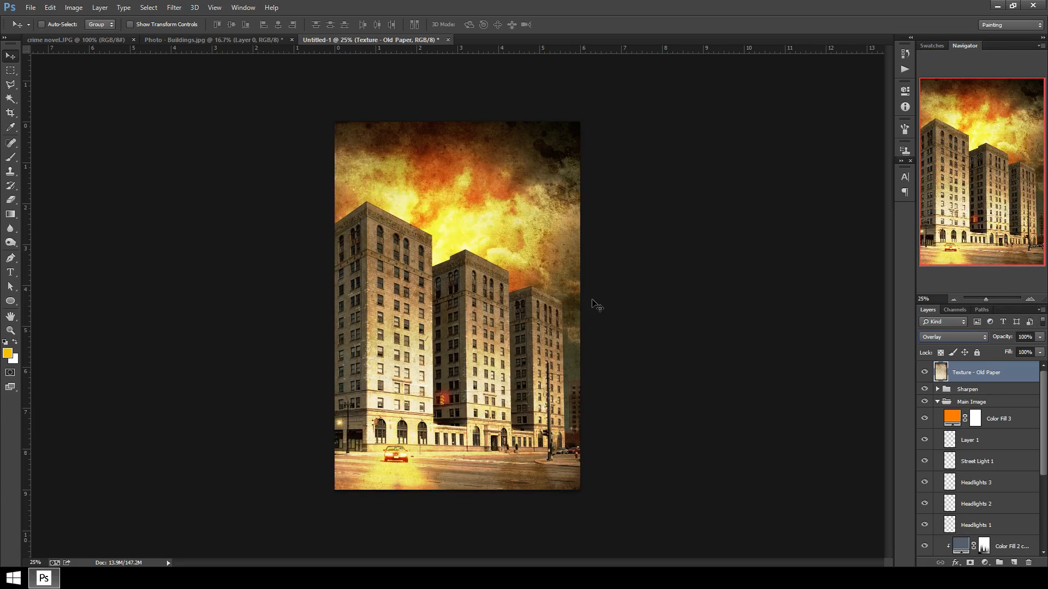
key(ctrl+plus)
key(ctrl+plus)
key(ctrl+plus)
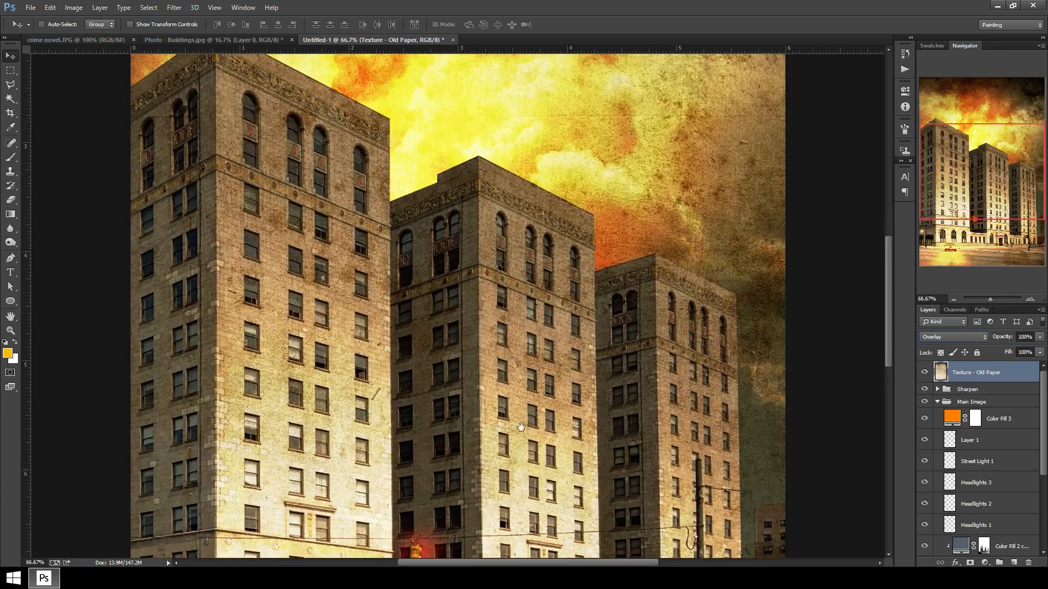
Reduce the Texture - Old Paper layer's opacity to 25%.
drag(522, 428, 616, 299)
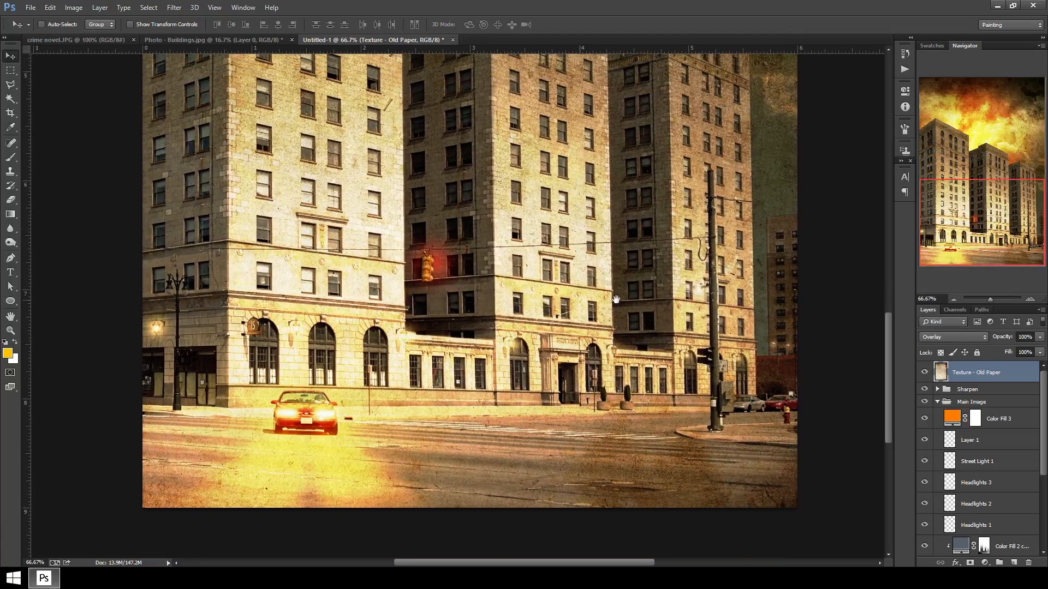
click(1041, 338)
drag(980, 351, 994, 350)
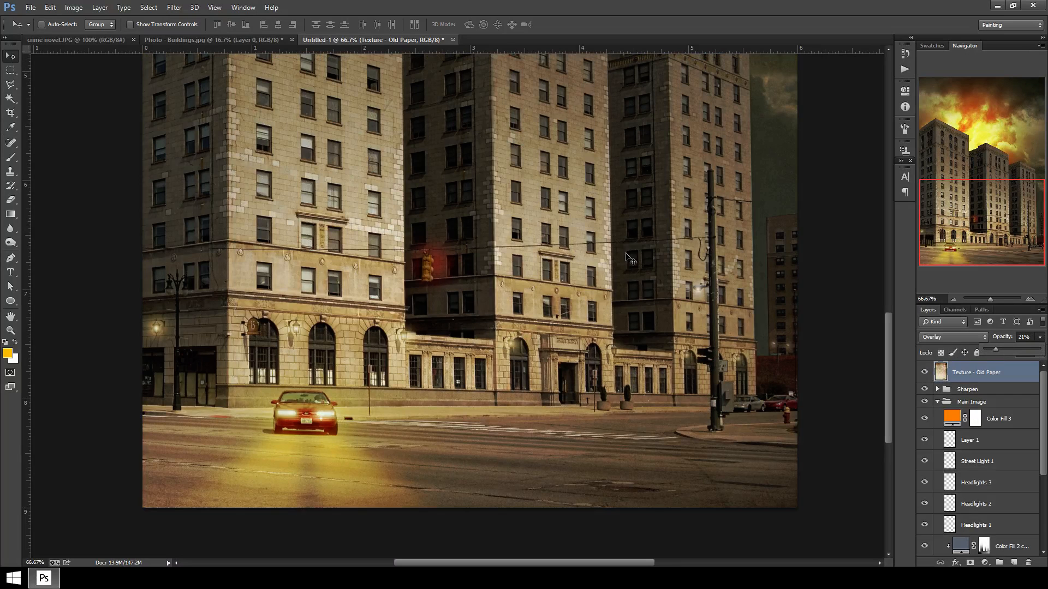
key(ctrl+minus)
key(ctrl+minus)
key(ctrl+minus)
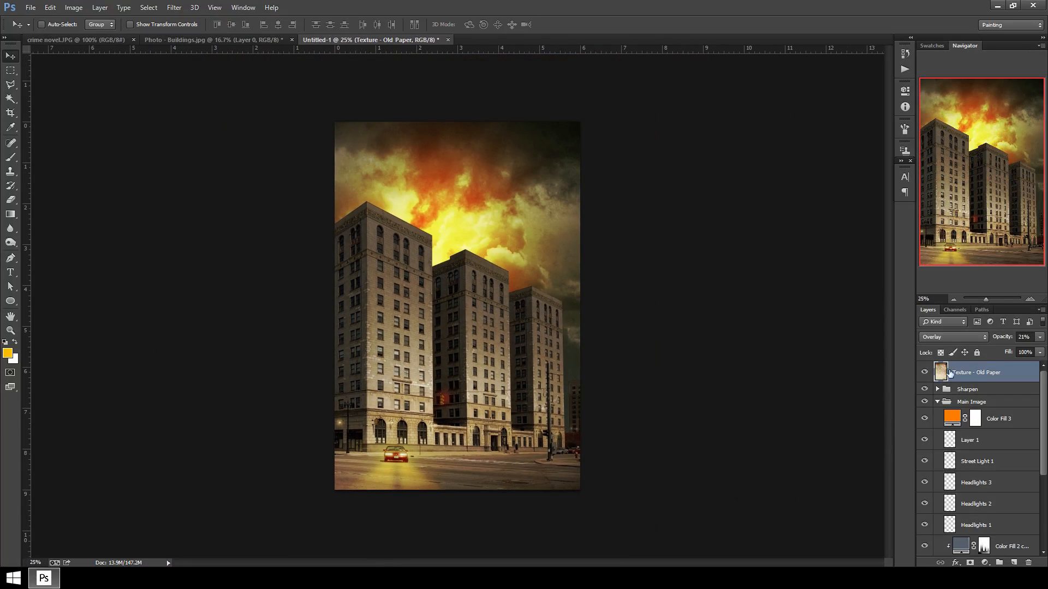
click(1041, 337)
drag(999, 346, 1000, 347)
Examine the textured composition closely across the buildings, sky and street.
key(ctrl+plus)
key(ctrl+plus)
key(ctrl+plus)
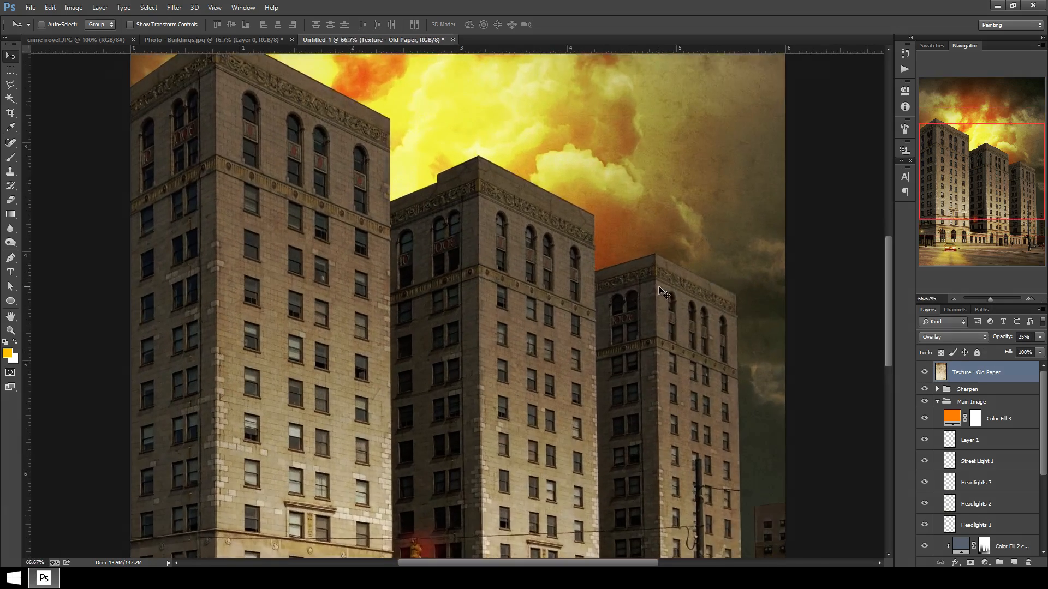
key(ctrl+plus)
drag(607, 217, 515, 464)
drag(370, 394, 627, 310)
drag(477, 390, 450, 147)
drag(487, 409, 453, 142)
drag(480, 464, 401, 137)
mouse_move(428, 447)
mouse_down()
mouse_move(409, 340)
mouse_move(430, 308)
mouse_up()
mouse_move(605, 327)
mouse_down()
mouse_move(384, 346)
mouse_move(428, 344)
mouse_move(633, 282)
mouse_up()
key(ctrl+minus)
key(ctrl+minus)
key(ctrl+minus)
key(ctrl+minus)
key(ctrl+minus)
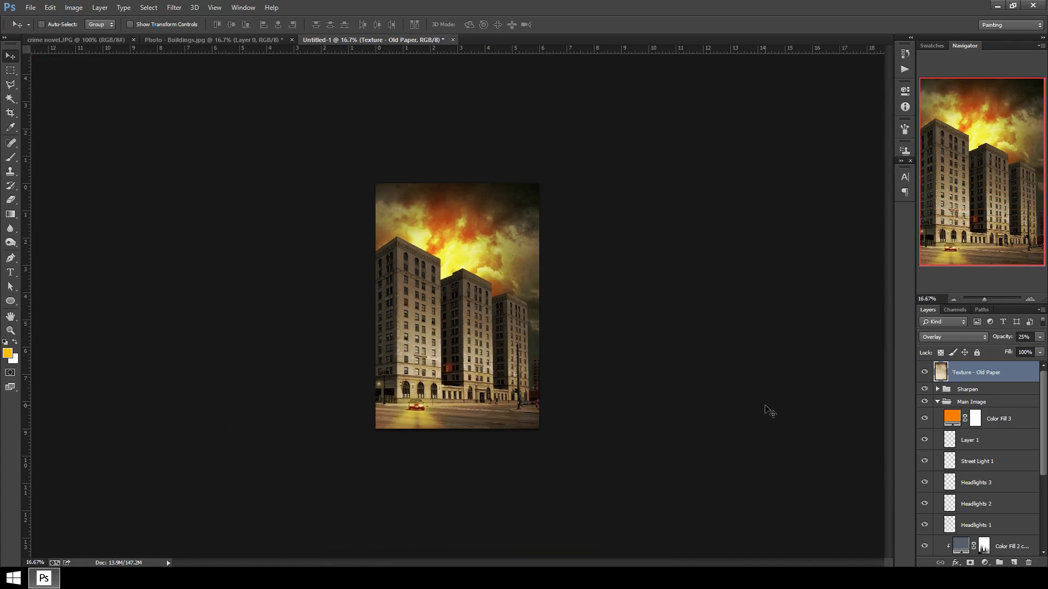
Review the full layer stack and the original buildings photo document.
scroll(982, 466, down, 4)
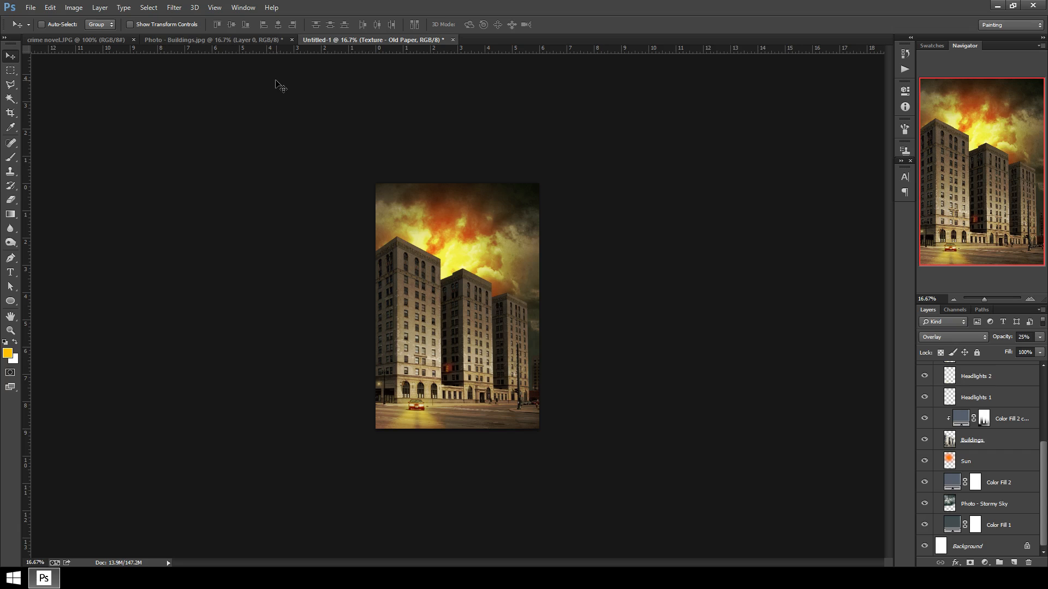
click(209, 40)
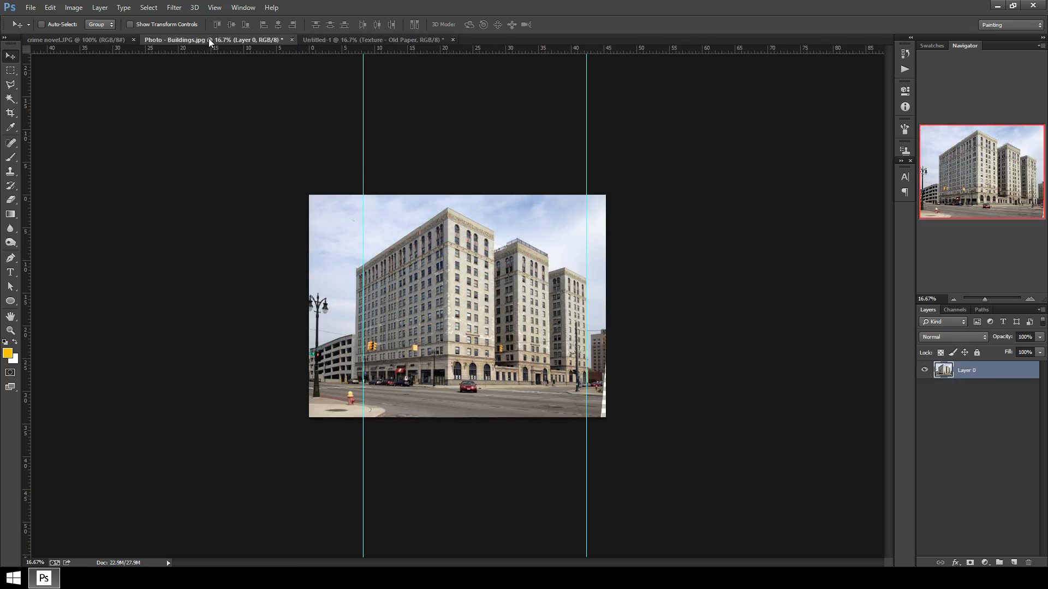
click(350, 39)
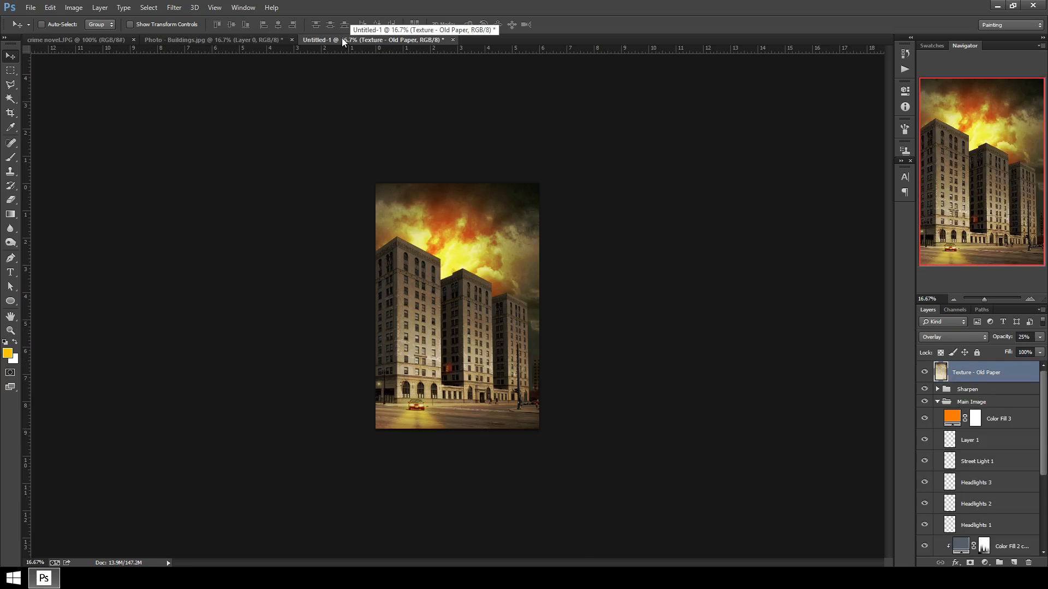